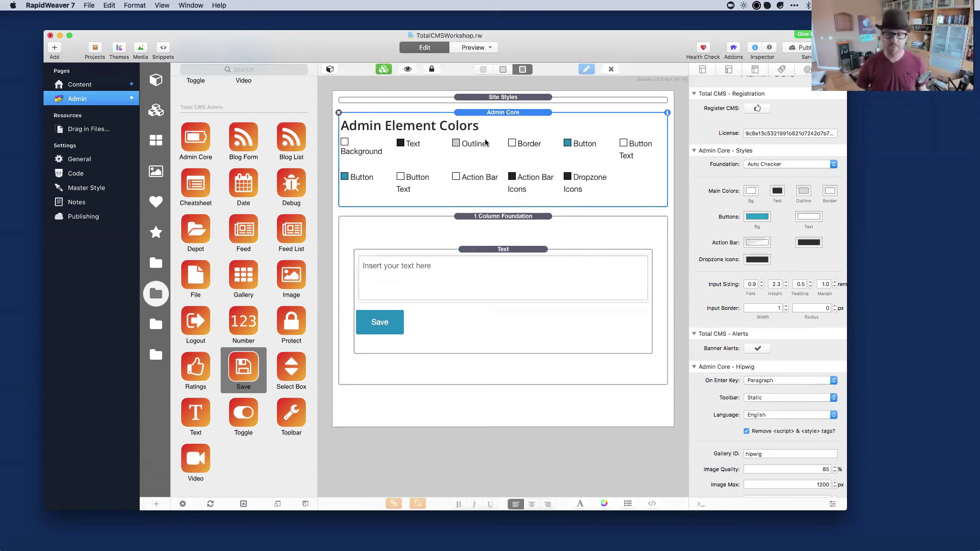
pyautogui.scroll(-5, 794, 261)
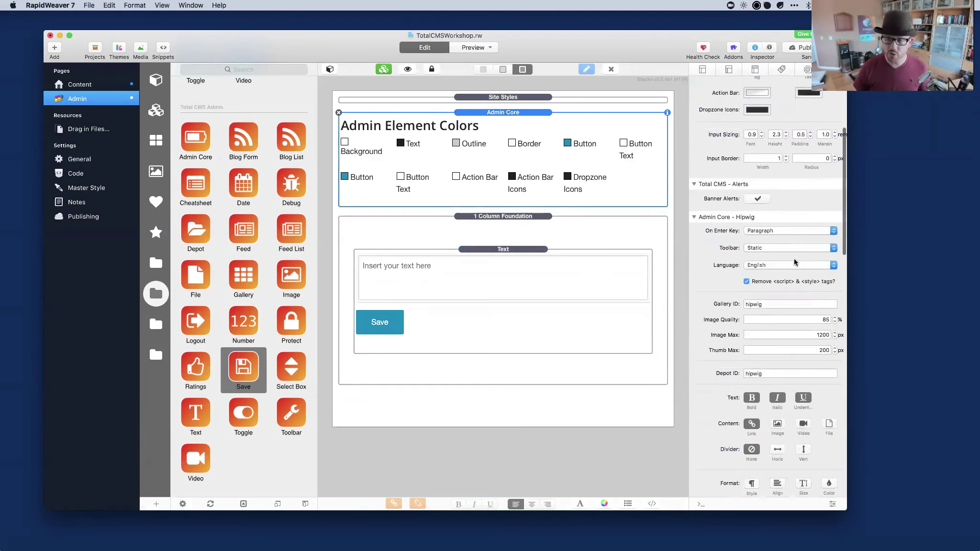
pyautogui.scroll(-3, 794, 262)
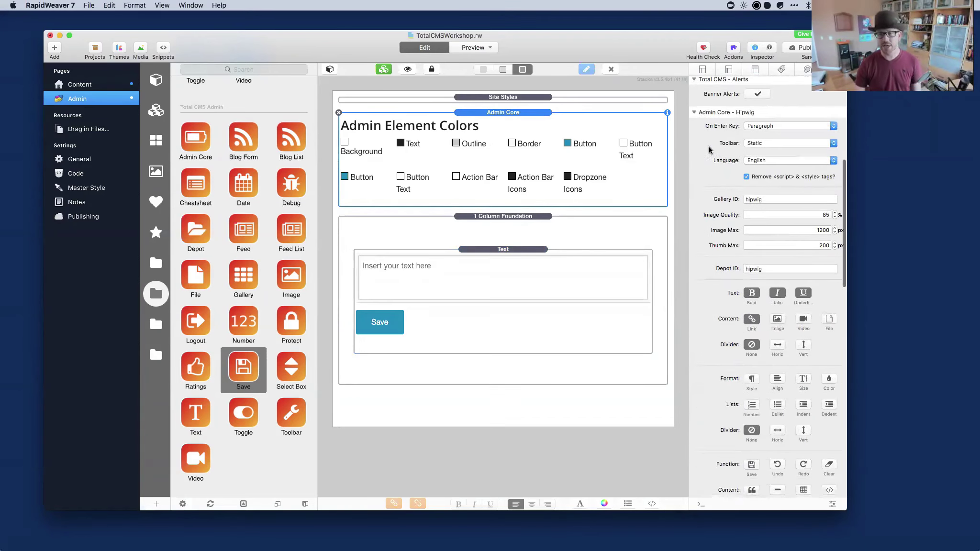
pyautogui.scroll(-1, 710, 150)
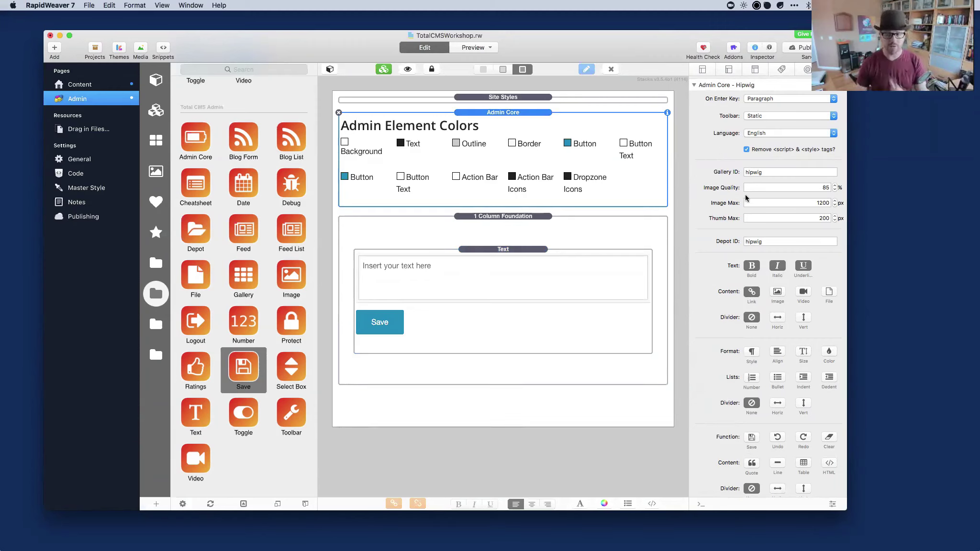
pyautogui.click(769, 101)
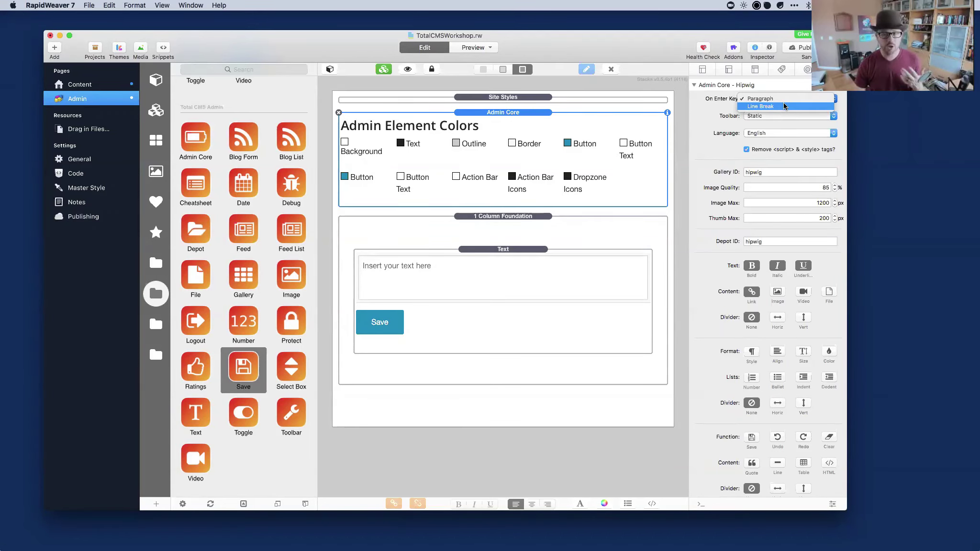
pyautogui.click(784, 104)
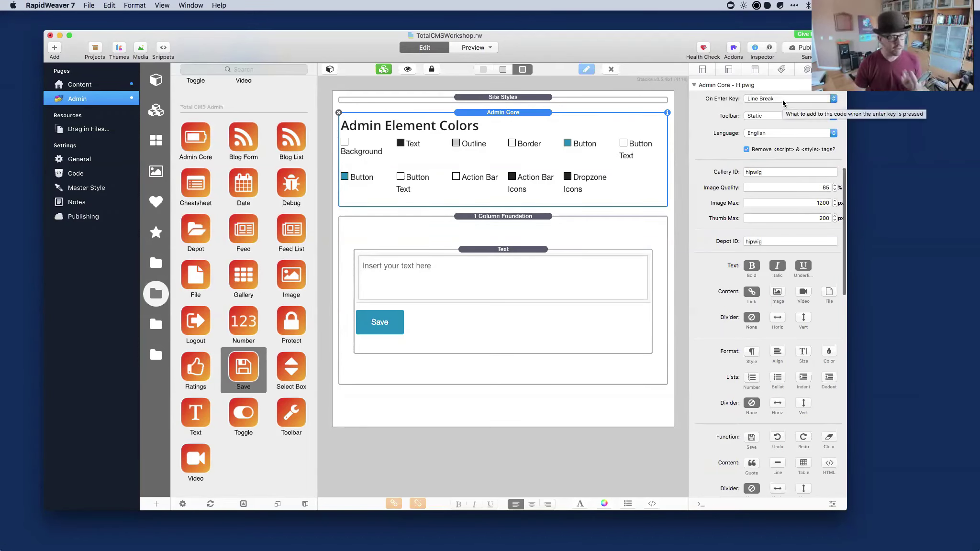
pyautogui.click(783, 98)
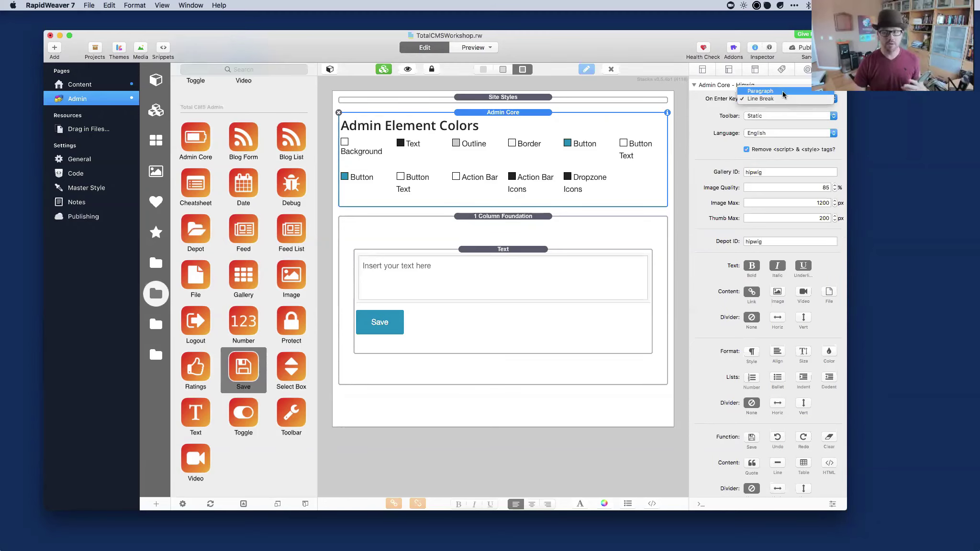
pyautogui.click(784, 92)
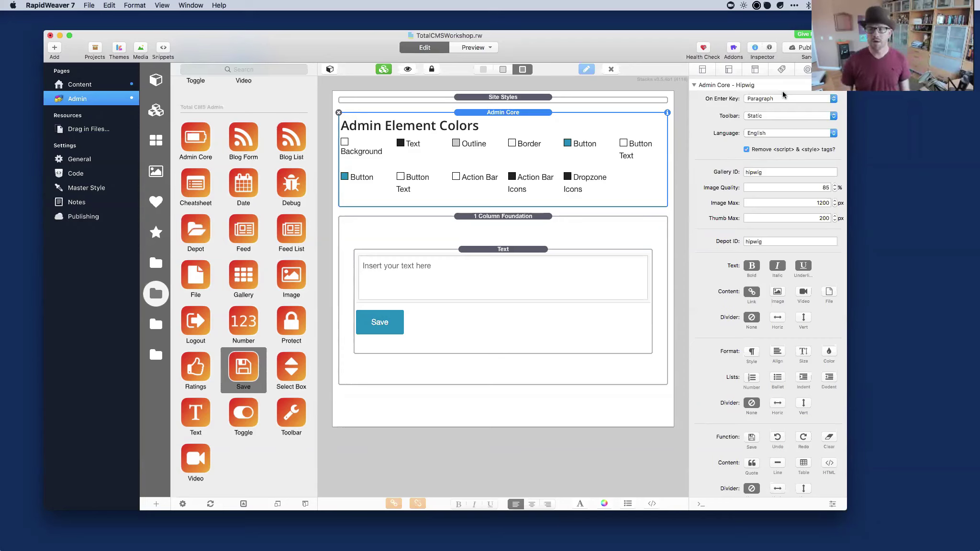
pyautogui.click(759, 118)
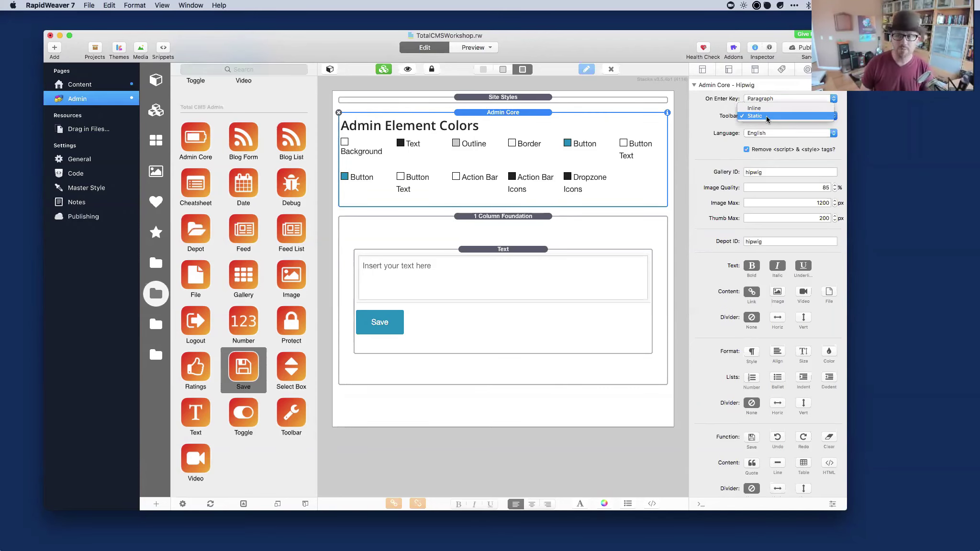
pyautogui.click(767, 115)
pyautogui.click(765, 132)
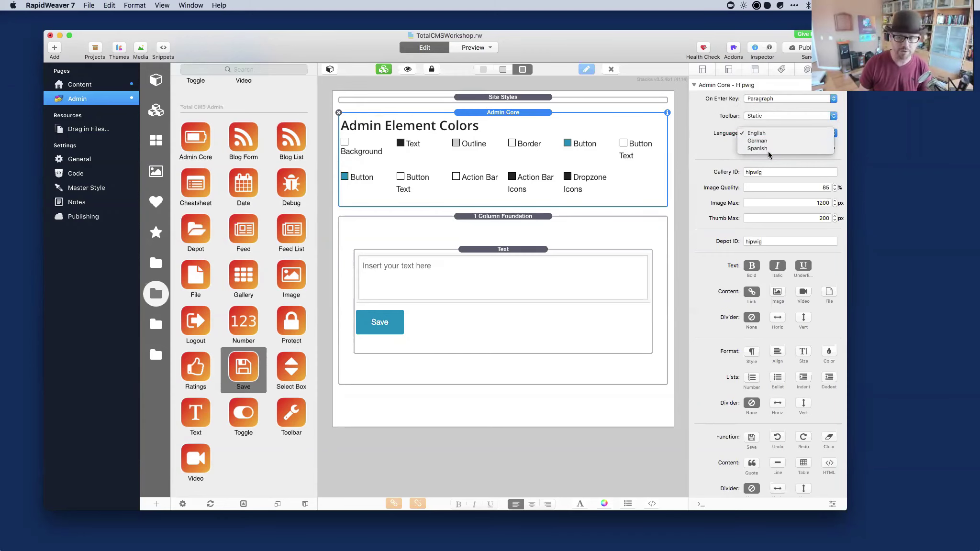
pyautogui.click(722, 155)
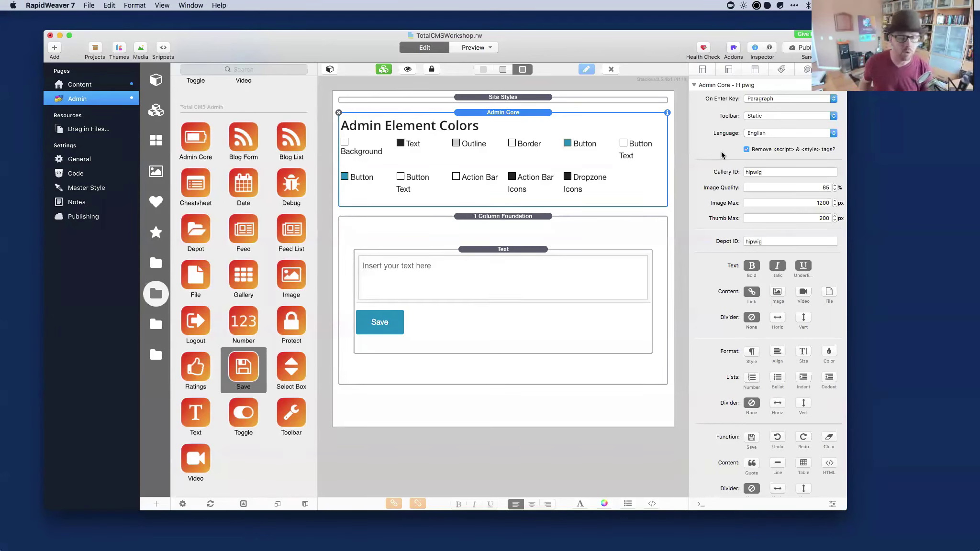
pyautogui.click(773, 133)
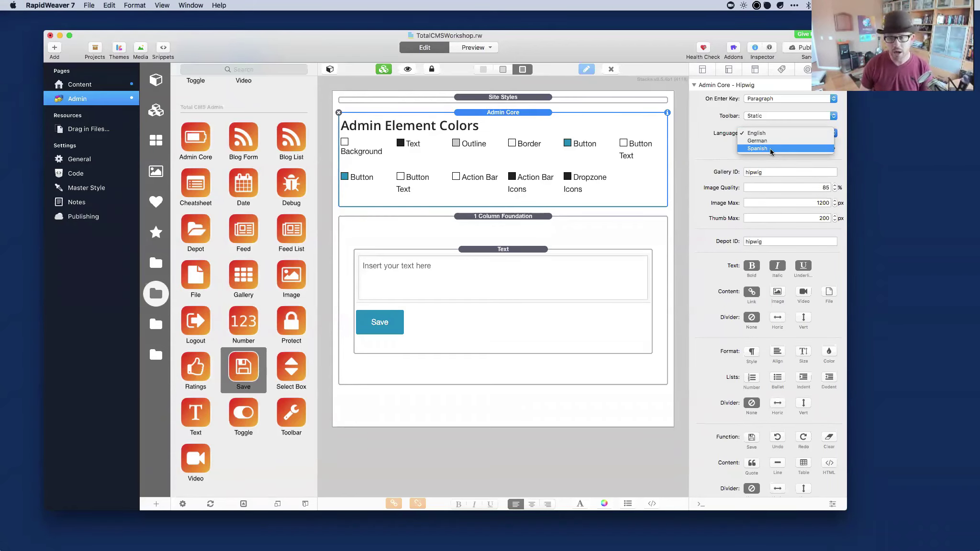
pyautogui.click(698, 142)
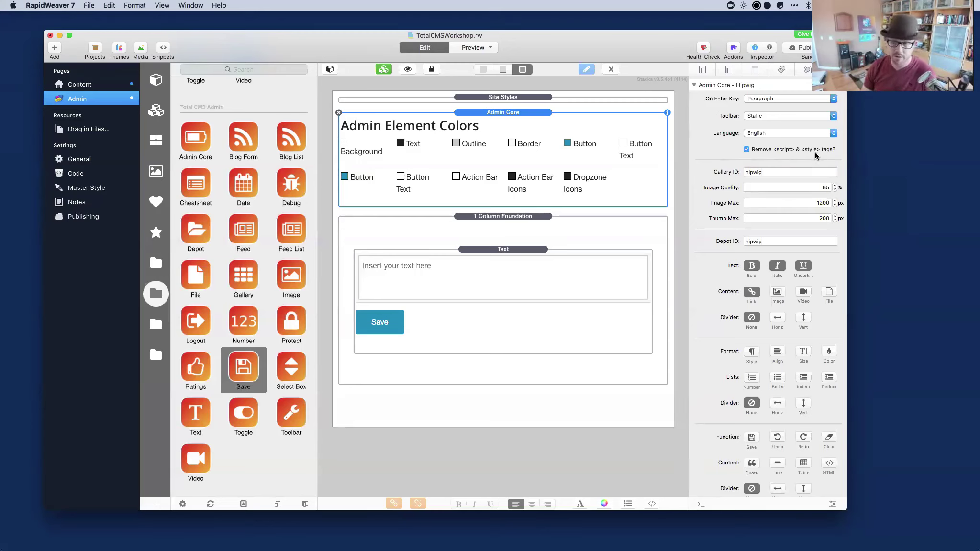
pyautogui.click(779, 172)
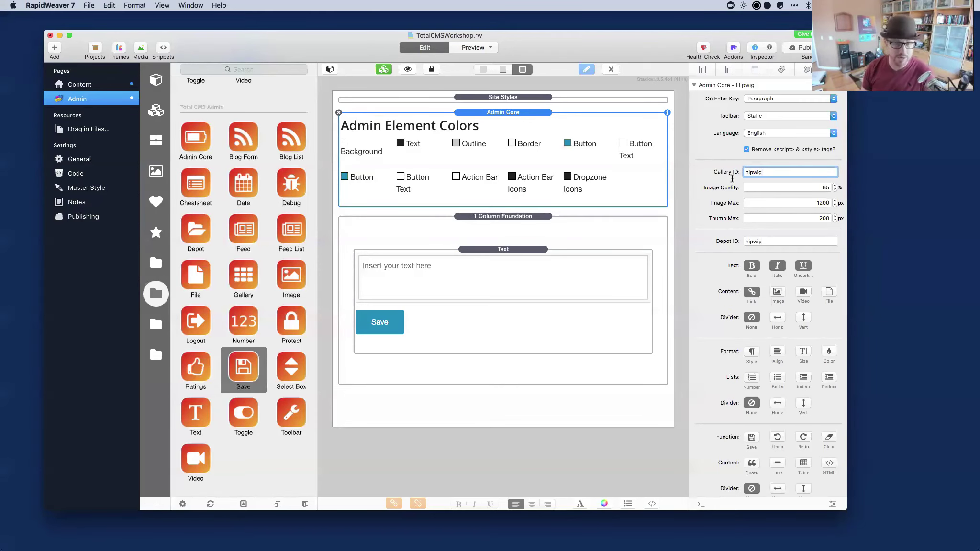
pyautogui.moveTo(755, 185)
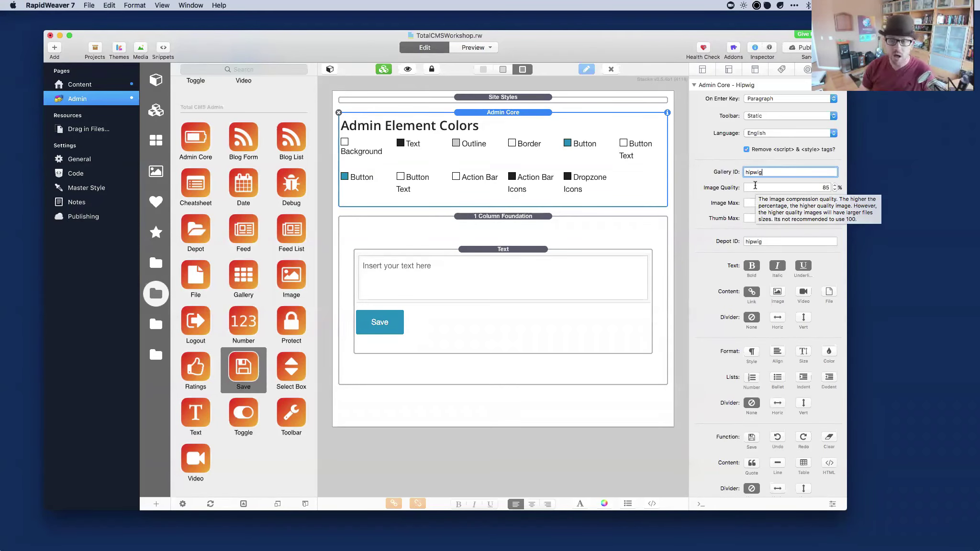
pyautogui.moveTo(728, 219)
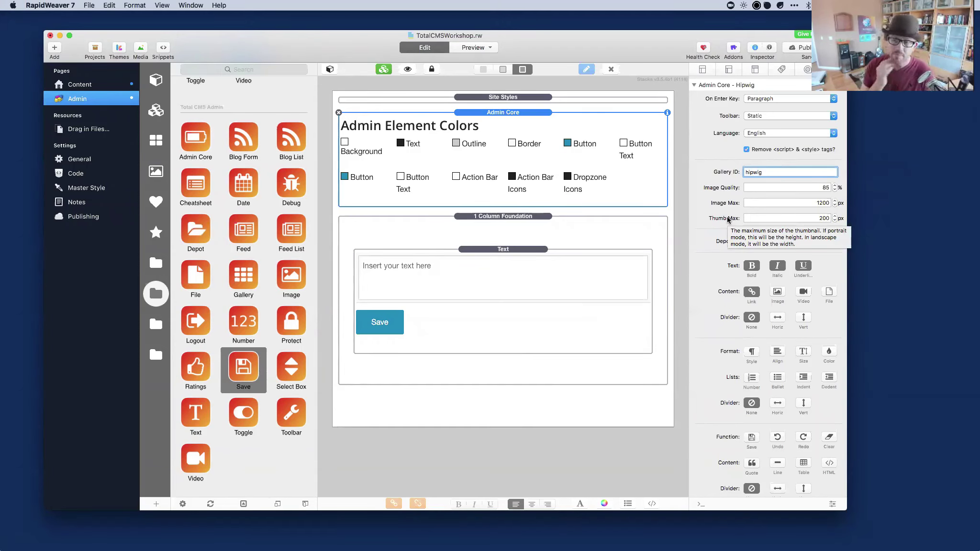
pyautogui.click(813, 186)
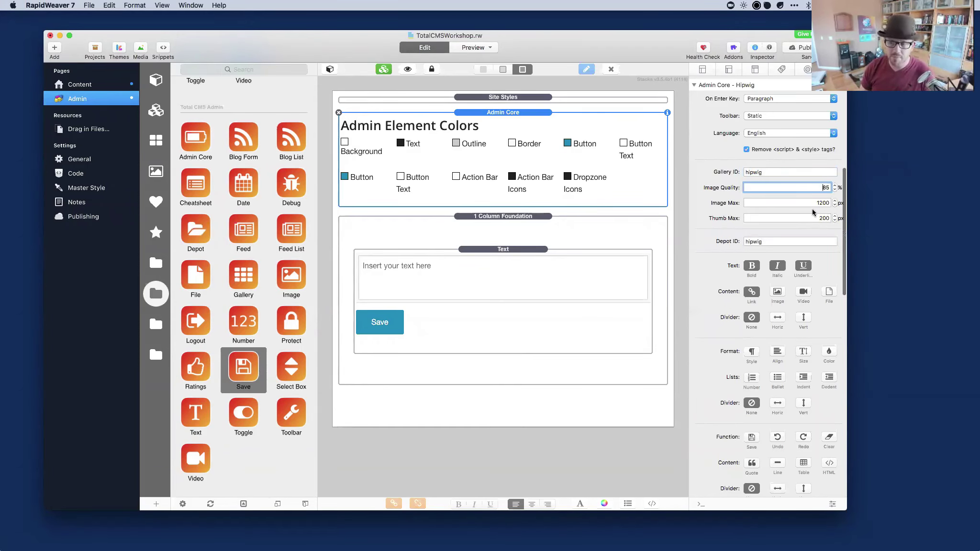
pyautogui.click(812, 206)
pyautogui.click(810, 218)
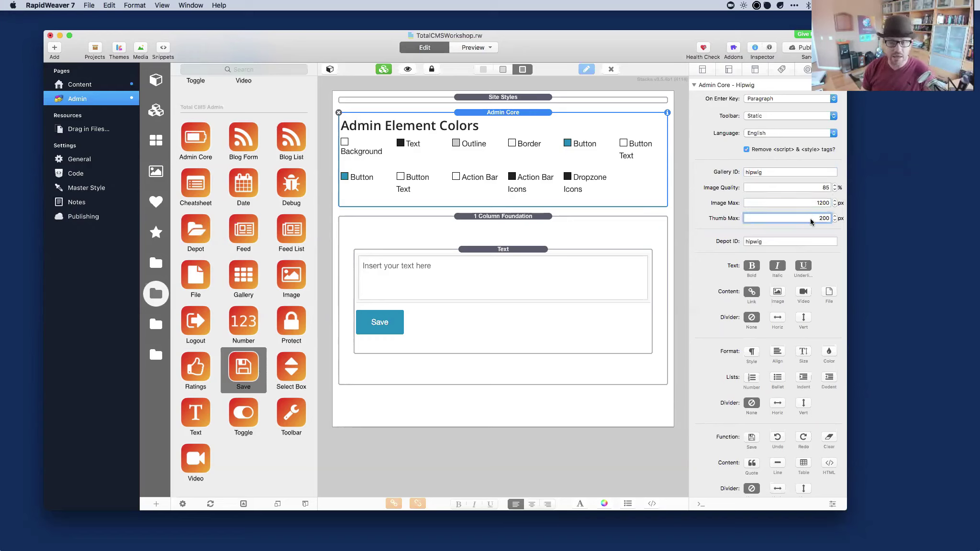
pyautogui.click(816, 187)
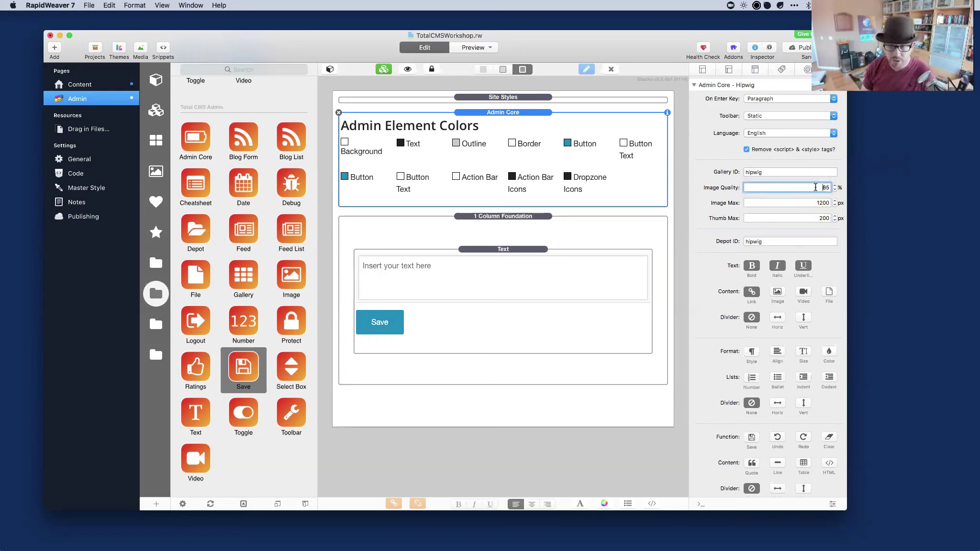
pyautogui.click(809, 204)
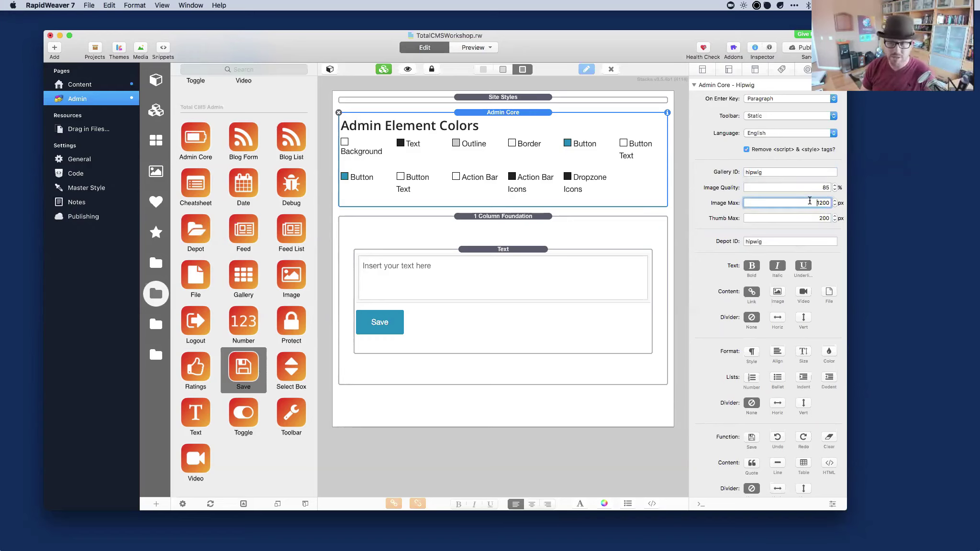
pyautogui.click(800, 218)
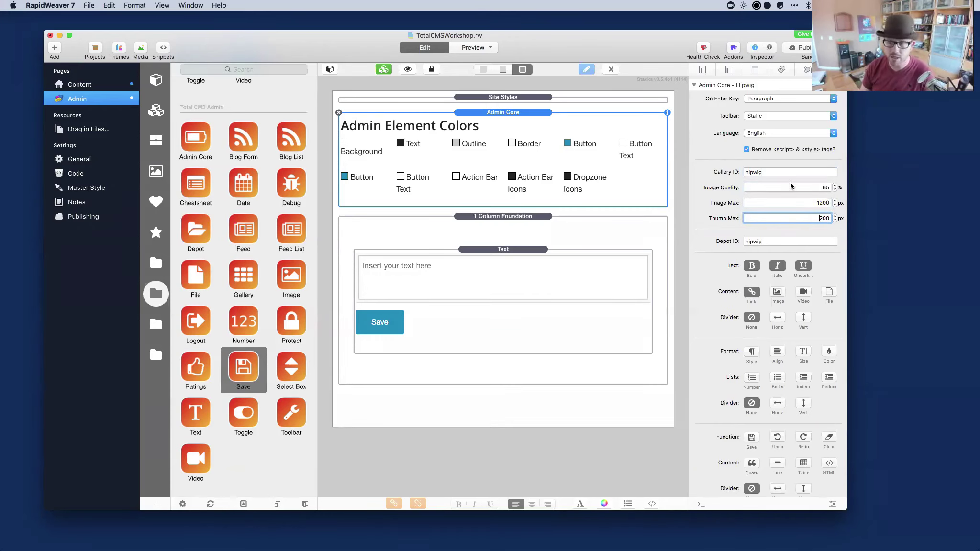
pyautogui.click(798, 240)
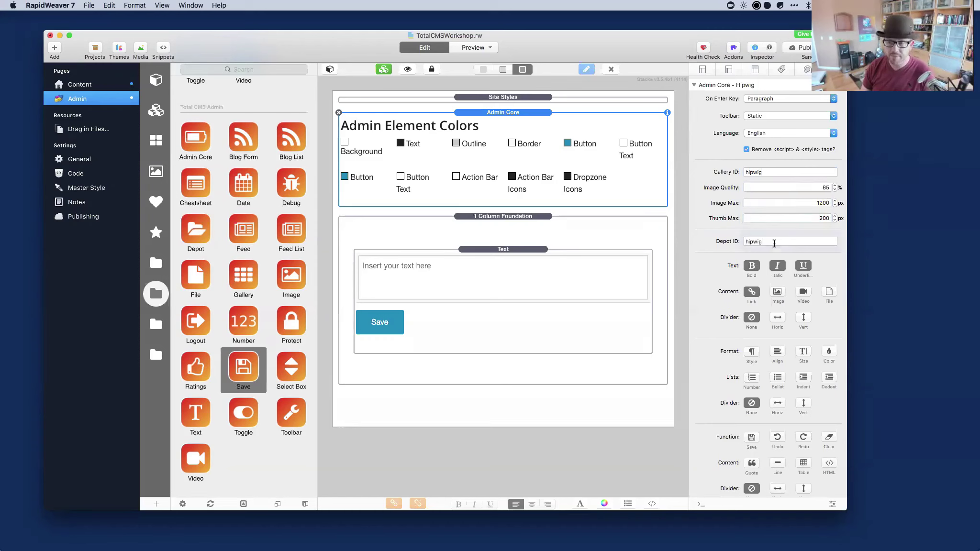
pyautogui.scroll(-5, 774, 139)
pyautogui.scroll(1, 774, 135)
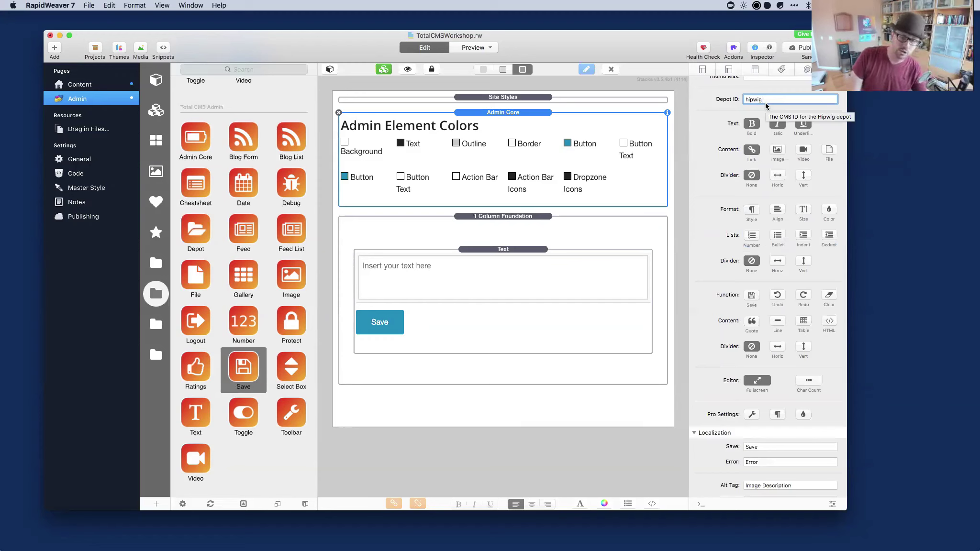
pyautogui.scroll(3, 765, 102)
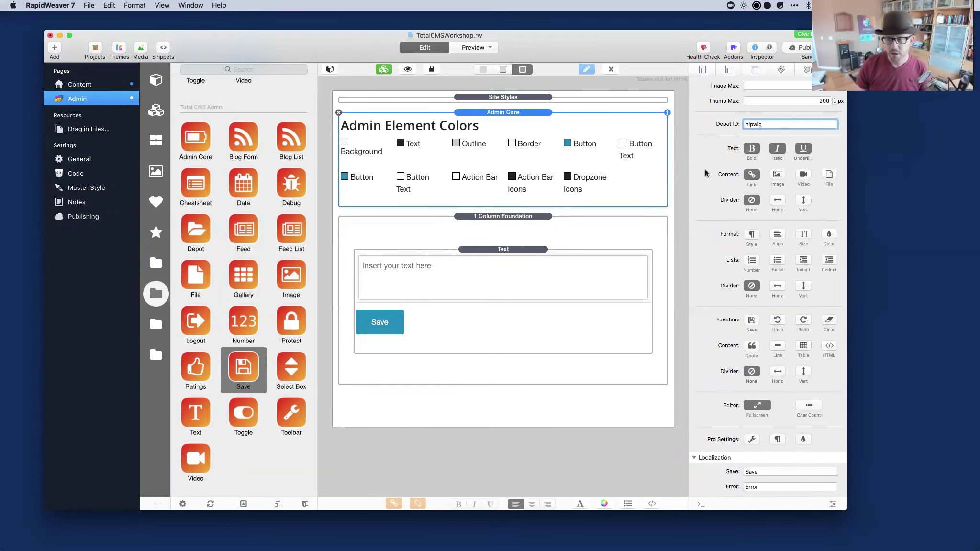
pyautogui.scroll(-5, 706, 171)
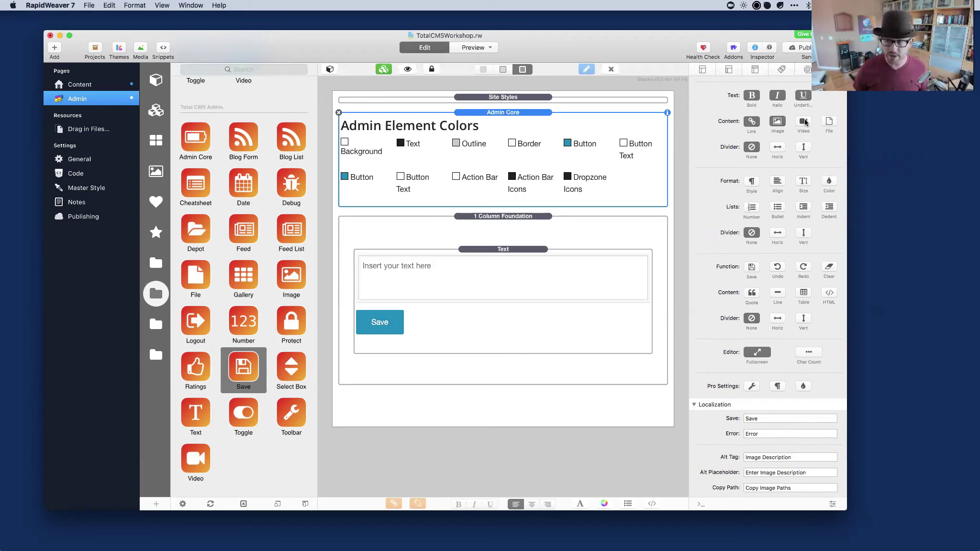
# Enable Video, numbered lists, bullet lists, alignment and paragraph Style in the Hipwig editor.
pyautogui.click(805, 122)
pyautogui.click(755, 209)
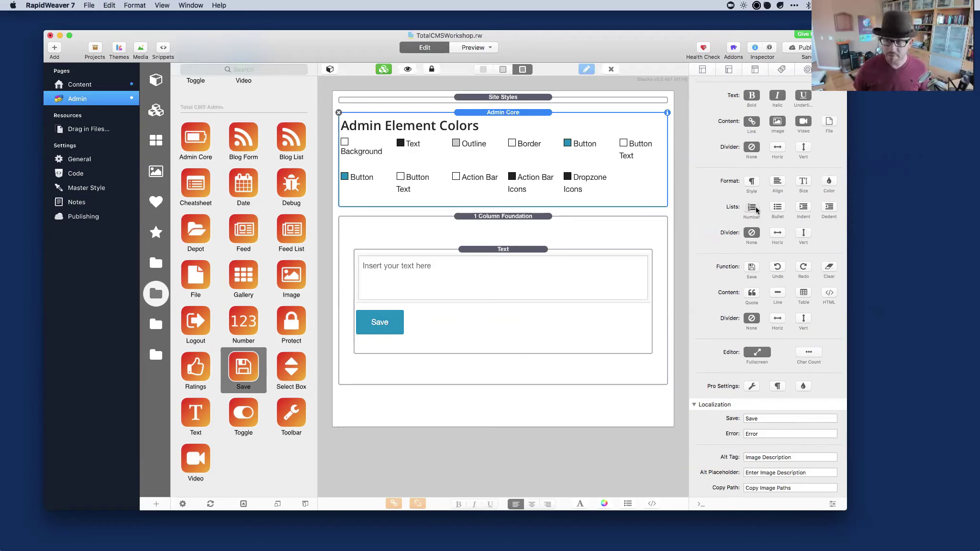
pyautogui.click(779, 207)
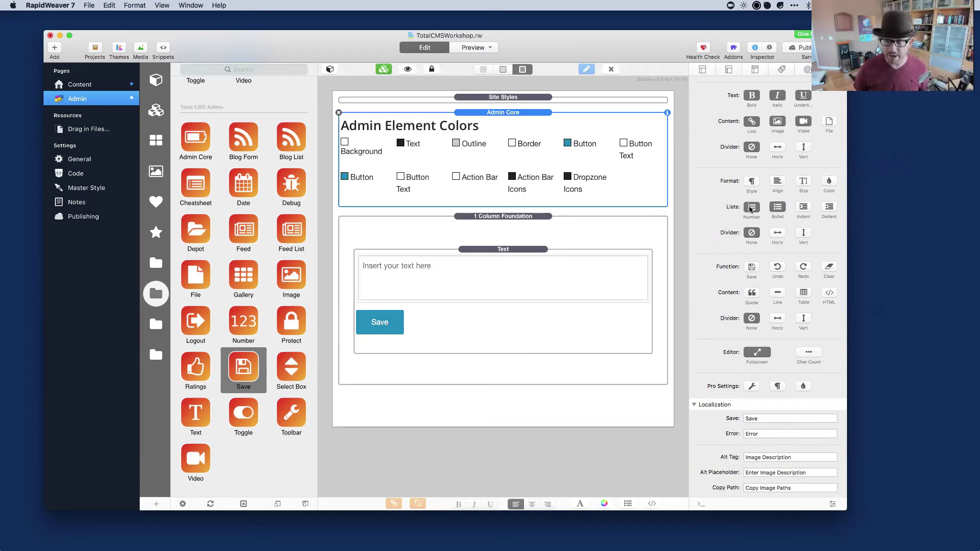
pyautogui.click(778, 181)
pyautogui.click(779, 183)
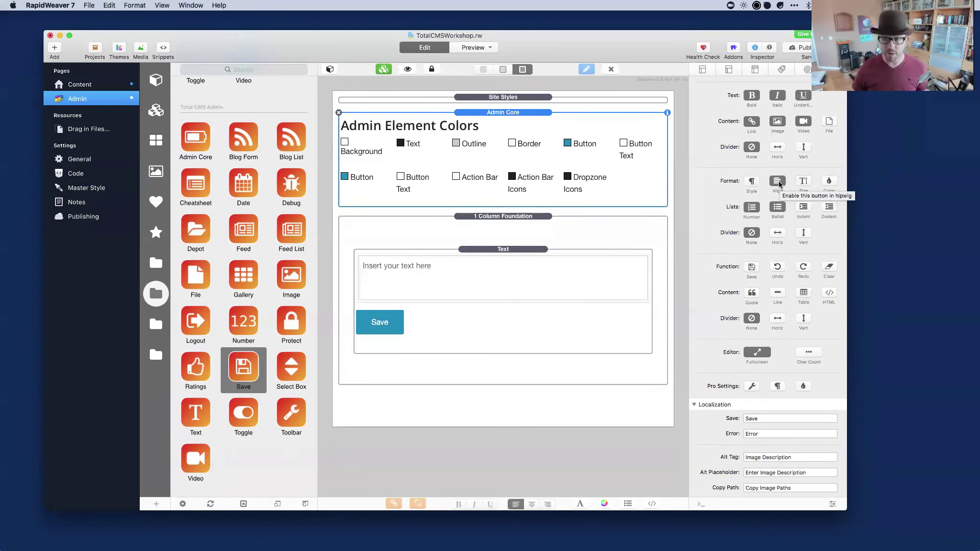
pyautogui.click(756, 185)
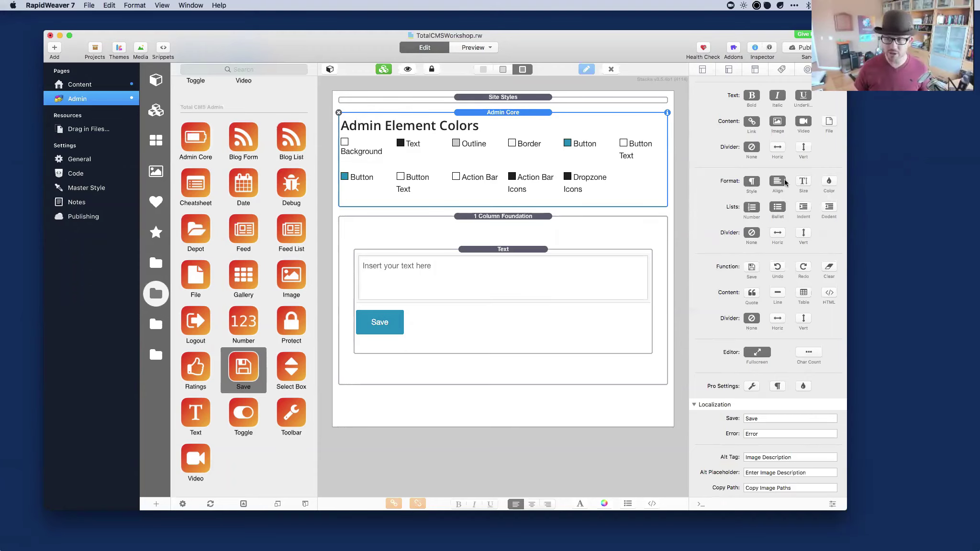
# Preview the Admin page and format 'Today' bold and 'going' italic in the sample sentence.
pyautogui.press('super+r')
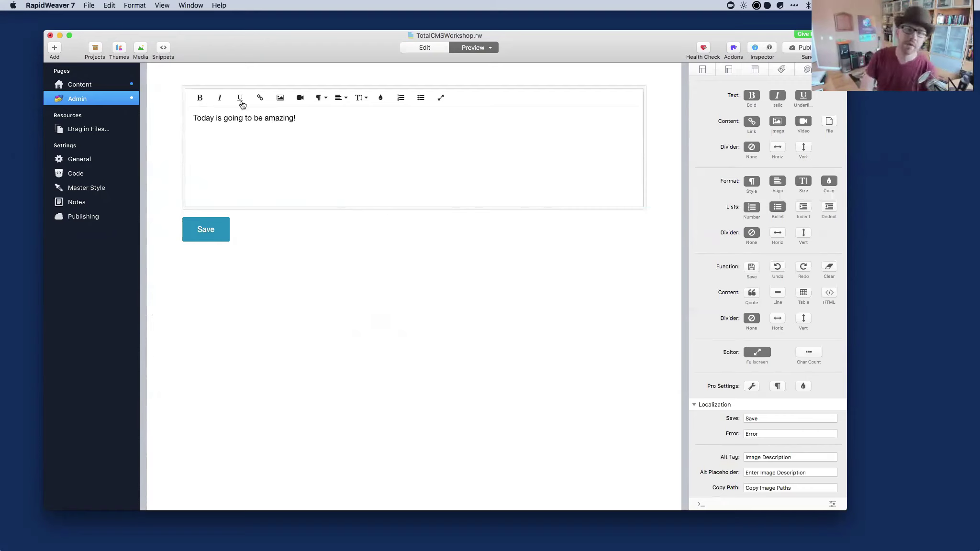
pyautogui.doubleClick(203, 119)
pyautogui.click(200, 98)
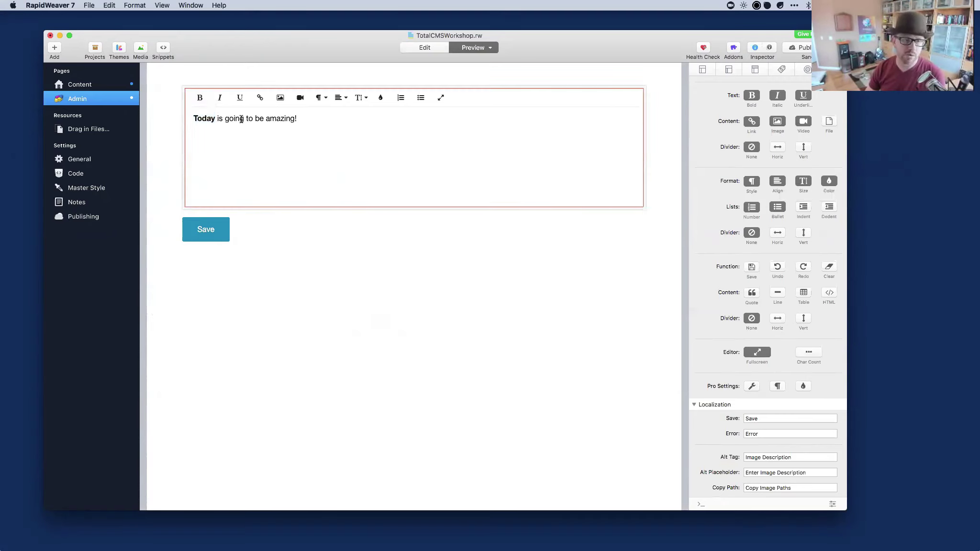
pyautogui.doubleClick(235, 119)
pyautogui.click(220, 99)
pyautogui.click(278, 138)
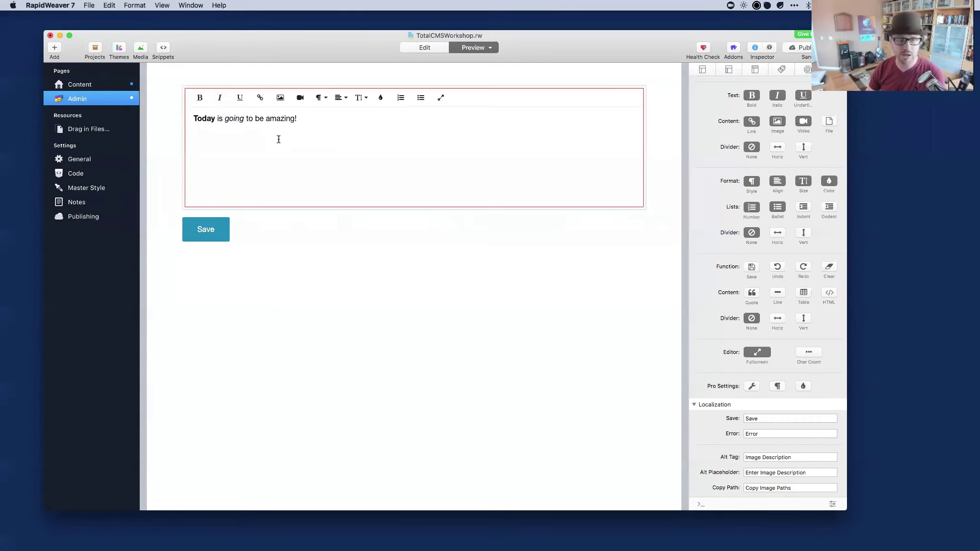
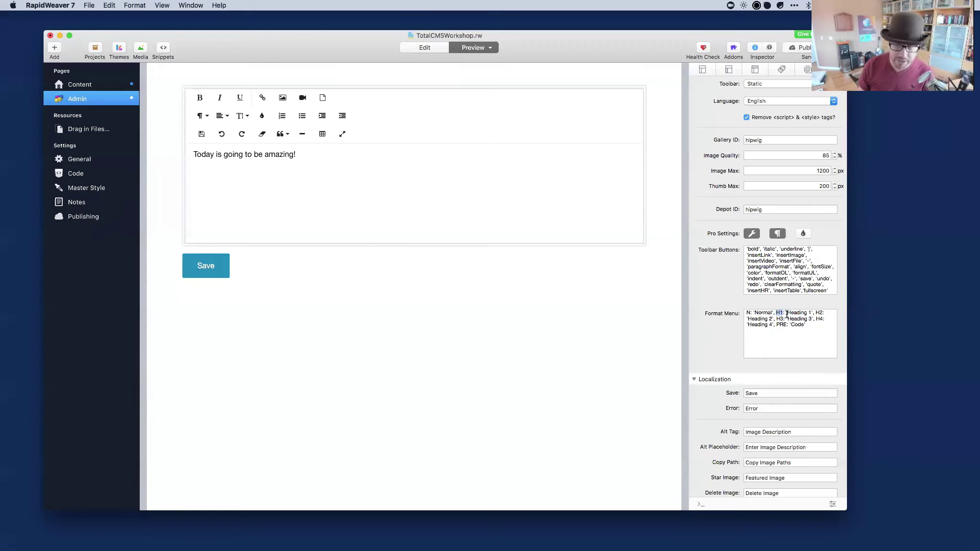
# Highlight the Heading 1 and other heading entries in the Hipwig format menu field.
pyautogui.moveTo(787, 315); pyautogui.dragTo(812, 312)
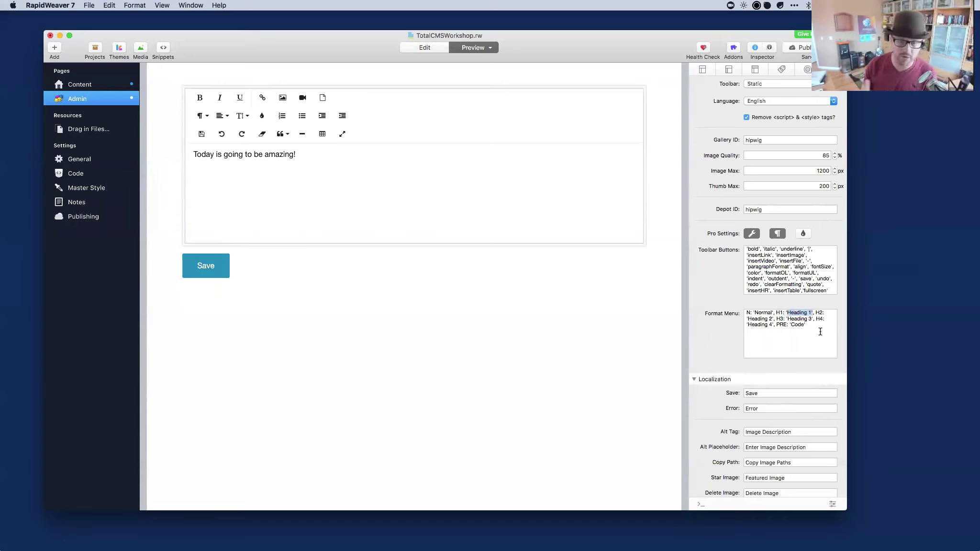
pyautogui.moveTo(794, 322); pyautogui.dragTo(787, 314)
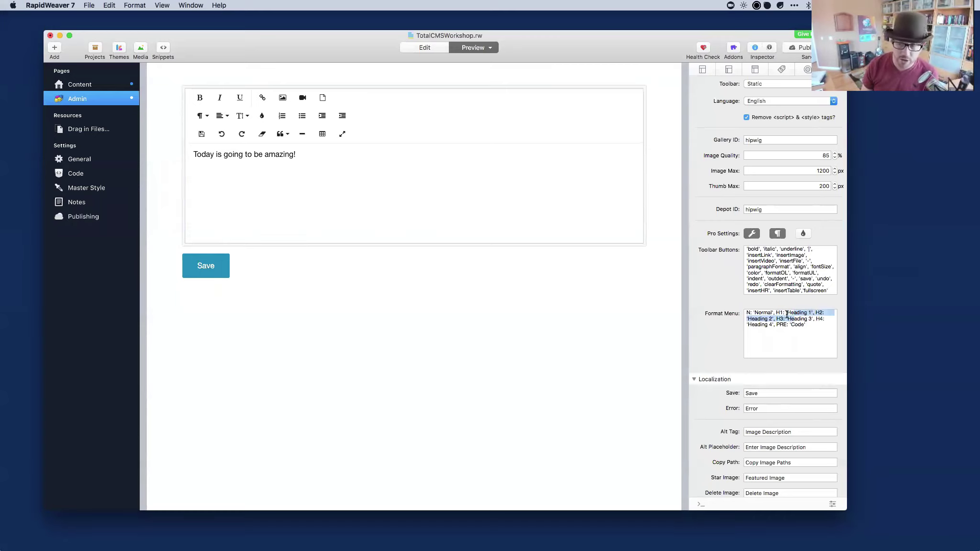
pyautogui.click(787, 312)
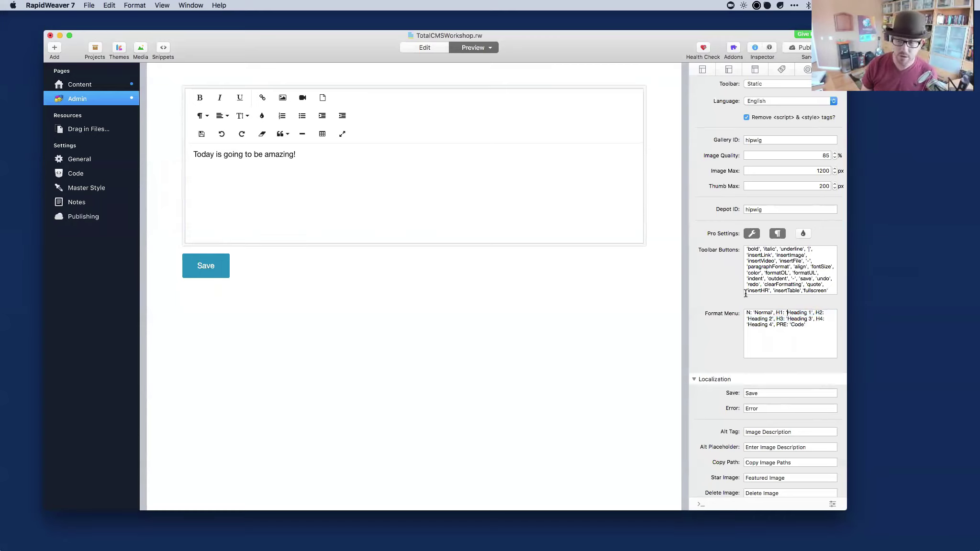
# Reveal the Hipwig Text Colors and BG Colors fields under Pro Settings and review them.
pyautogui.click(803, 233)
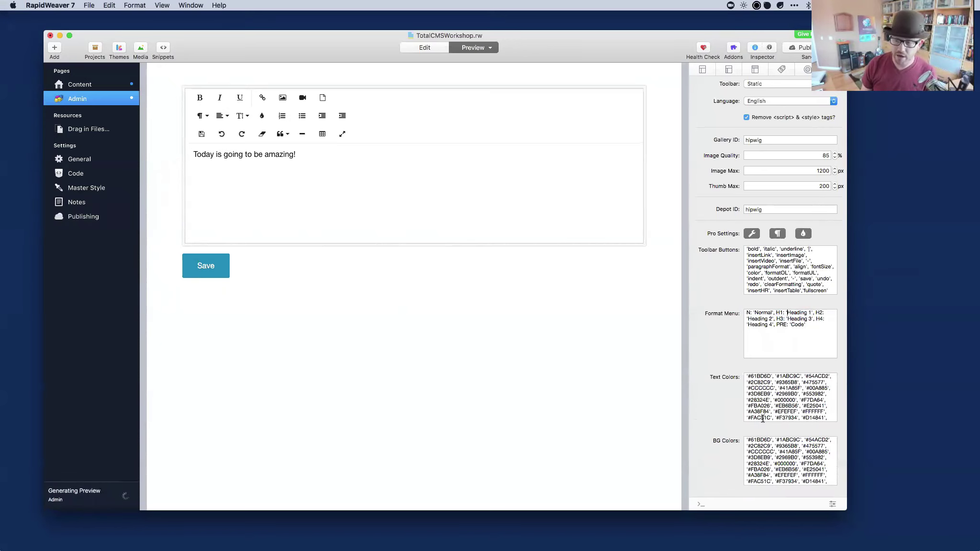
pyautogui.scroll(-5, 771, 424)
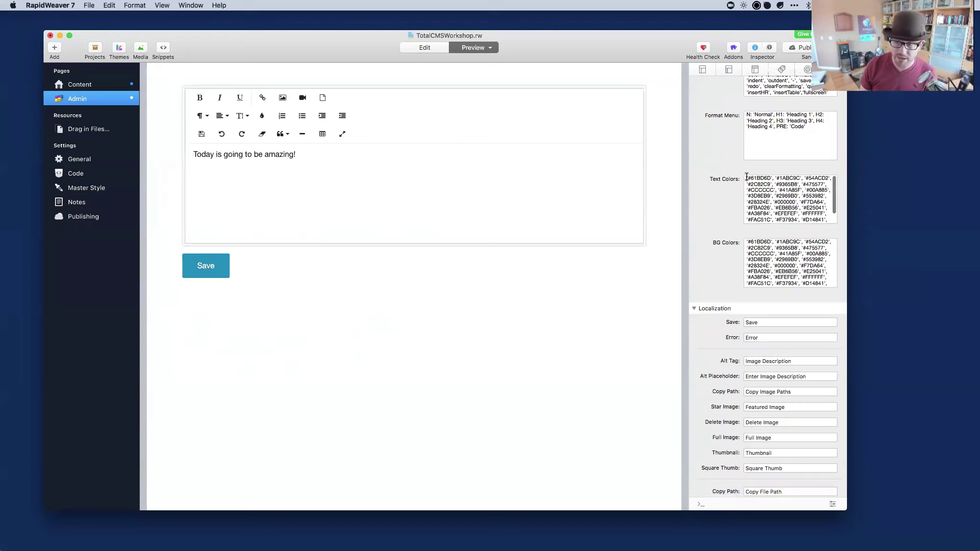
pyautogui.moveTo(747, 178); pyautogui.dragTo(773, 186)
pyautogui.click(772, 182)
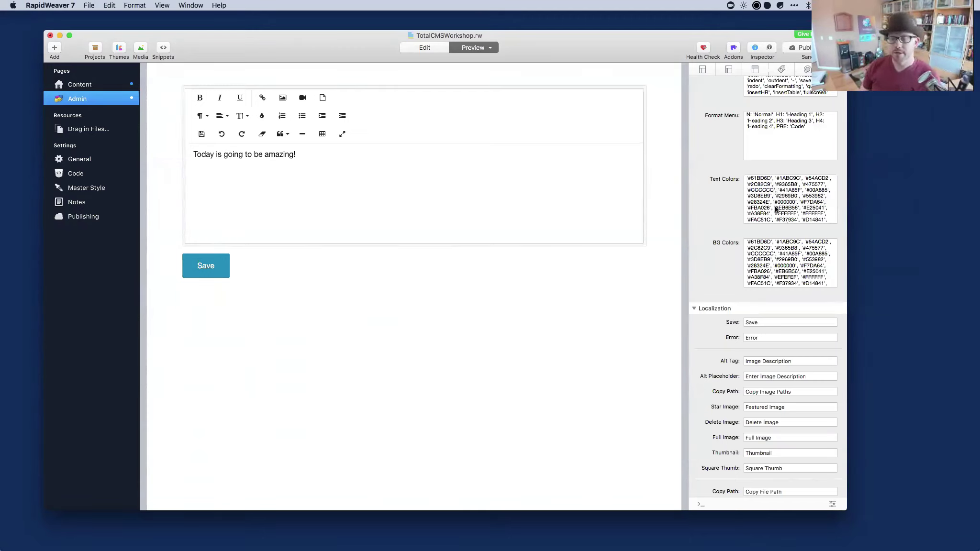
pyautogui.scroll(10, 775, 201)
pyautogui.scroll(5, 775, 206)
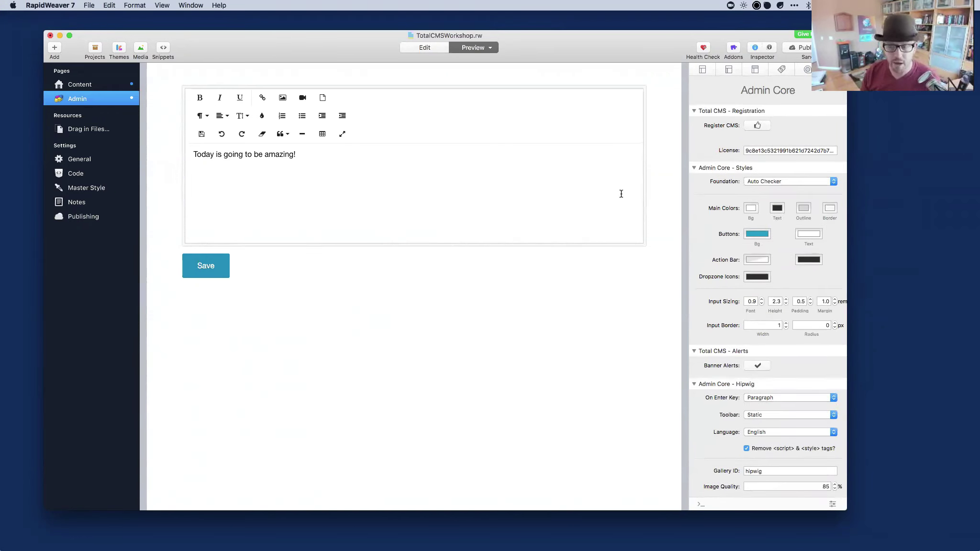
pyautogui.scroll(-15, 750, 286)
pyautogui.scroll(-10, 750, 287)
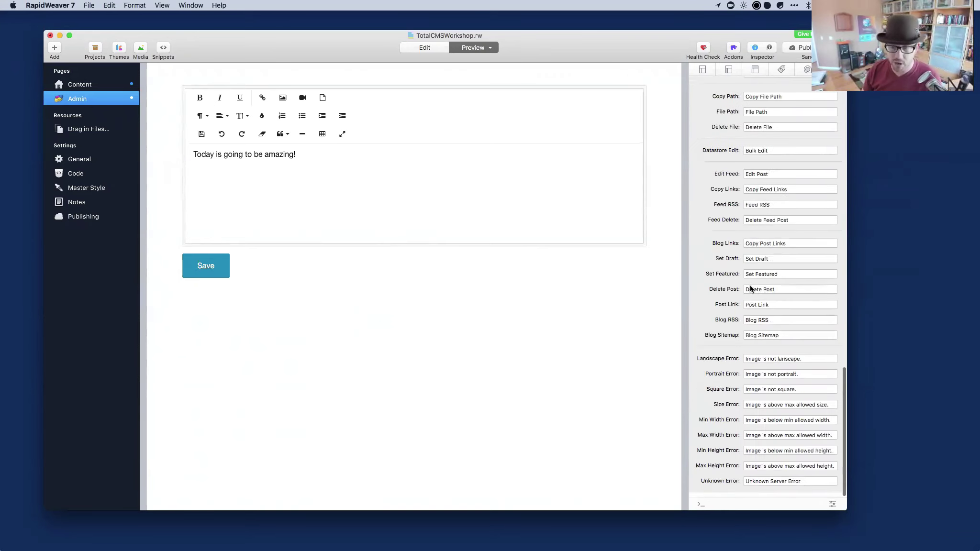
pyautogui.scroll(5, 768, 293)
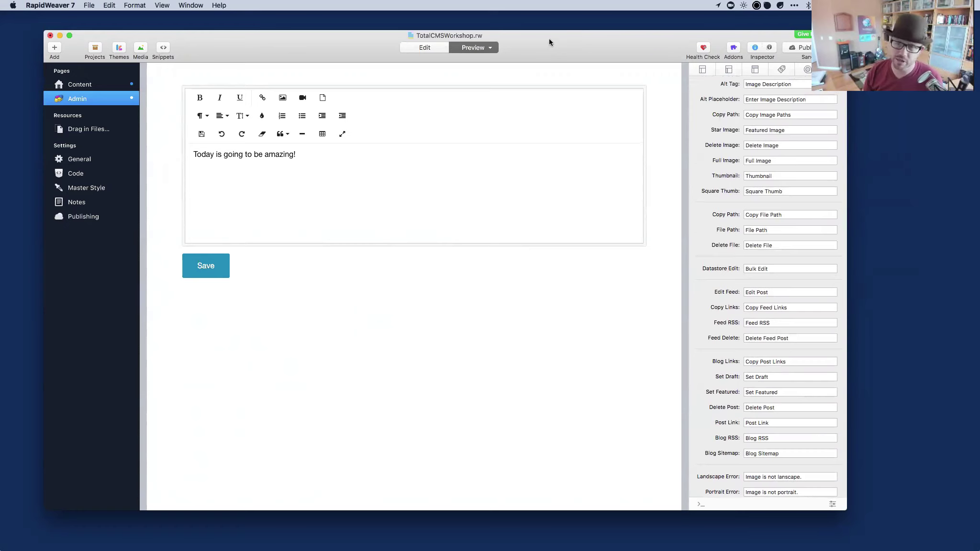
pyautogui.moveTo(650, 49); pyautogui.dragTo(648, 67)
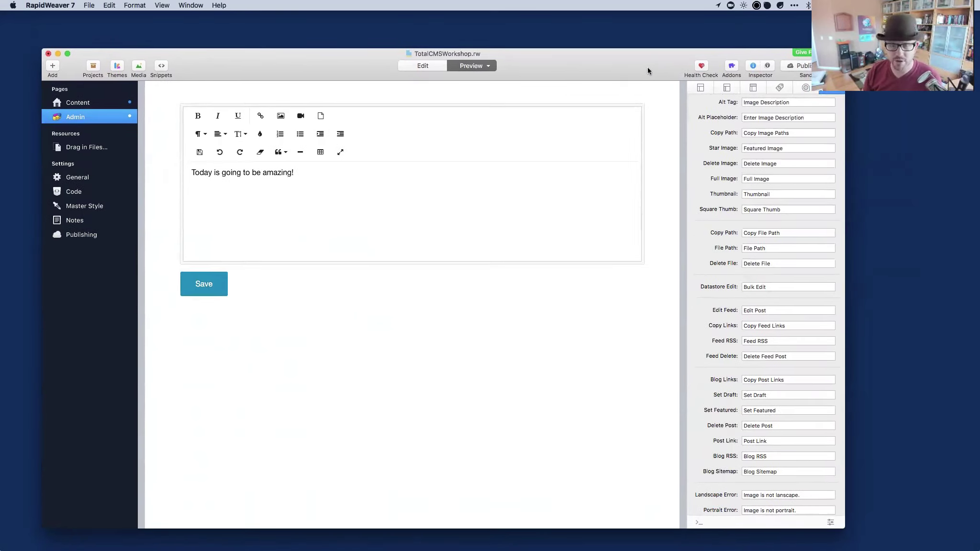
pyautogui.scroll(10, 809, 161)
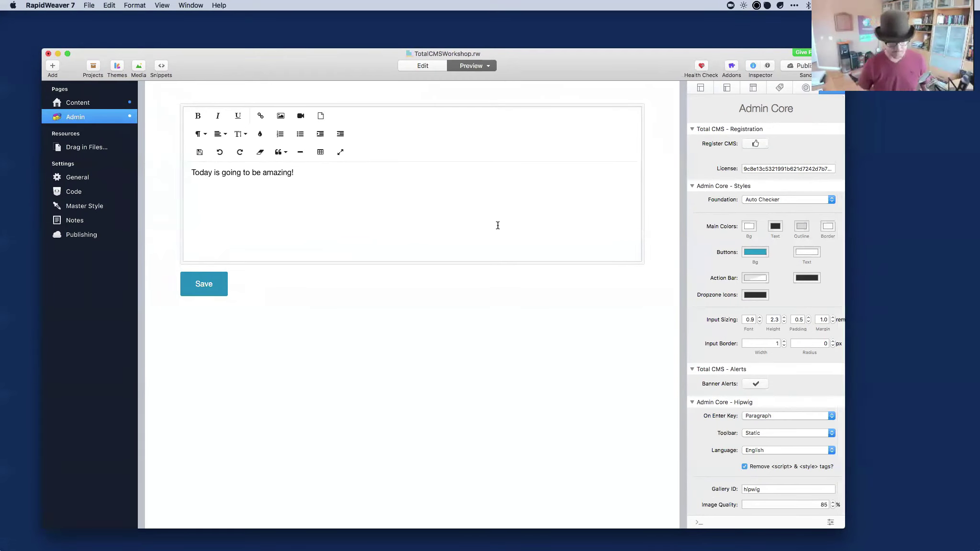
# Launch Transmit from the app launcher.
pyautogui.press('super+space')
pyautogui.write('tran')
pyautogui.press('Return')
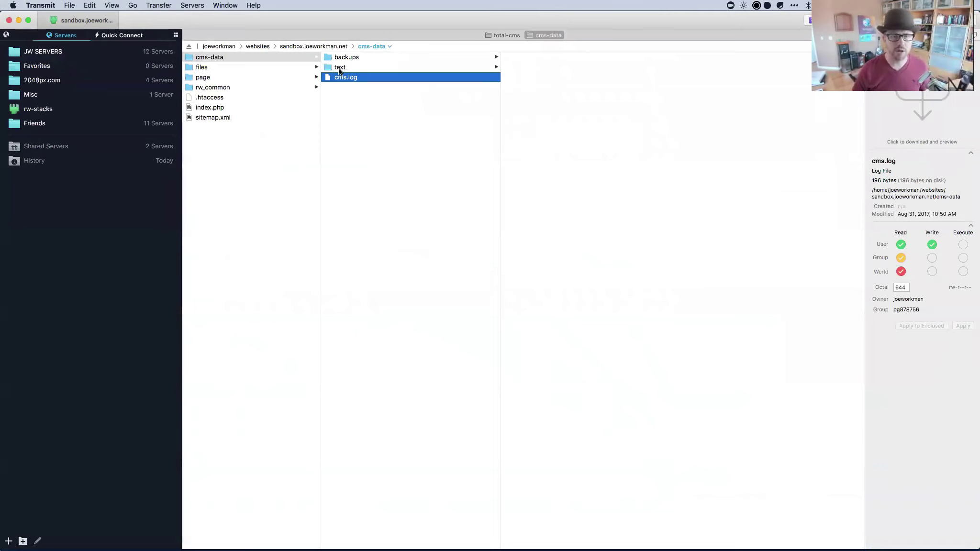
# Open cms-data/text/workshop.cms from the server in Sublime Text.
pyautogui.click(339, 70)
pyautogui.press('Right')
pyautogui.press('Down')
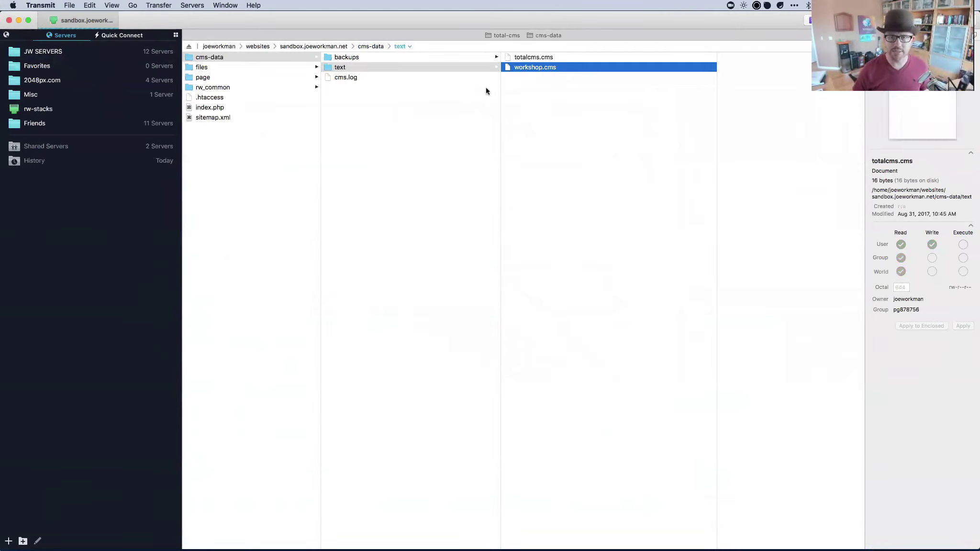
pyautogui.rightClick(533, 67)
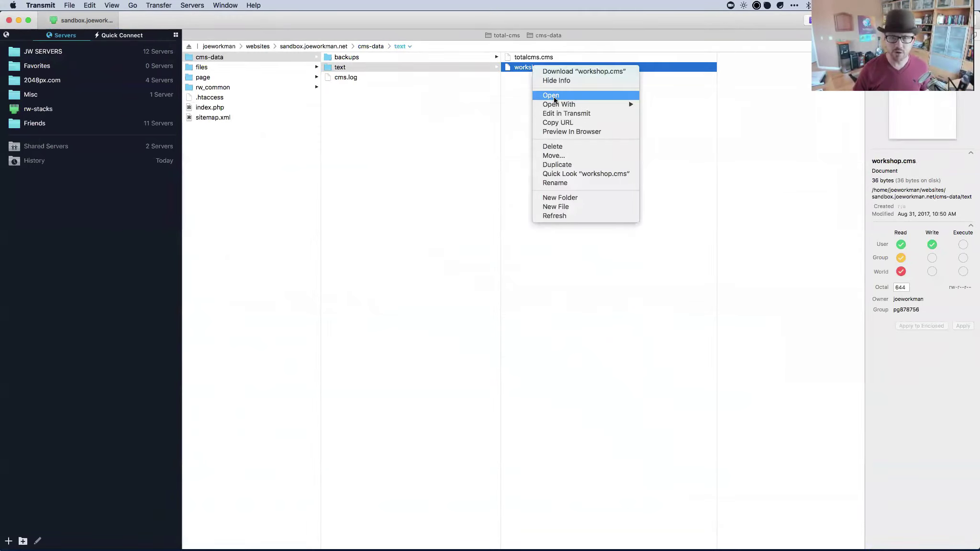
pyautogui.click(554, 97)
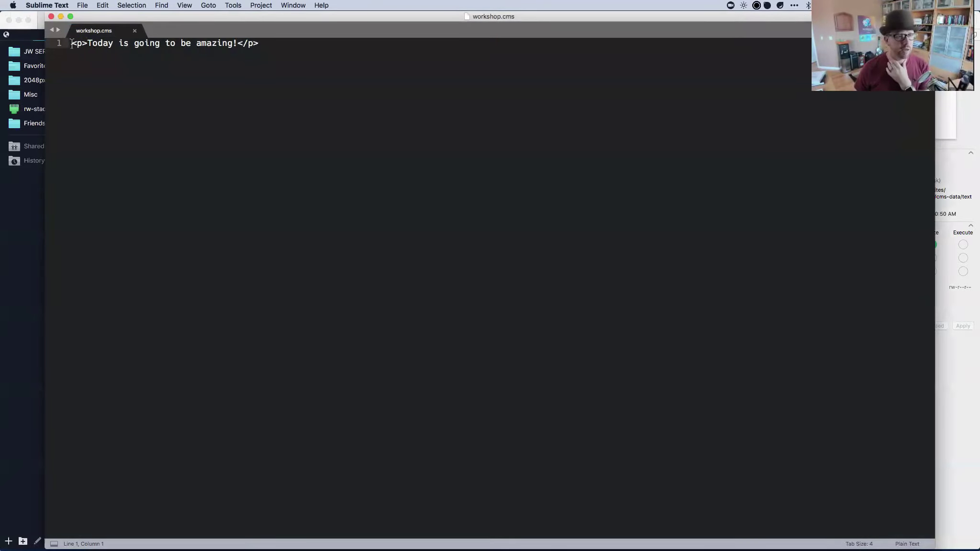
# Inspect the <p>Today is going to be amazing!</p> line and its tags in workshop.cms.
pyautogui.moveTo(72, 43); pyautogui.dragTo(285, 47)
pyautogui.click(285, 47)
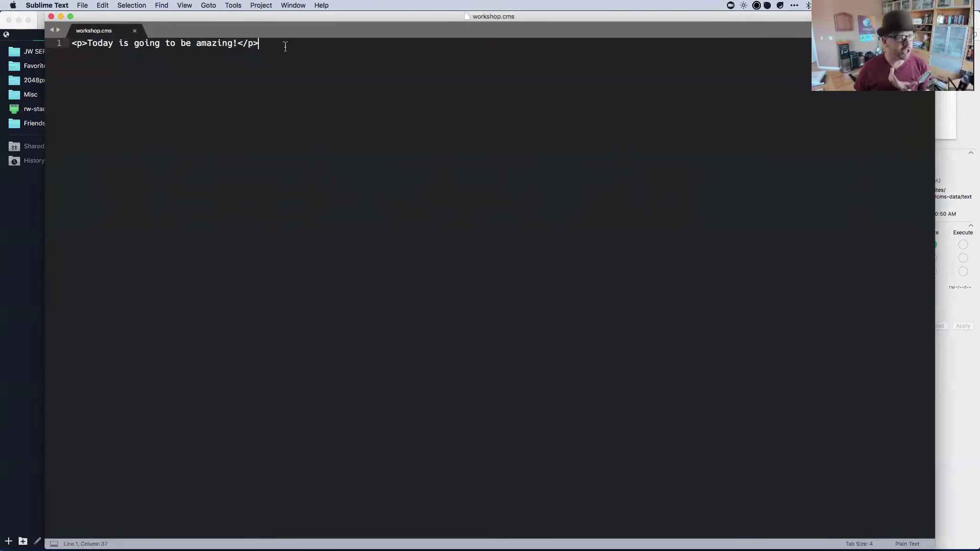
pyautogui.moveTo(88, 44); pyautogui.dragTo(239, 44)
pyautogui.press('super+Right')
pyautogui.click(240, 44)
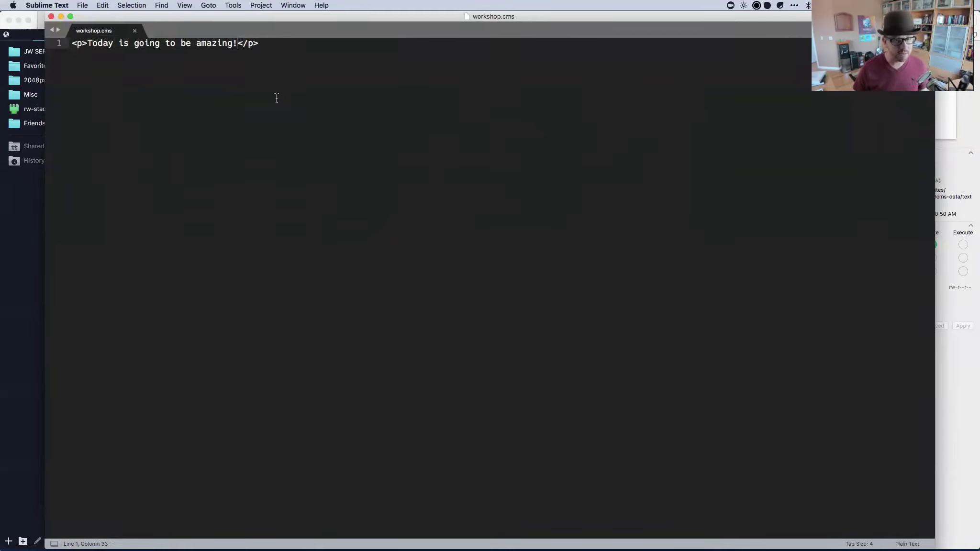
# Switch back to RapidWeaver and select the same sentence in the Admin editor preview.
pyautogui.hotkey('ctrl', 'Up')
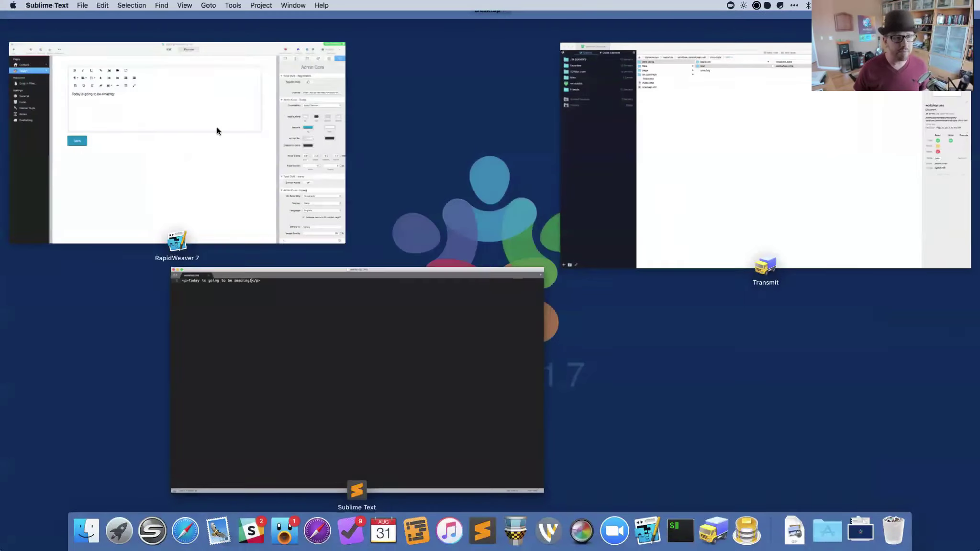
pyautogui.click(217, 127)
pyautogui.moveTo(188, 174); pyautogui.dragTo(325, 173)
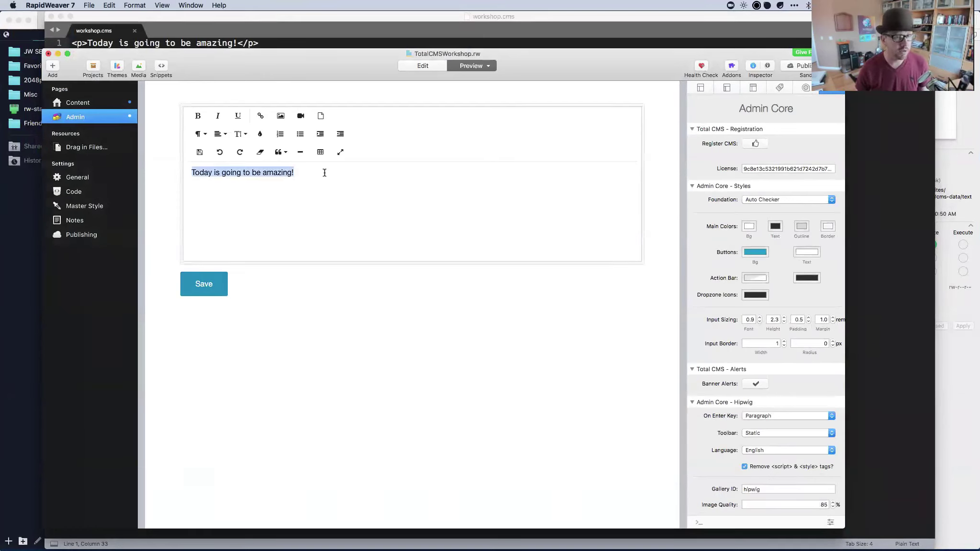
# Switch the Admin Core Hipwig toolbar settings to per-button visual toggles, including HTML.
pyautogui.click(324, 173)
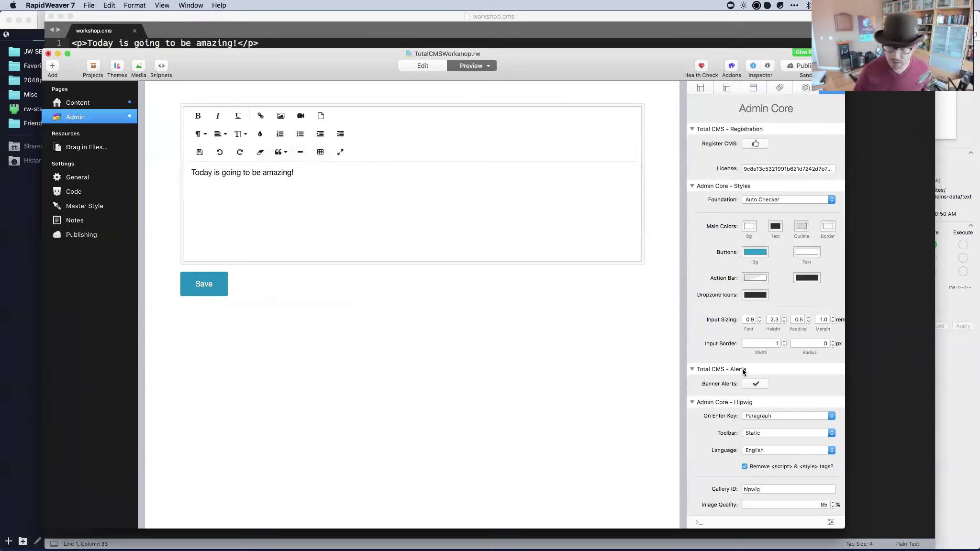
pyautogui.scroll(-10, 763, 325)
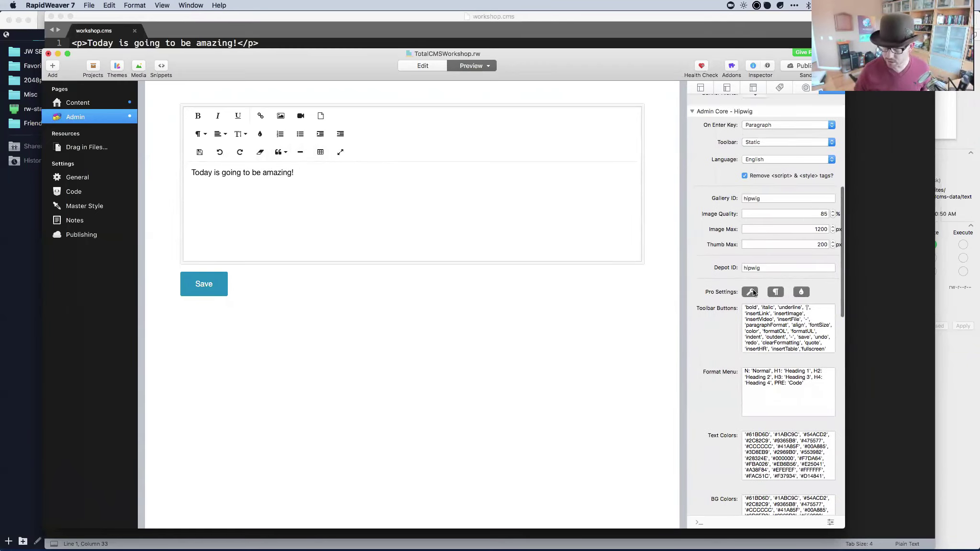
pyautogui.click(750, 292)
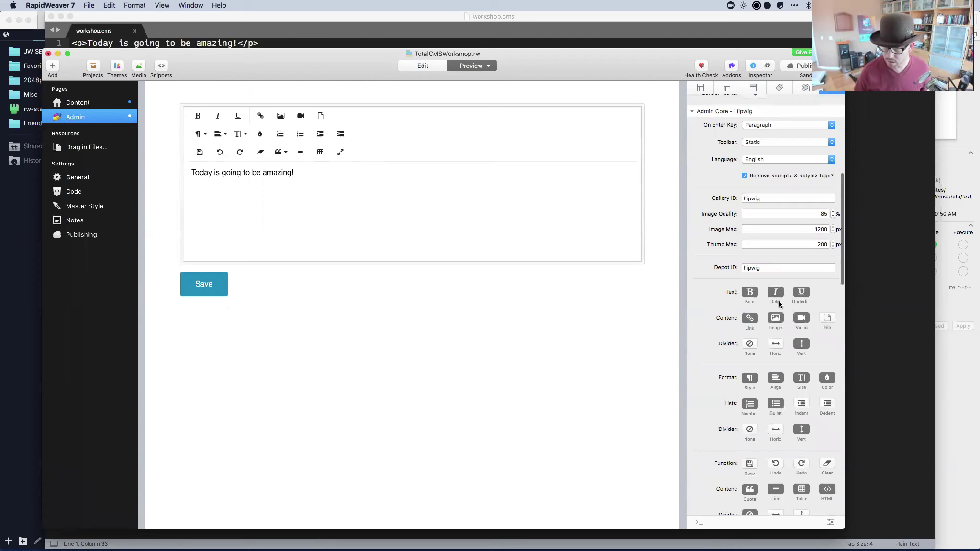
pyautogui.scroll(-4, 794, 362)
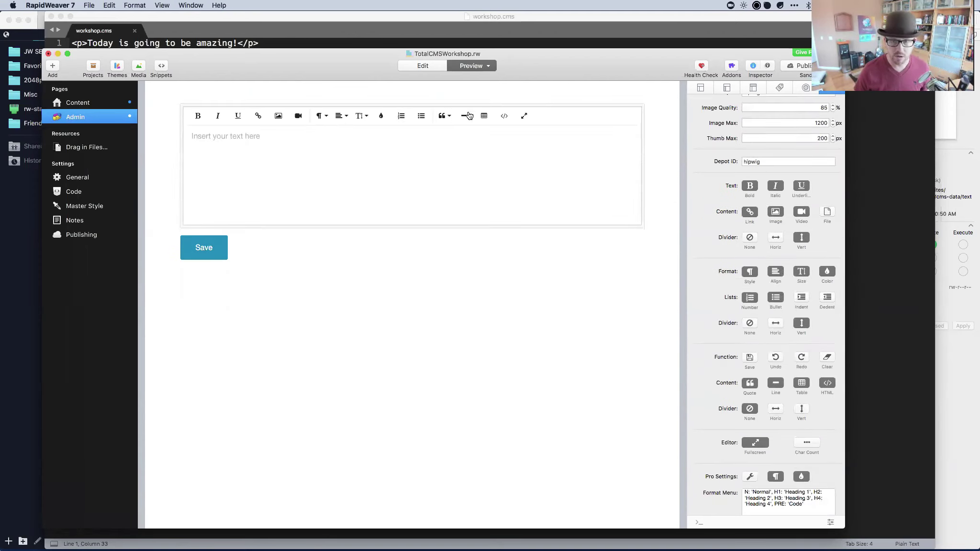
# Toggle the editor between HTML code view and rich-text view to inspect the paragraph markup.
pyautogui.click(506, 118)
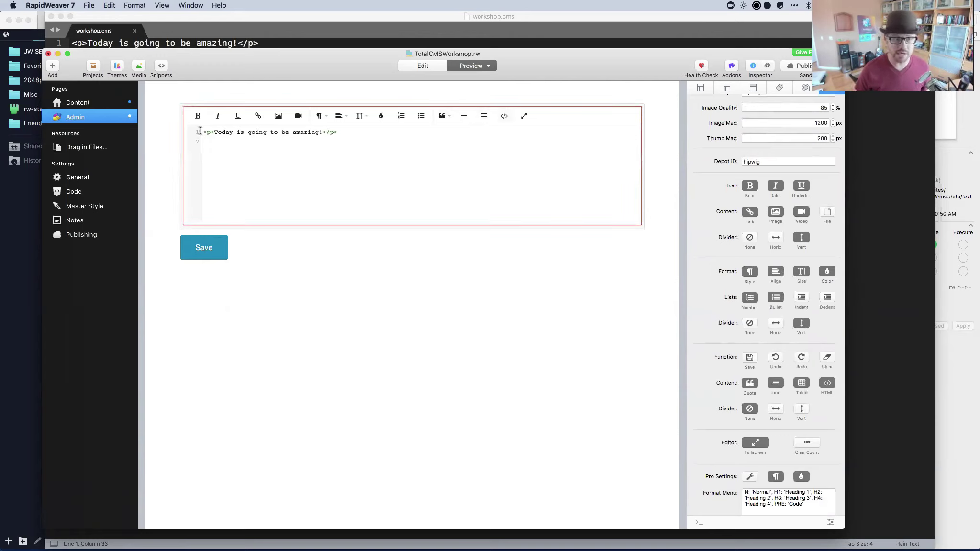
pyautogui.click(357, 153)
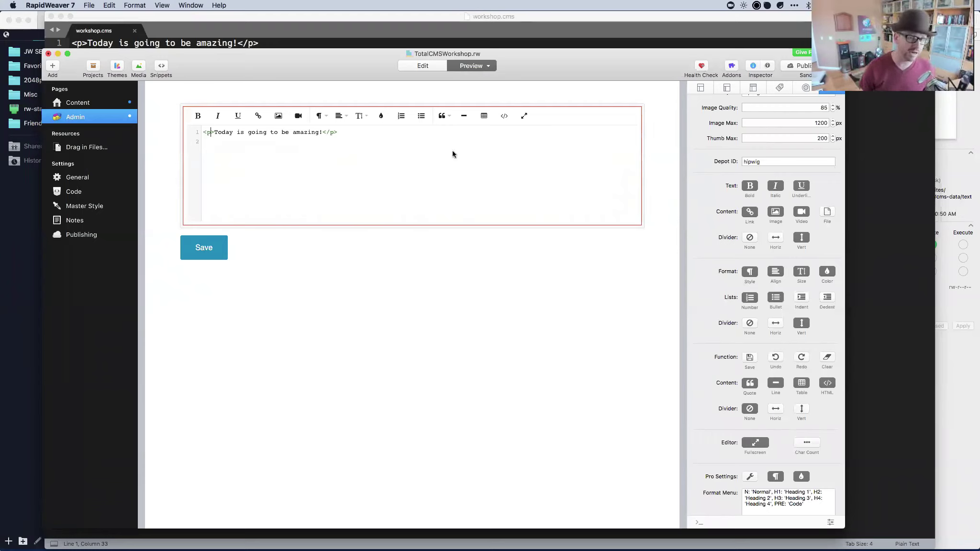
pyautogui.click(504, 120)
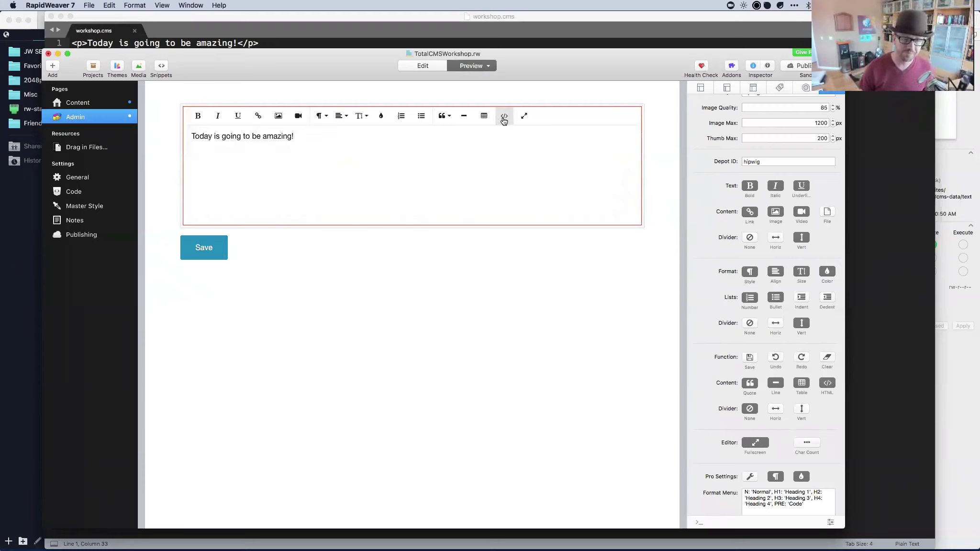
pyautogui.click(503, 120)
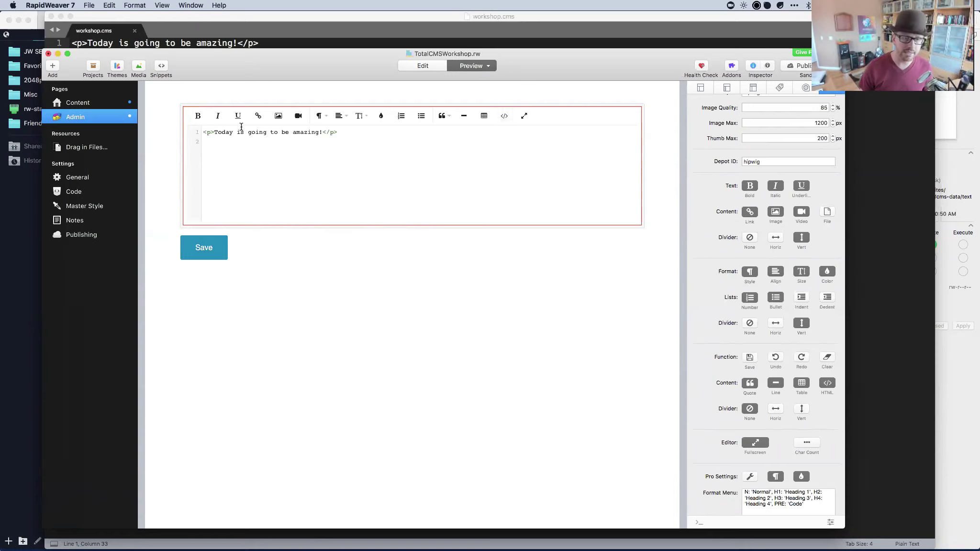
pyautogui.click(504, 116)
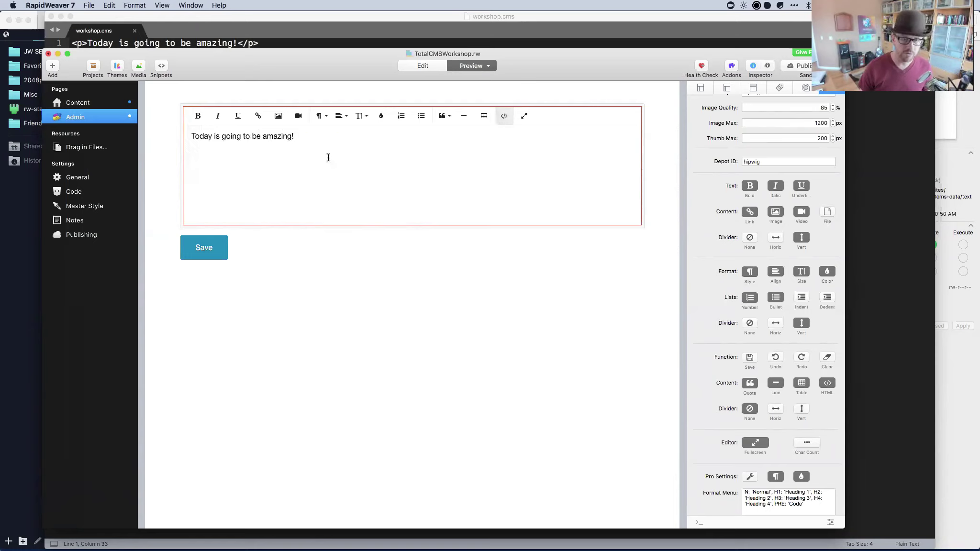
# Compare the editor sentence with the paragraph line saved in workshop.cms.
pyautogui.moveTo(192, 136); pyautogui.dragTo(314, 149)
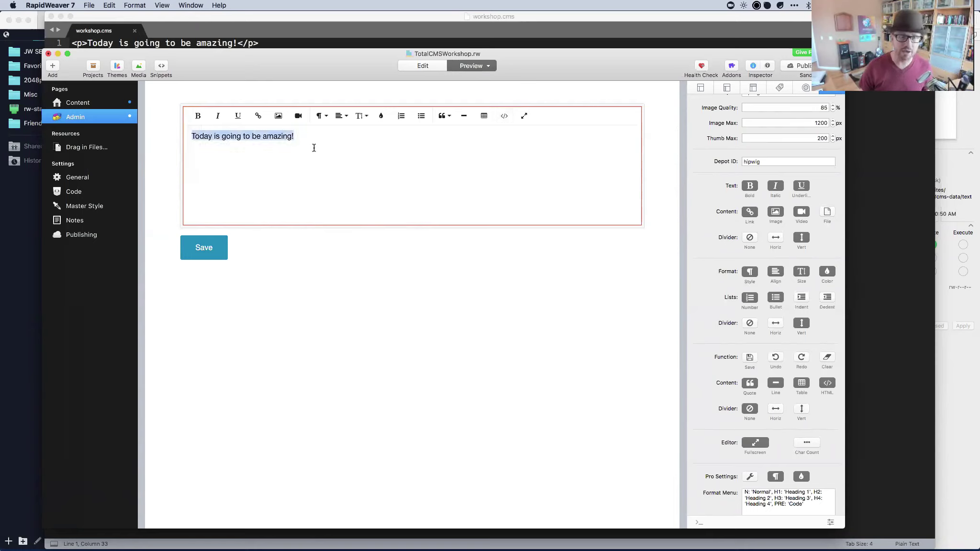
pyautogui.click(314, 148)
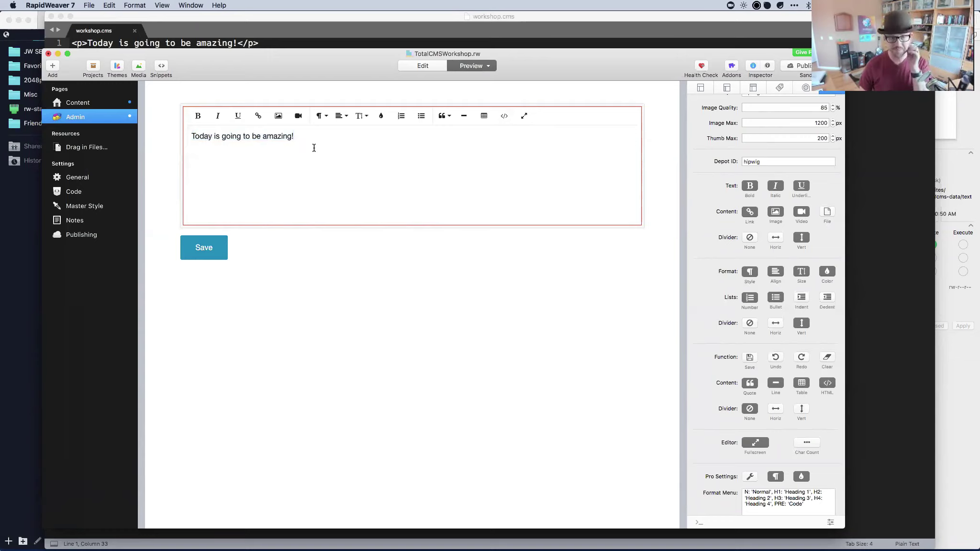
pyautogui.click(221, 17)
pyautogui.moveTo(73, 46); pyautogui.dragTo(288, 44)
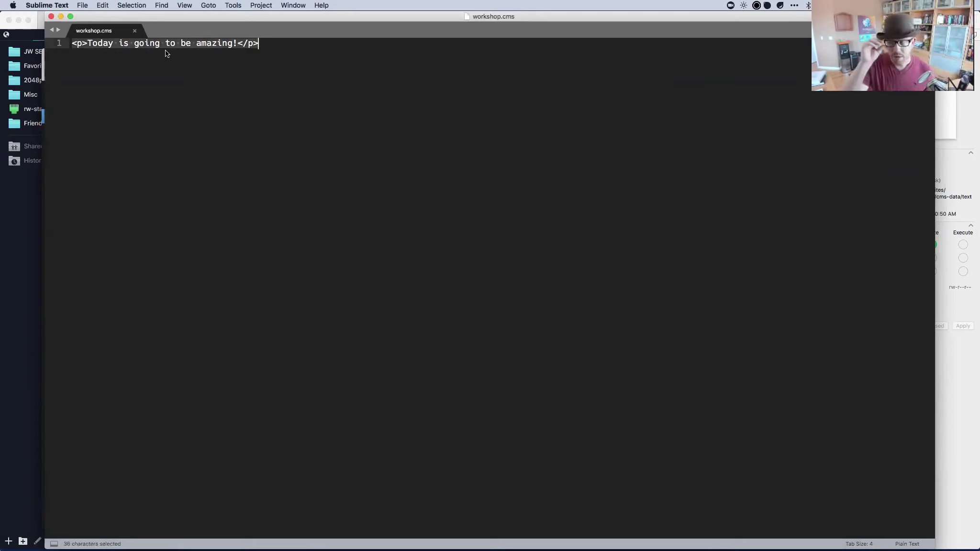
# Return to RapidWeaver and put the Admin page in Edit mode.
pyautogui.hotkey('ctrl', 'Up')
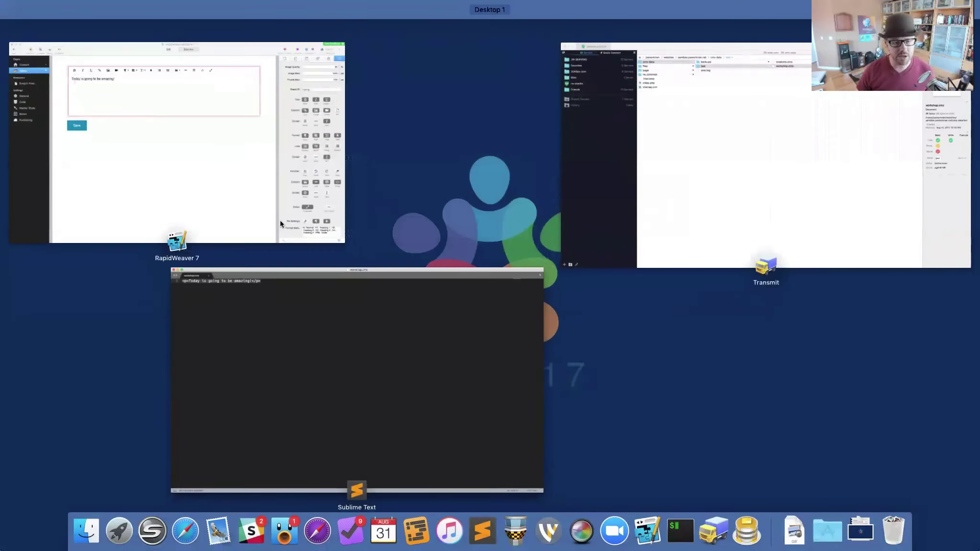
pyautogui.click(281, 220)
pyautogui.press('super+r')
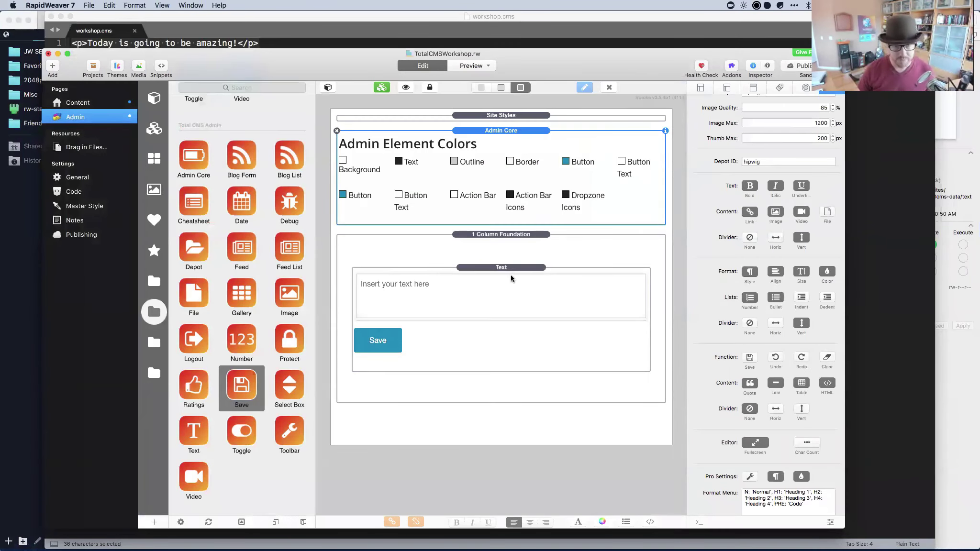
# Set the Text stack's editor to Text/Markdown Editor, preview the page, and close workshop.cms.
pyautogui.click(517, 277)
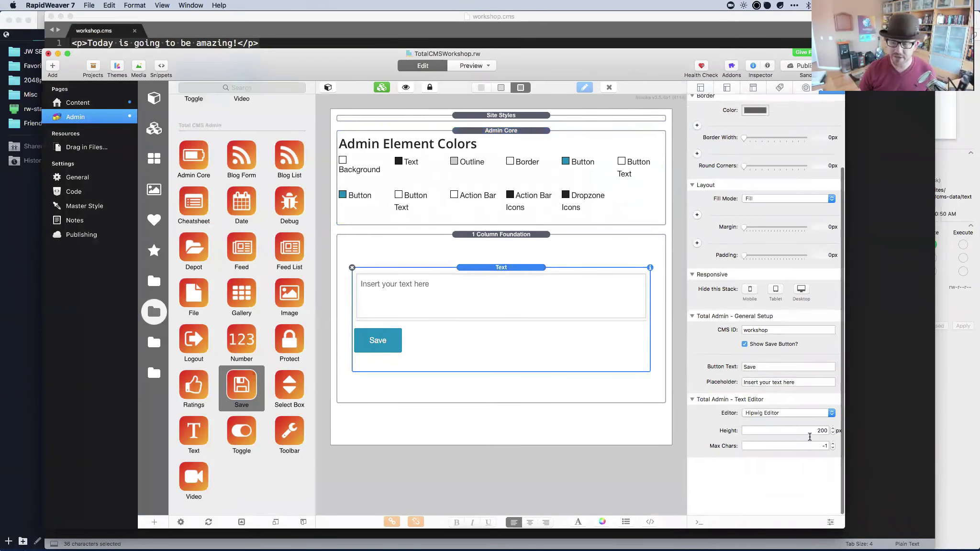
pyautogui.click(766, 471)
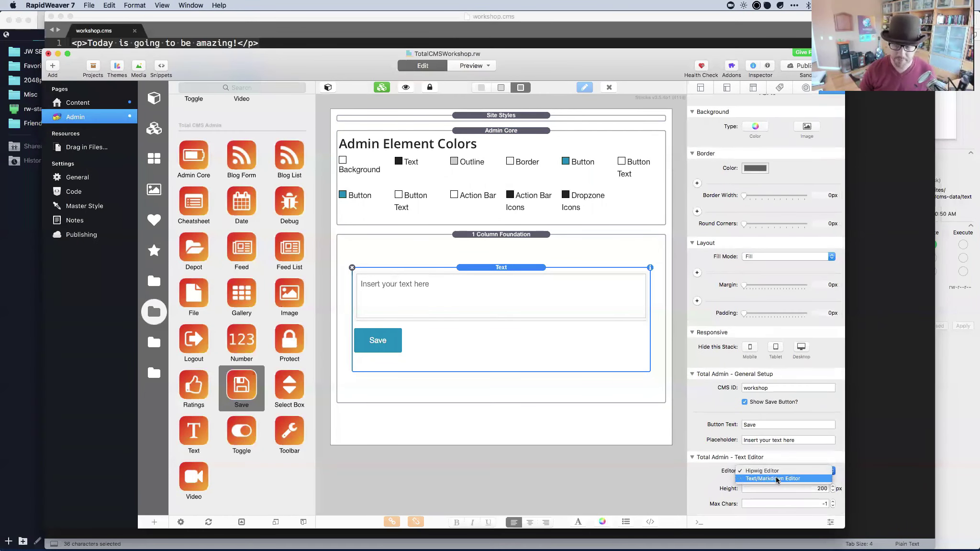
pyautogui.click(774, 479)
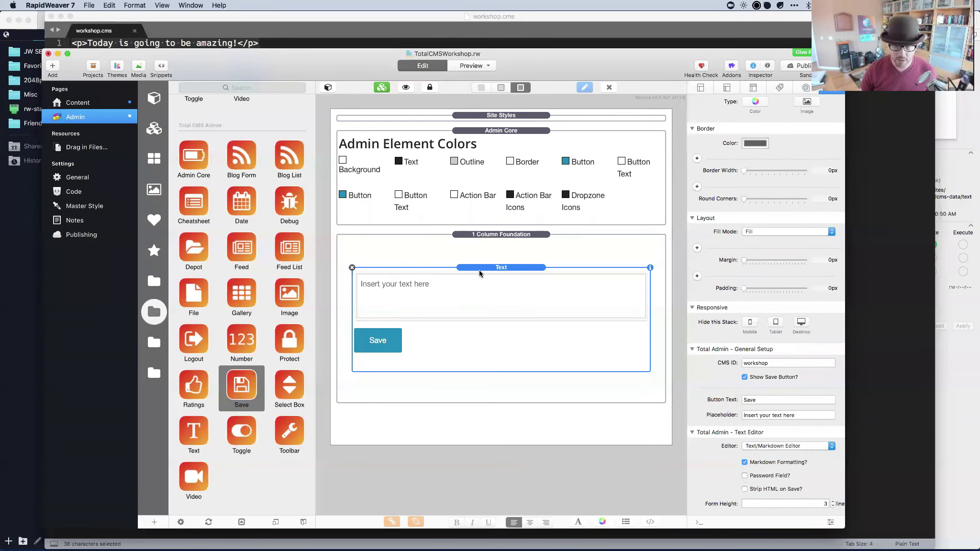
pyautogui.press('super+r')
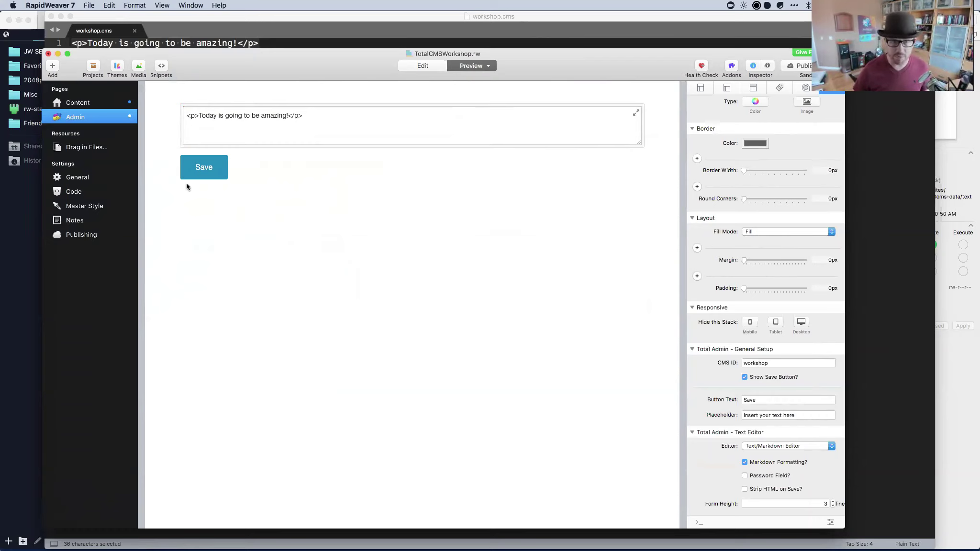
pyautogui.click(52, 17)
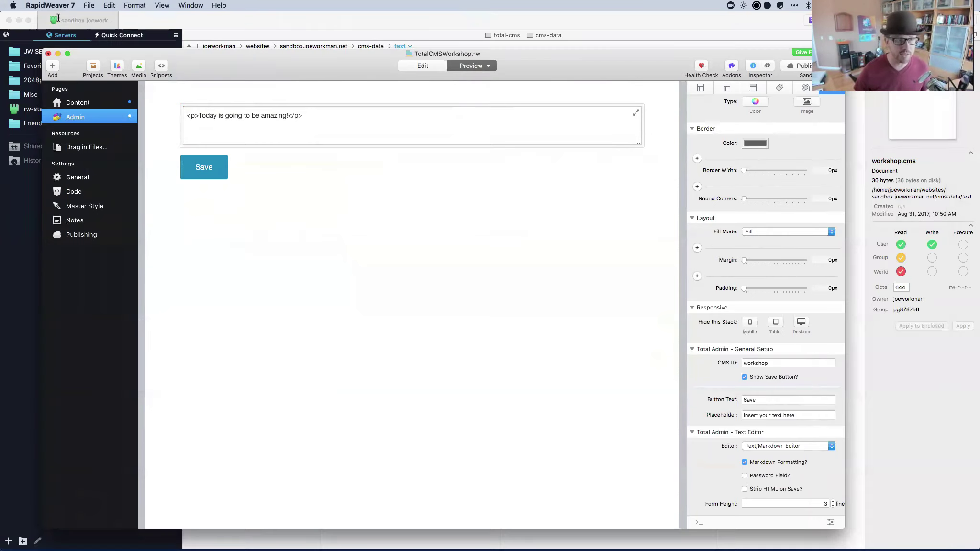
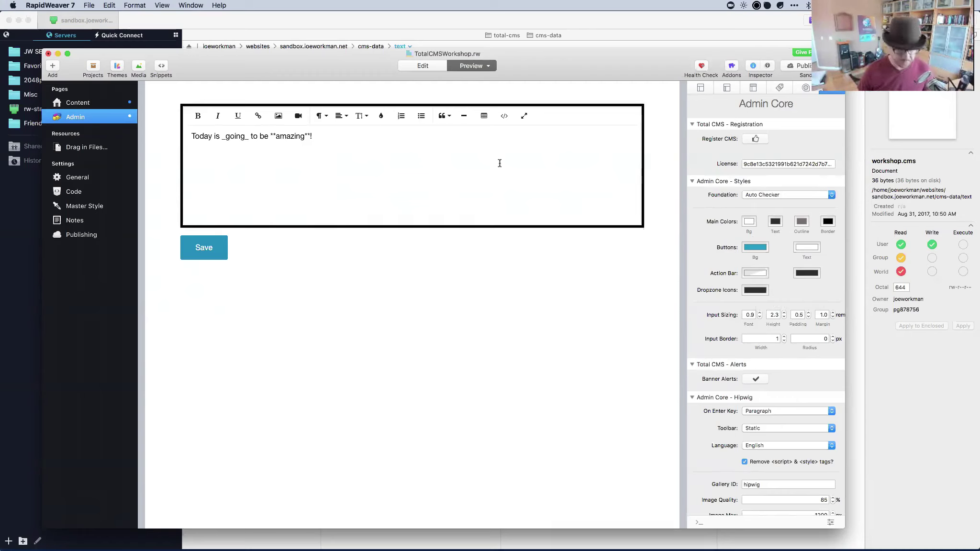
# Back in edit view, set the Admin Core Border colour to white.
pyautogui.press('super+shift+p')
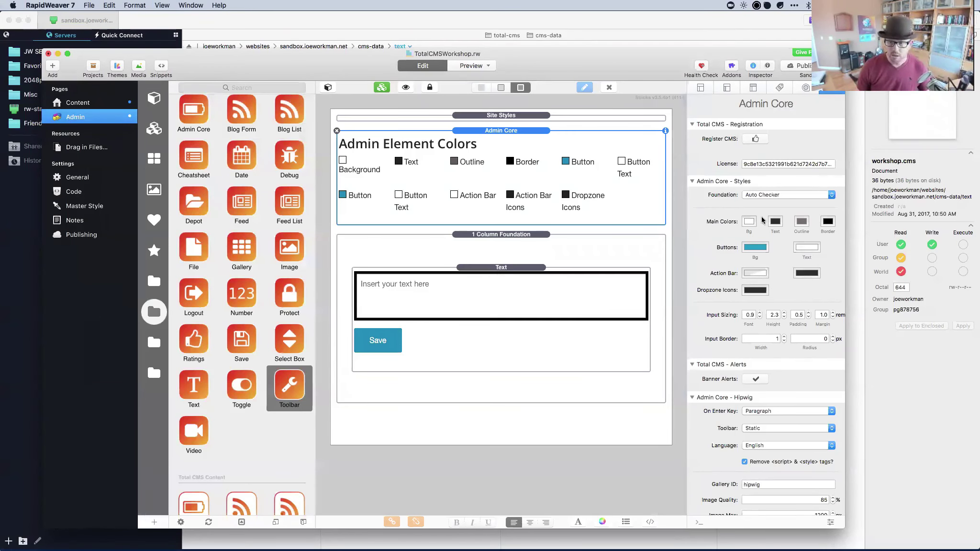
pyautogui.click(831, 227)
pyautogui.click(712, 191)
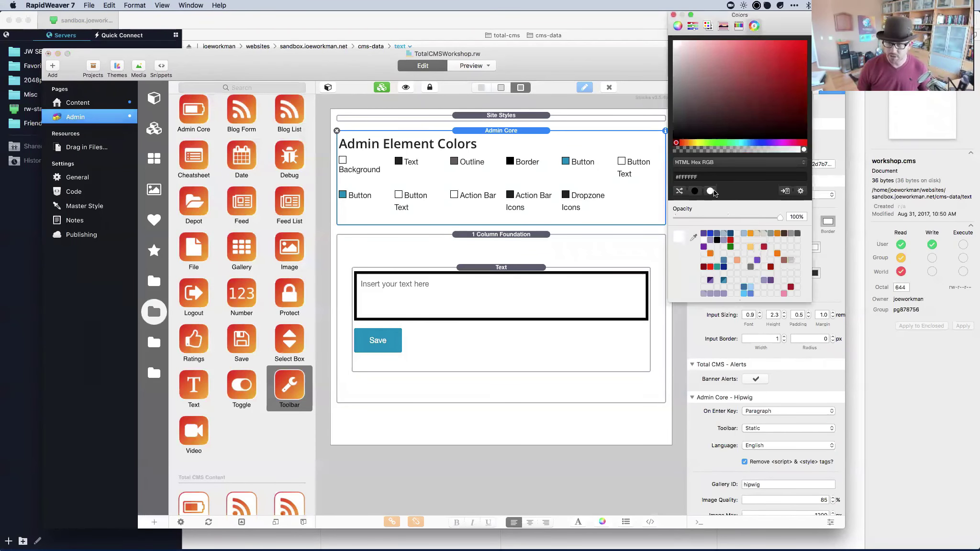
pyautogui.click(674, 15)
# Replace the Text stack with a fresh one showing a Save button, CMS ID 'workshop', and preview it.
pyautogui.click(485, 267)
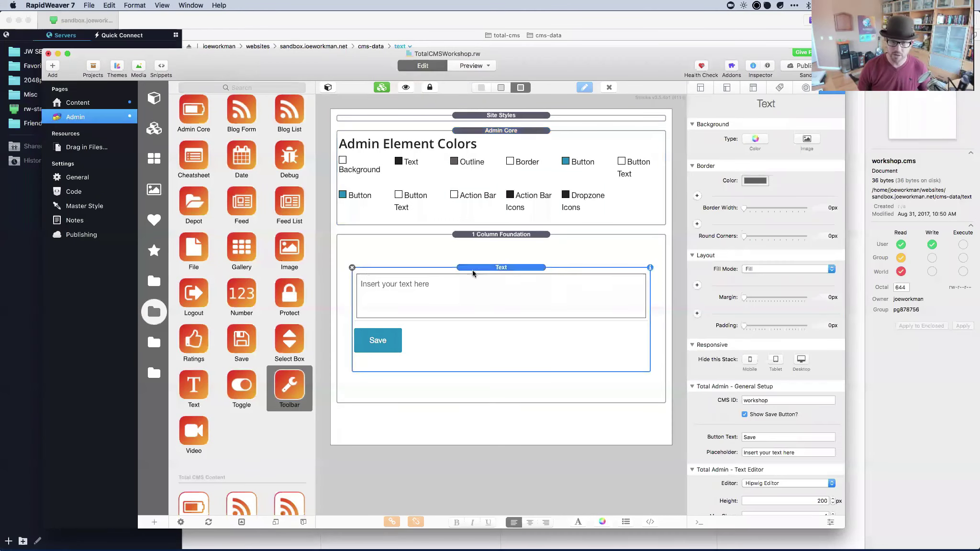
pyautogui.click(353, 268)
pyautogui.moveTo(194, 388); pyautogui.dragTo(433, 281)
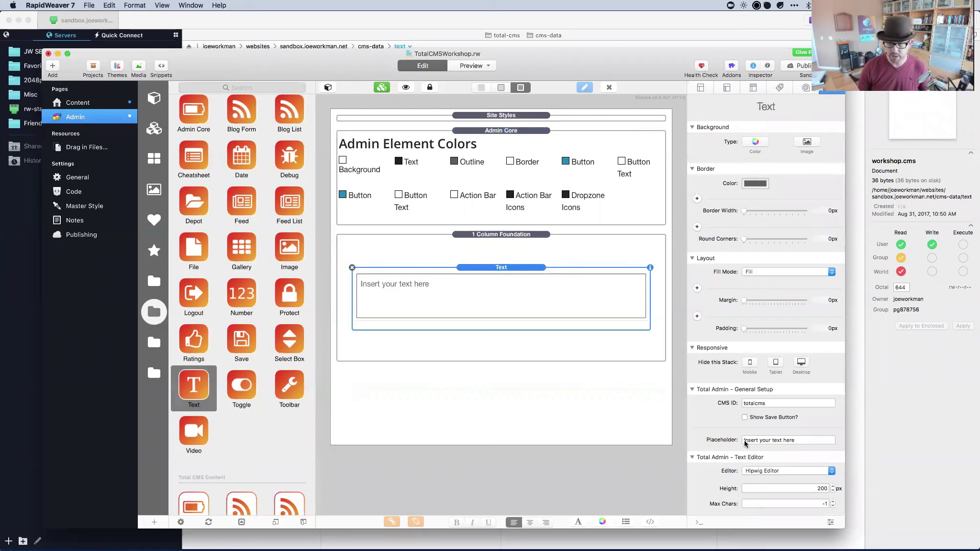
pyautogui.click(745, 417)
pyautogui.doubleClick(757, 403)
pyautogui.write('workshop')
pyautogui.press('Tab')
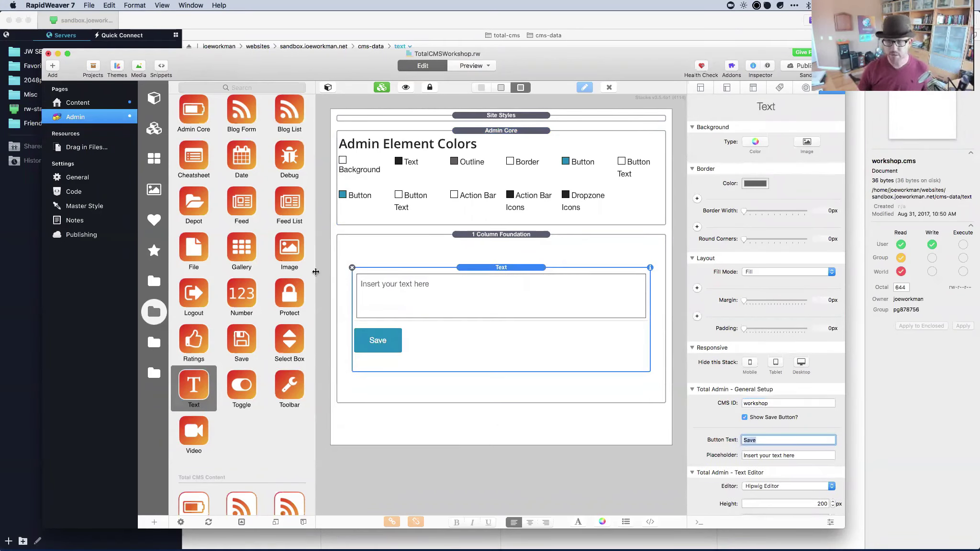
pyautogui.click(496, 271)
pyautogui.press('super+r')
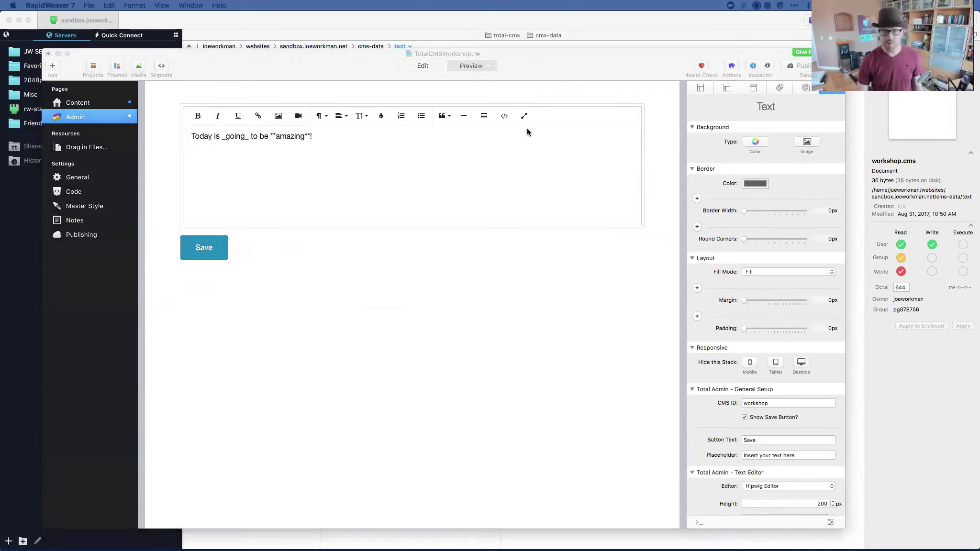
# Return the Admin page from preview to edit view and scroll down the page layout.
pyautogui.click(449, 199)
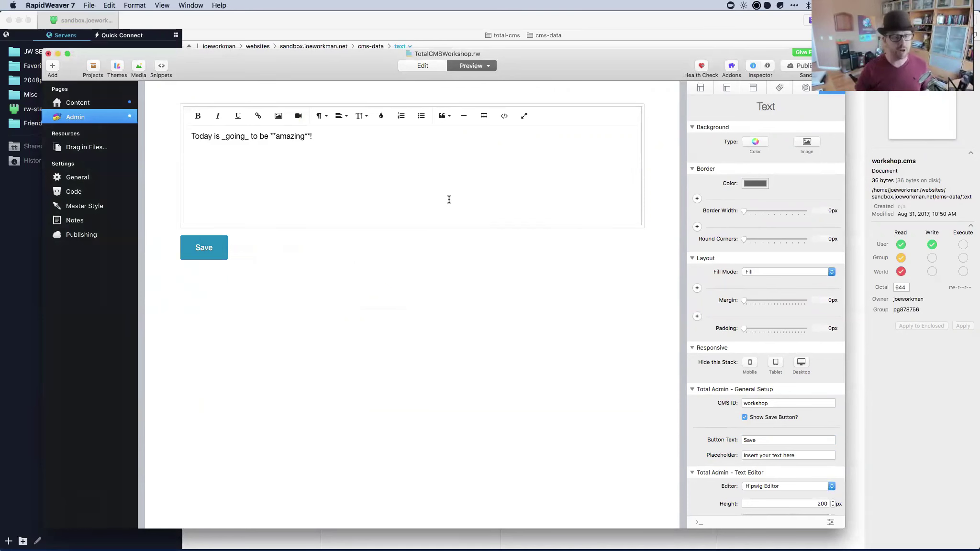
pyautogui.press('super+r')
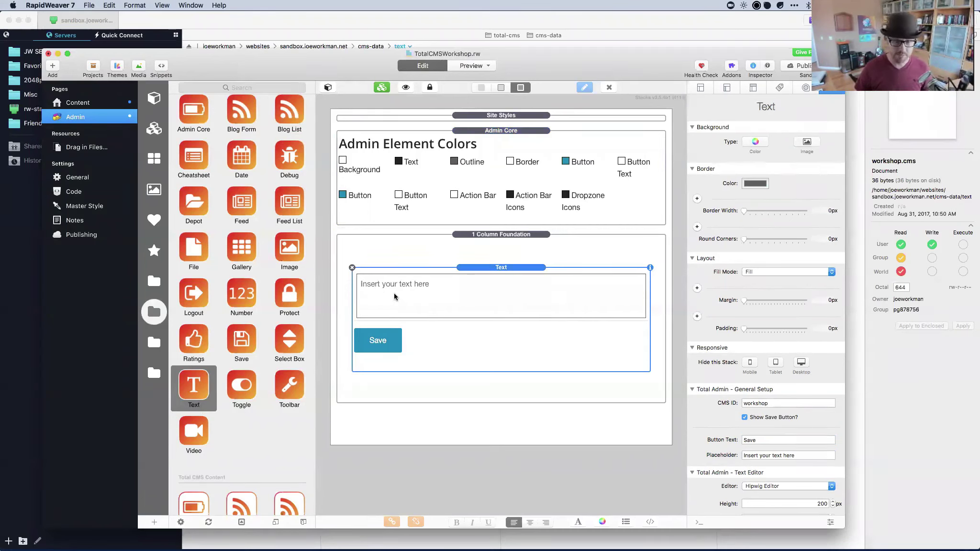
pyautogui.scroll(-2, 712, 380)
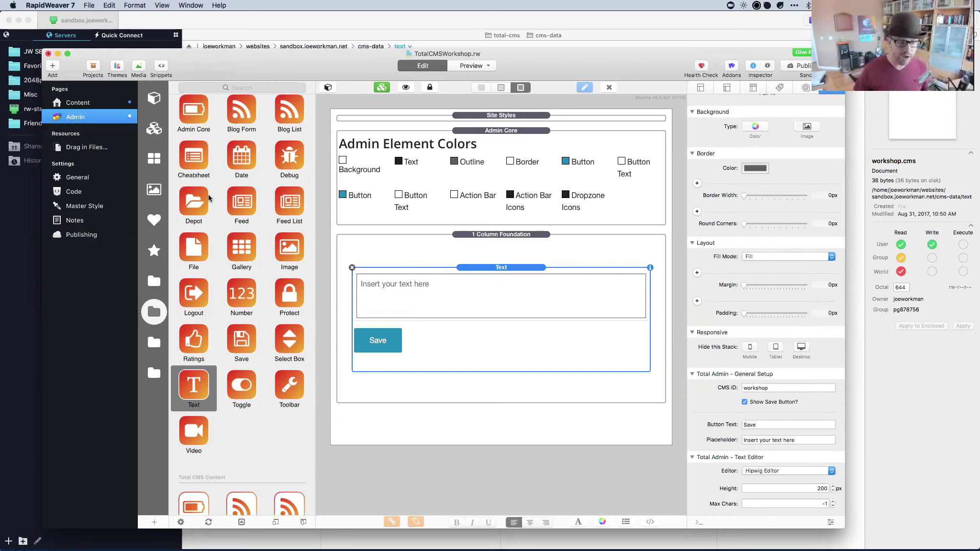
pyautogui.scroll(-1, 228, 280)
# Add a Select Box stack below the Text stack and give it a second option.
pyautogui.moveTo(291, 308); pyautogui.dragTo(448, 378)
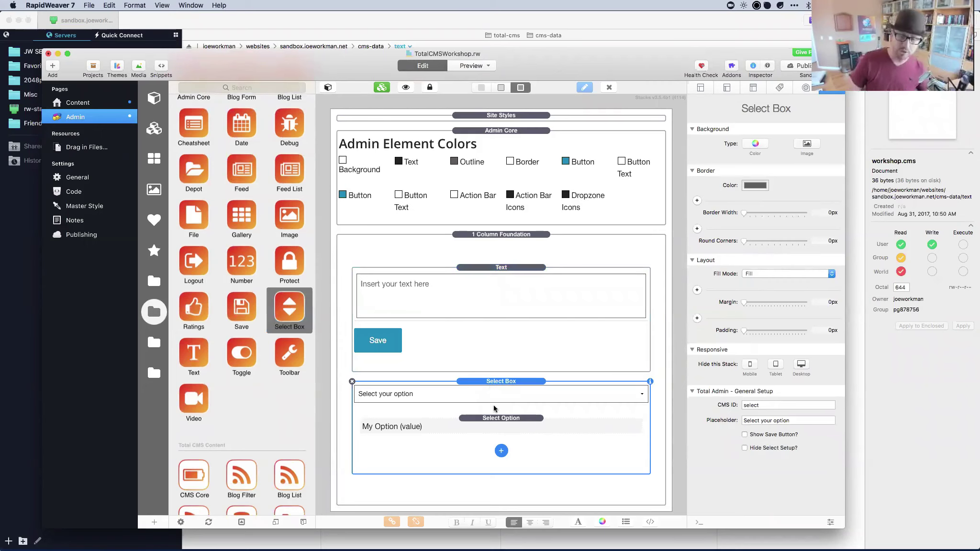
pyautogui.press('super+r')
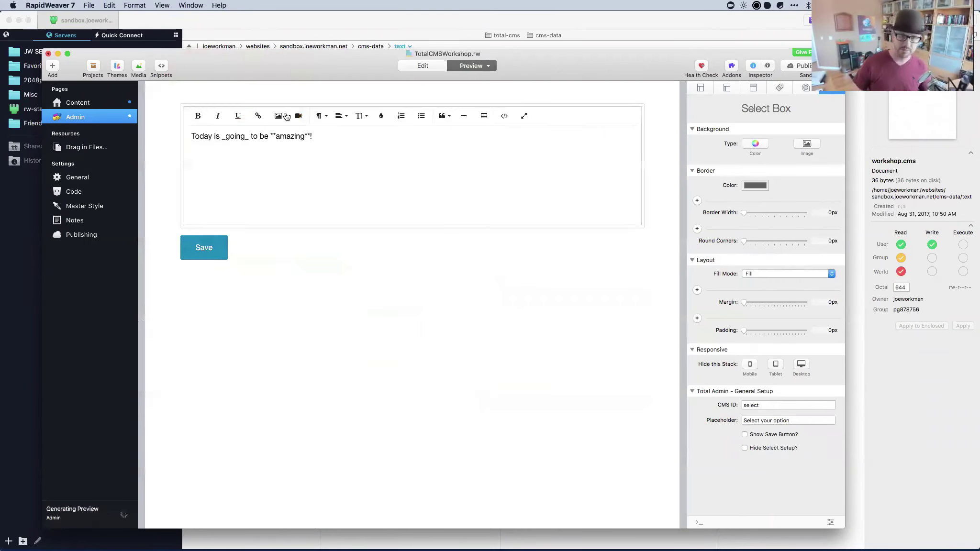
pyautogui.press('super+r')
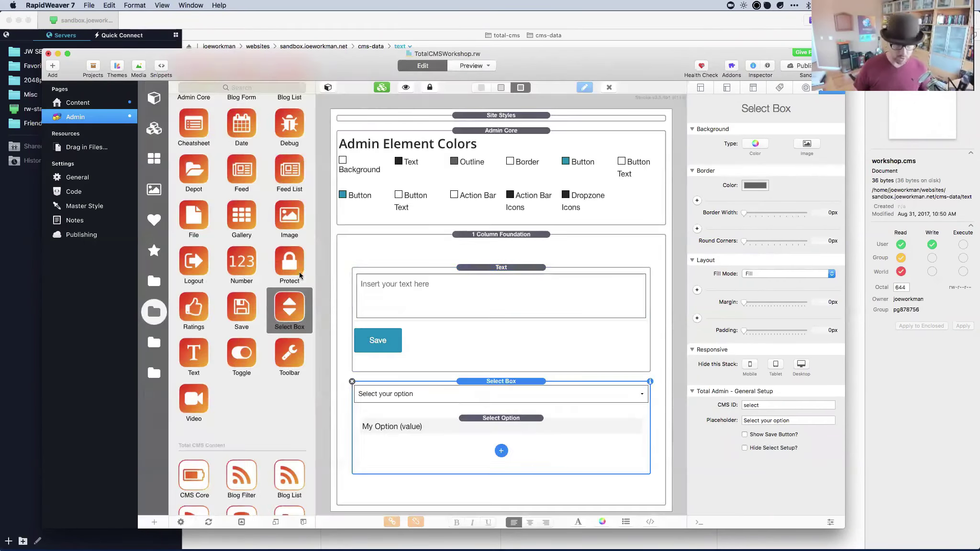
pyautogui.click(521, 424)
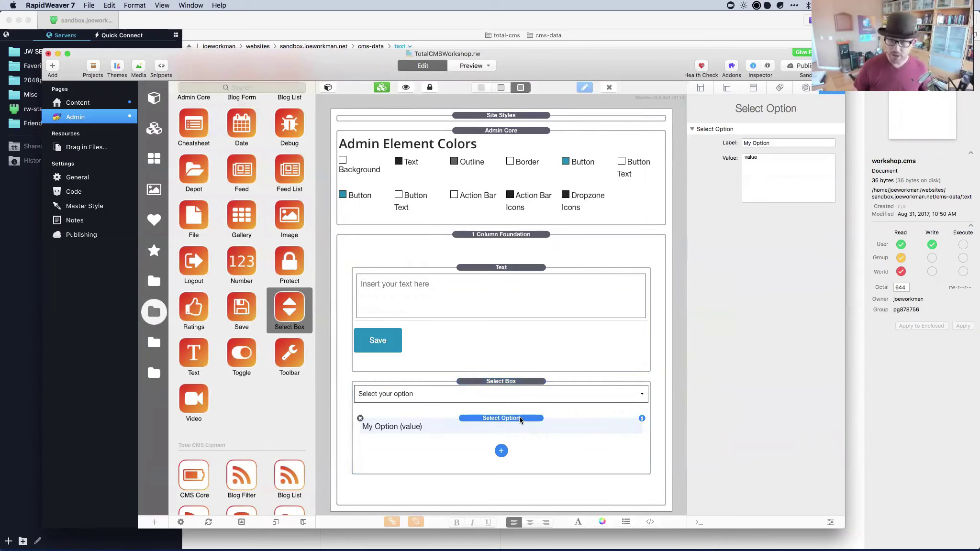
pyautogui.click(501, 451)
# Label the two select box options 'Yes' and 'No'.
pyautogui.click(462, 419)
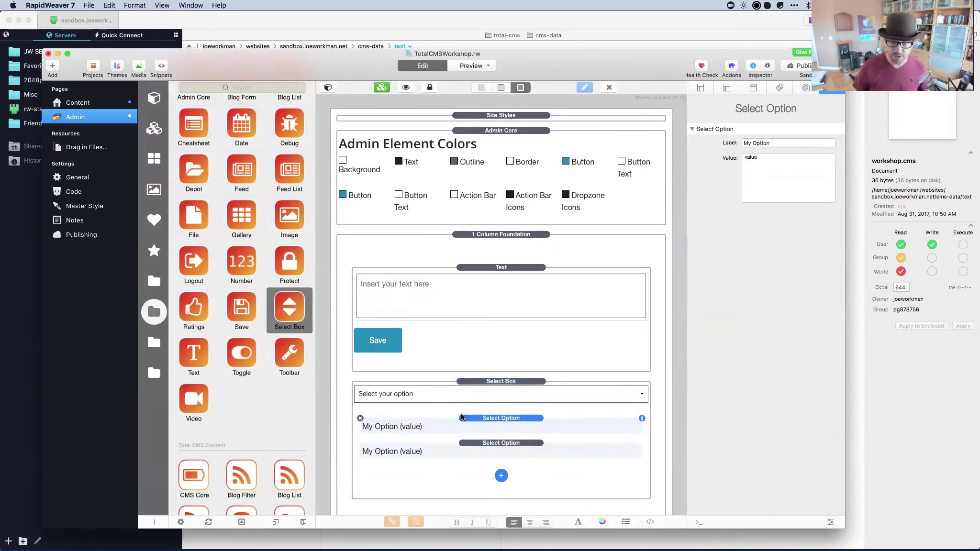
pyautogui.click(782, 142)
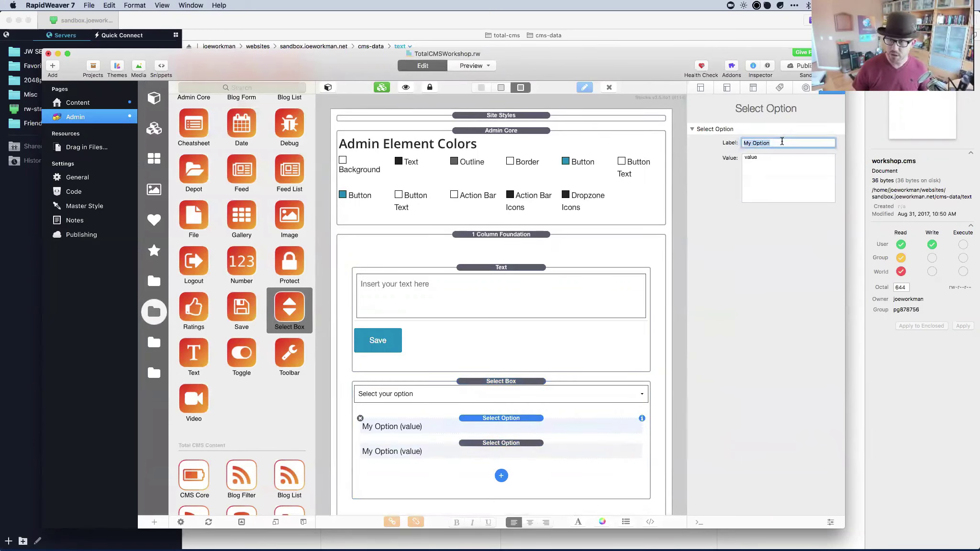
pyautogui.write('Y')
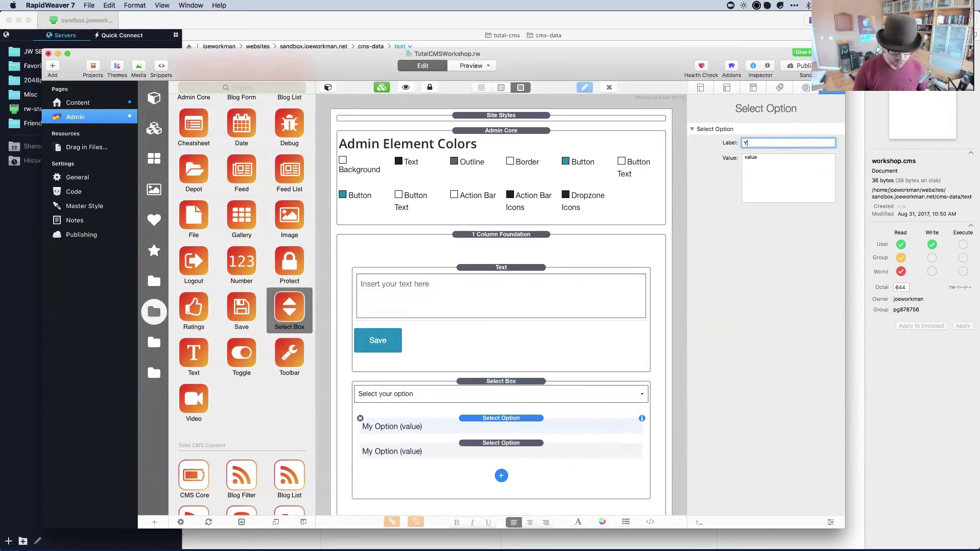
pyautogui.write('es')
pyautogui.press('Tab')
pyautogui.write('No')
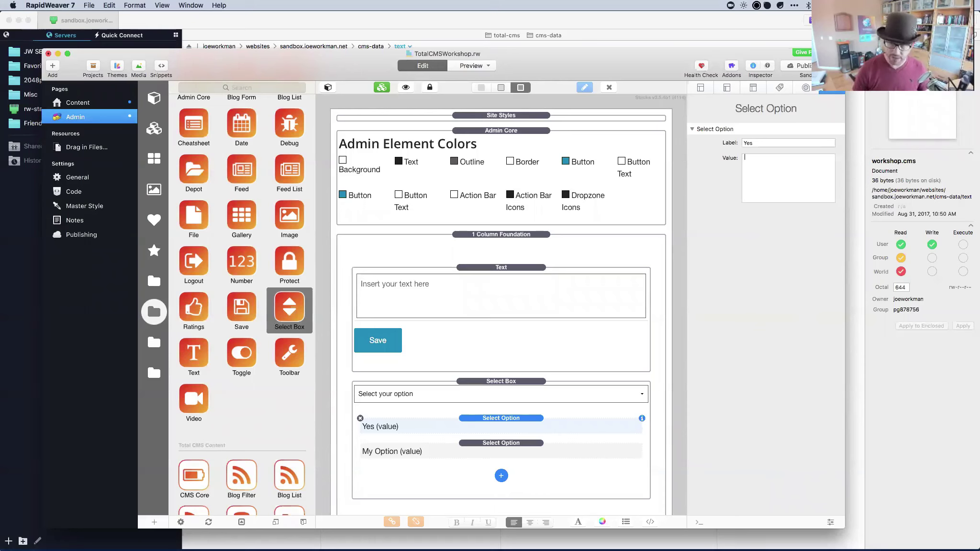
pyautogui.write('yes')
pyautogui.click(530, 461)
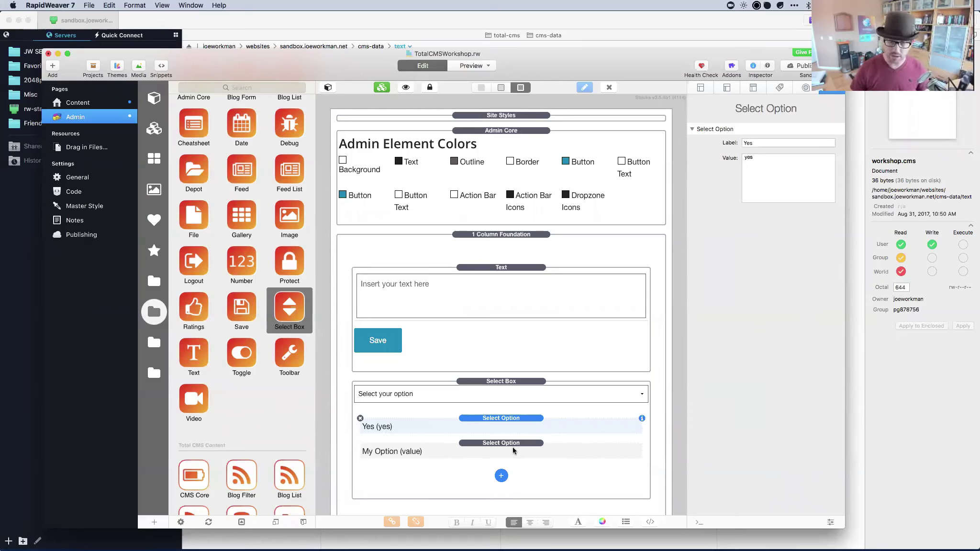
pyautogui.click(773, 143)
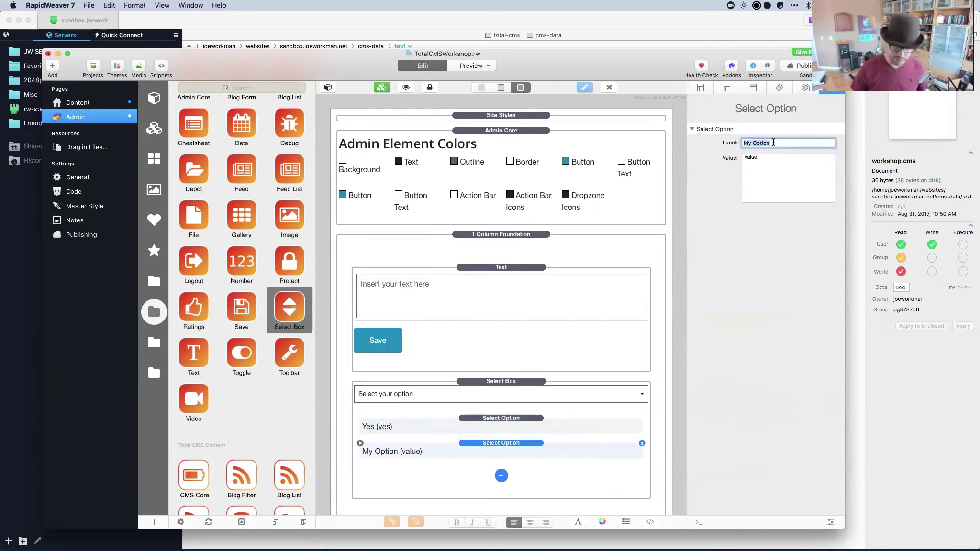
pyautogui.write('No')
pyautogui.press('Tab')
pyautogui.write('n')
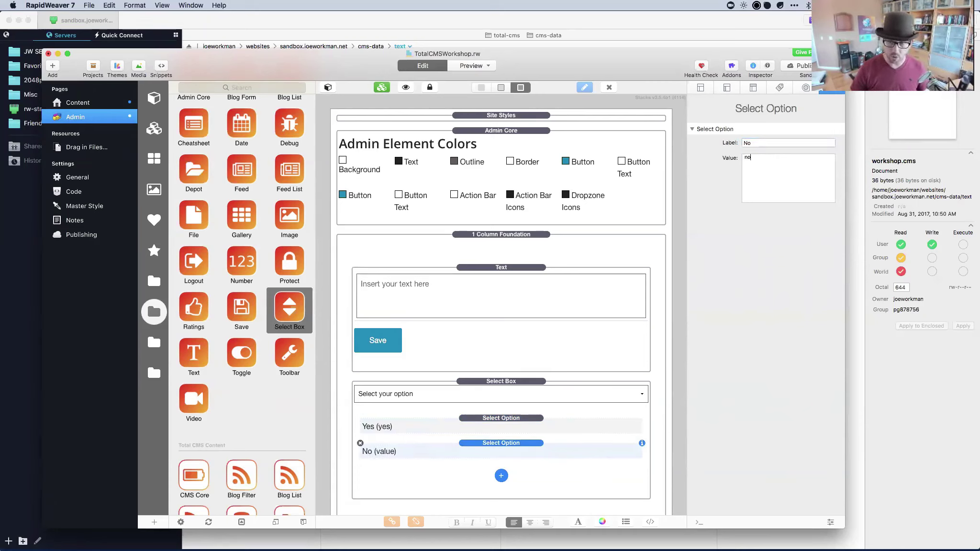
# Set the option values to 'Yes, I Love Total CMS' and 'No, I am crazy!'.
pyautogui.click(527, 425)
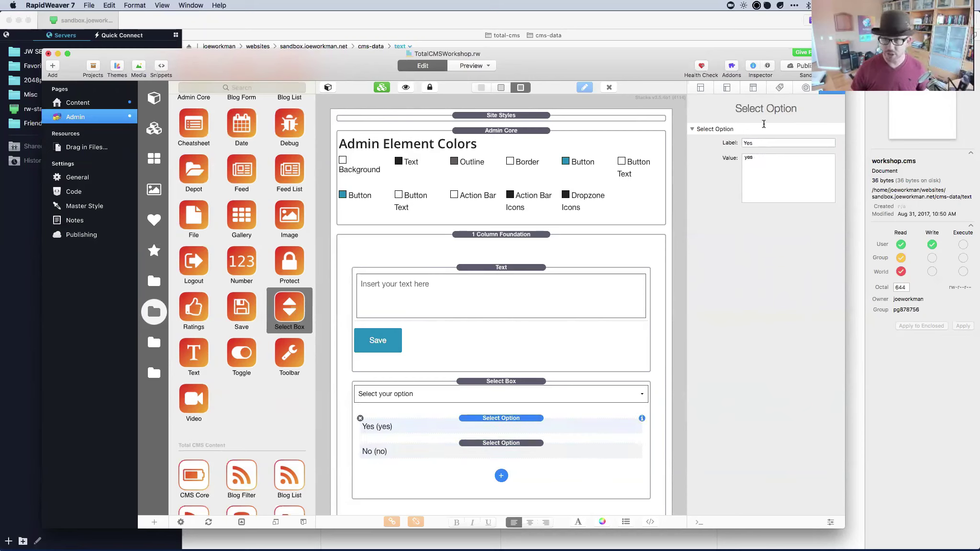
pyautogui.press('Tab')
pyautogui.write('Y')
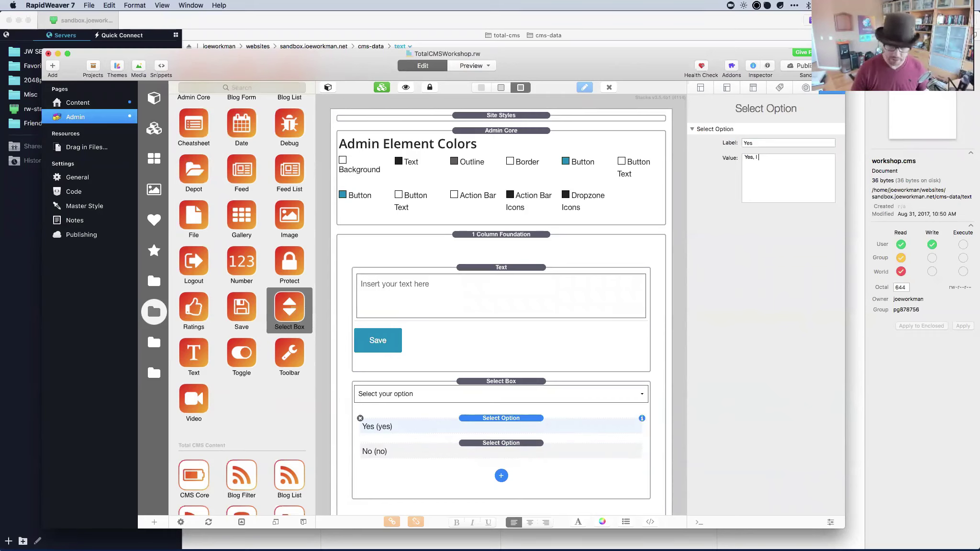
pyautogui.write('es, I L')
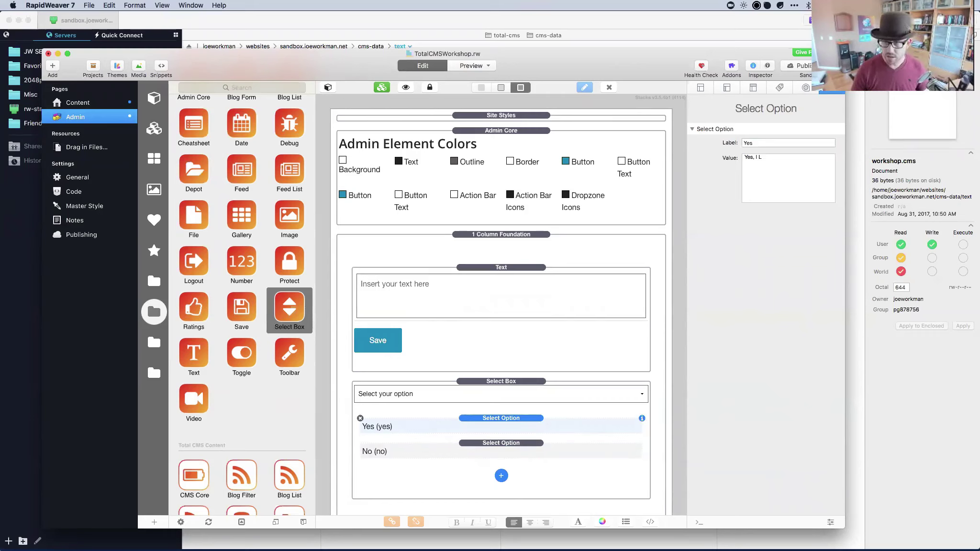
pyautogui.write('ove Total CMS')
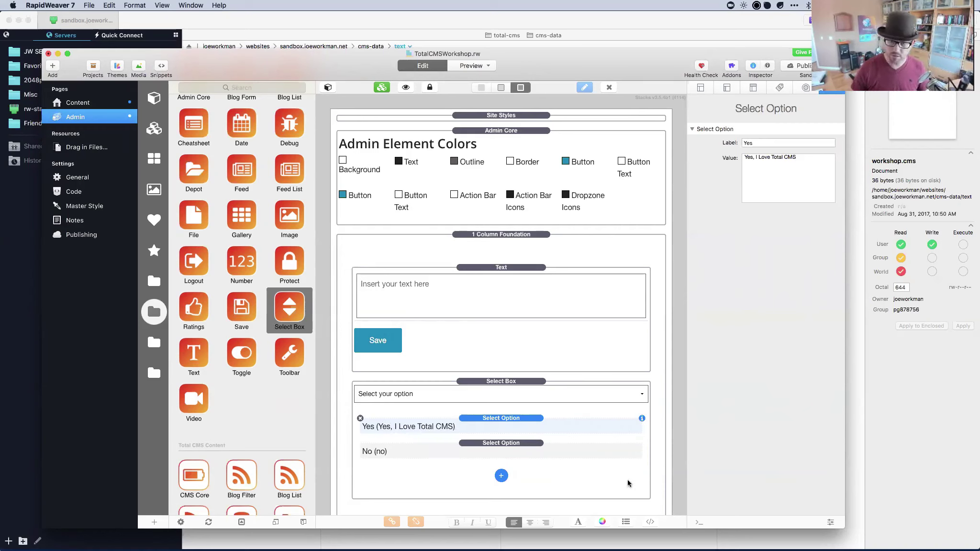
pyautogui.click(519, 450)
pyautogui.doubleClick(789, 158)
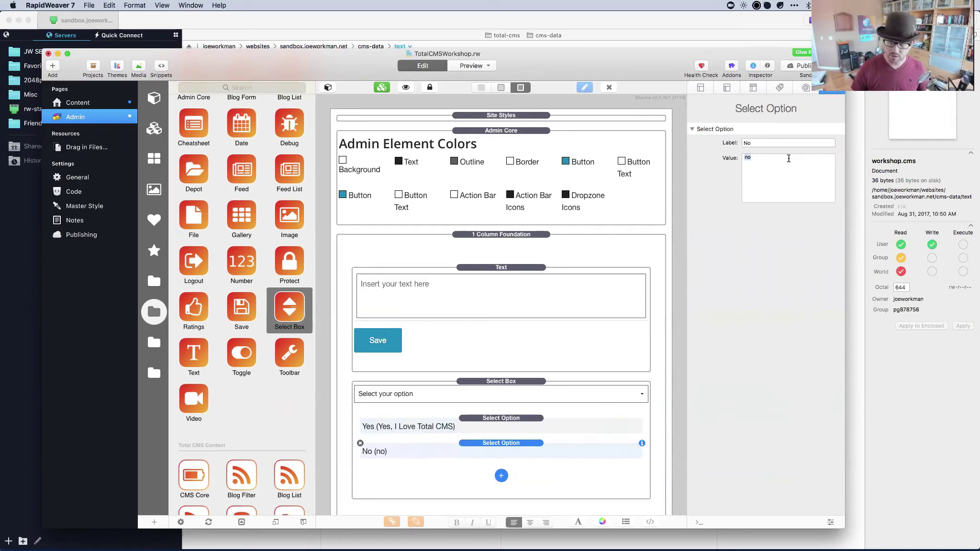
pyautogui.write('N')
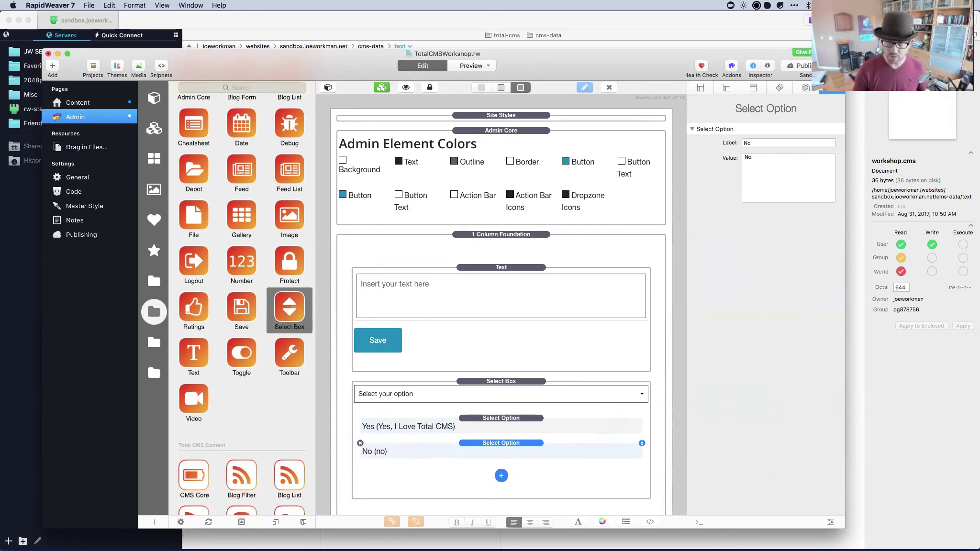
pyautogui.write('o, I am crazy')
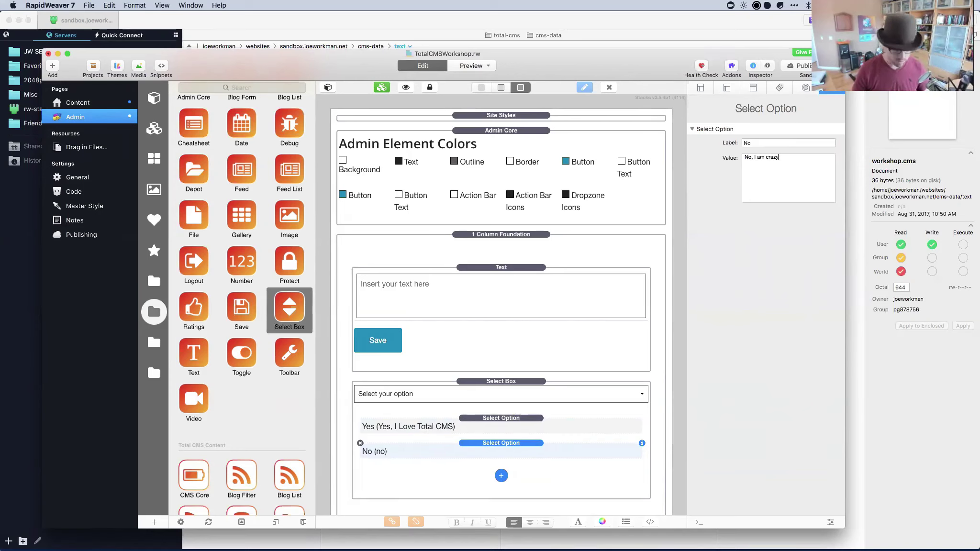
pyautogui.write('!')
pyautogui.click(501, 420)
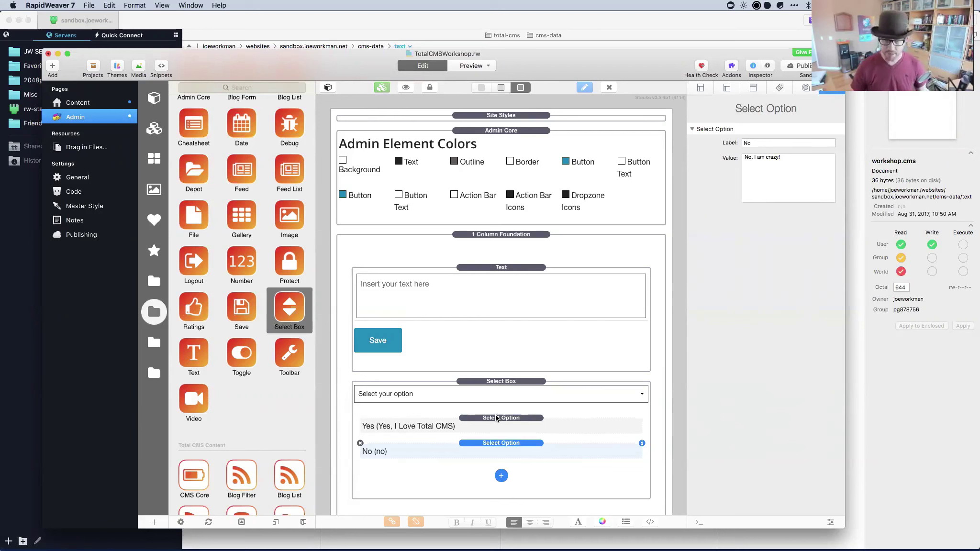
pyautogui.click(496, 388)
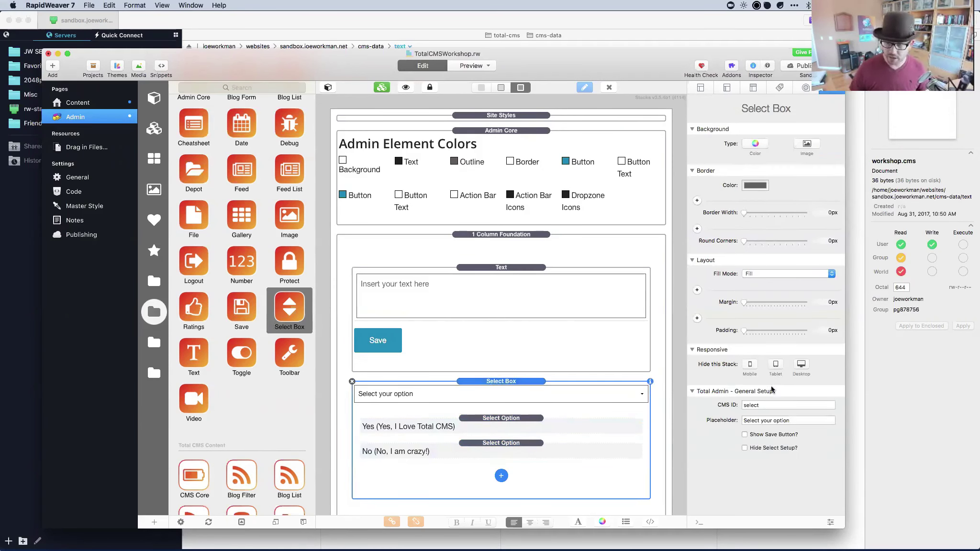
# Tick Show Save Button in the Select Box inspector.
pyautogui.click(774, 406)
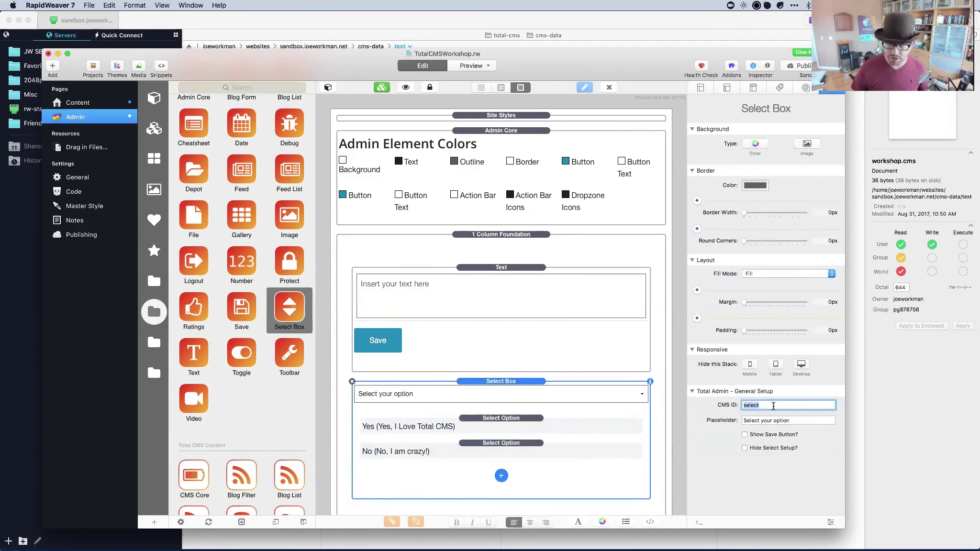
pyautogui.click(775, 406)
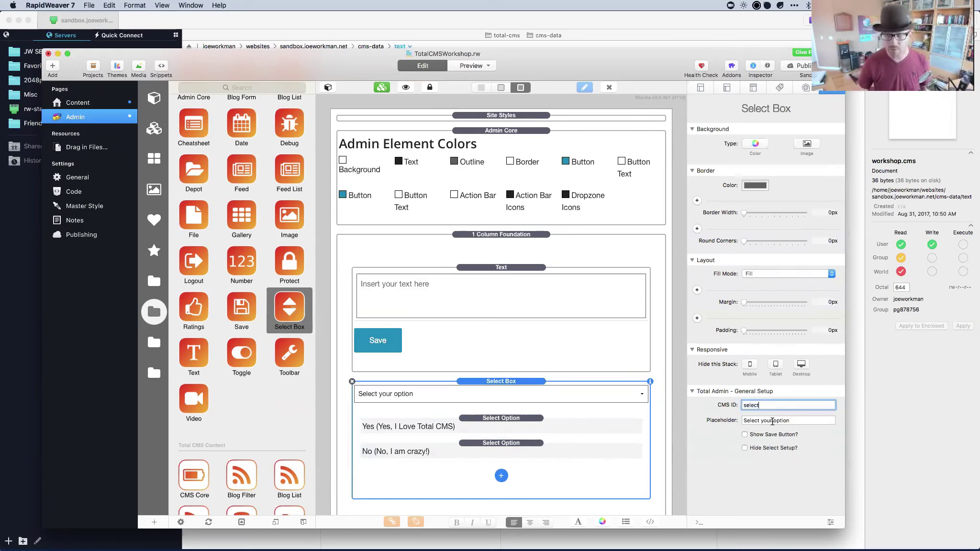
pyautogui.click(745, 434)
pyautogui.click(488, 382)
# Try choosing Yes in preview, then back in edit view add a Text stack above the select box.
pyautogui.press('super+r')
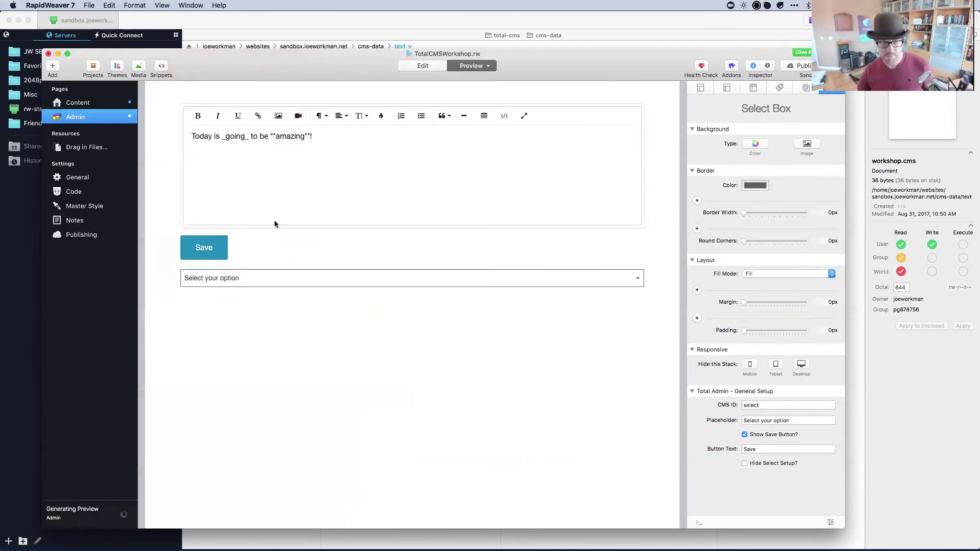
pyautogui.click(228, 278)
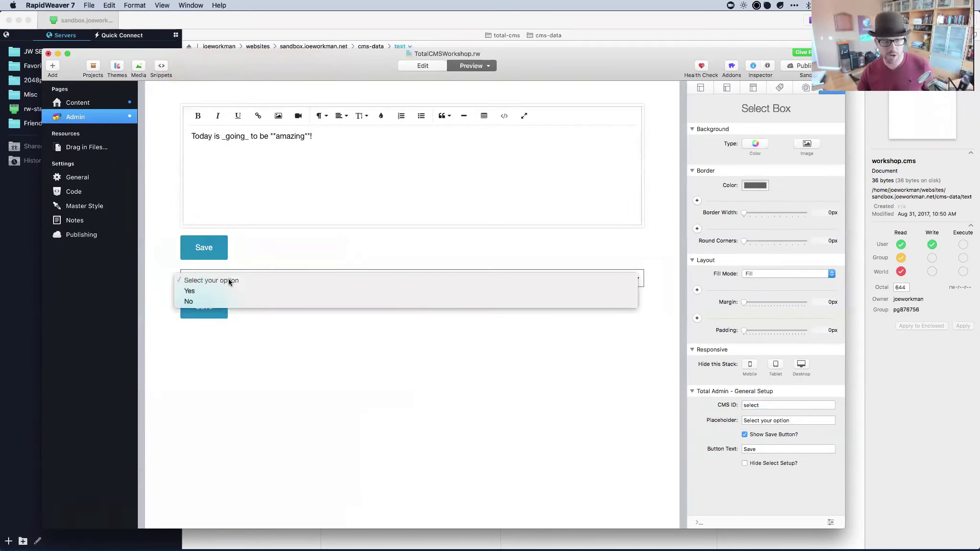
pyautogui.click(228, 287)
pyautogui.click(225, 277)
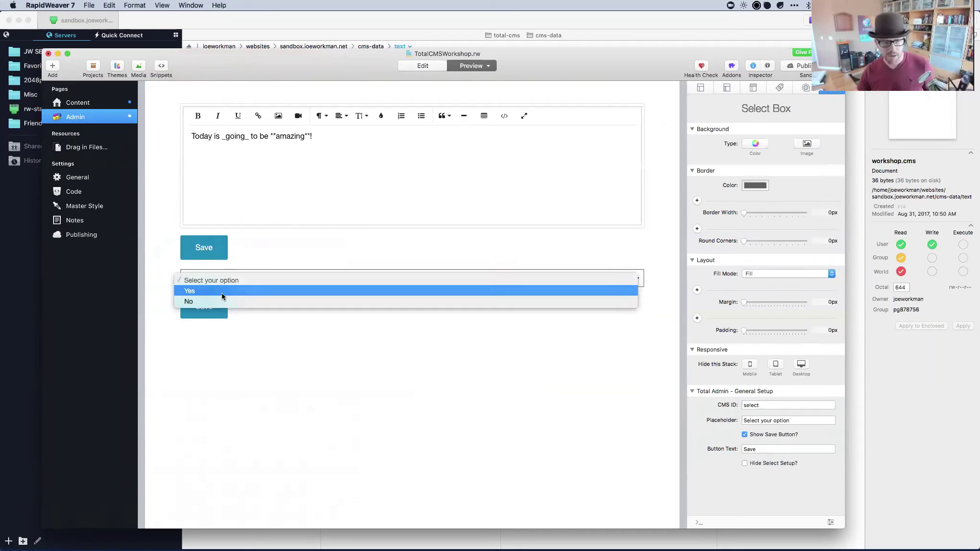
pyautogui.click(223, 290)
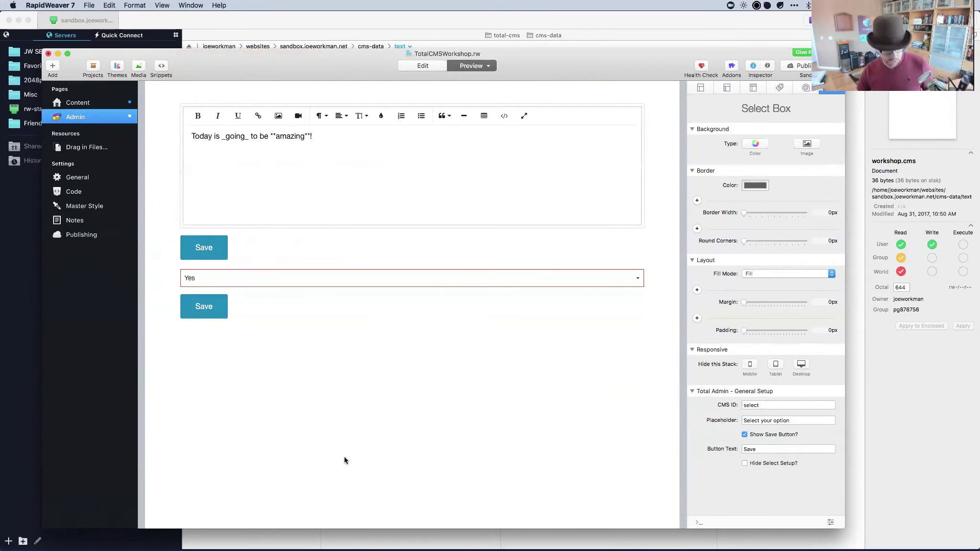
pyautogui.press('super+e')
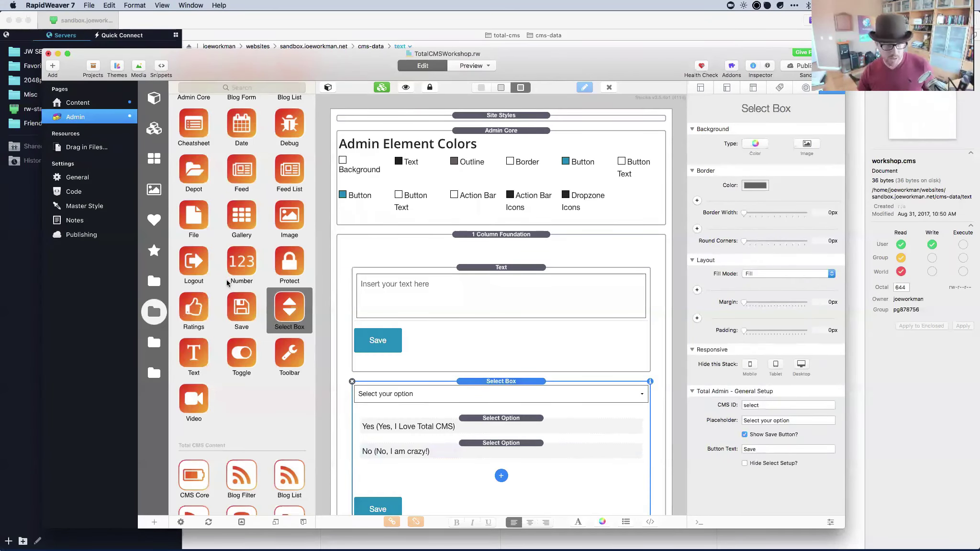
pyautogui.click(154, 97)
pyautogui.moveTo(194, 166); pyautogui.dragTo(435, 396)
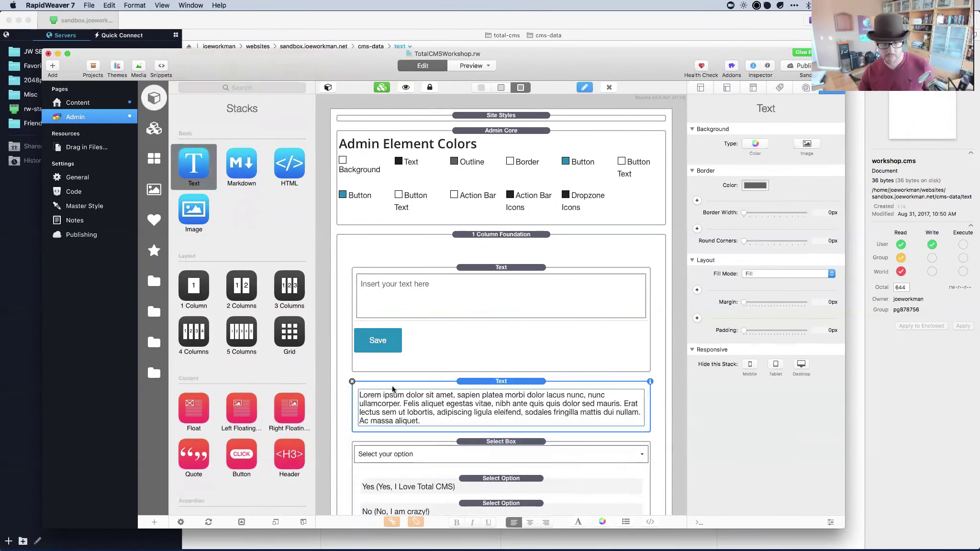
# Replace the placeholder text with the question 'Do you love Total CMS?'.
pyautogui.doubleClick(383, 400)
pyautogui.press('super+a')
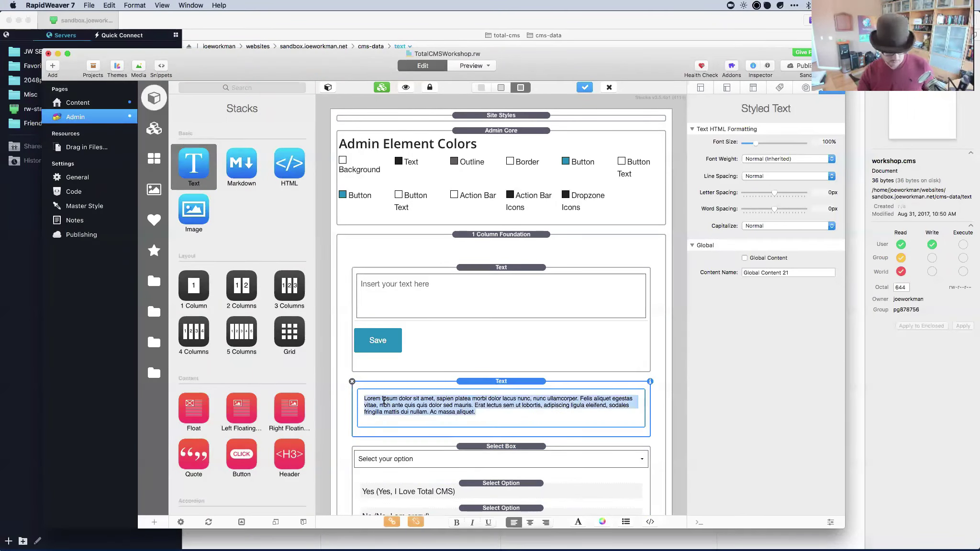
pyautogui.write('Do you lo')
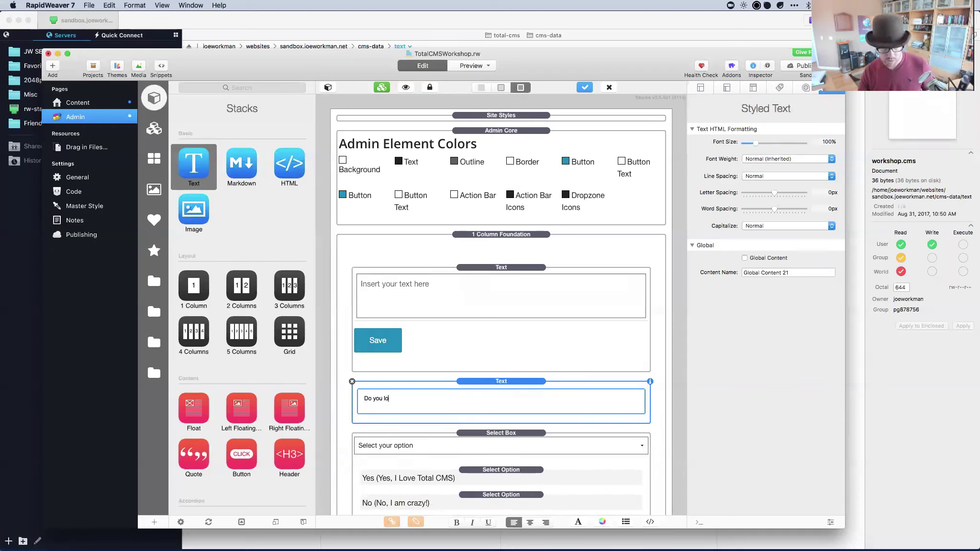
pyautogui.write('ve Total CMS?')
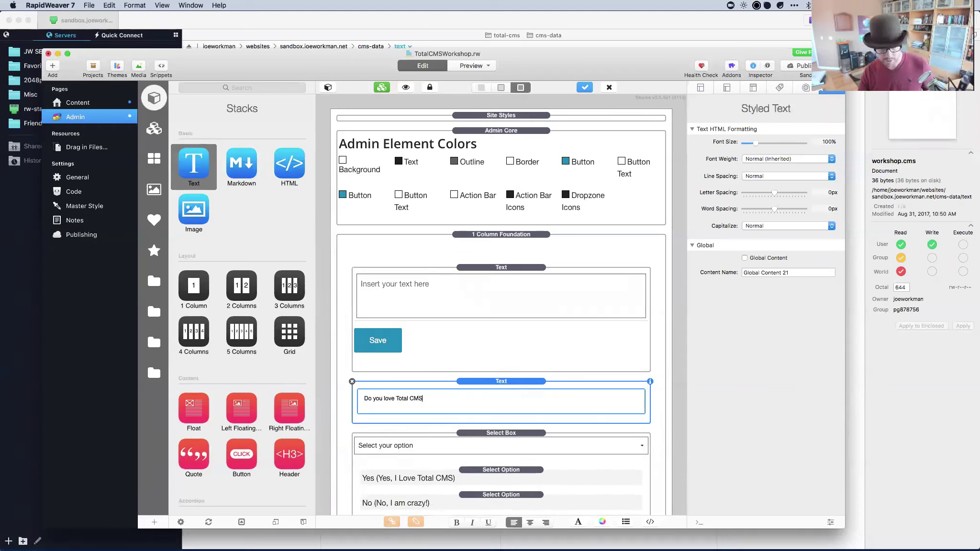
pyautogui.click(465, 434)
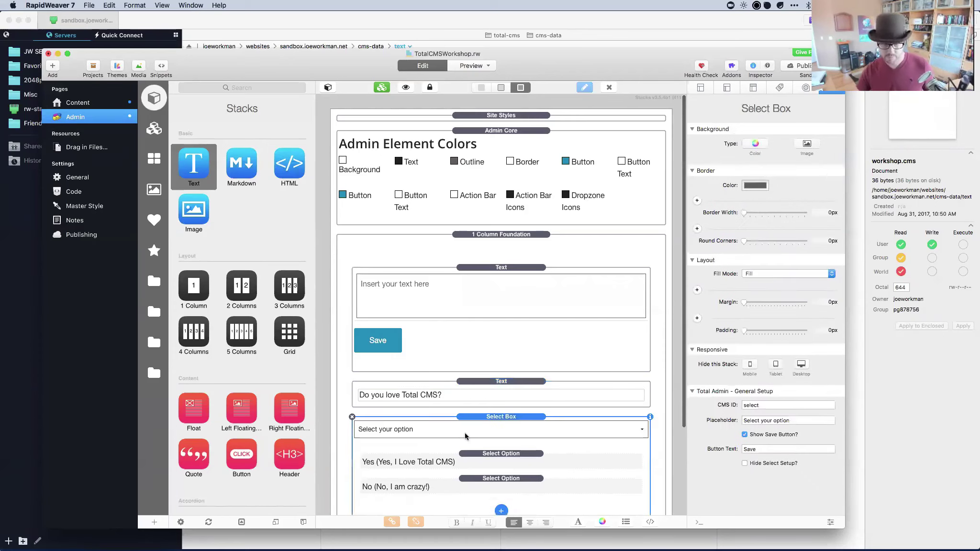
# In preview, choose Yes in the select box and save it.
pyautogui.press('super+r')
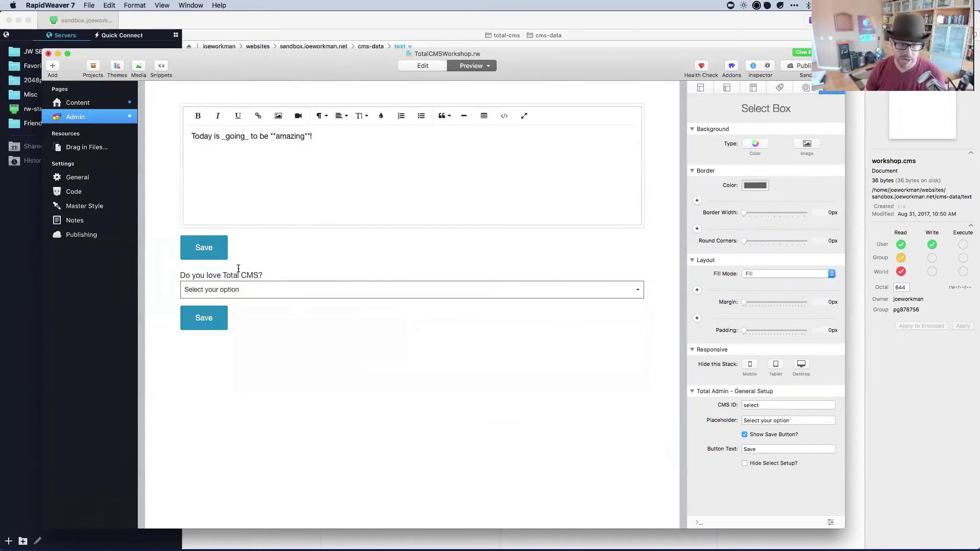
pyautogui.click(237, 293)
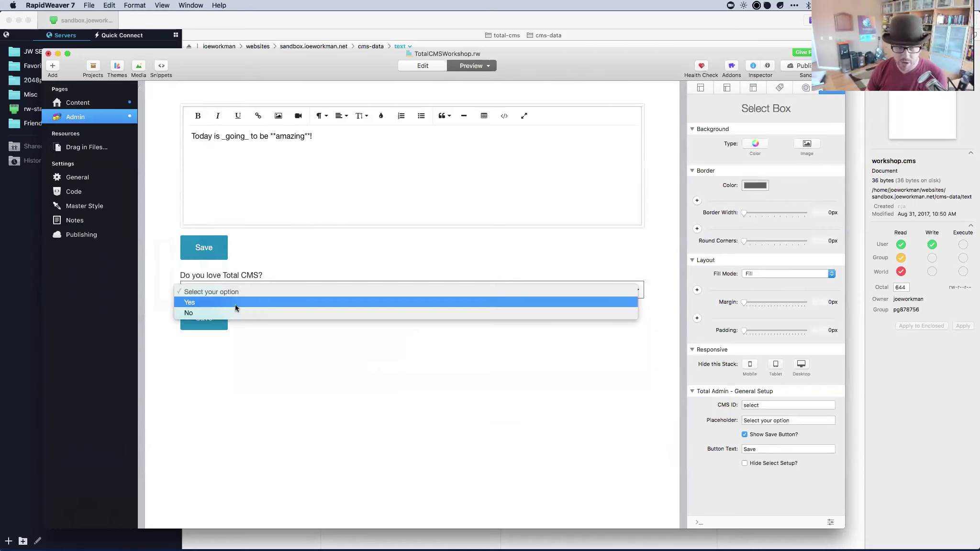
pyautogui.click(236, 306)
pyautogui.click(212, 327)
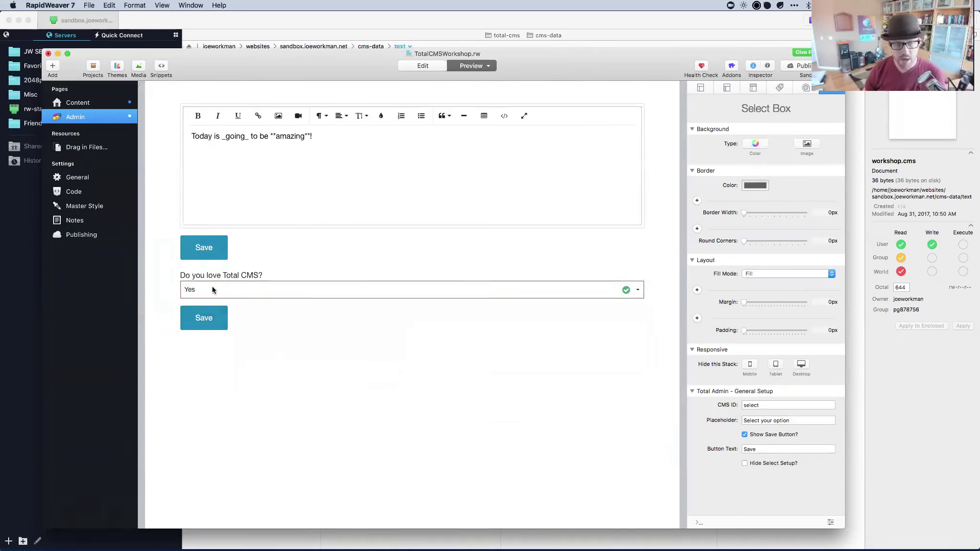
pyautogui.press('super+Tab')
pyautogui.press('super+Tab')
pyautogui.press('super+Tab')
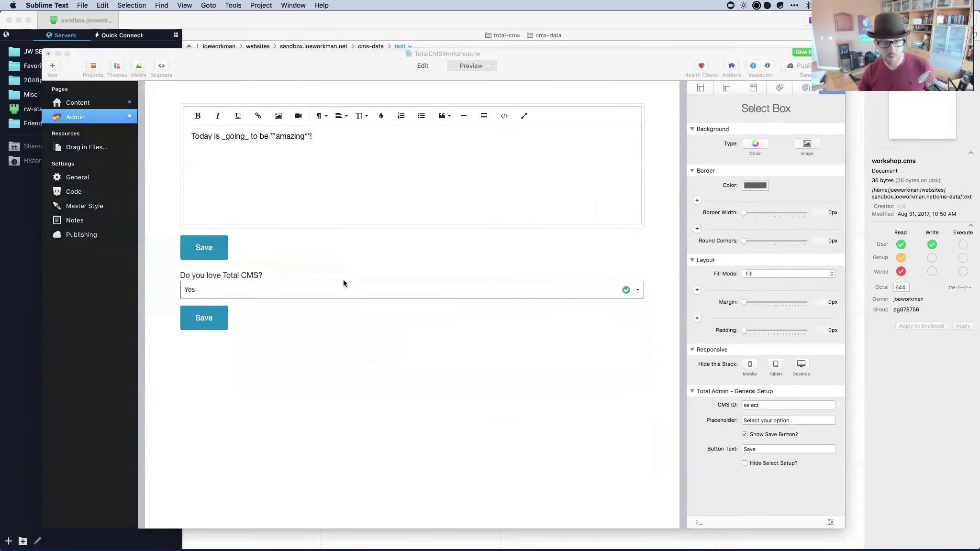
# In Transmit, refresh the text folder and open select.cms to confirm it holds 'Yes, I Love Total CMS'.
pyautogui.press('super+Tab')
pyautogui.press('super+Tab')
pyautogui.press('super+Tab')
pyautogui.press('super+Tab')
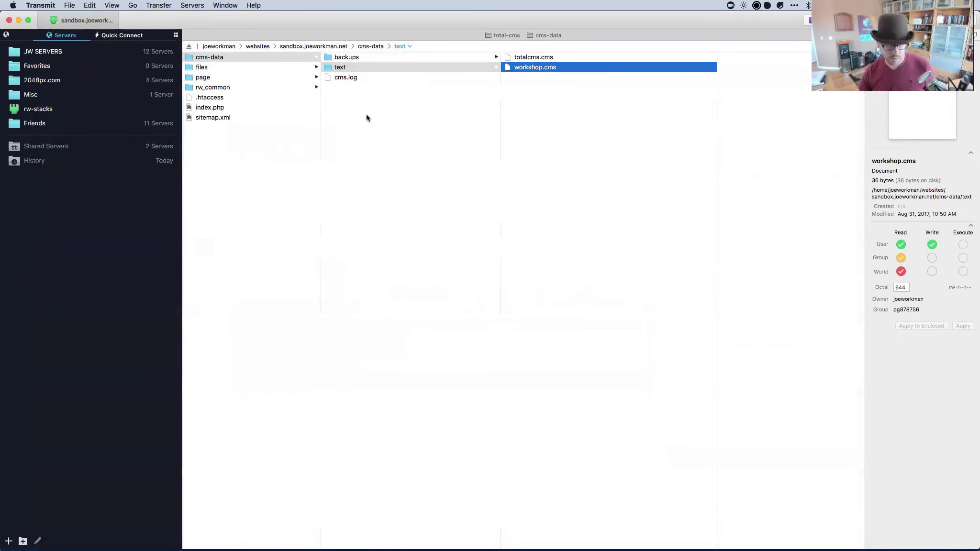
pyautogui.press('super+r')
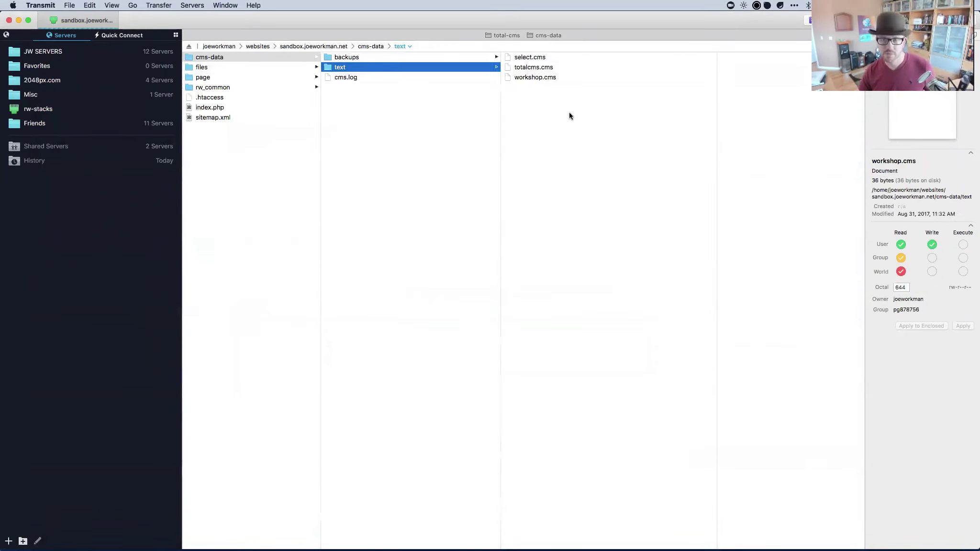
pyautogui.click(517, 58)
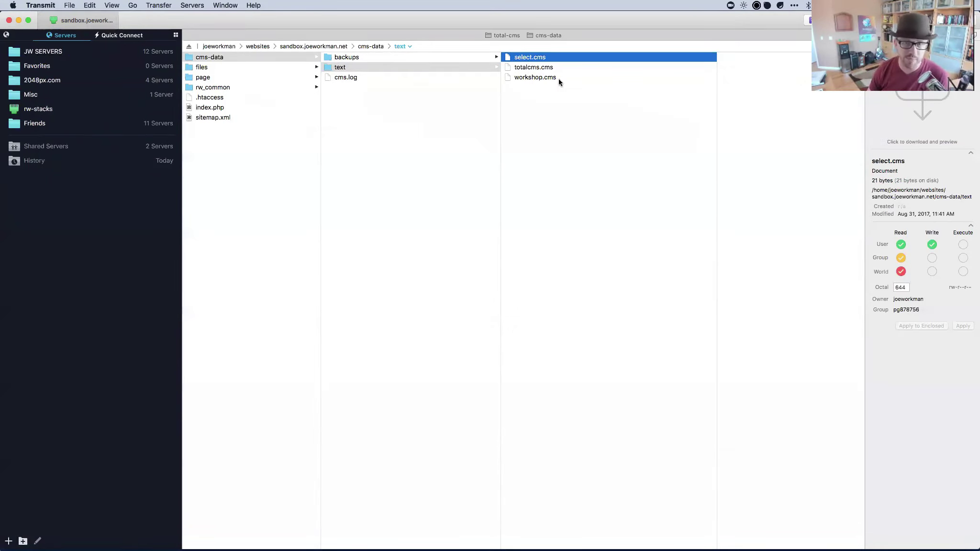
pyautogui.rightClick(520, 58)
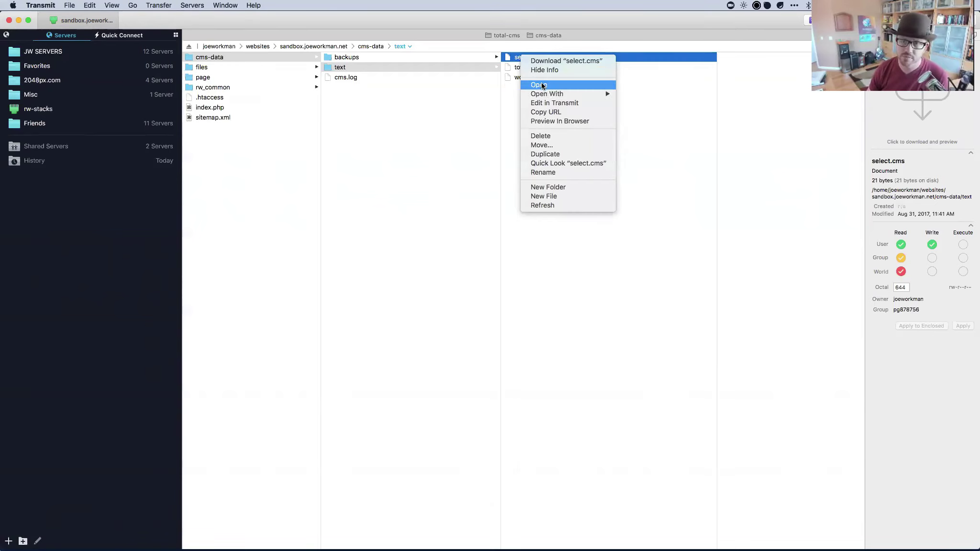
pyautogui.click(542, 85)
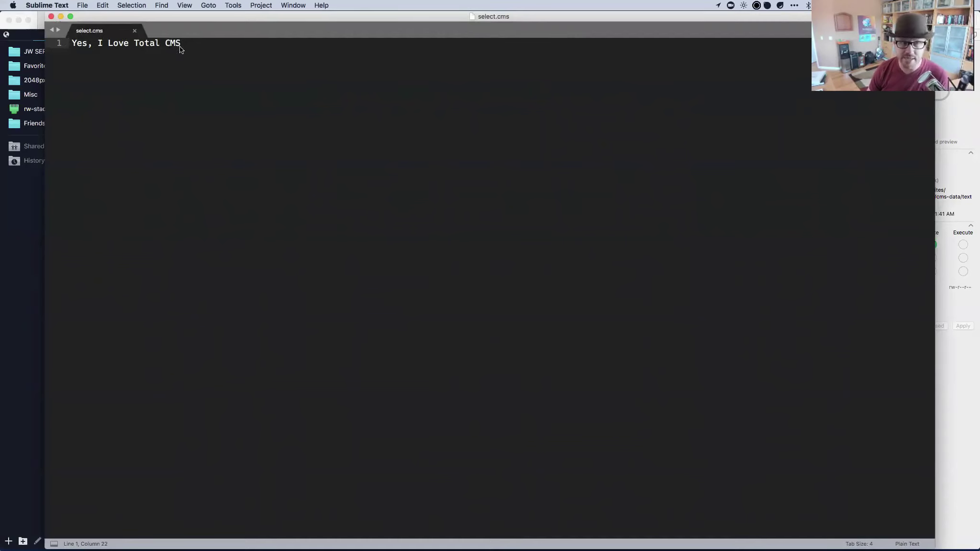
pyautogui.click(51, 17)
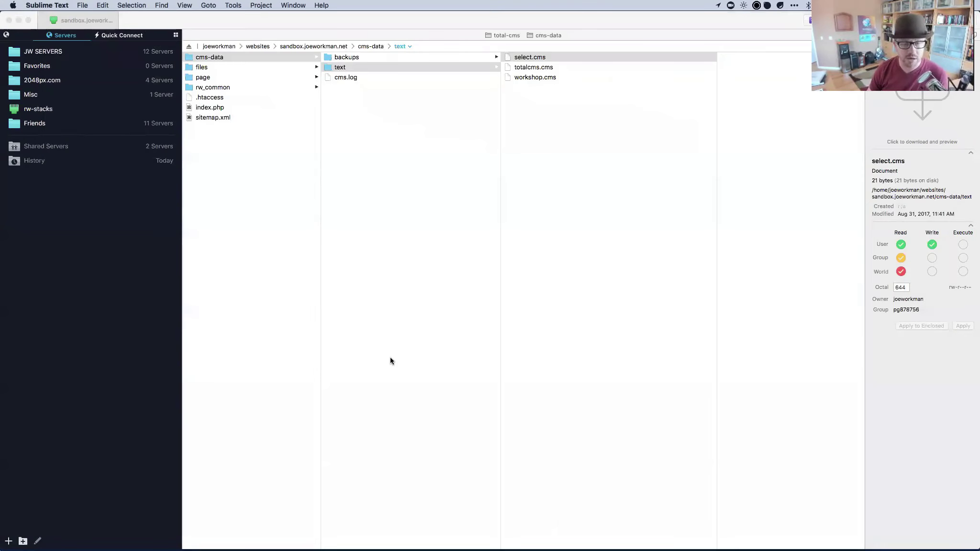
pyautogui.hotkey('ctrl', 'Up')
# Back in edit view, inspect the Yes option's label and stored value.
pyautogui.click(283, 276)
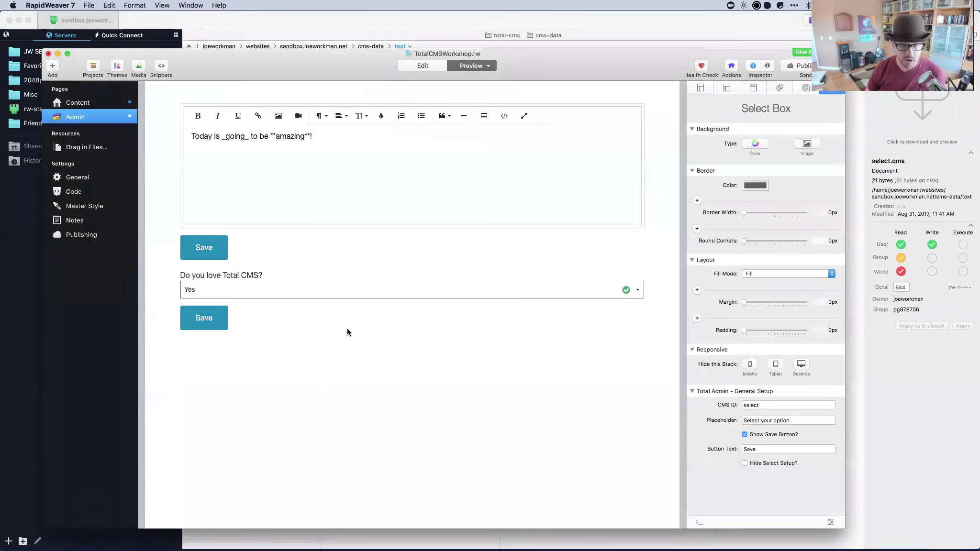
pyautogui.press('super+r')
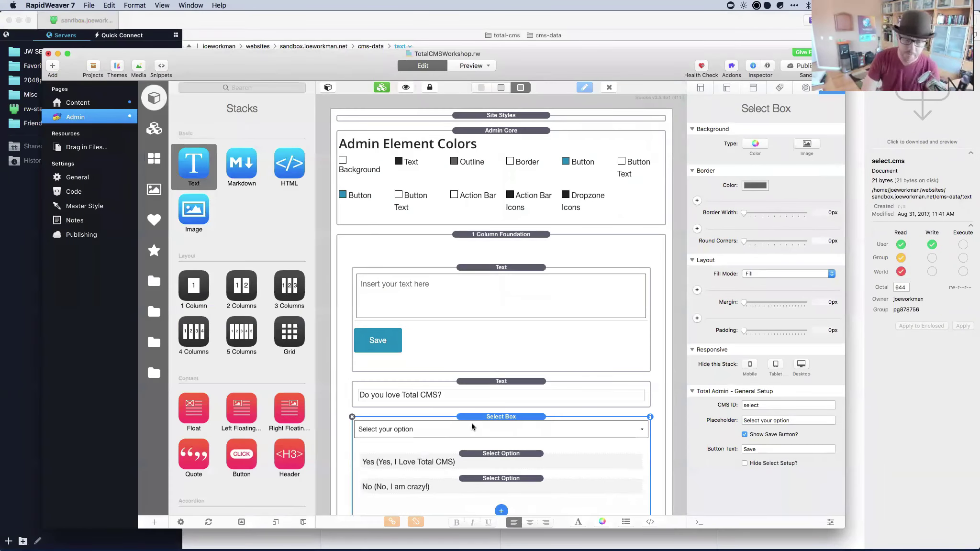
pyautogui.scroll(-3, 472, 423)
pyautogui.click(463, 378)
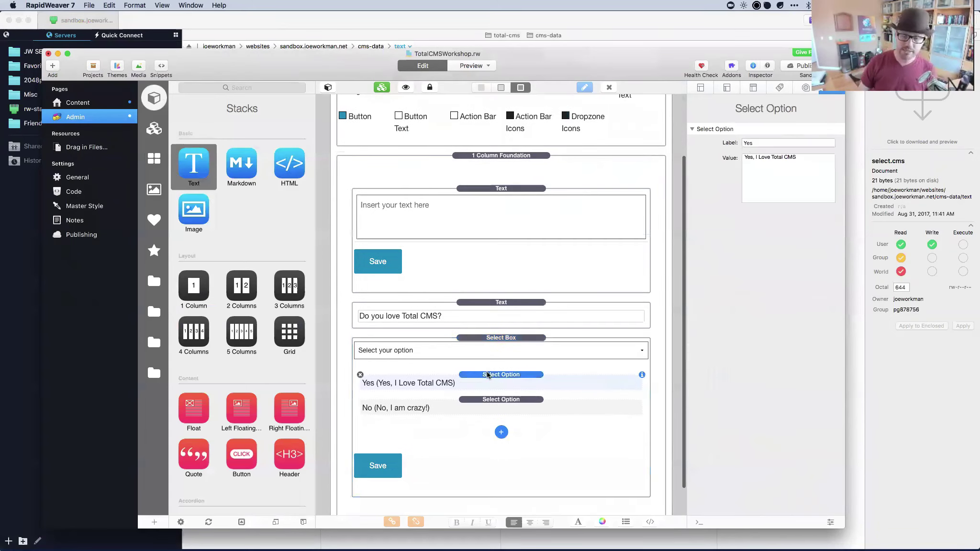
pyautogui.click(756, 142)
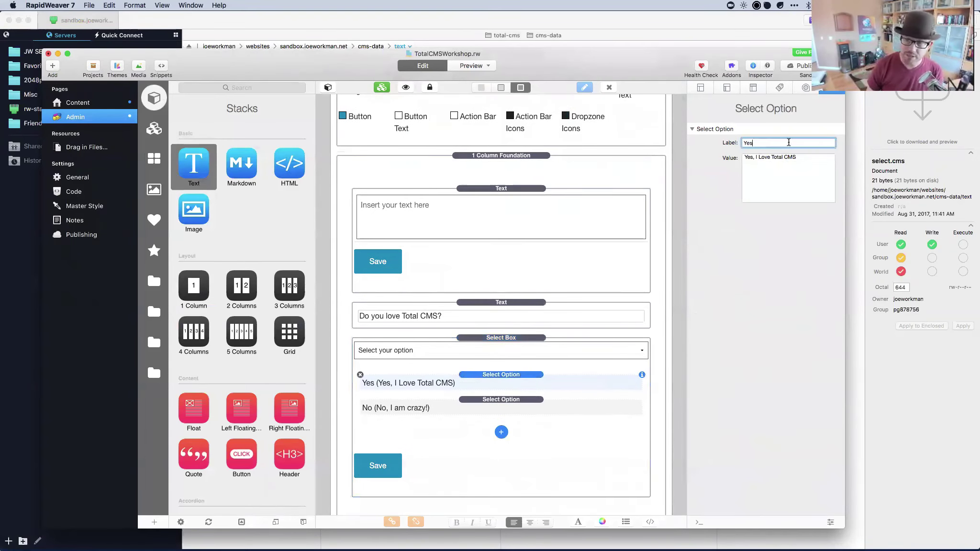
pyautogui.click(815, 165)
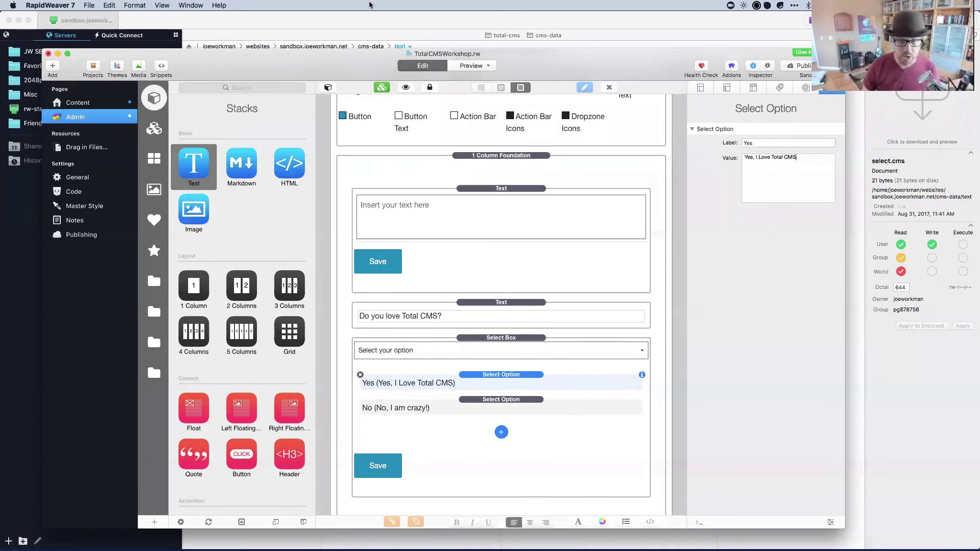
# Preview the Admin page in the browser, choose No for 'Do you love Total CMS?' and save.
pyautogui.click(407, 96)
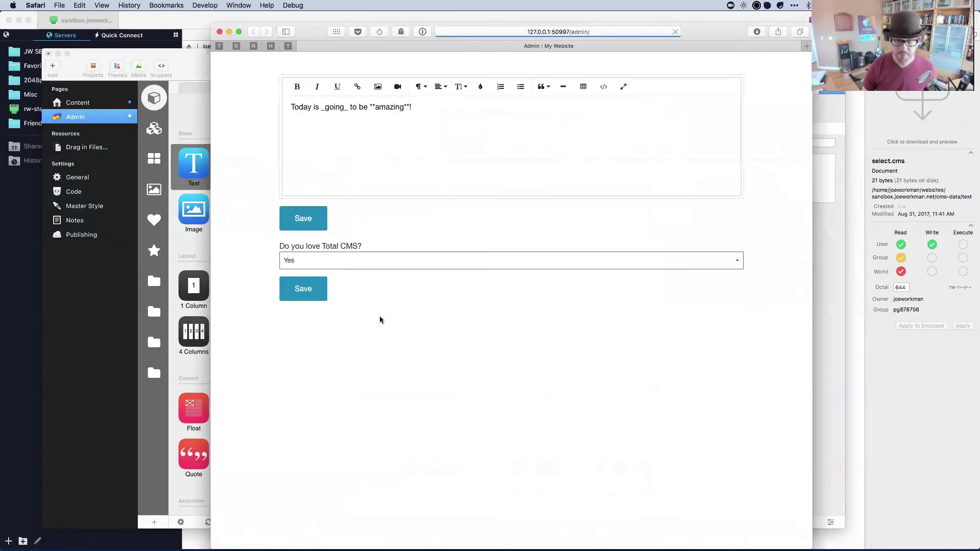
pyautogui.click(330, 260)
pyautogui.click(329, 273)
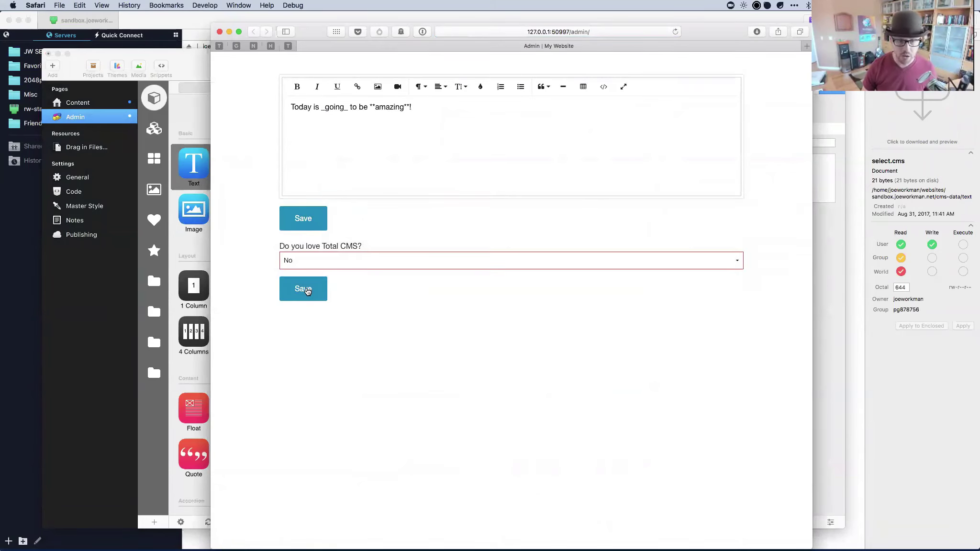
pyautogui.click(307, 291)
pyautogui.press('super+Tab')
pyautogui.press('super+Tab')
pyautogui.press('super+Tab')
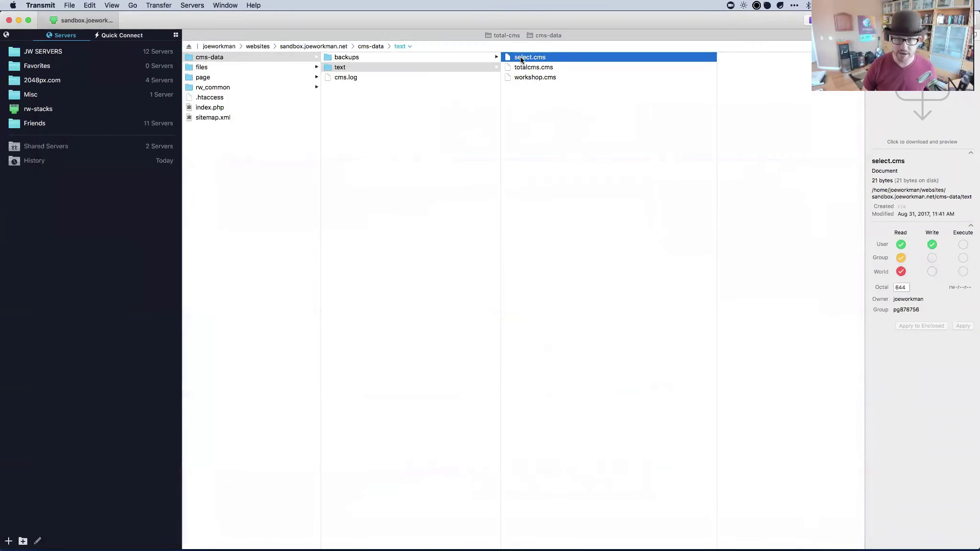
# Open select.cms from Transmit to confirm it now holds 'No, I am crazy!', then return to RapidWeaver.
pyautogui.doubleClick(527, 57)
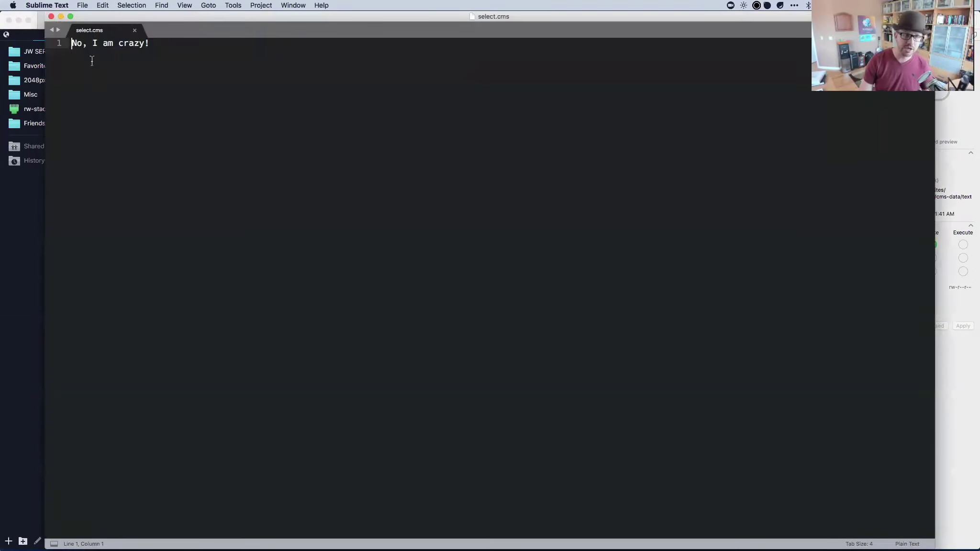
pyautogui.click(51, 17)
pyautogui.press('super+Tab')
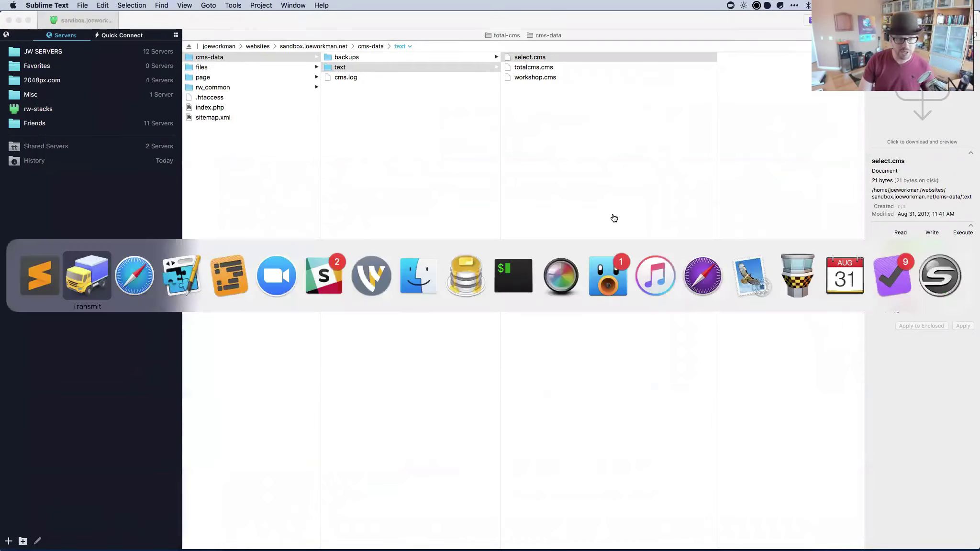
pyautogui.press('super+Tab')
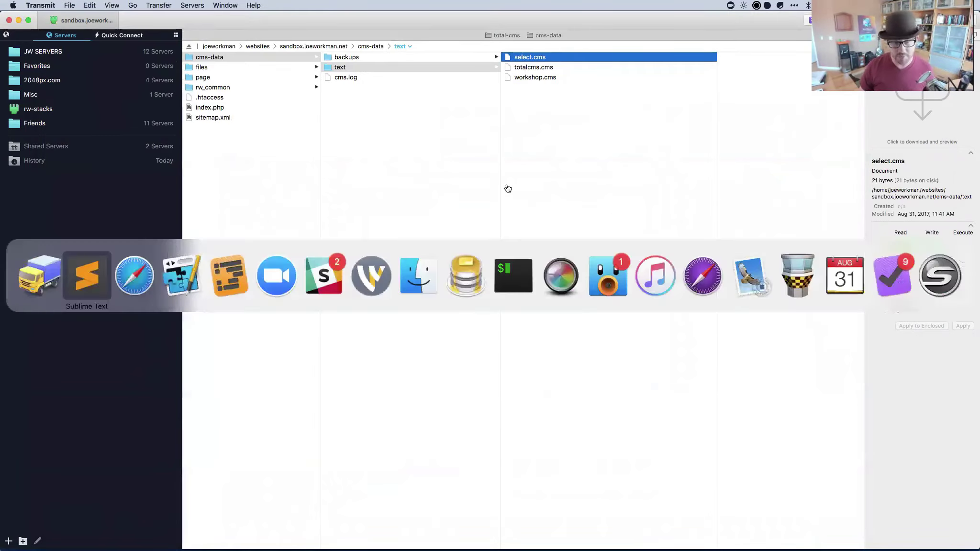
pyautogui.press('super+Tab')
pyautogui.press('super+Tab')
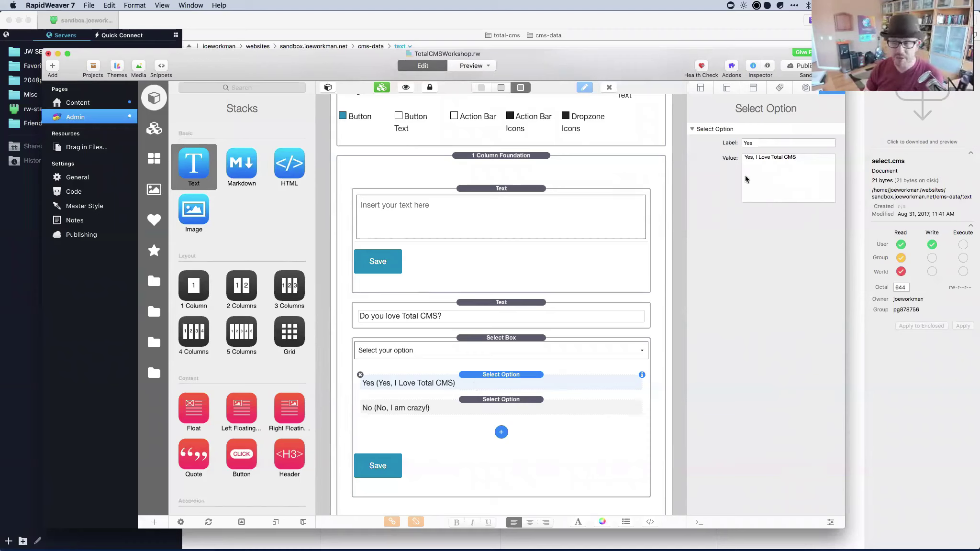
pyautogui.tripleClick(798, 161)
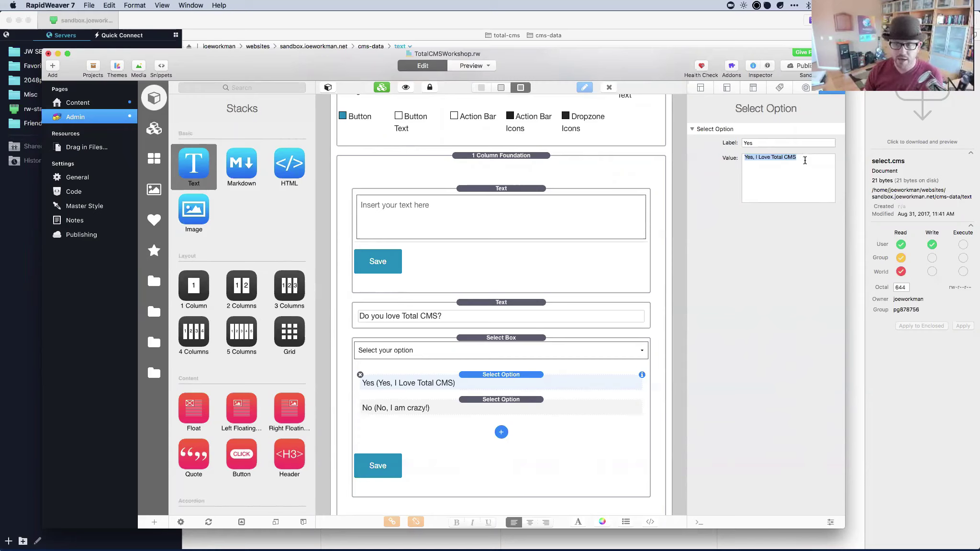
pyautogui.click(496, 339)
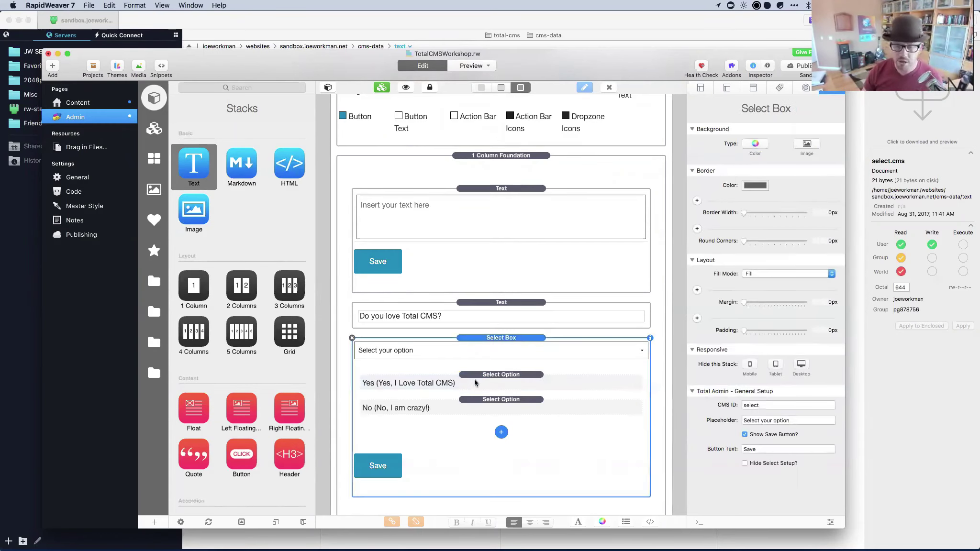
pyautogui.click(474, 381)
pyautogui.click(484, 410)
pyautogui.click(497, 345)
pyautogui.scroll(-2, 497, 342)
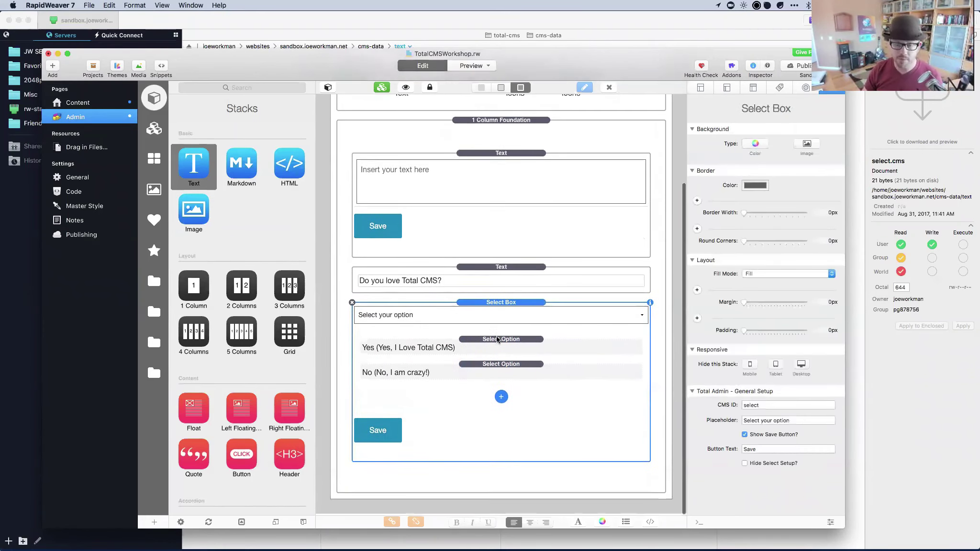
# Add a Number stack from the Total CMS library below the Select Box.
pyautogui.click(154, 281)
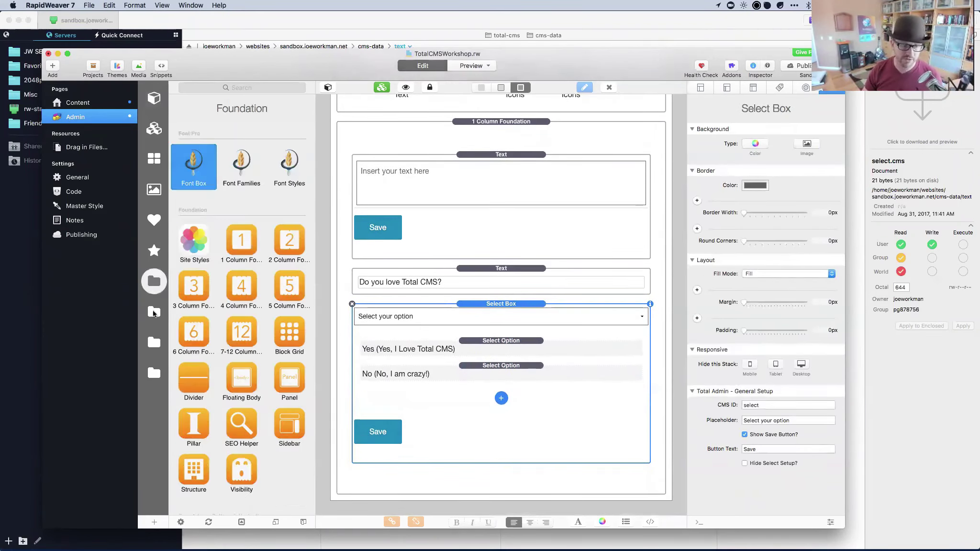
pyautogui.click(155, 313)
pyautogui.scroll(-5, 285, 355)
pyautogui.scroll(3, 285, 355)
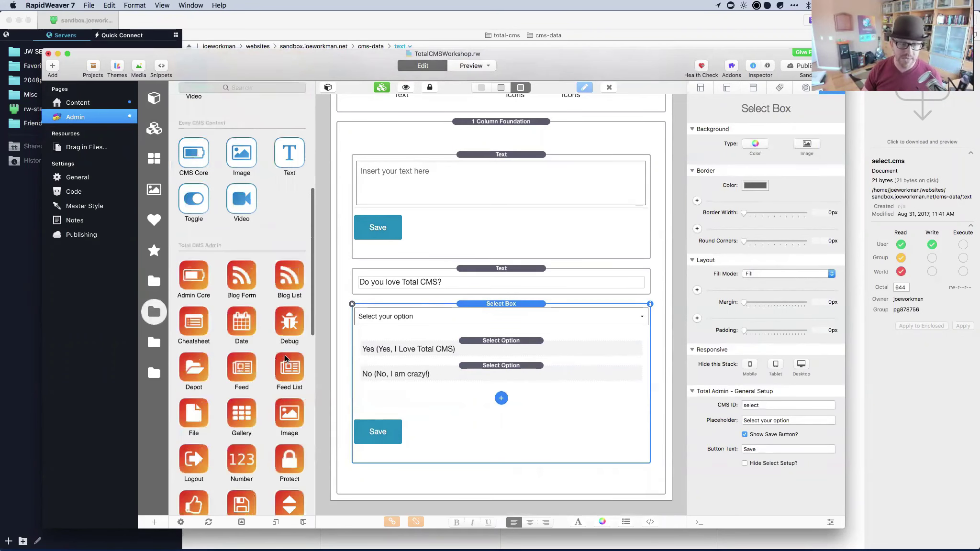
pyautogui.scroll(-5, 285, 355)
pyautogui.click(247, 243)
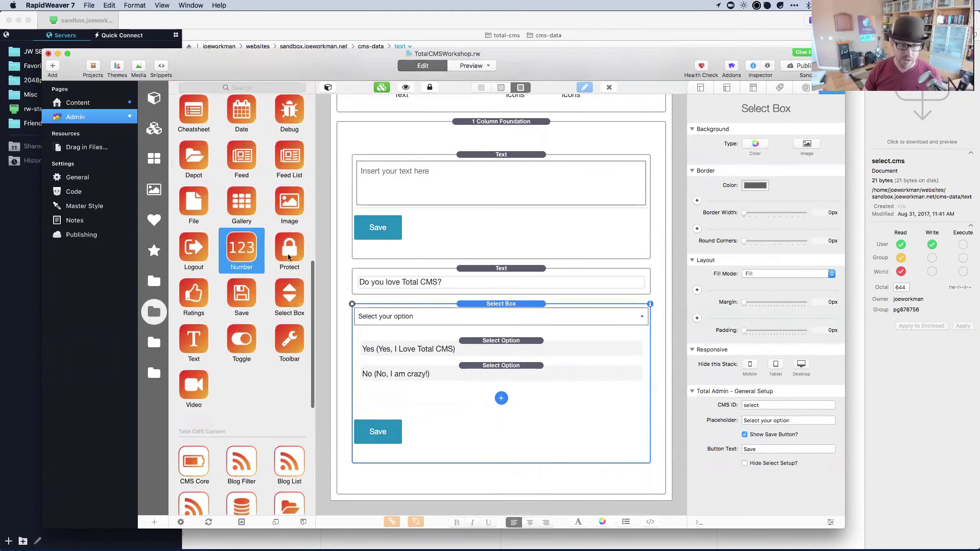
pyautogui.moveTo(243, 249); pyautogui.dragTo(473, 461)
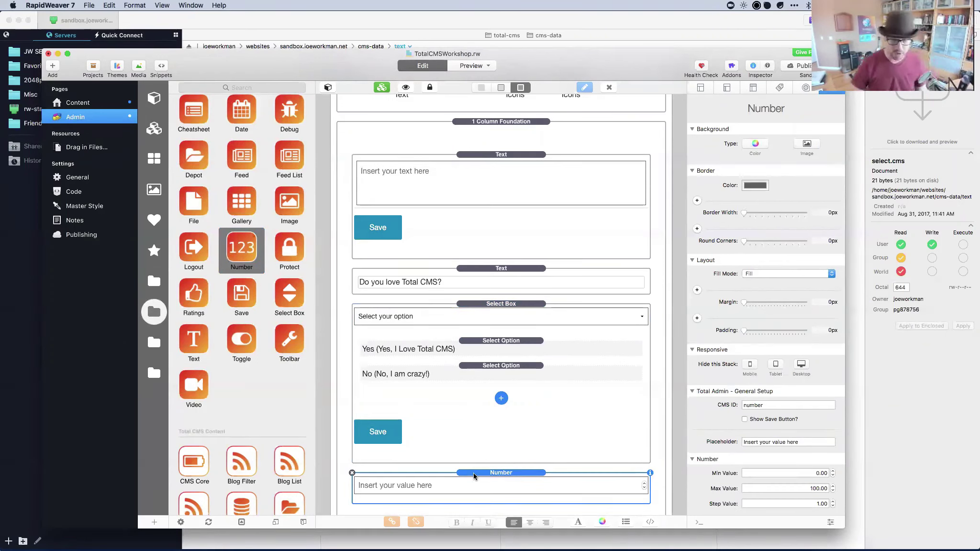
pyautogui.scroll(-3, 816, 474)
pyautogui.scroll(3, 804, 474)
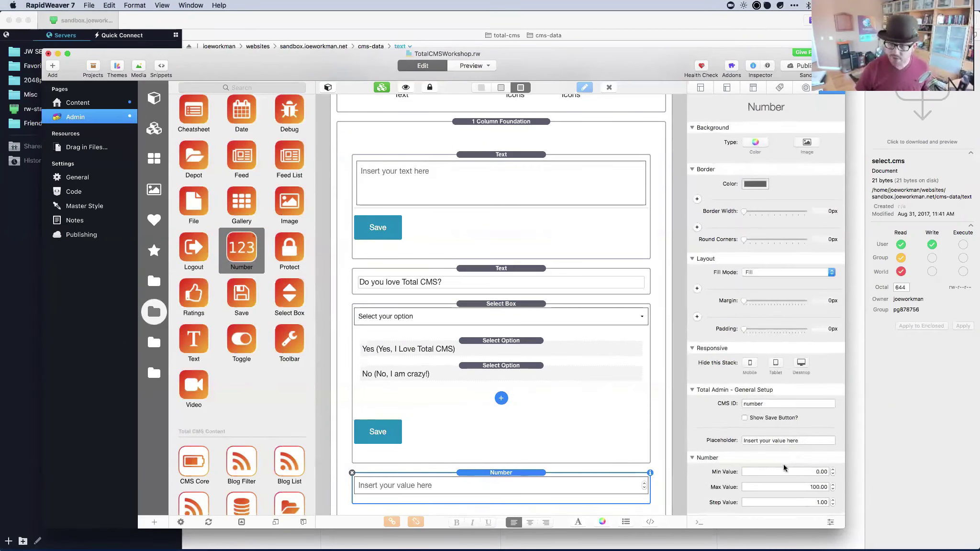
# Set the number field's step value to 10 and give it a Save button.
pyautogui.click(790, 502)
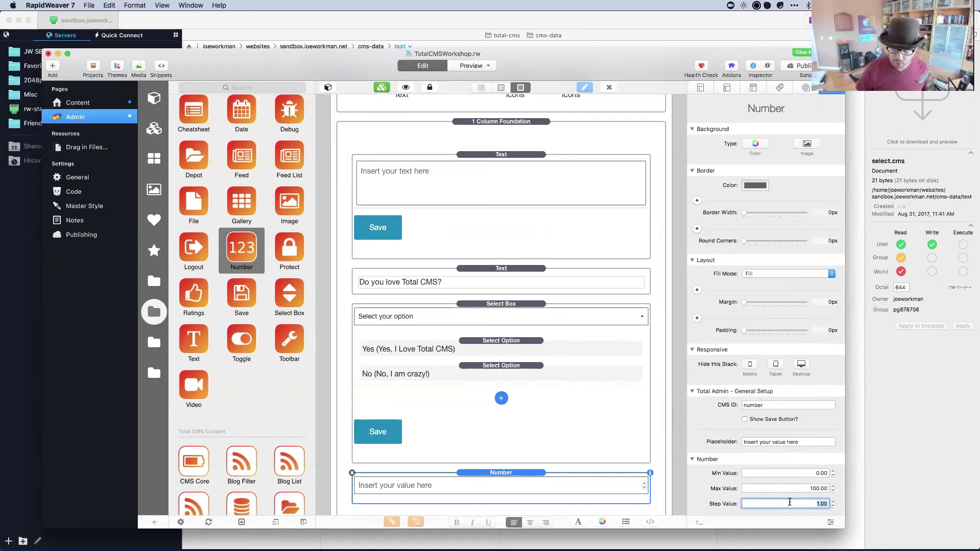
pyautogui.write('10')
pyautogui.press('Return')
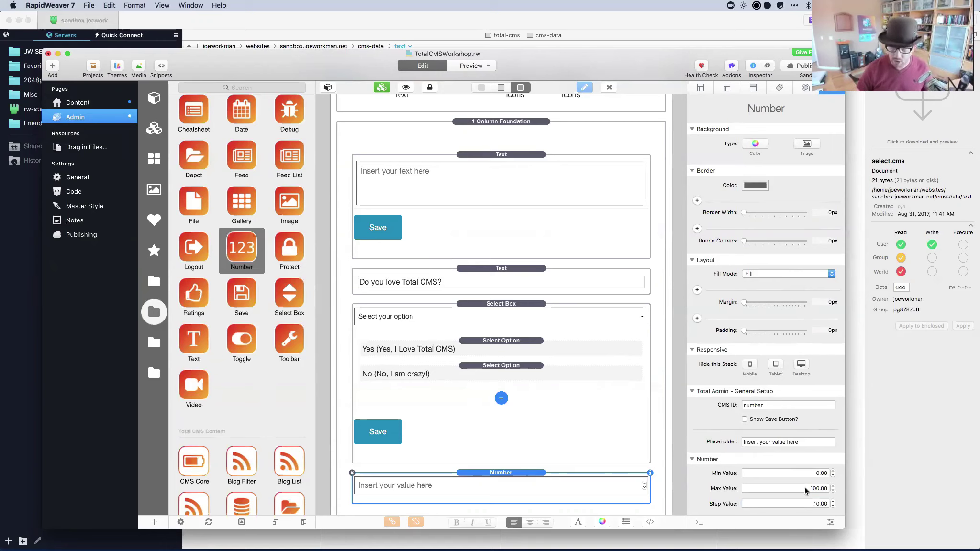
pyautogui.click(474, 434)
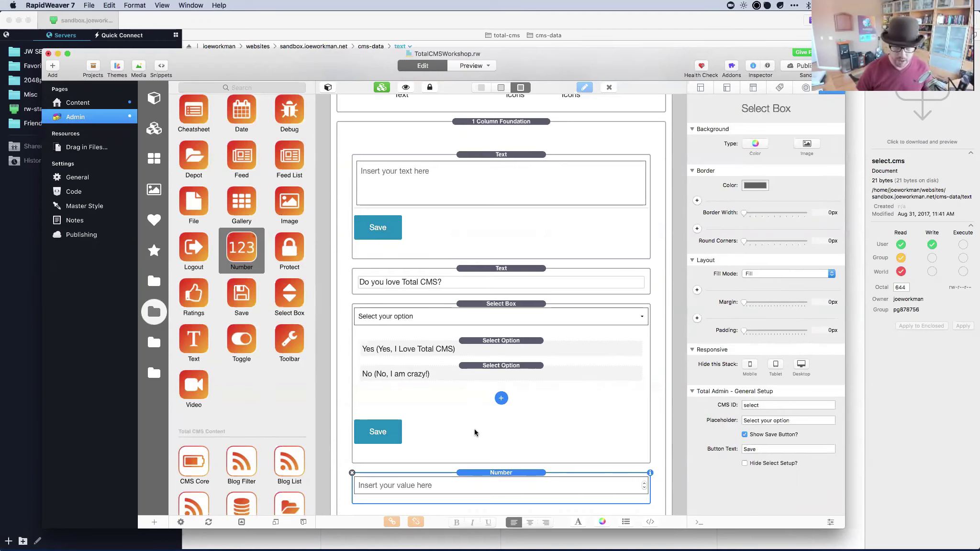
pyautogui.click(486, 478)
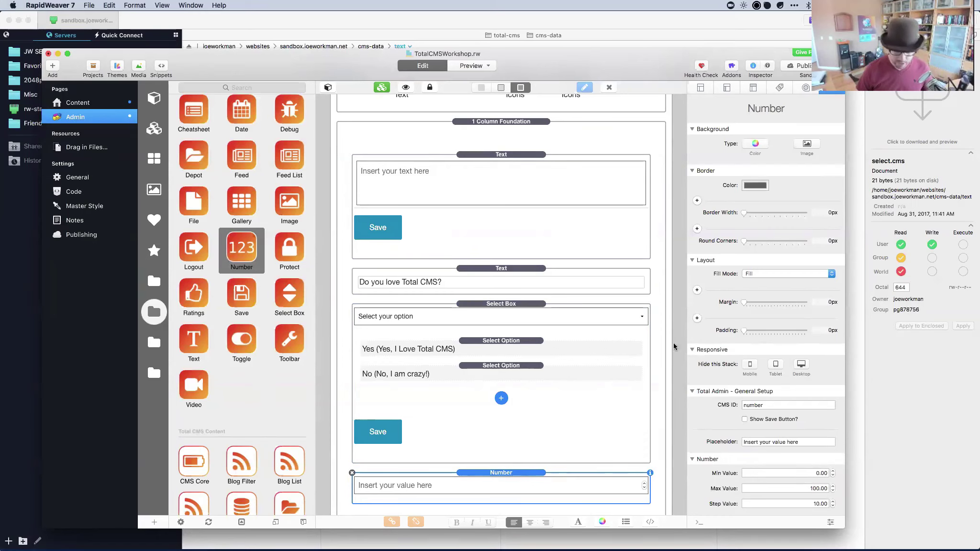
pyautogui.click(745, 420)
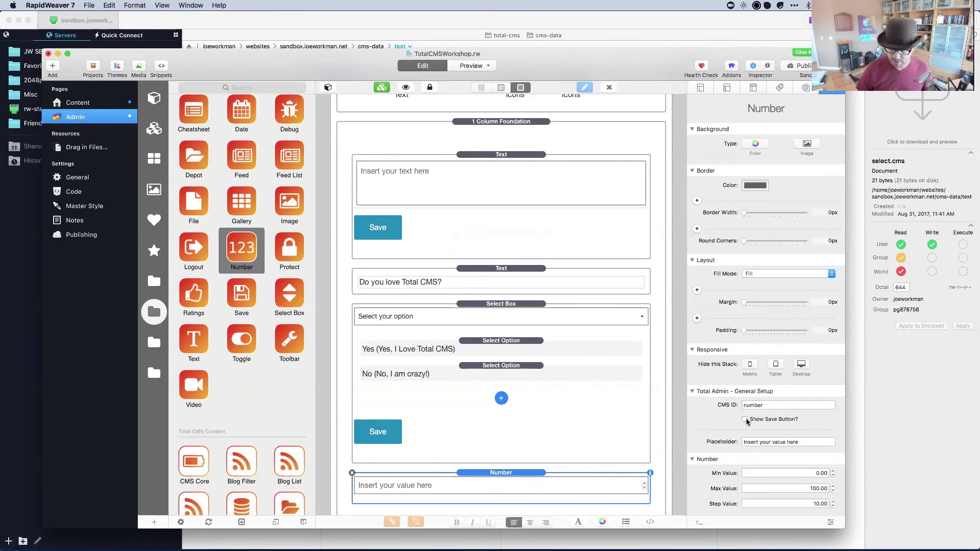
pyautogui.click(420, 398)
# In preview, enter 10 in the number field and save it.
pyautogui.press('super+shift+p')
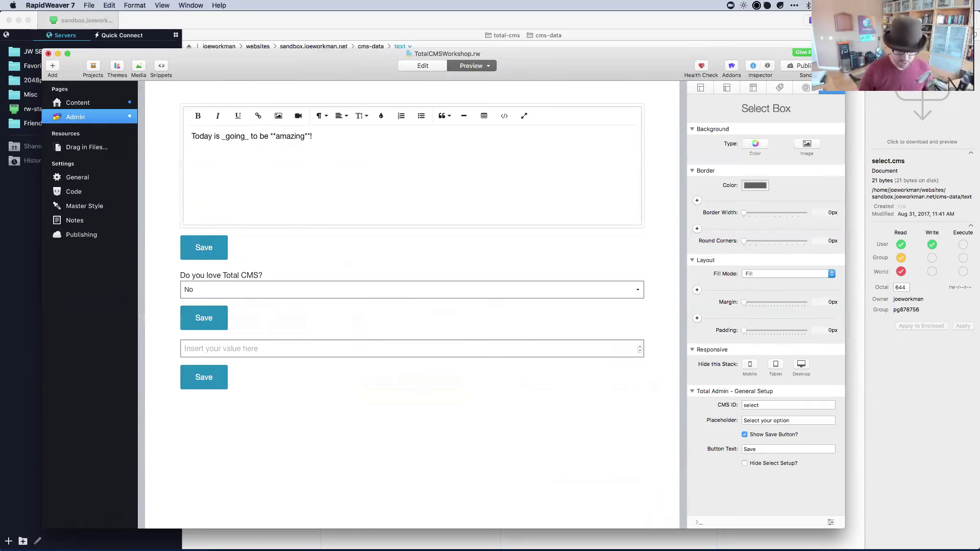
pyautogui.click(239, 348)
pyautogui.write('10')
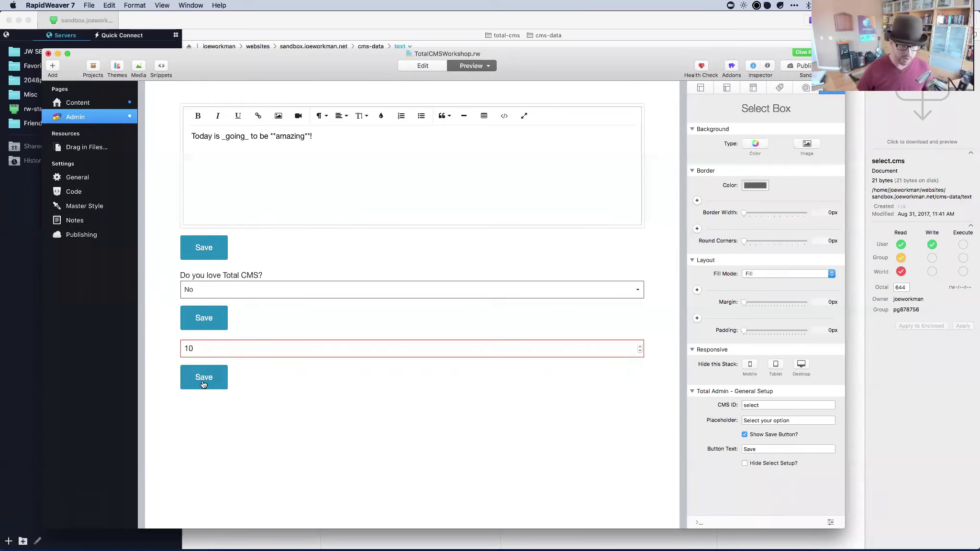
pyautogui.click(203, 383)
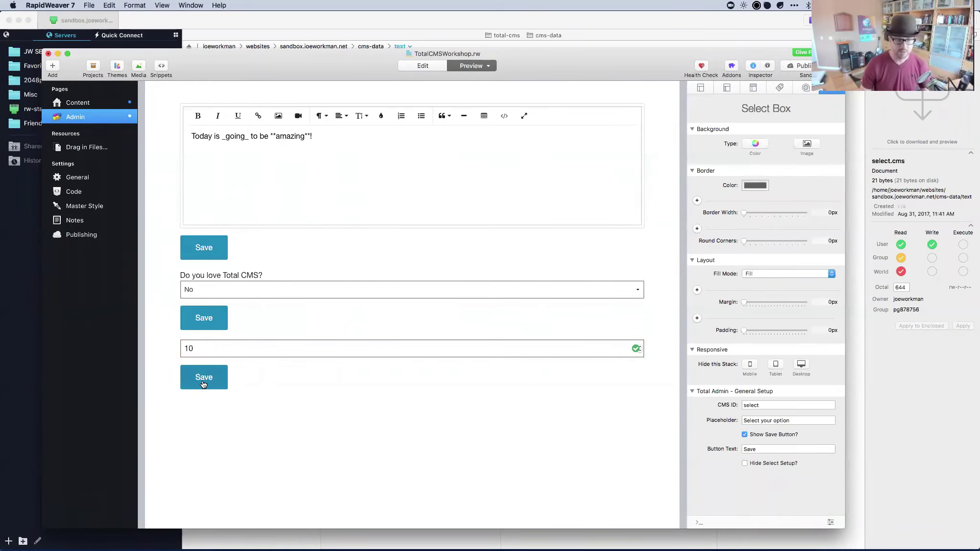
pyautogui.press('super+Tab')
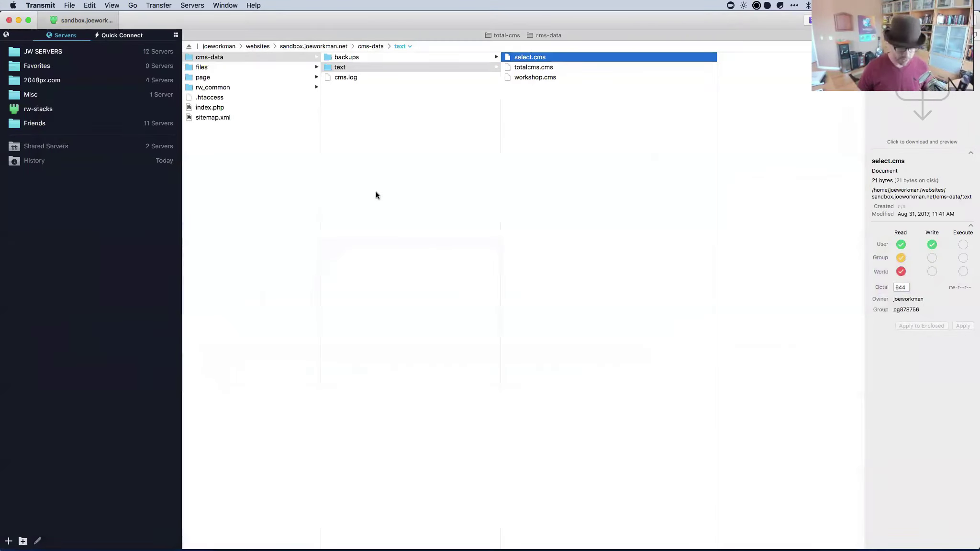
# Open number.cms from Transmit to confirm it holds 10, then return to RapidWeaver.
pyautogui.click(529, 58)
pyautogui.doubleClick(529, 58)
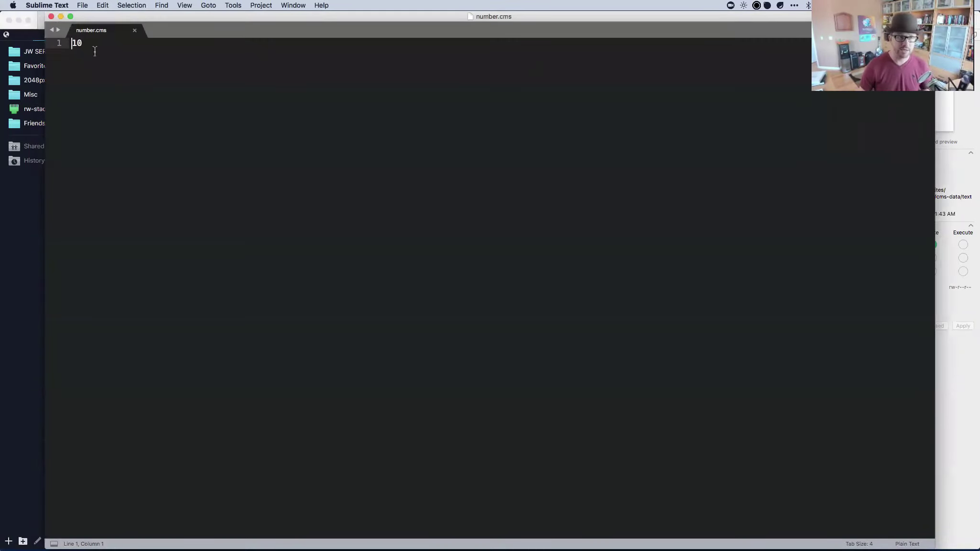
pyautogui.click(52, 16)
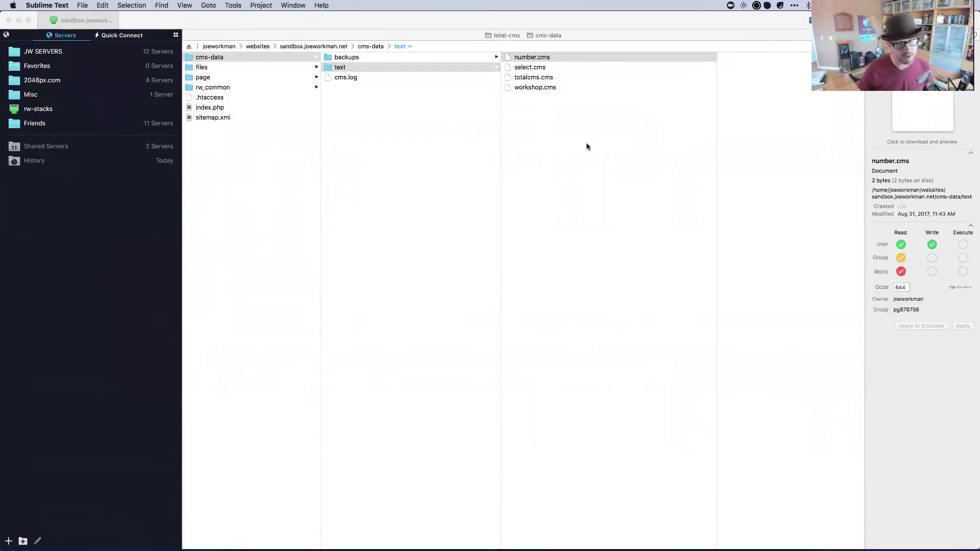
pyautogui.press('super+Tab')
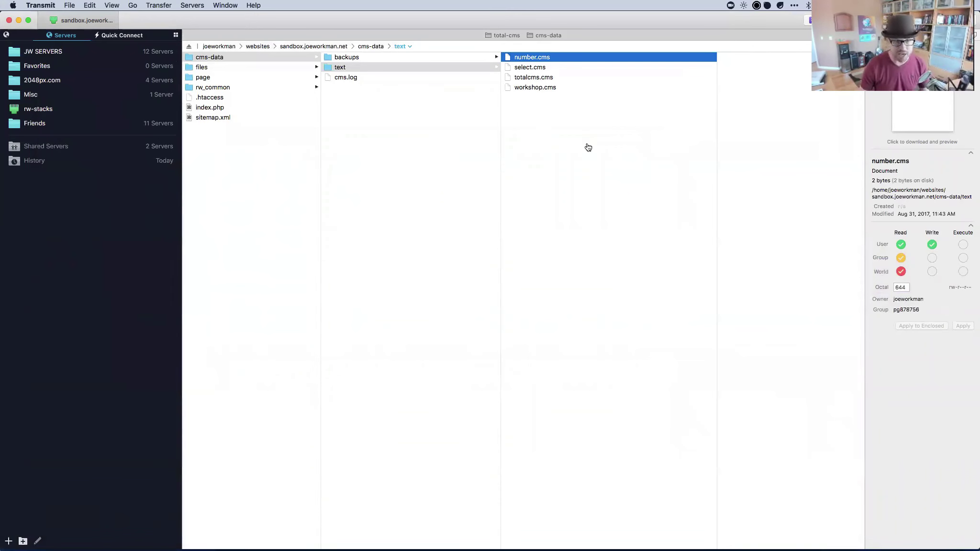
pyautogui.press('super+Tab')
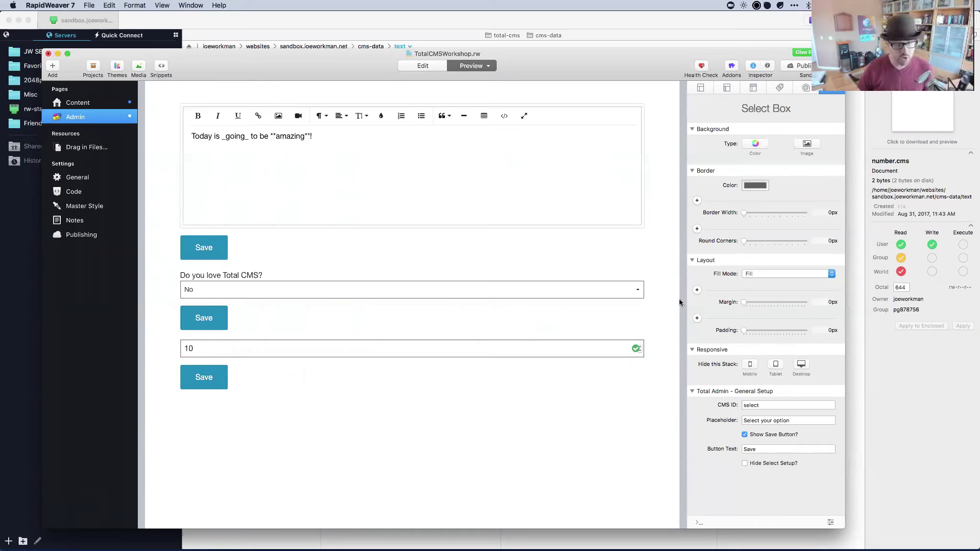
# Step the previewed number field up to 50, then return the Admin page to edit mode.
pyautogui.click(640, 347)
pyautogui.click(640, 347)
pyautogui.click(640, 347)
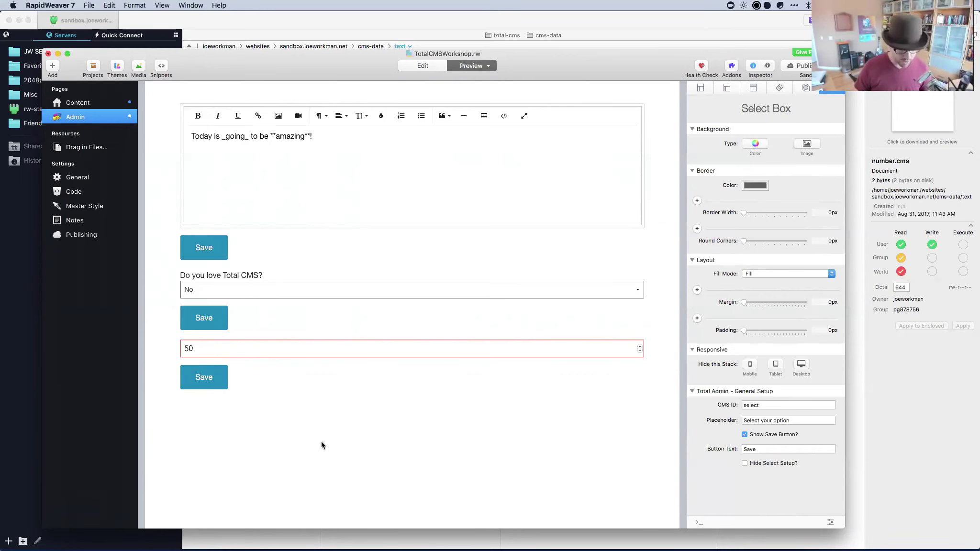
pyautogui.press('super+r')
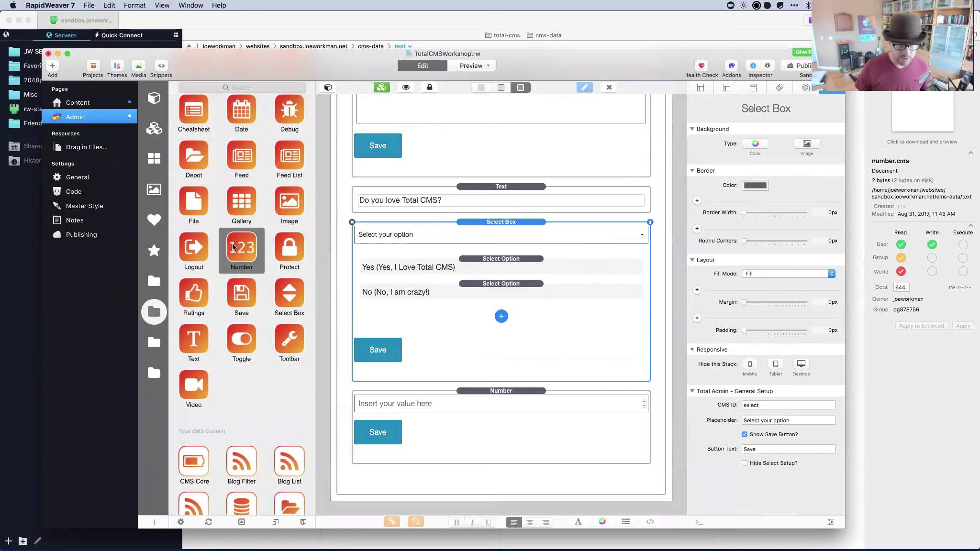
# Uncheck 'Show Save Button?' for the Text, Yes/No Select Box and Number stacks.
pyautogui.scroll(3, 233, 246)
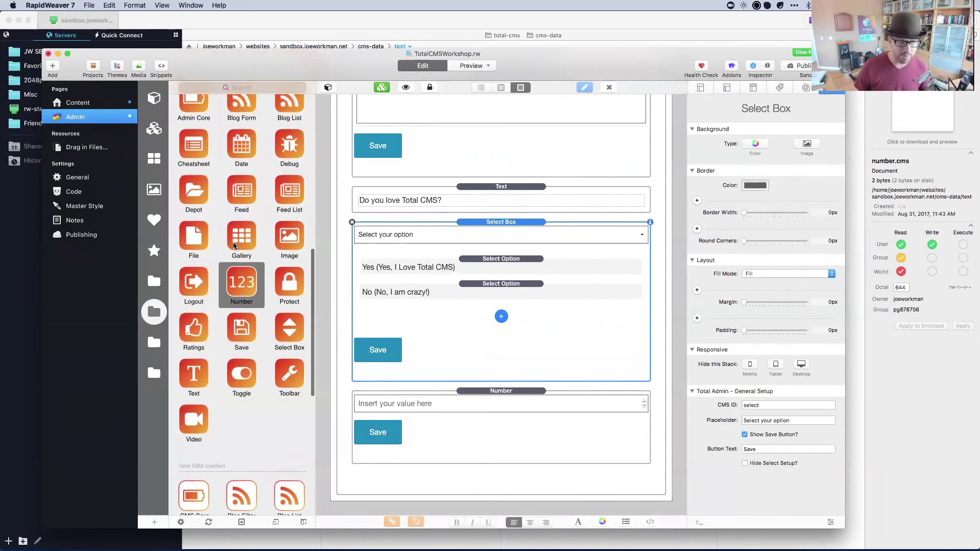
pyautogui.scroll(2, 233, 246)
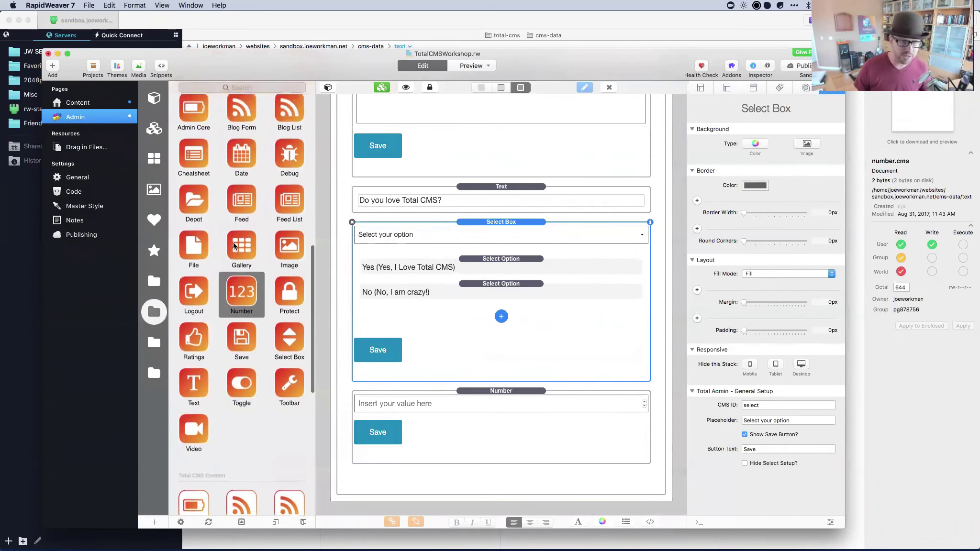
pyautogui.click(242, 159)
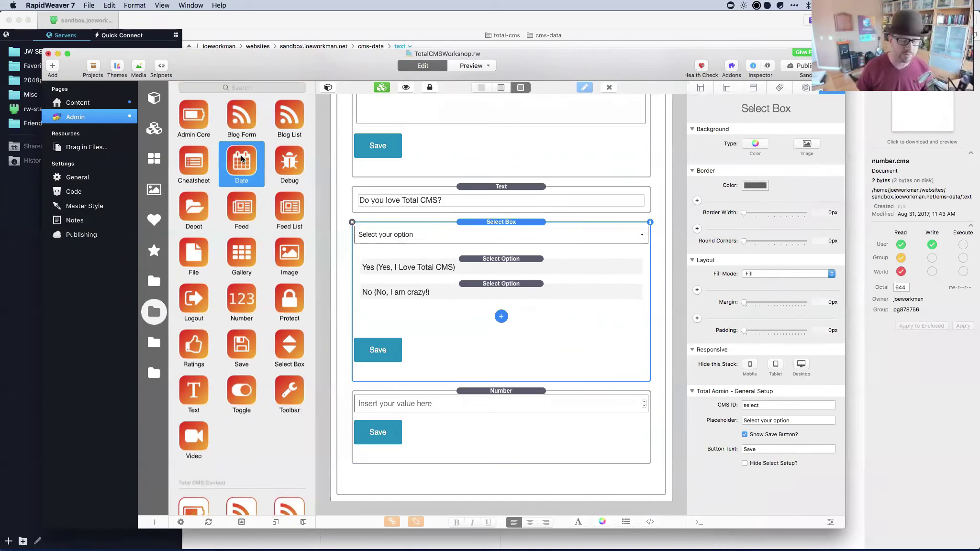
pyautogui.click(495, 222)
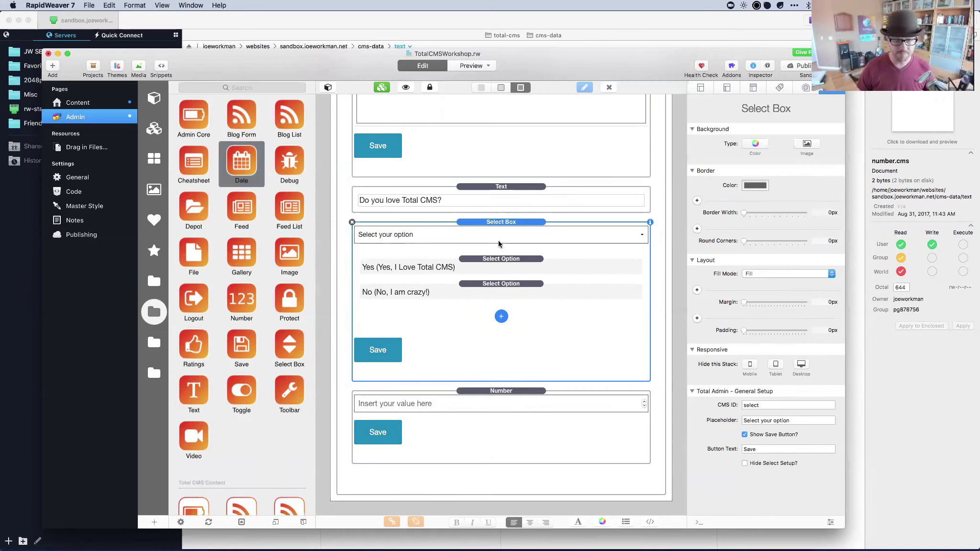
pyautogui.scroll(4, 499, 241)
pyautogui.scroll(-2, 499, 241)
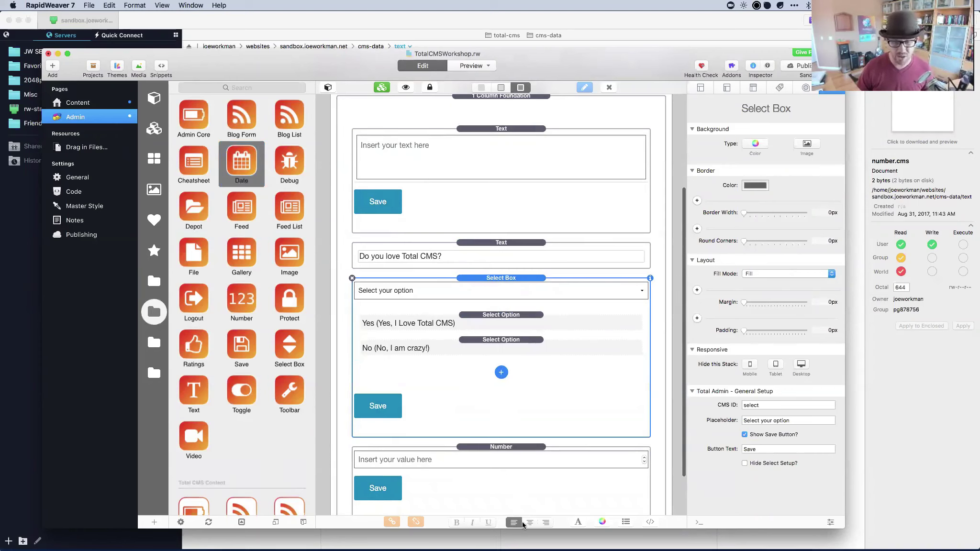
pyautogui.click(424, 197)
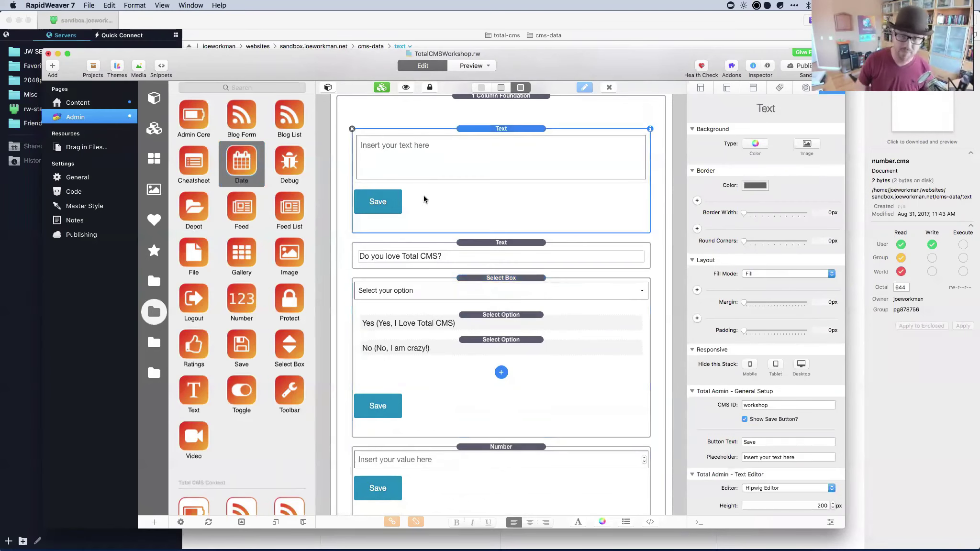
pyautogui.click(745, 419)
pyautogui.click(529, 360)
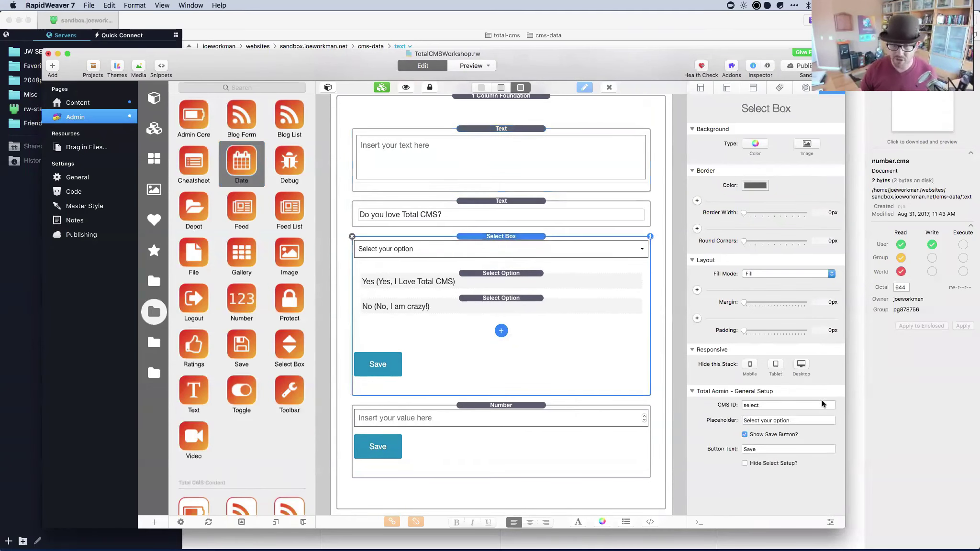
pyautogui.click(745, 434)
pyautogui.click(477, 439)
pyautogui.click(745, 419)
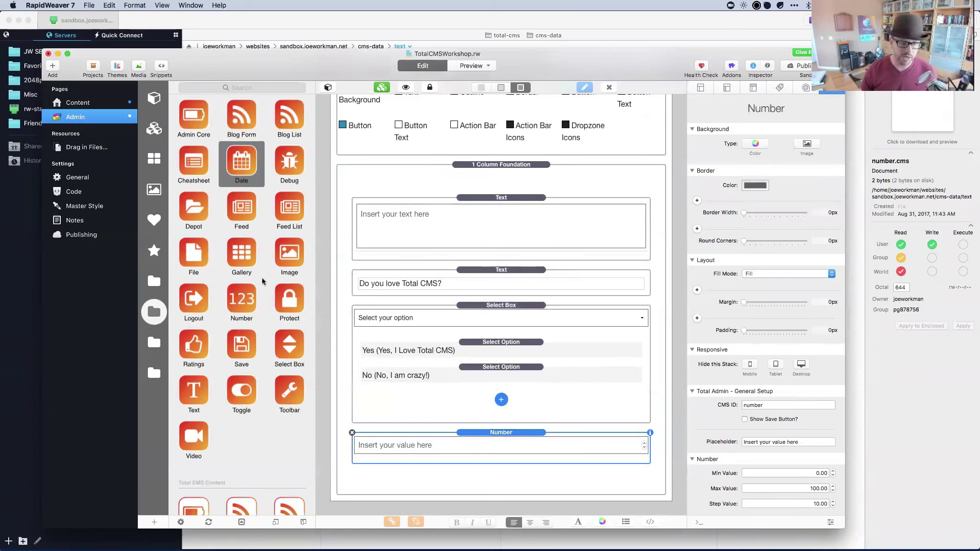
# Add a Save stack above the form and place a Foundation Button inside it.
pyautogui.moveTo(244, 345); pyautogui.dragTo(554, 169)
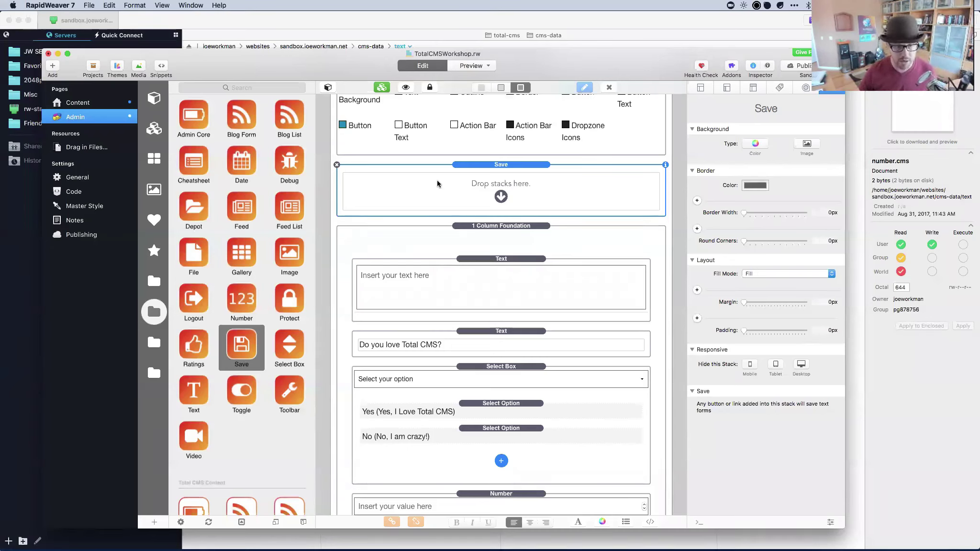
pyautogui.scroll(1, 220, 150)
pyautogui.scroll(-2, 220, 151)
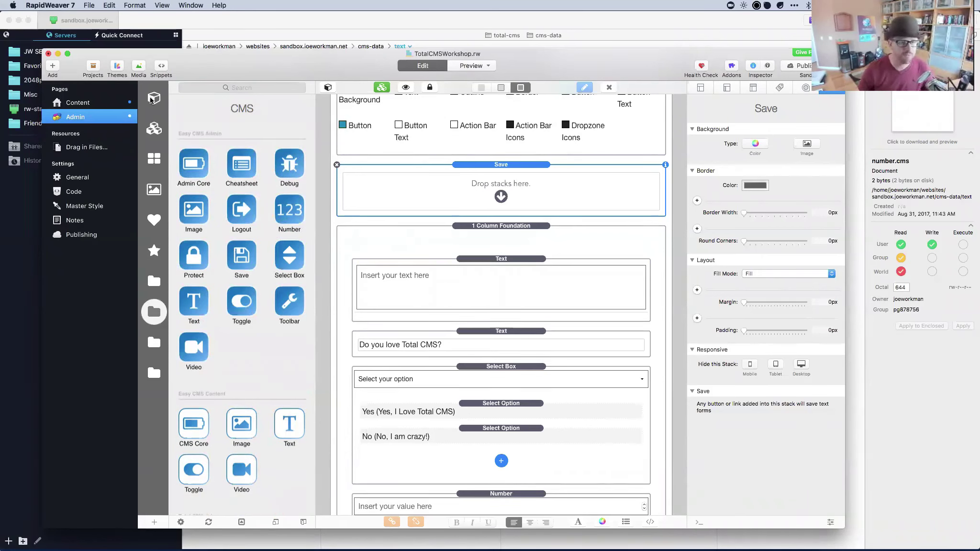
pyautogui.click(151, 99)
pyautogui.scroll(-8, 257, 269)
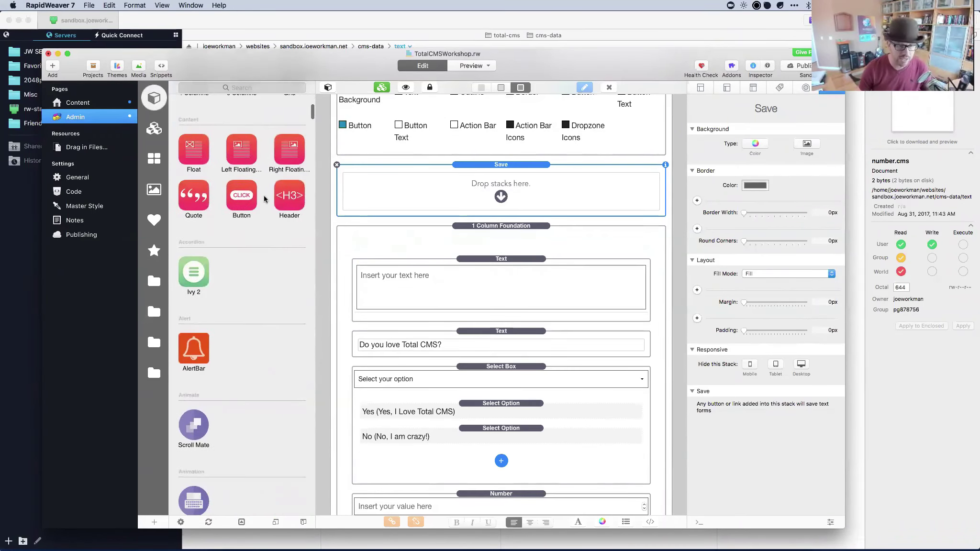
pyautogui.click(154, 286)
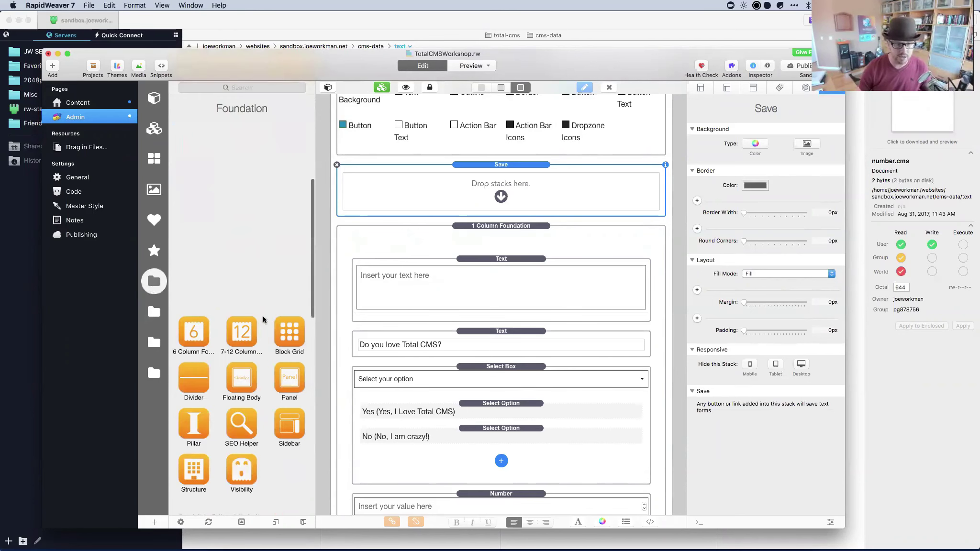
pyautogui.scroll(-10, 263, 320)
pyautogui.click(241, 201)
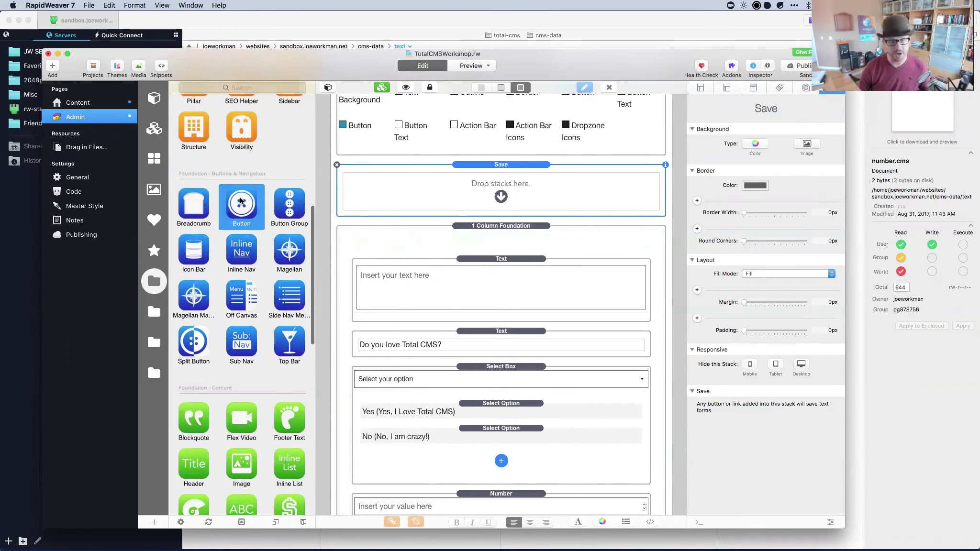
pyautogui.moveTo(242, 209); pyautogui.dragTo(523, 191)
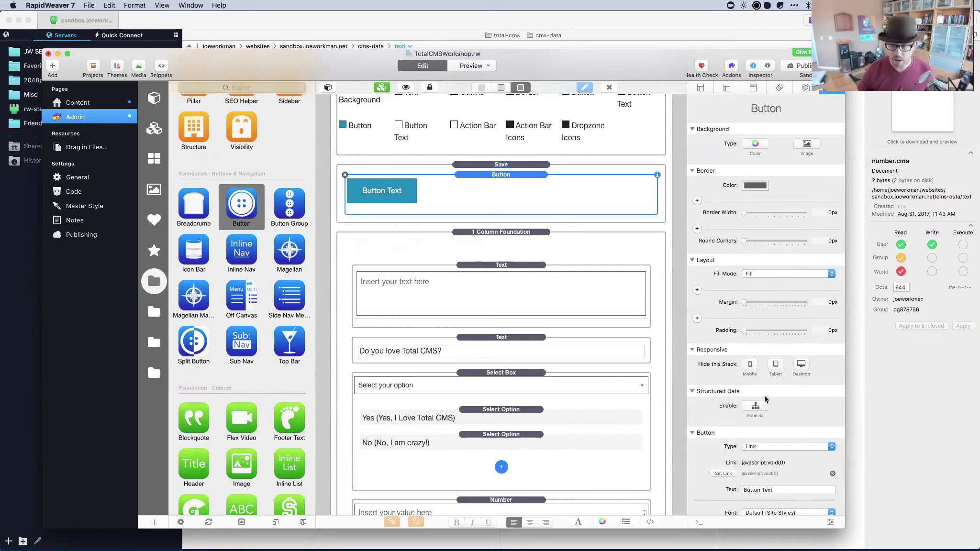
# Label the button SAVE, align it Right, and preview the page.
pyautogui.scroll(-5, 750, 390)
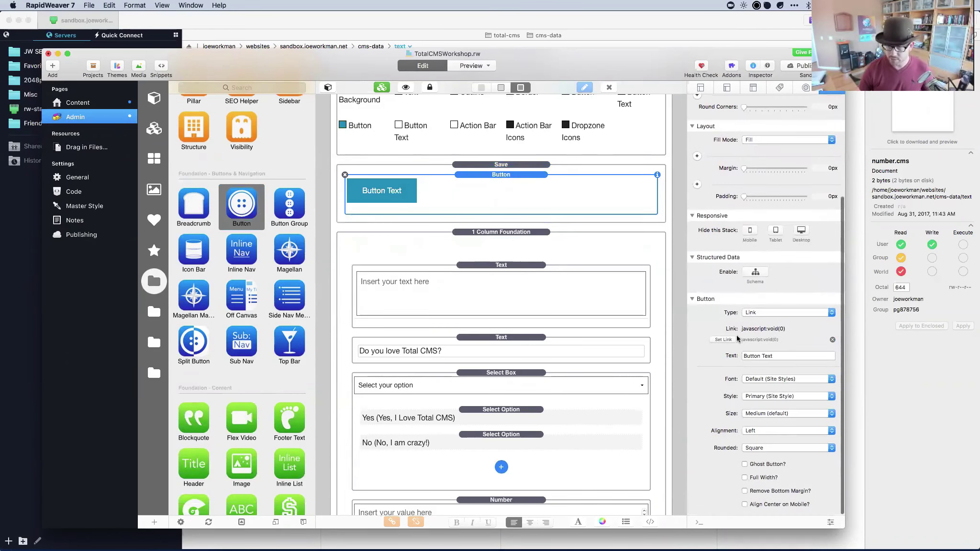
pyautogui.click(757, 354)
pyautogui.write('SAVE')
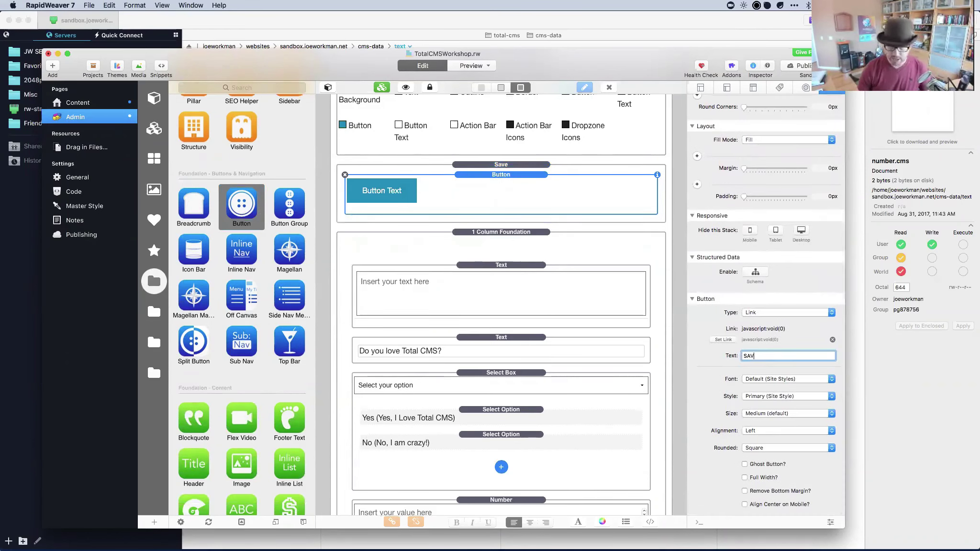
pyautogui.press('Return')
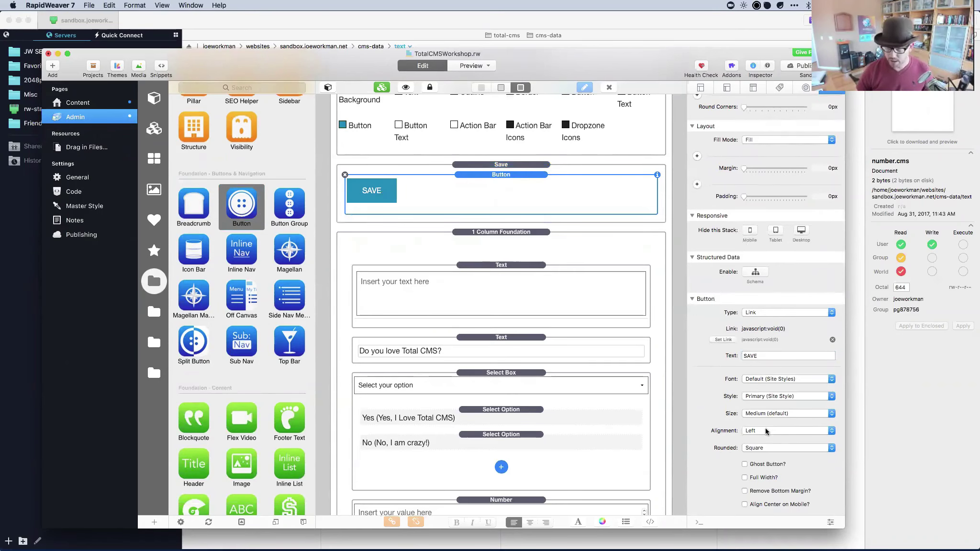
pyautogui.click(763, 432)
pyautogui.click(761, 446)
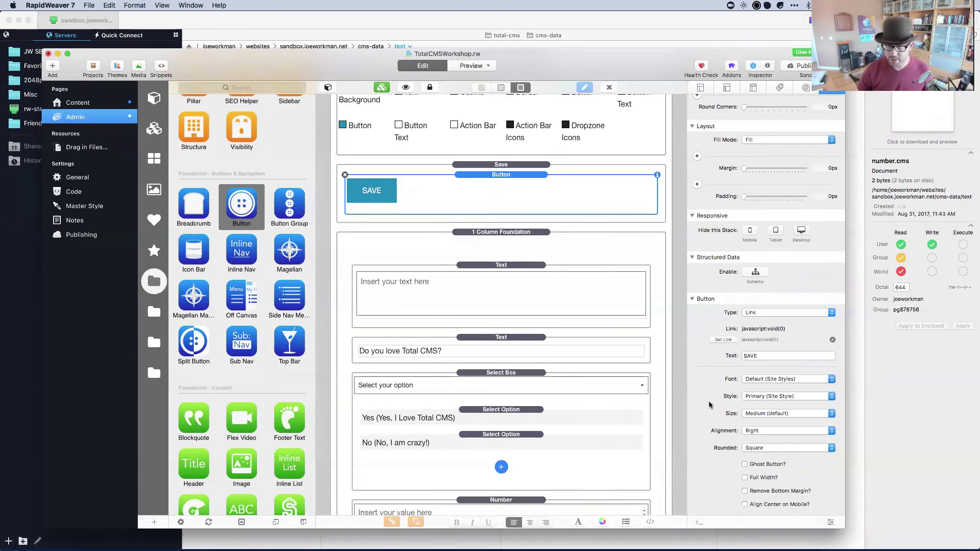
pyautogui.press('super+r')
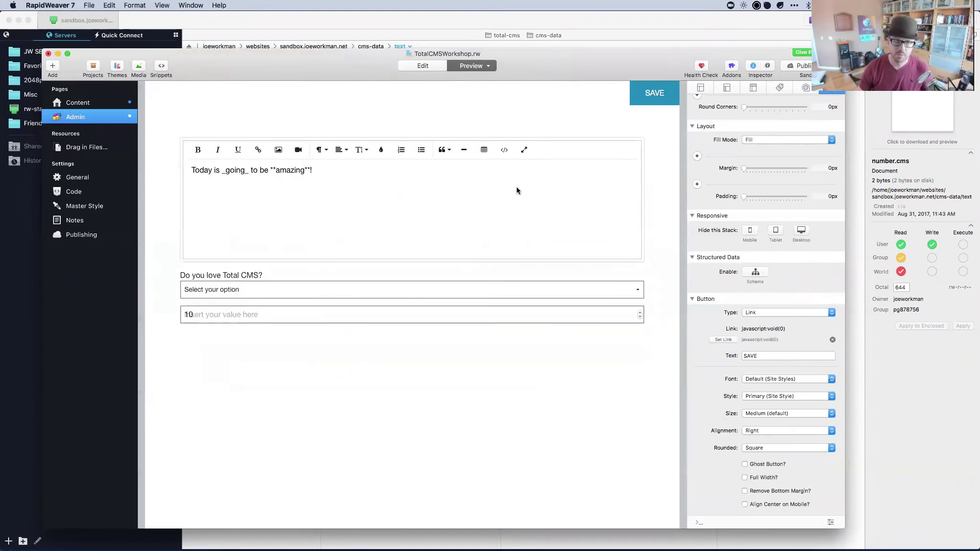
# Remove the ** around 'amazing' and _ around 'going', then save via SAVE.
pyautogui.click(309, 170)
pyautogui.press('BackSpace')
pyautogui.press('BackSpace')
pyautogui.press('BackSpace')
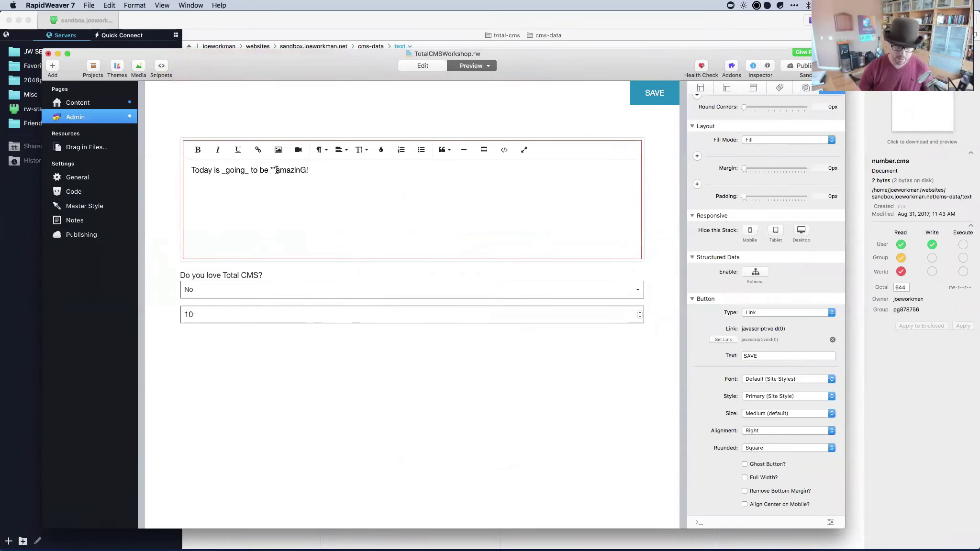
pyautogui.press('BackSpace')
pyautogui.press('BackSpace')
pyautogui.click(249, 171)
pyautogui.press('BackSpace')
pyautogui.press('BackSpace')
pyautogui.write('G')
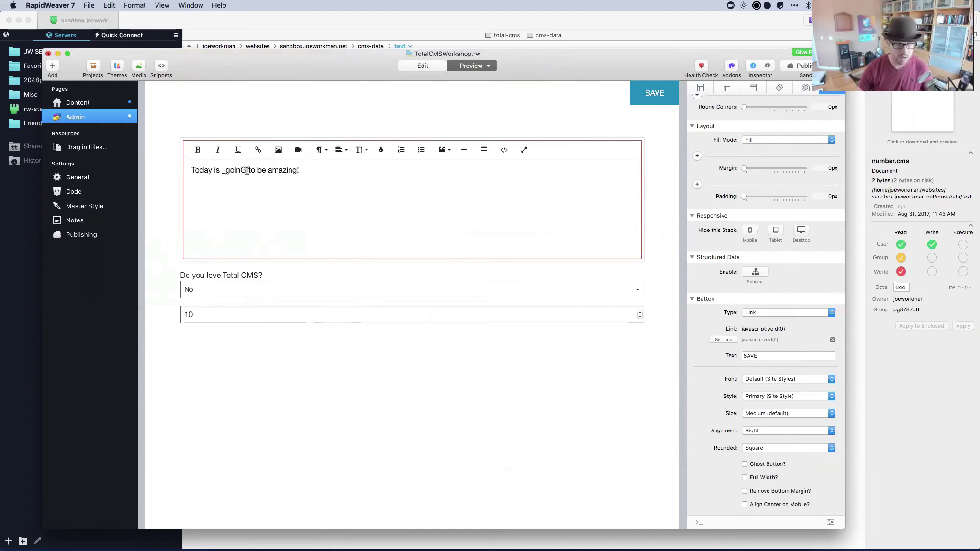
pyautogui.press('BackSpace')
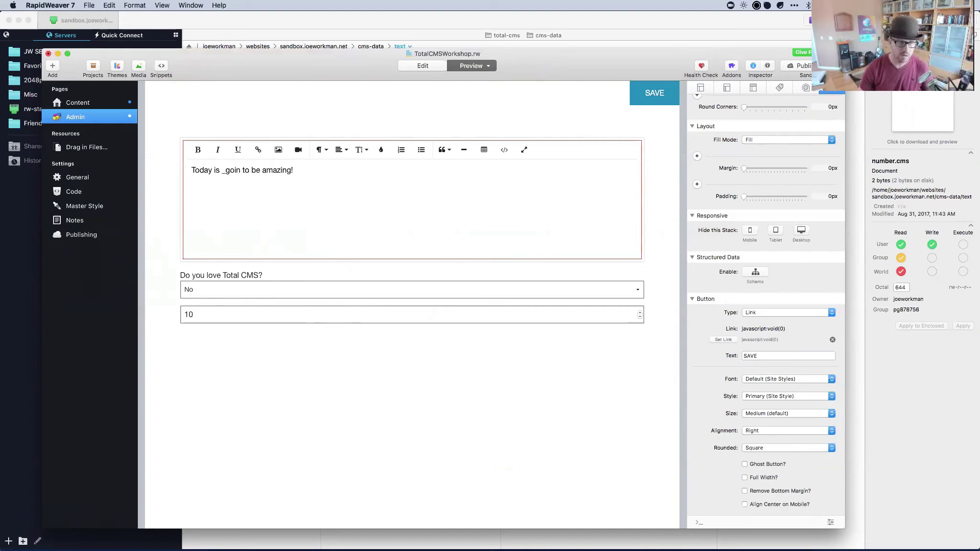
pyautogui.write('g')
pyautogui.press('BackSpace')
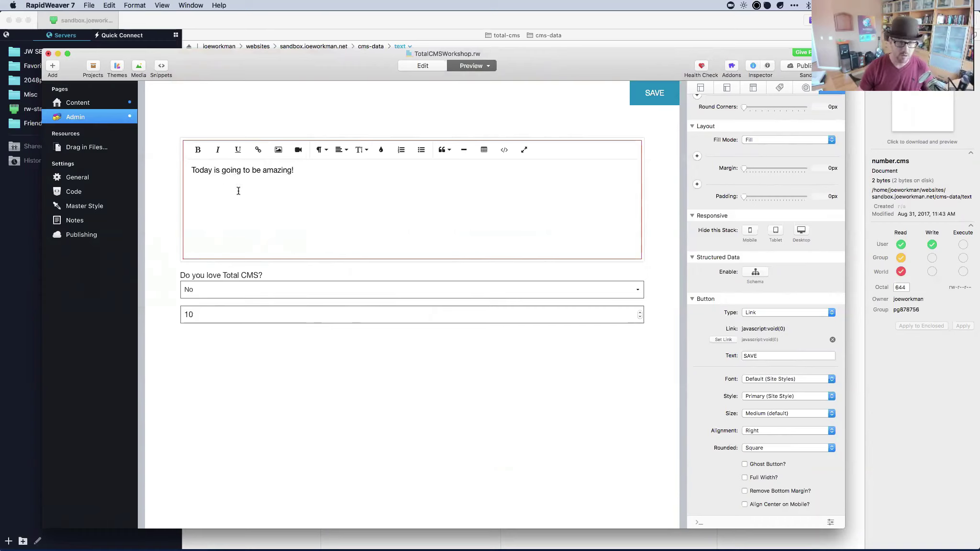
pyautogui.click(646, 96)
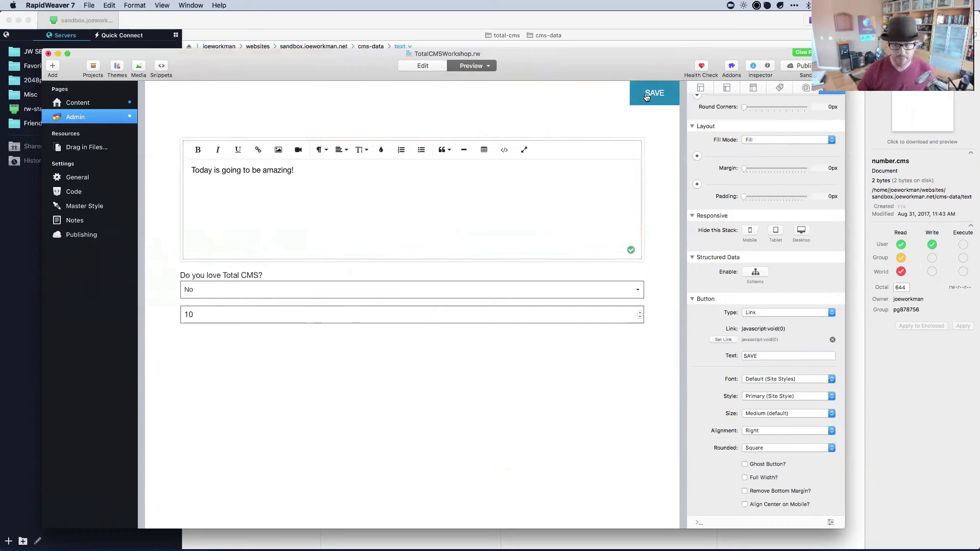
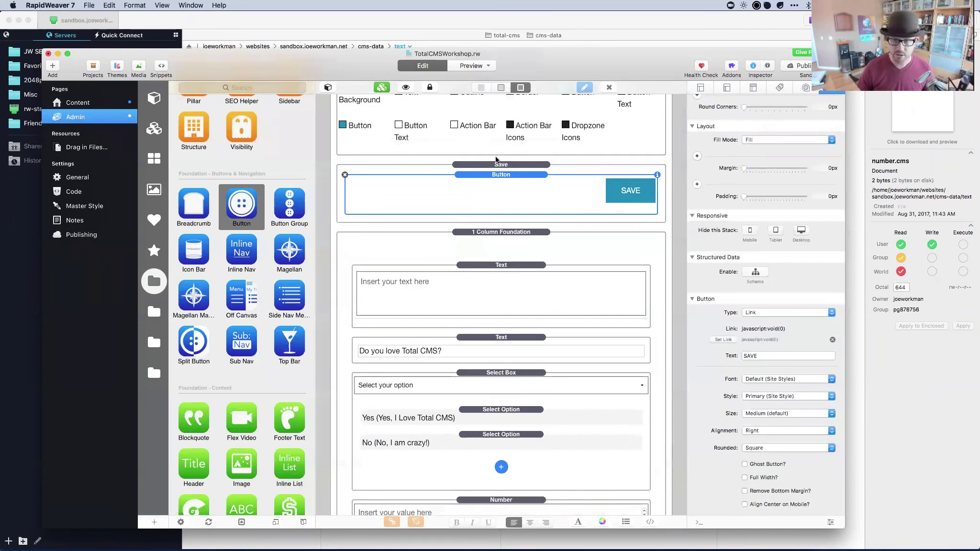
# Copy the Admin Core license key and paste it into the Content page's CMS Core License field.
pyautogui.click(567, 140)
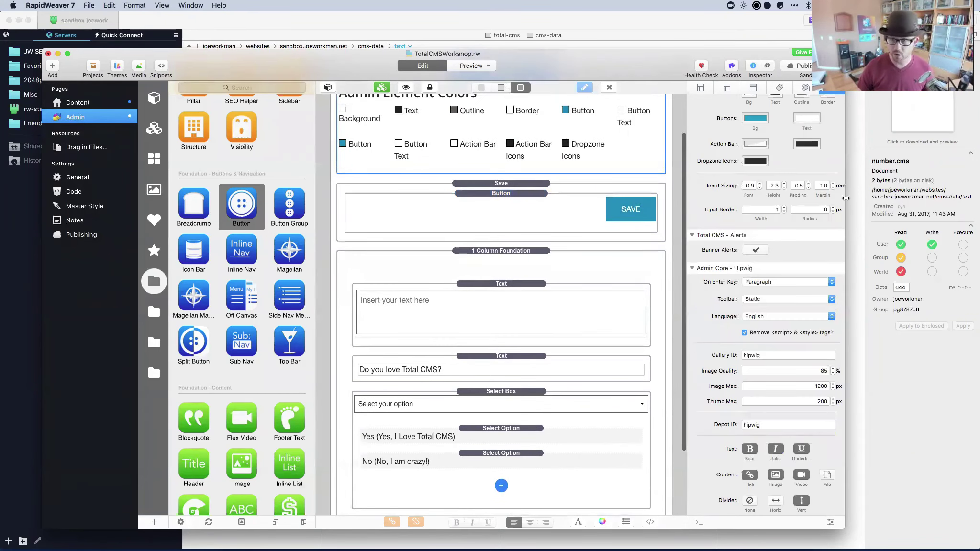
pyautogui.scroll(5, 769, 146)
pyautogui.doubleClick(763, 168)
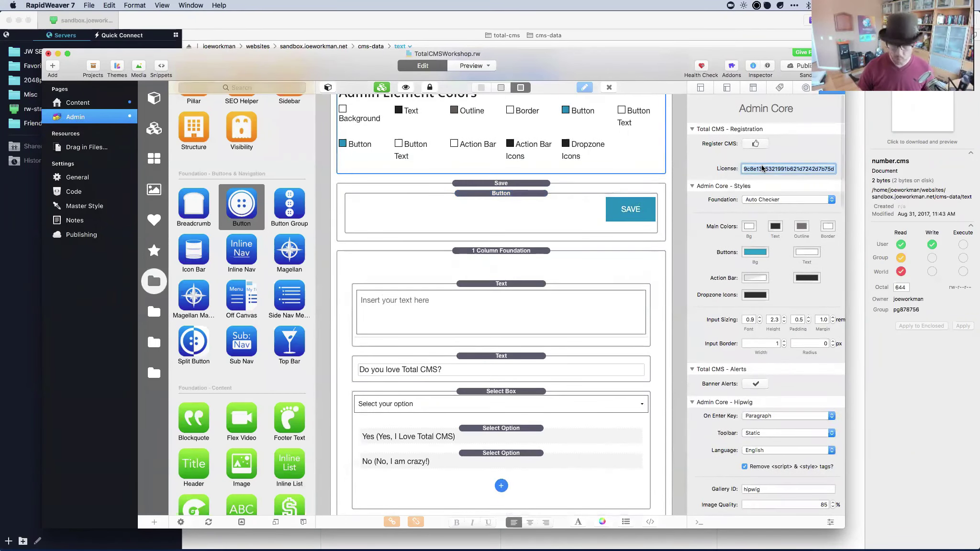
pyautogui.click(70, 103)
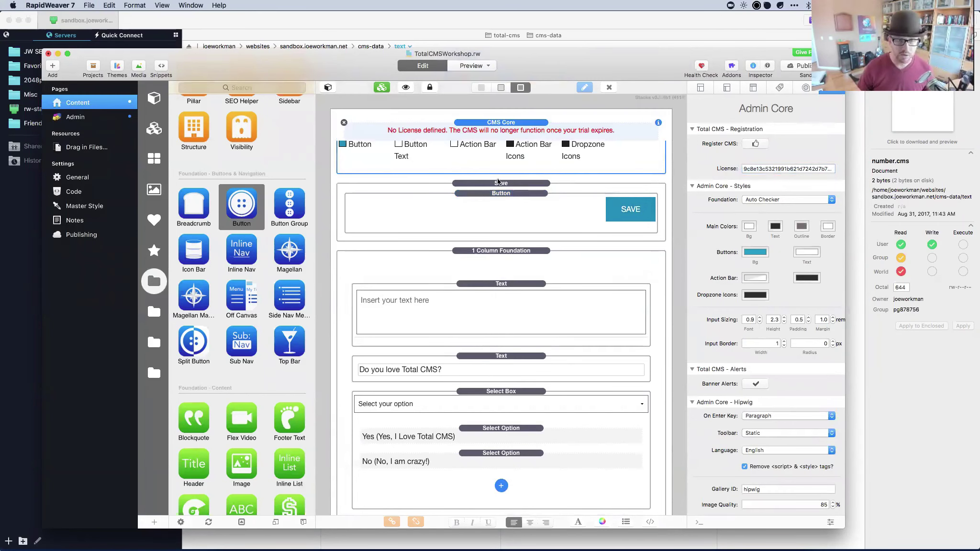
pyautogui.click(772, 143)
pyautogui.press('super+v')
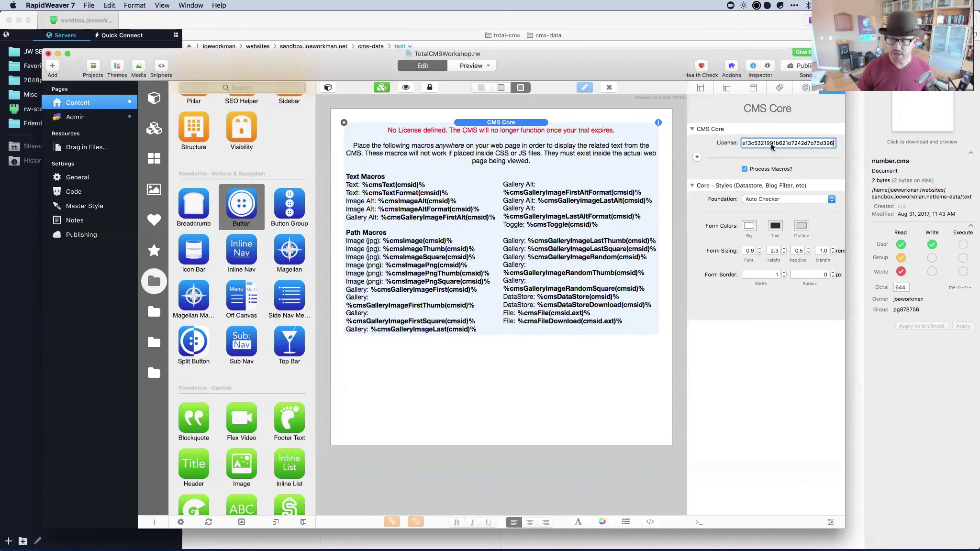
pyautogui.press('Return')
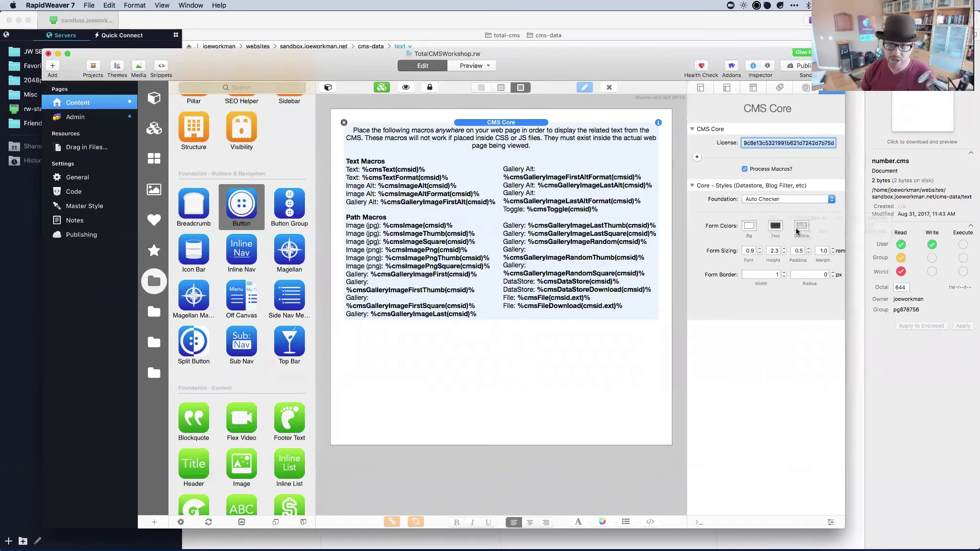
# Toggle CMS Core's macro processing and review its Macro Prefix setting.
pyautogui.click(746, 169)
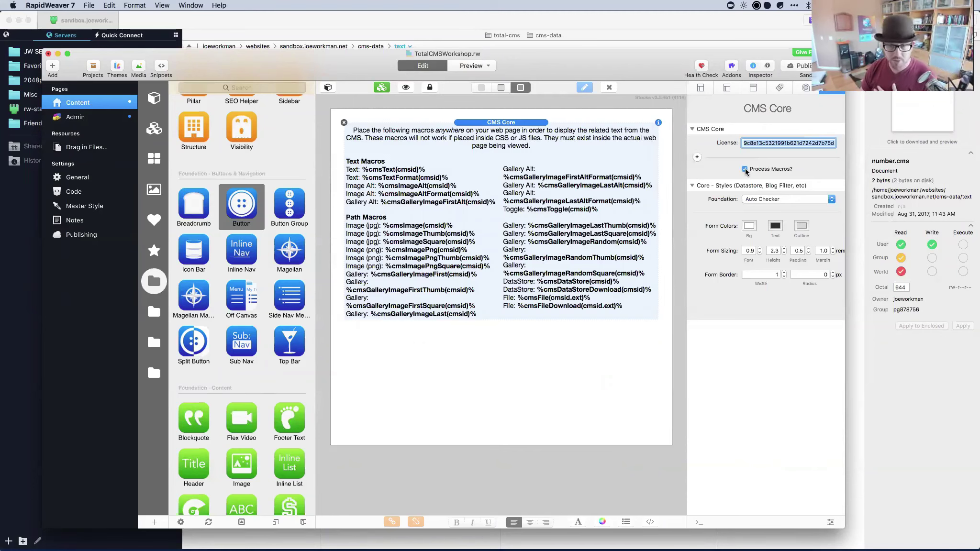
pyautogui.click(698, 159)
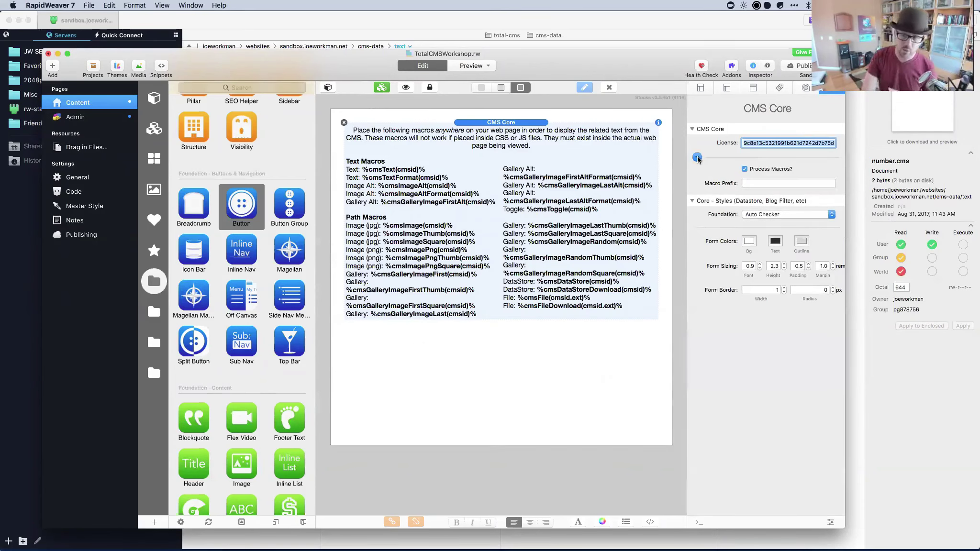
pyautogui.click(698, 158)
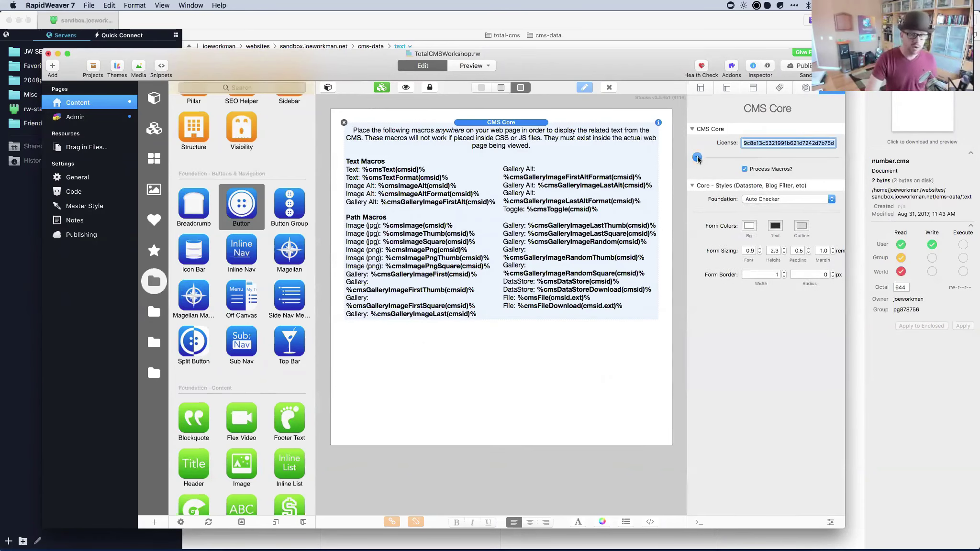
pyautogui.click(697, 158)
pyautogui.click(756, 184)
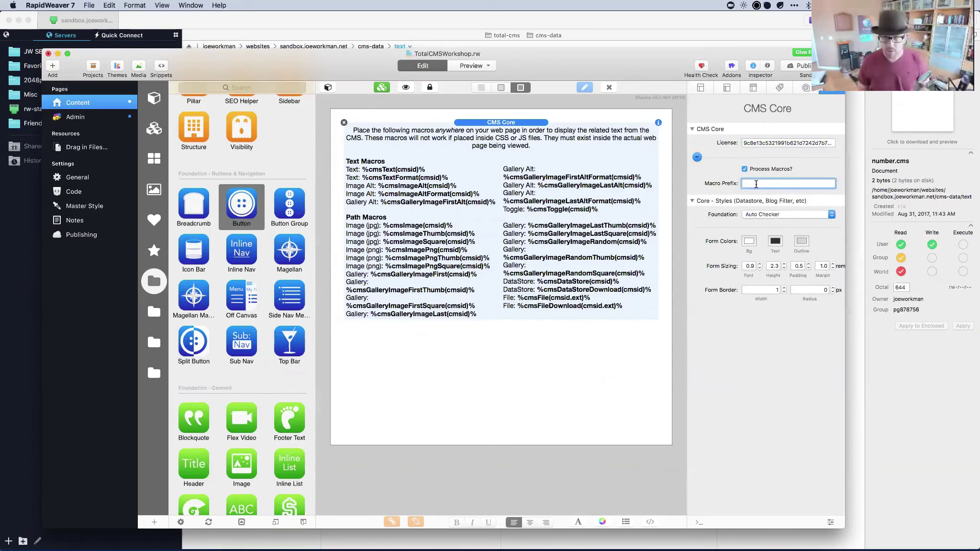
pyautogui.click(697, 159)
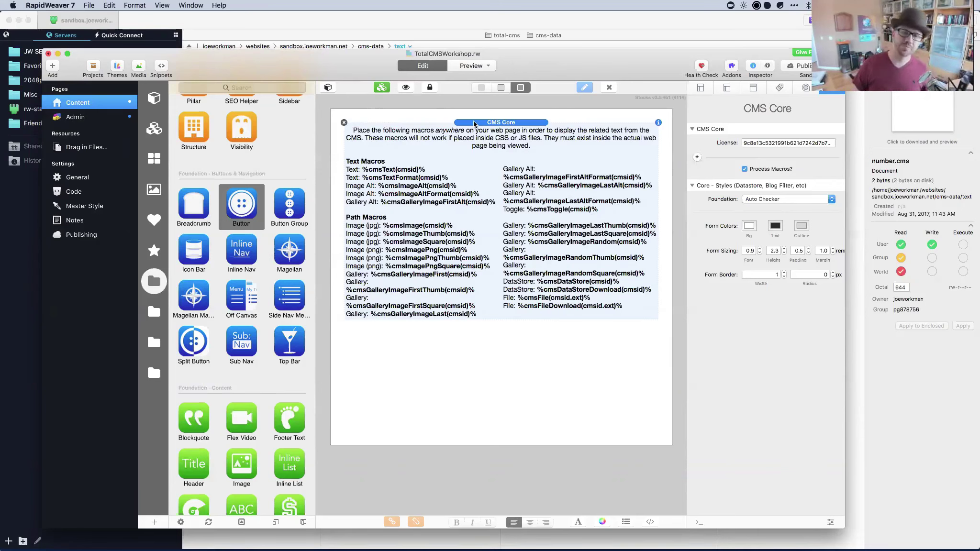
# Place a Site Styles stack from the library above CMS Core.
pyautogui.scroll(10, 190, 175)
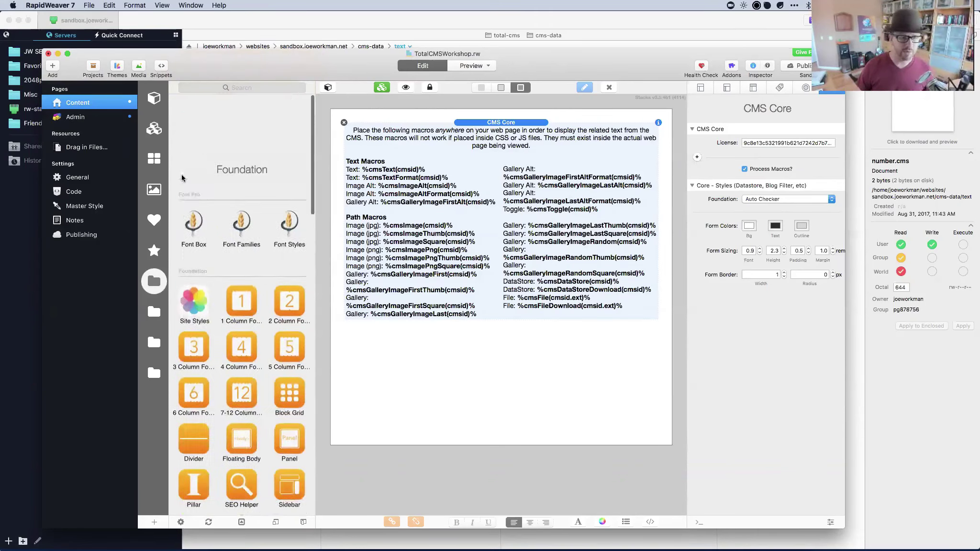
pyautogui.click(191, 247)
pyautogui.moveTo(191, 245); pyautogui.dragTo(497, 139)
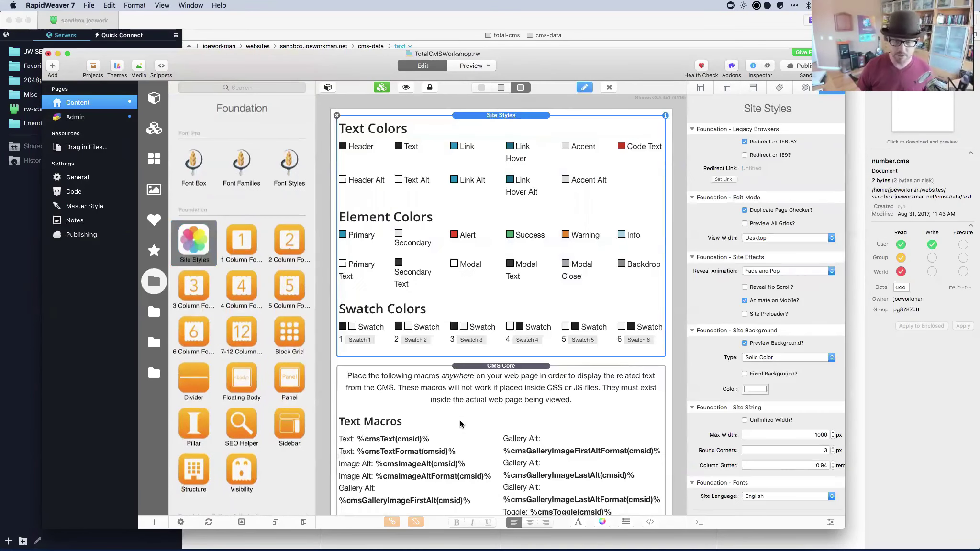
# Collapse the CMS Core and Site Styles previews to compact bars, leaving CMS Core selected.
pyautogui.click(494, 364)
pyautogui.click(405, 88)
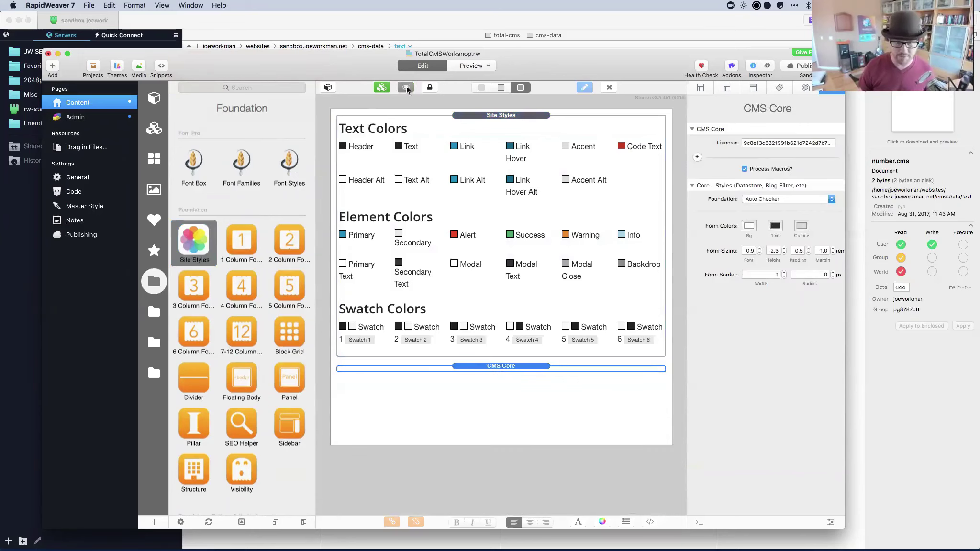
pyautogui.click(438, 126)
pyautogui.click(405, 88)
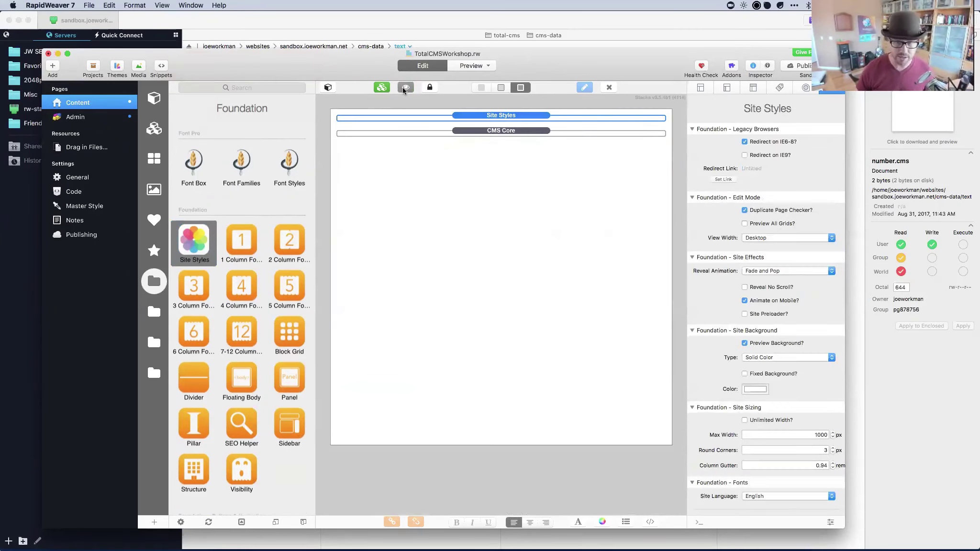
pyautogui.click(525, 159)
pyautogui.click(517, 131)
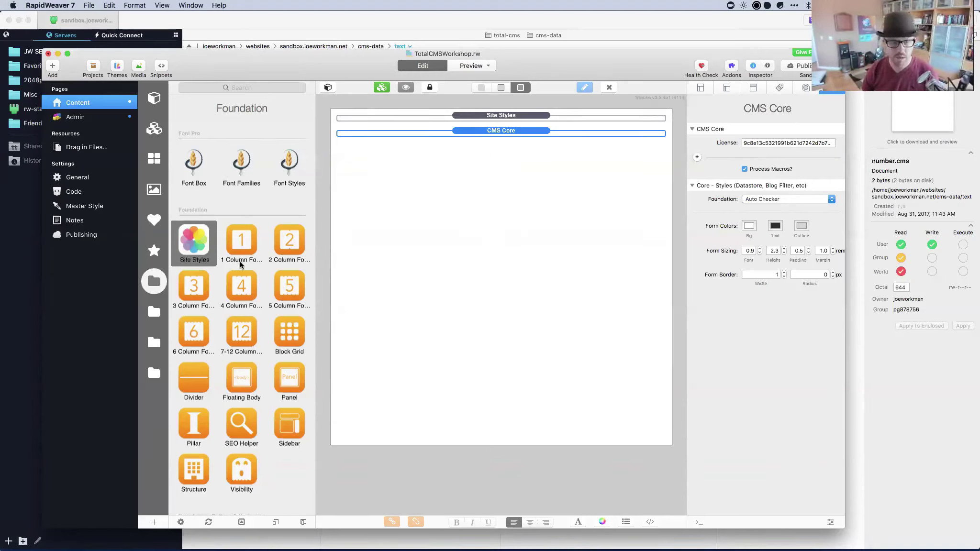
# Add a 1 Column Foundation stack below CMS Core.
pyautogui.moveTo(240, 249); pyautogui.dragTo(459, 223)
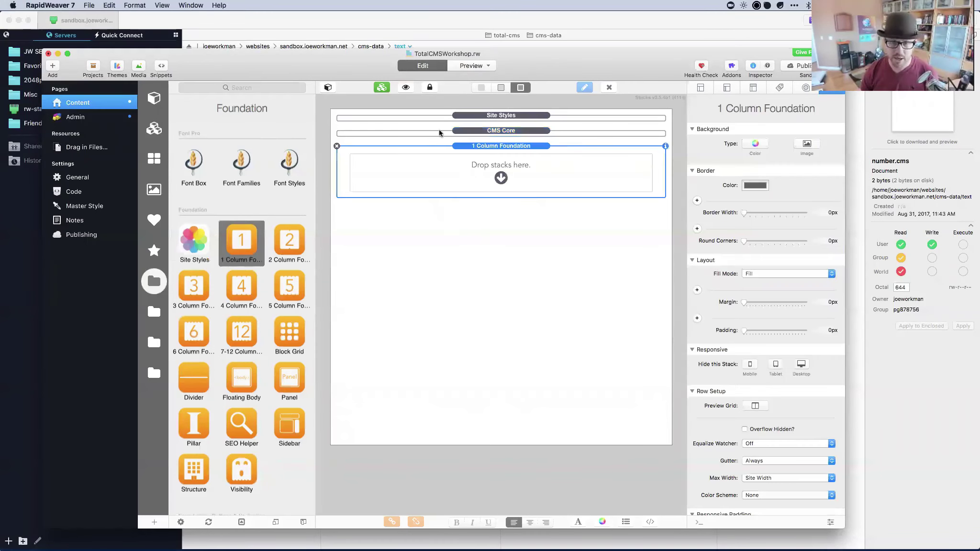
pyautogui.scroll(-10, 242, 271)
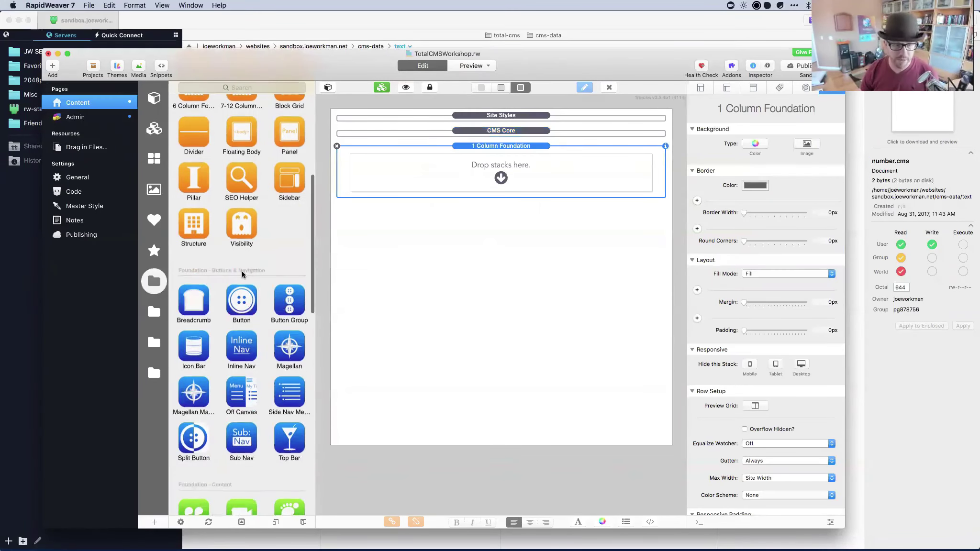
pyautogui.scroll(-2, 242, 271)
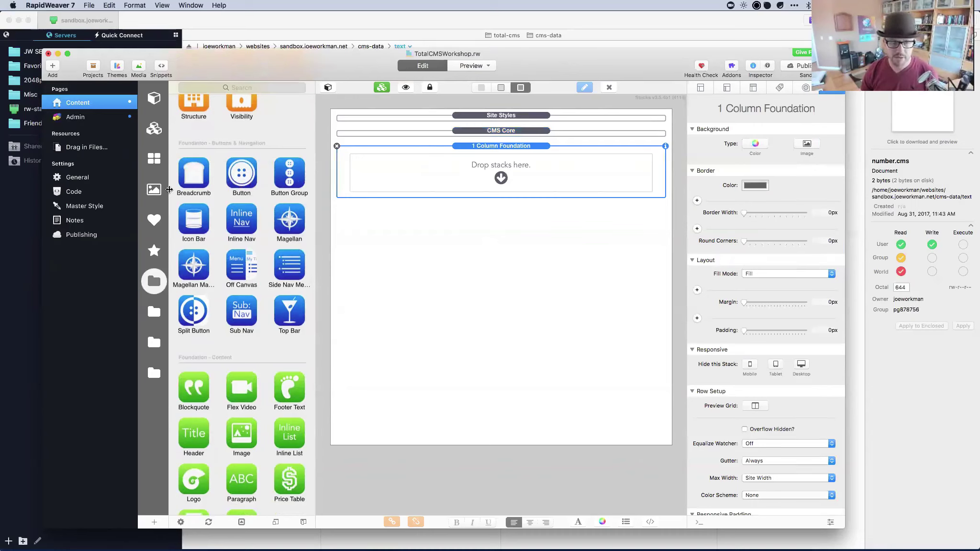
# Drop a Total CMS Text stack from the CMS library category into the column.
pyautogui.click(154, 311)
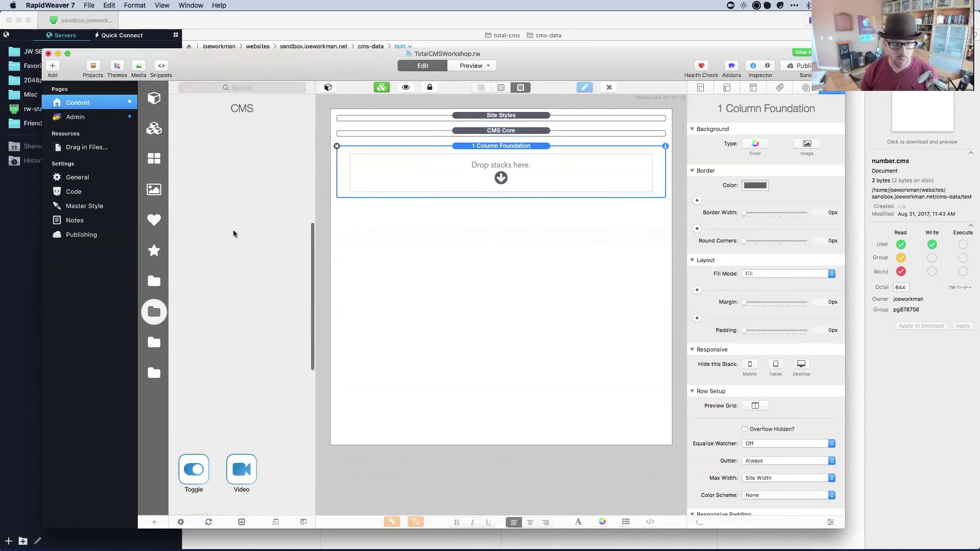
pyautogui.scroll(-3, 239, 325)
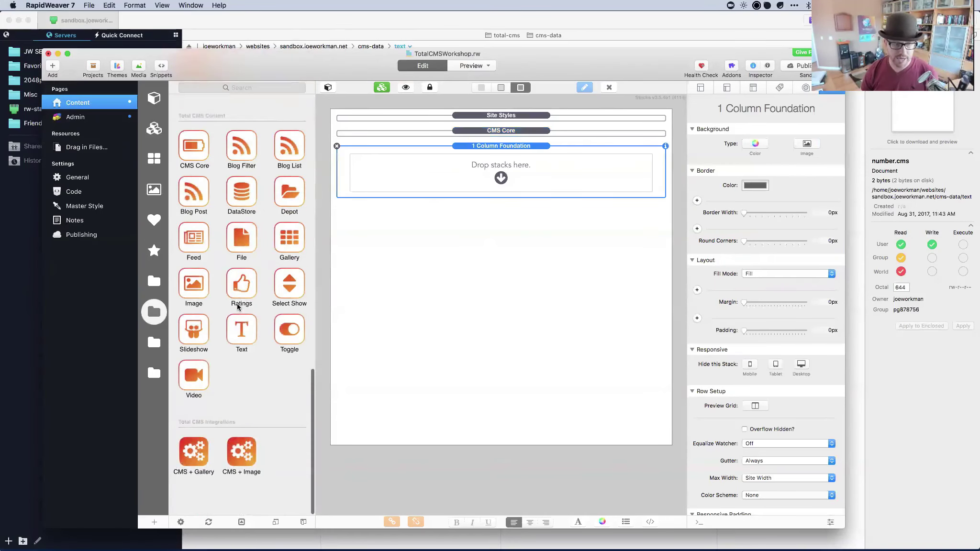
pyautogui.moveTo(243, 337); pyautogui.dragTo(514, 160)
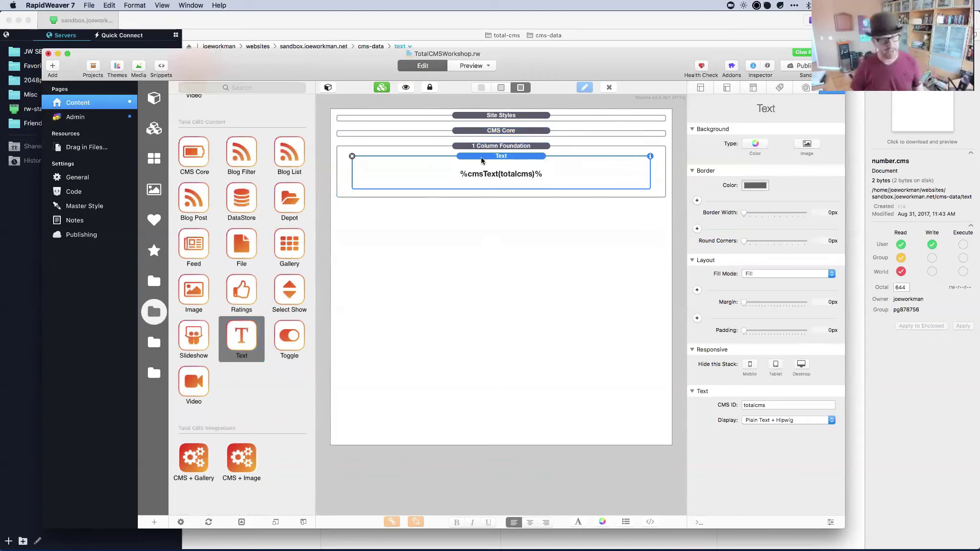
pyautogui.click(246, 342)
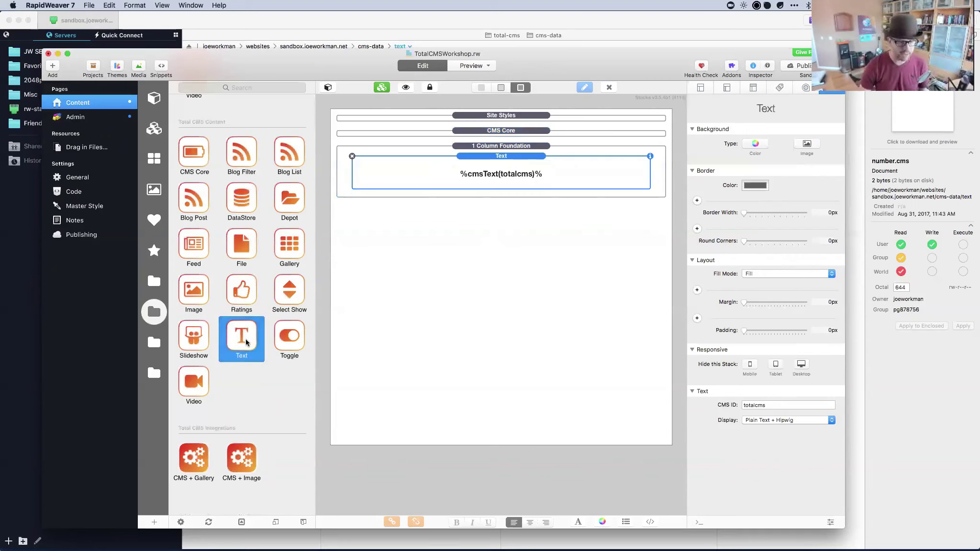
pyautogui.click(511, 163)
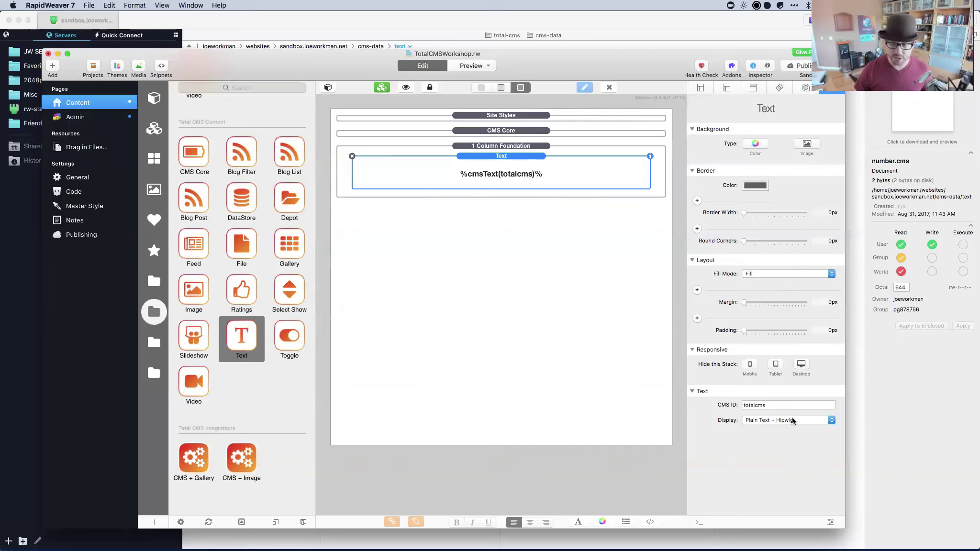
pyautogui.click(770, 405)
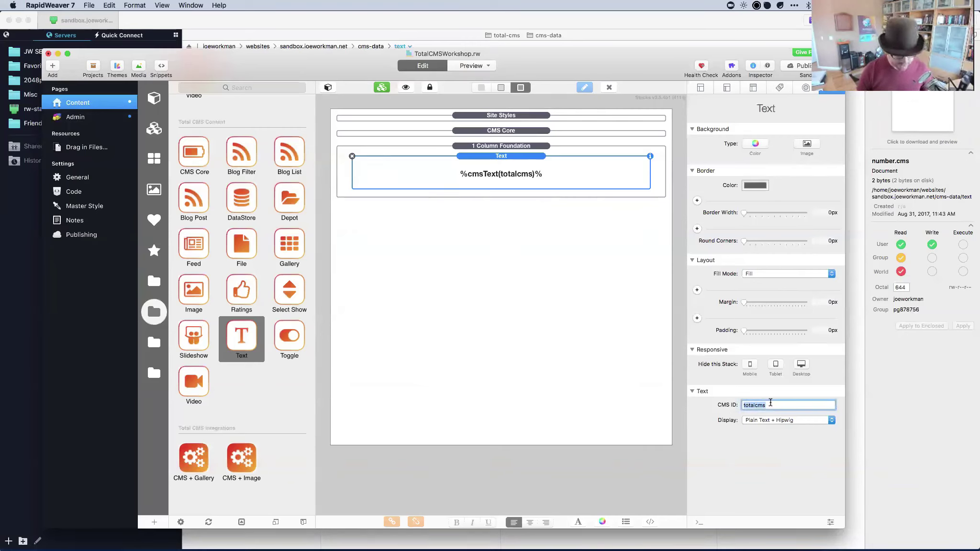
pyautogui.write('w')
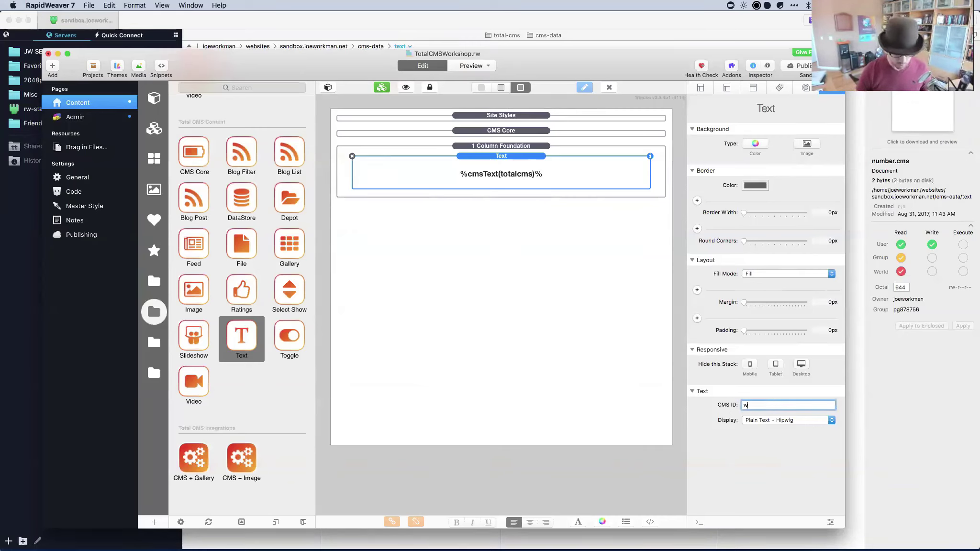
pyautogui.write('orkshop')
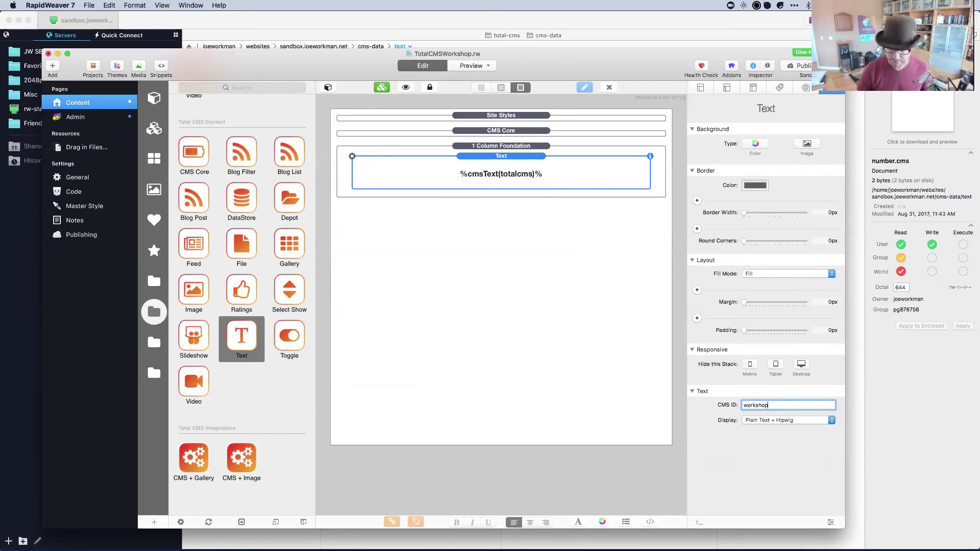
pyautogui.press('Return')
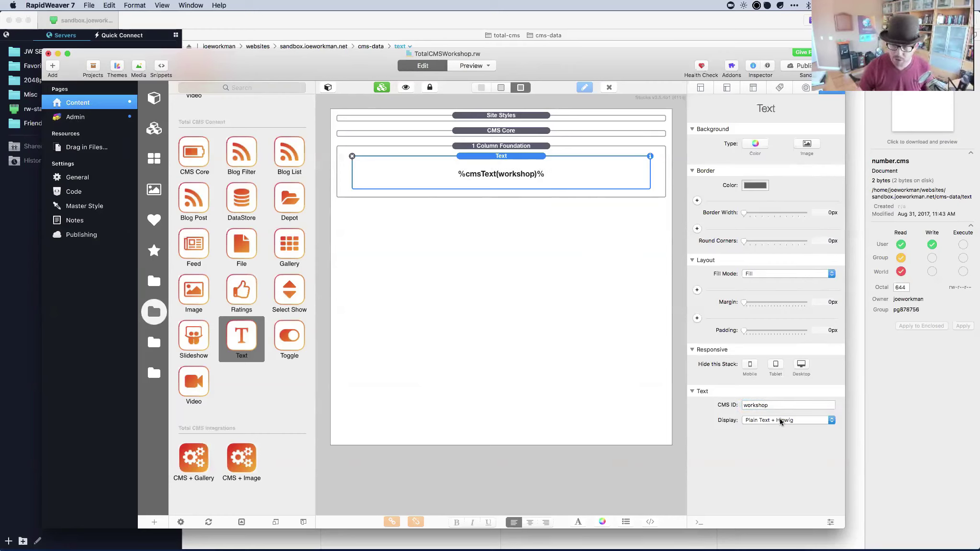
pyautogui.click(781, 422)
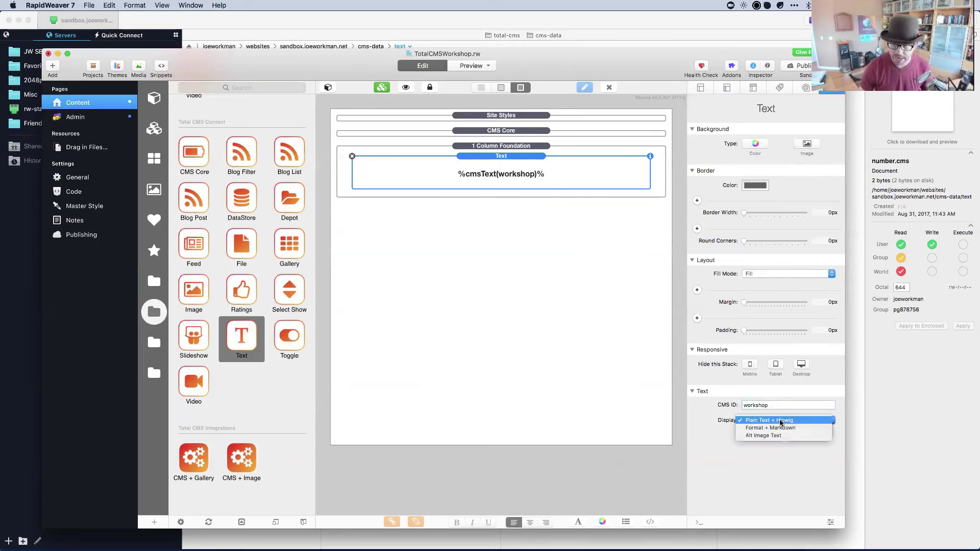
pyautogui.click(806, 419)
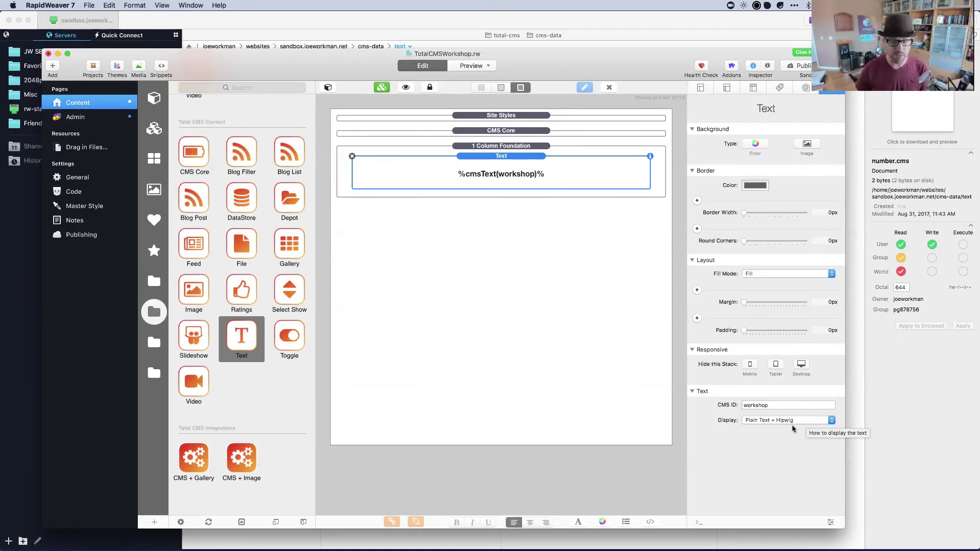
pyautogui.click(801, 420)
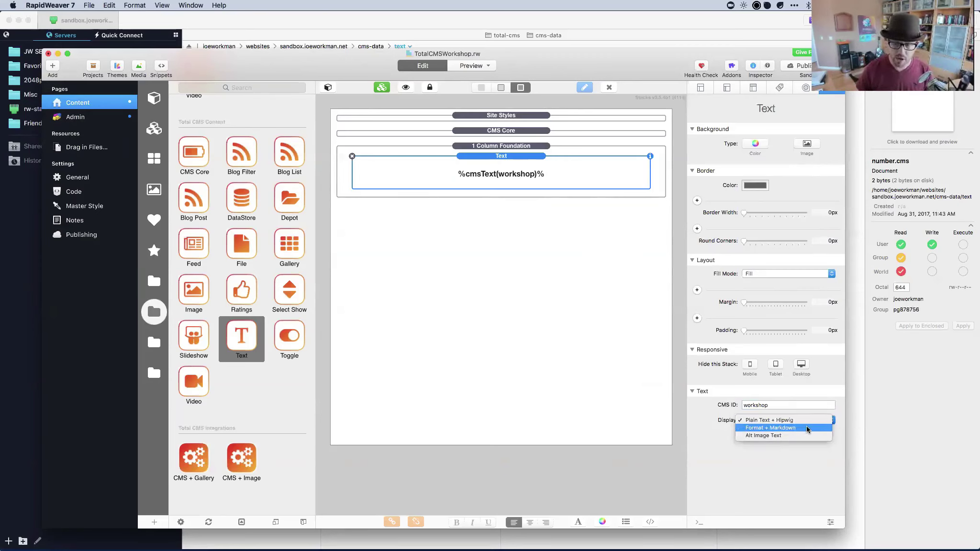
pyautogui.click(807, 428)
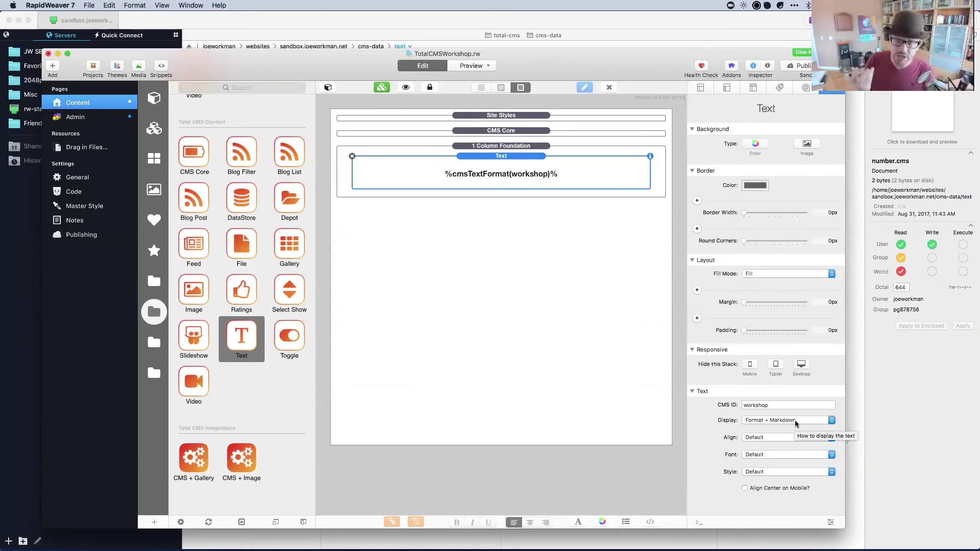
pyautogui.click(796, 422)
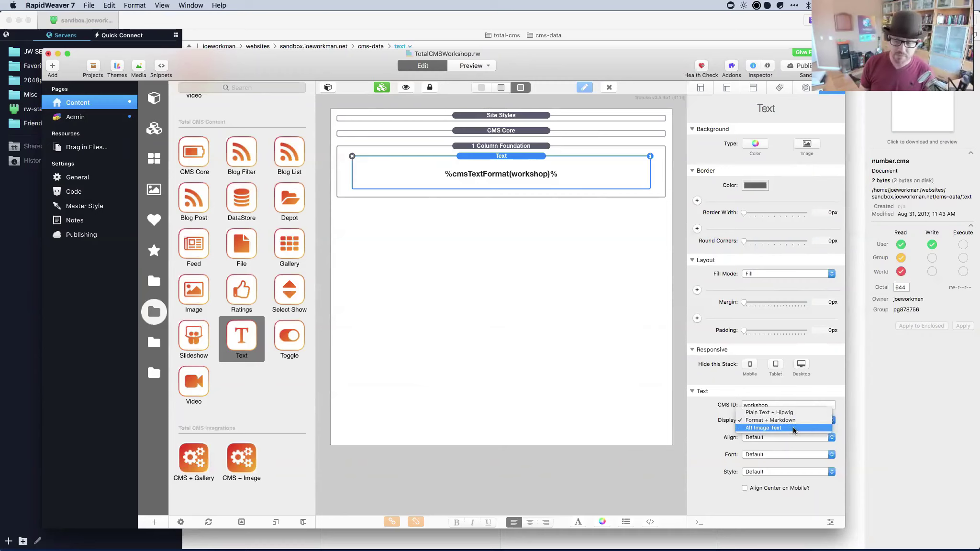
pyautogui.click(794, 429)
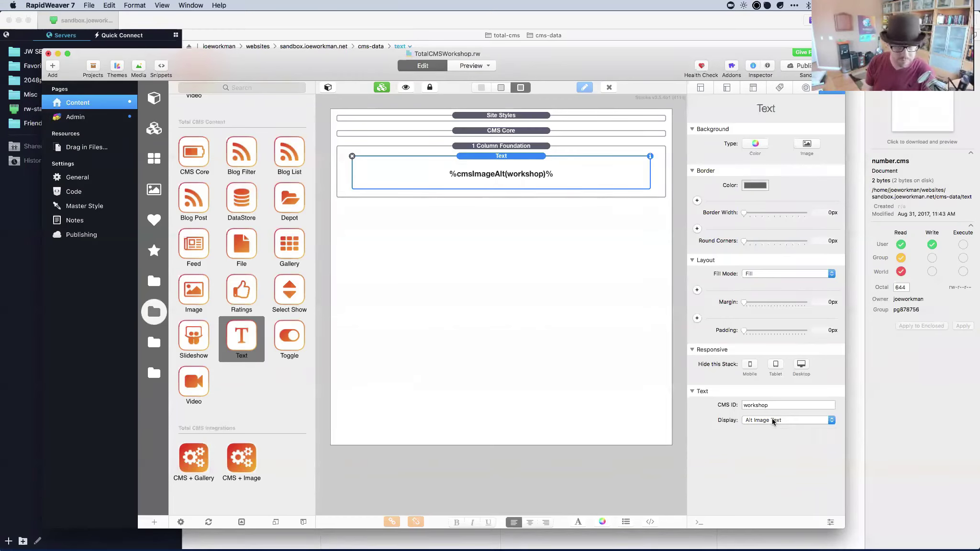
pyautogui.click(773, 421)
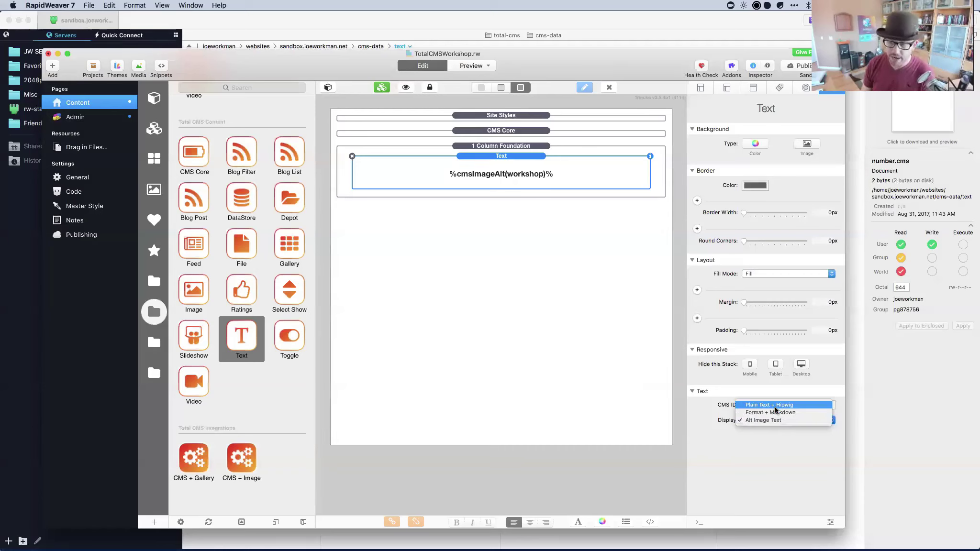
pyautogui.click(777, 407)
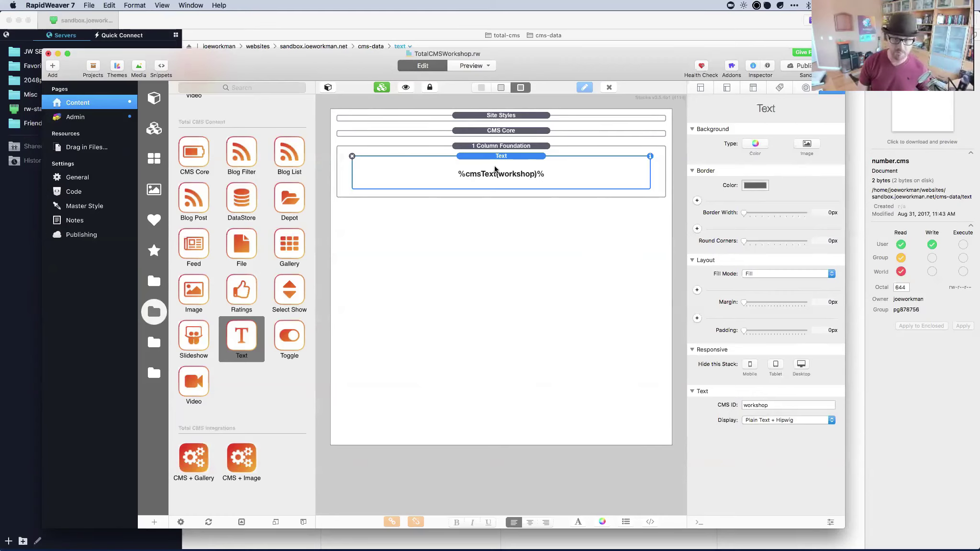
# Preview the Content page in Safari and inspect its text element.
pyautogui.press('super+shift+p')
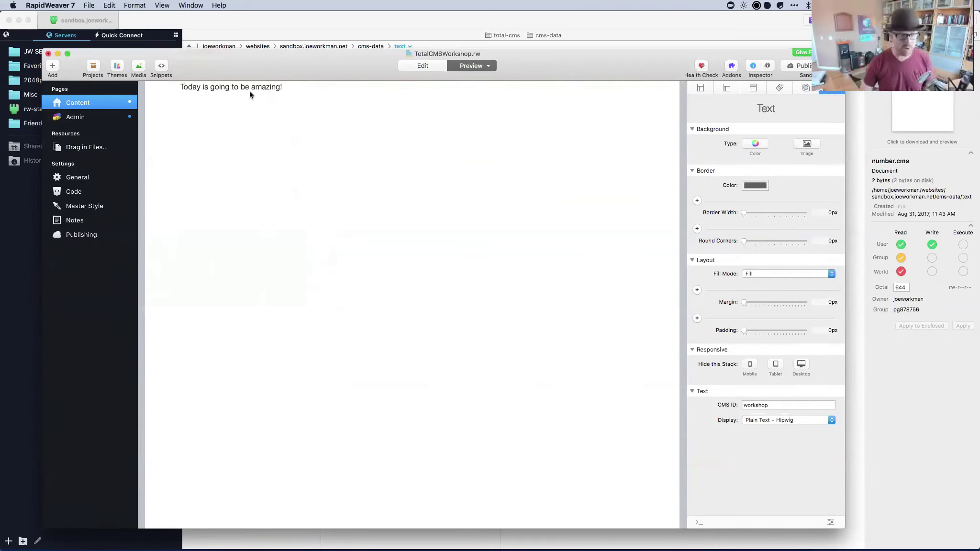
pyautogui.press('super+alt+p')
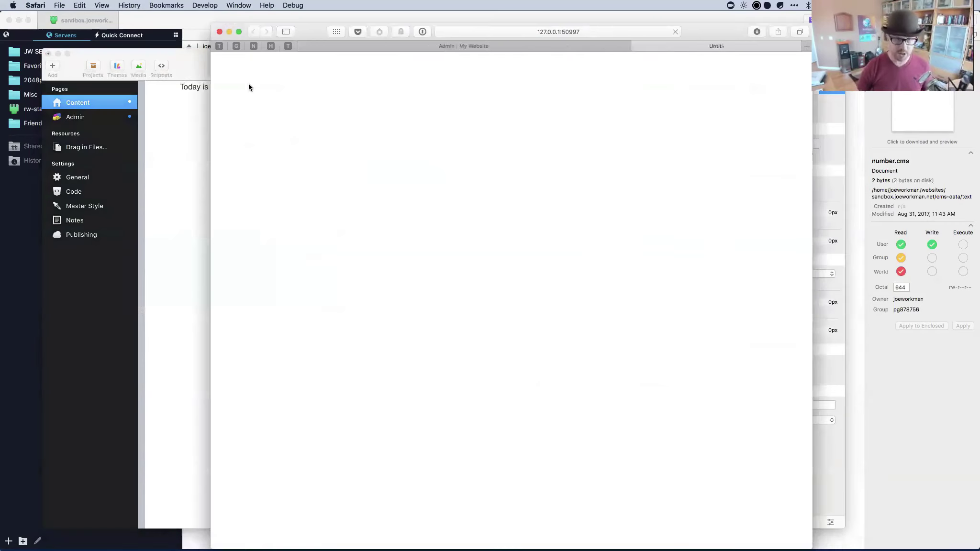
pyautogui.moveTo(298, 31); pyautogui.dragTo(213, 31)
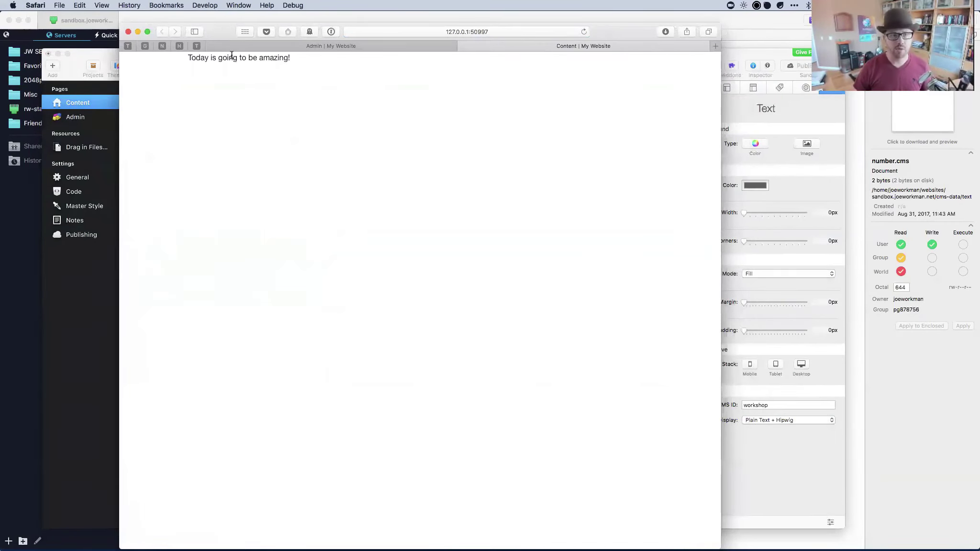
pyautogui.rightClick(232, 57)
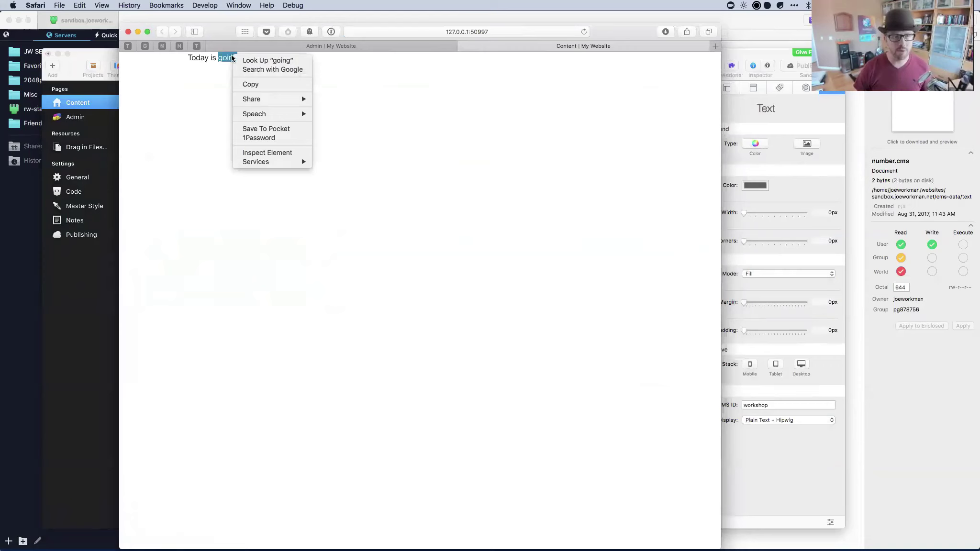
pyautogui.click(277, 154)
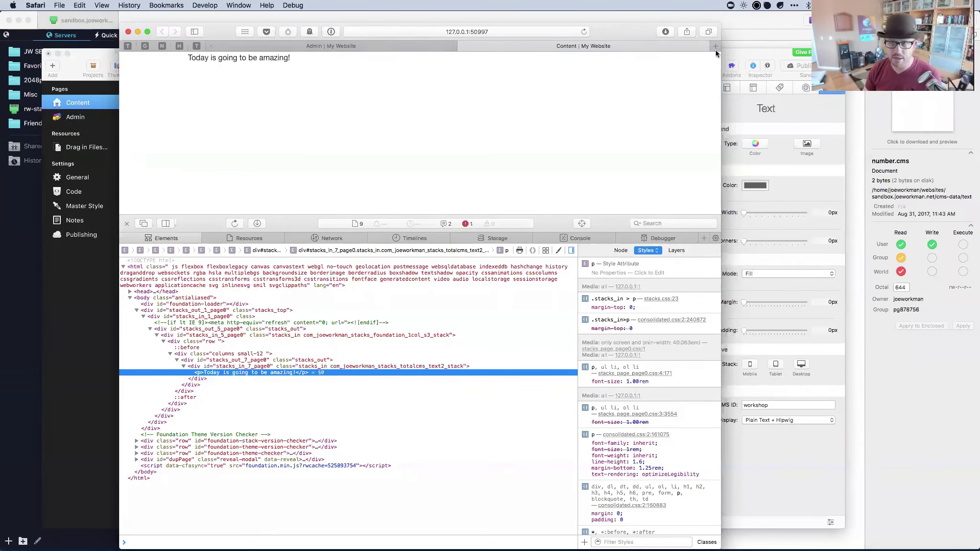
# Select the Admin page in RapidWeaver and view its preview in Safari.
pyautogui.press('super+Tab')
pyautogui.click(89, 118)
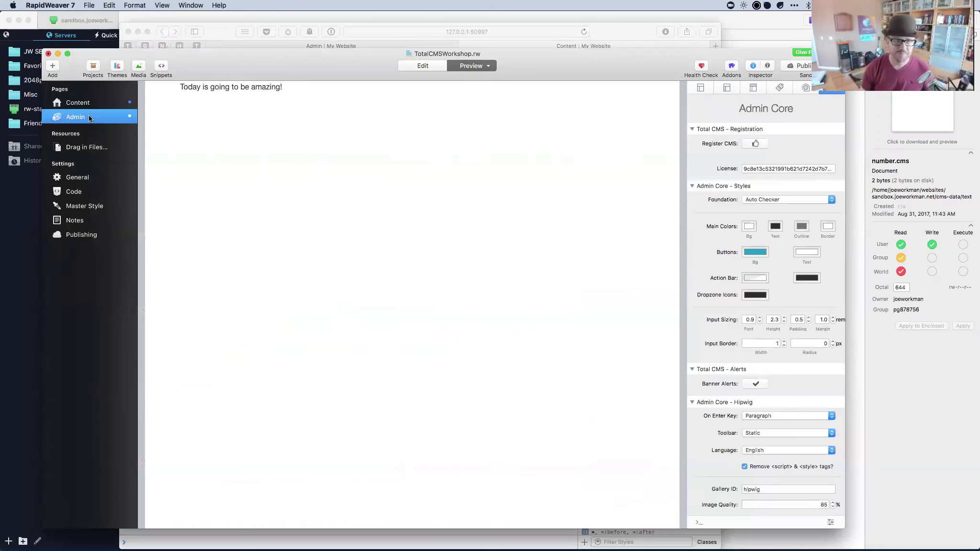
pyautogui.press('super+Tab')
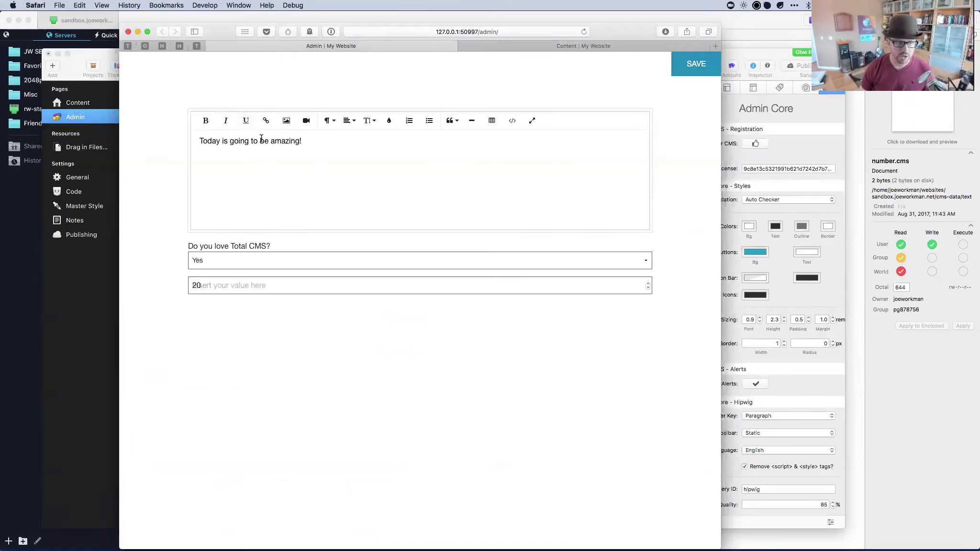
# Bold 'amazing' in the admin editor, then open Web Inspector on the Content page.
pyautogui.doubleClick(281, 140)
pyautogui.click(205, 121)
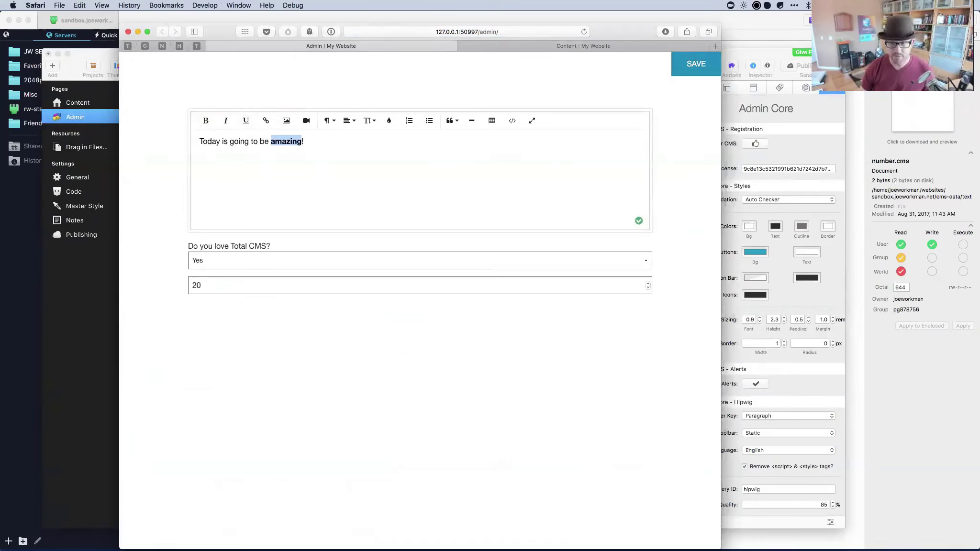
pyautogui.click(606, 45)
pyautogui.press('super+alt+i')
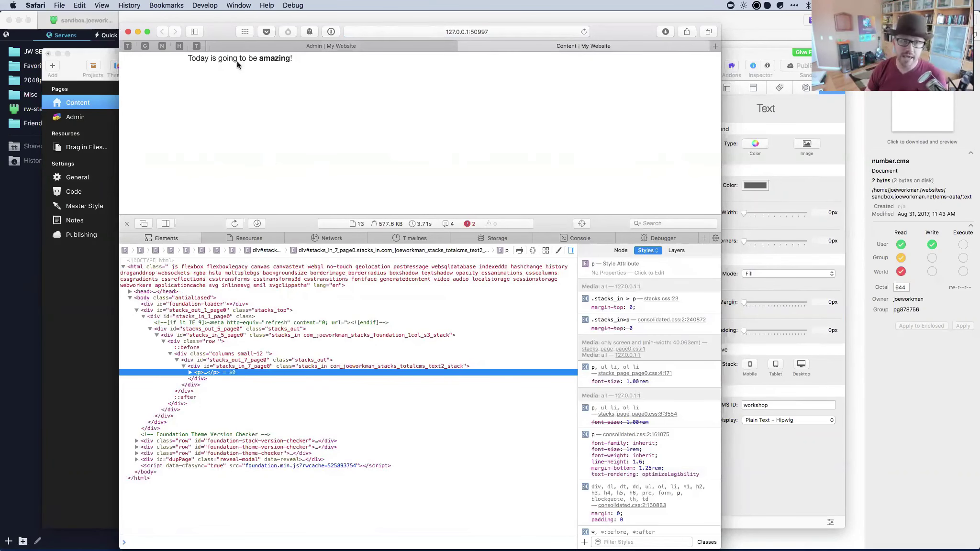
# Confirm in Web Inspector that 'amazing' sits in a <strong> element, then switch to Transmit.
pyautogui.tripleClick(271, 58)
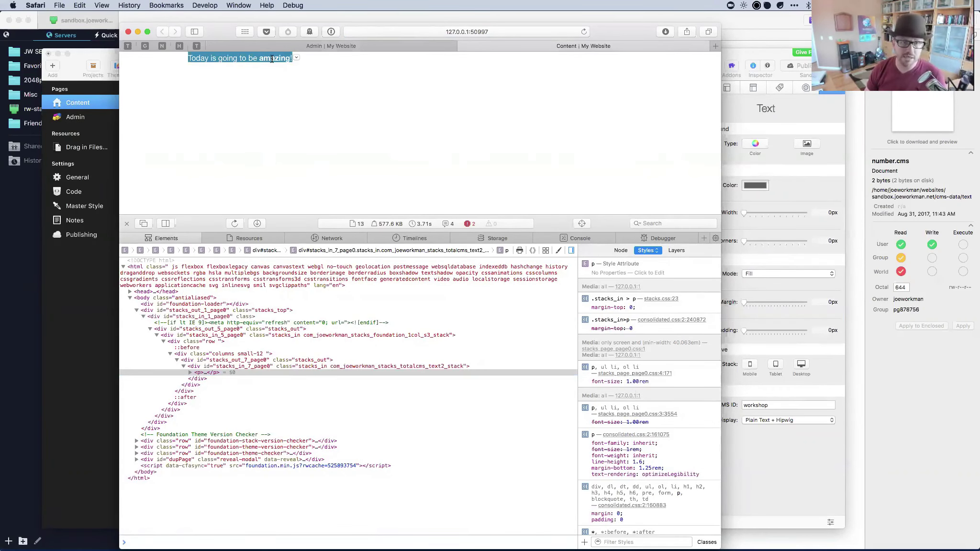
pyautogui.click(190, 372)
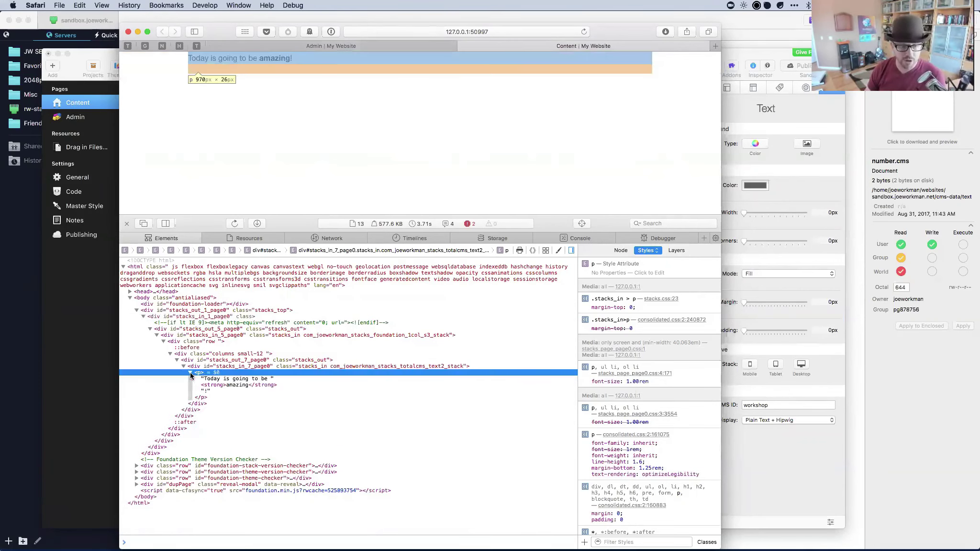
pyautogui.click(238, 379)
pyautogui.click(210, 386)
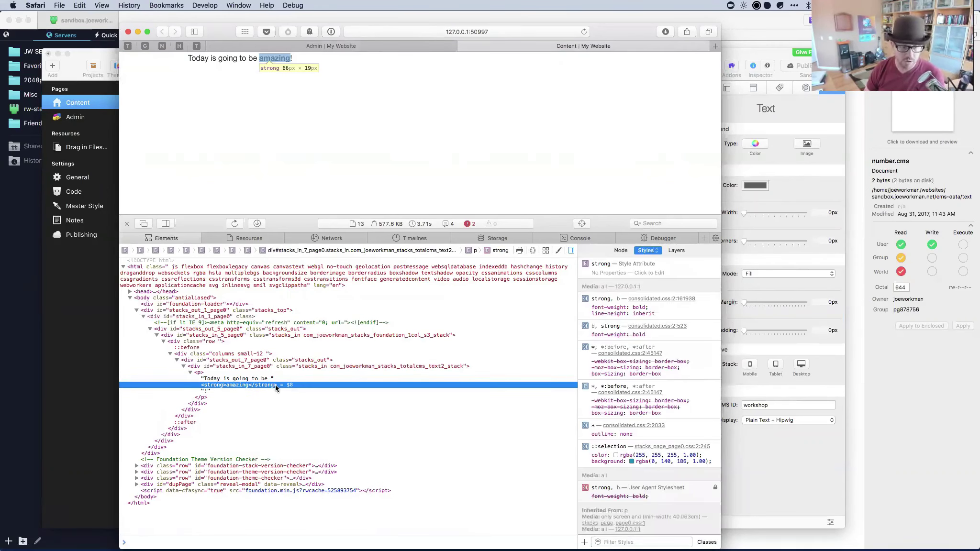
pyautogui.press('super+Tab')
pyautogui.press('super+Tab')
pyautogui.press('super+Tab')
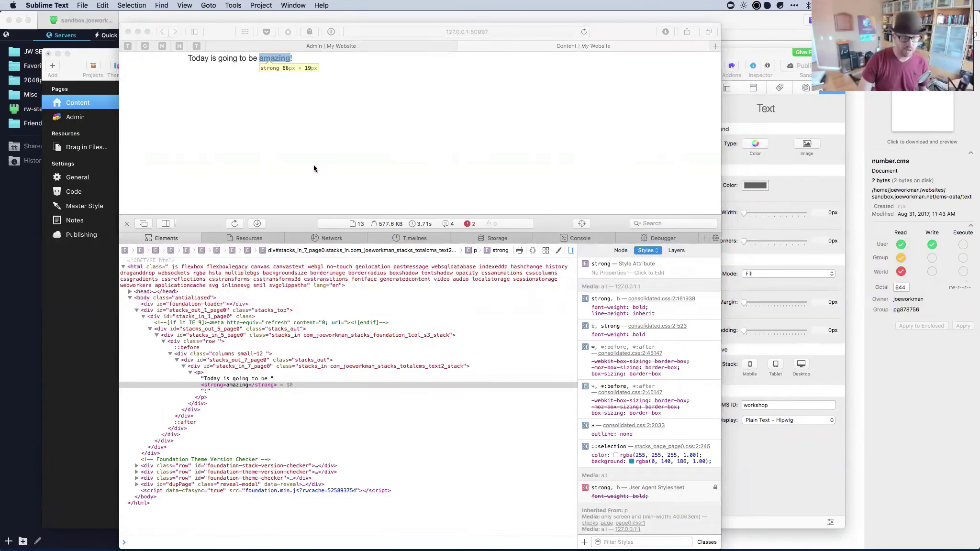
pyautogui.press('super+Tab')
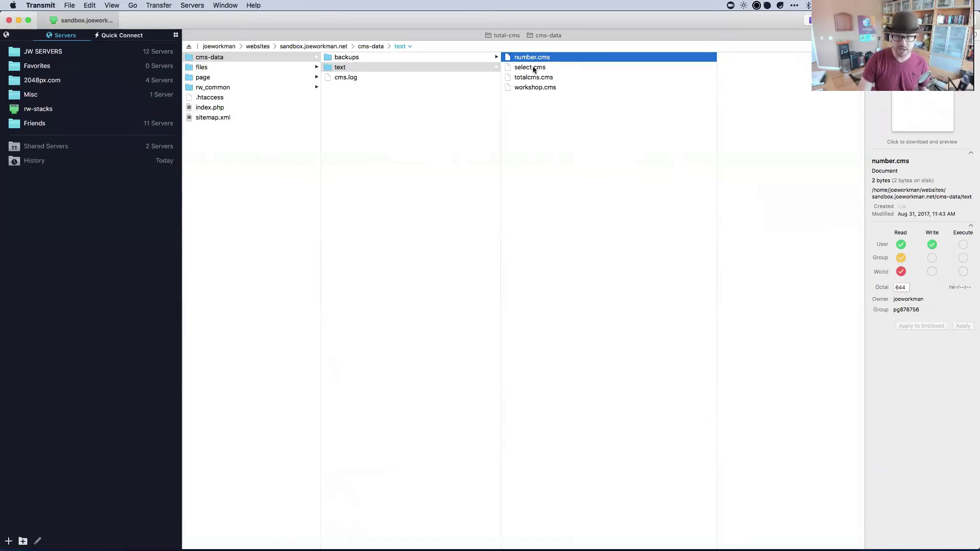
# Open workshop.cms in Sublime Text and examine the <strong> tag around 'amazing'.
pyautogui.click(527, 88)
pyautogui.doubleClick(527, 88)
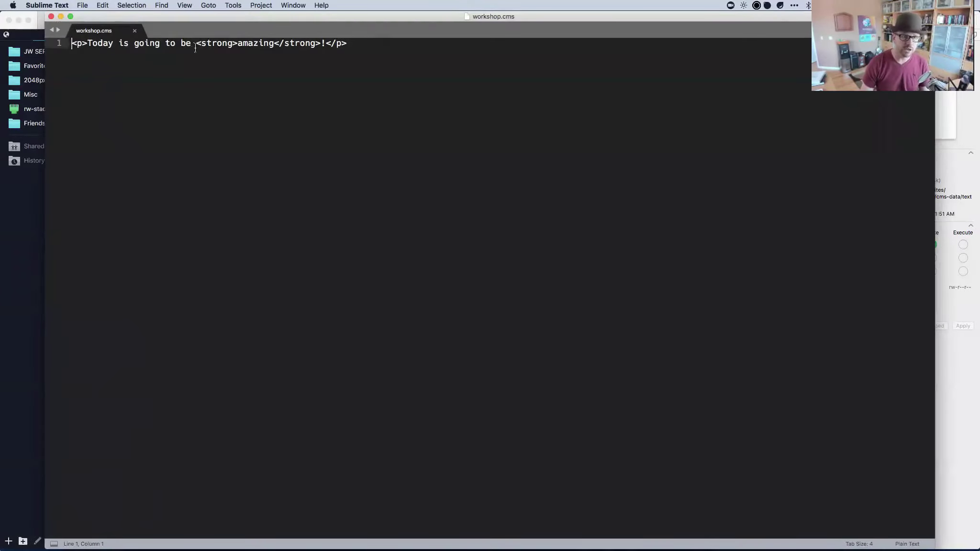
pyautogui.moveTo(196, 42); pyautogui.dragTo(239, 44)
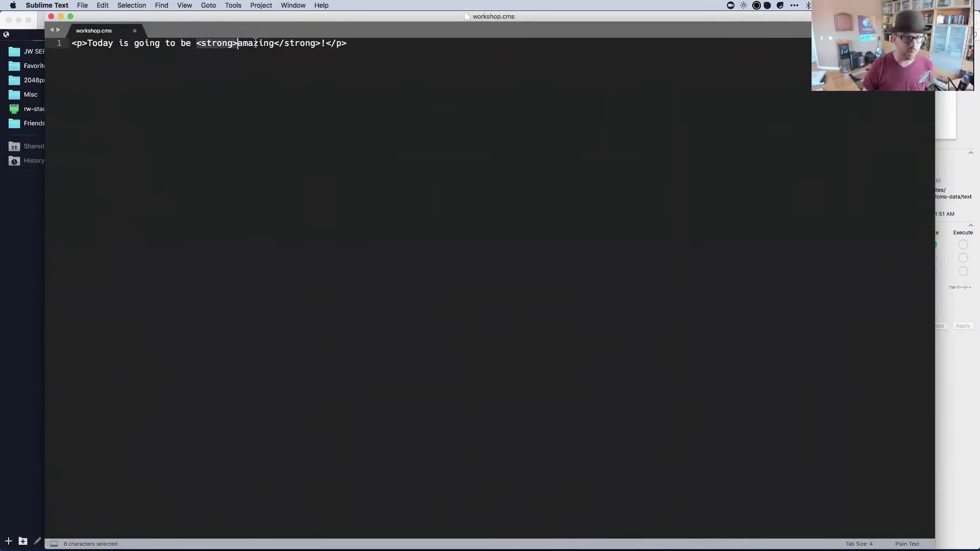
pyautogui.doubleClick(256, 43)
pyautogui.click(289, 43)
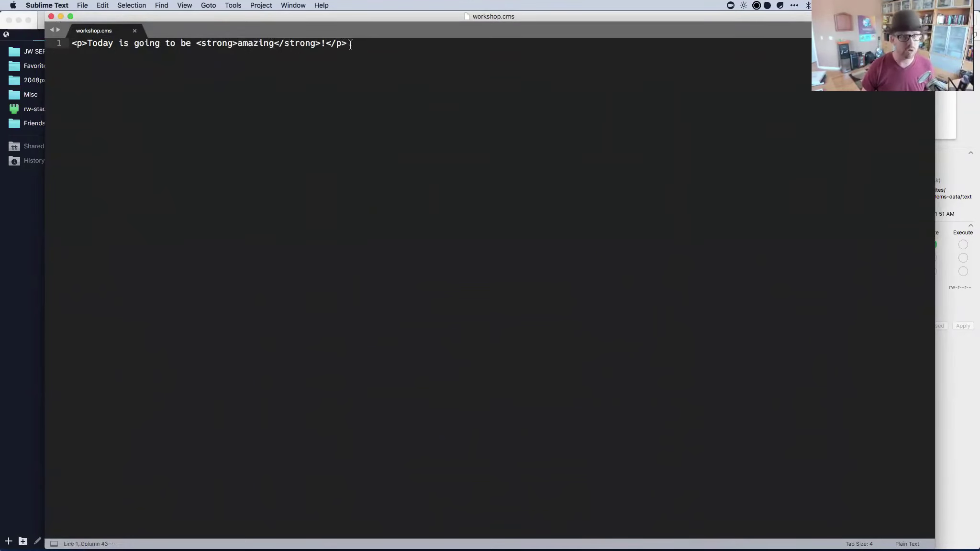
# Close the workshop.cms window and return to RapidWeaver.
pyautogui.click(52, 16)
pyautogui.click(357, 170)
pyautogui.press('super+Tab')
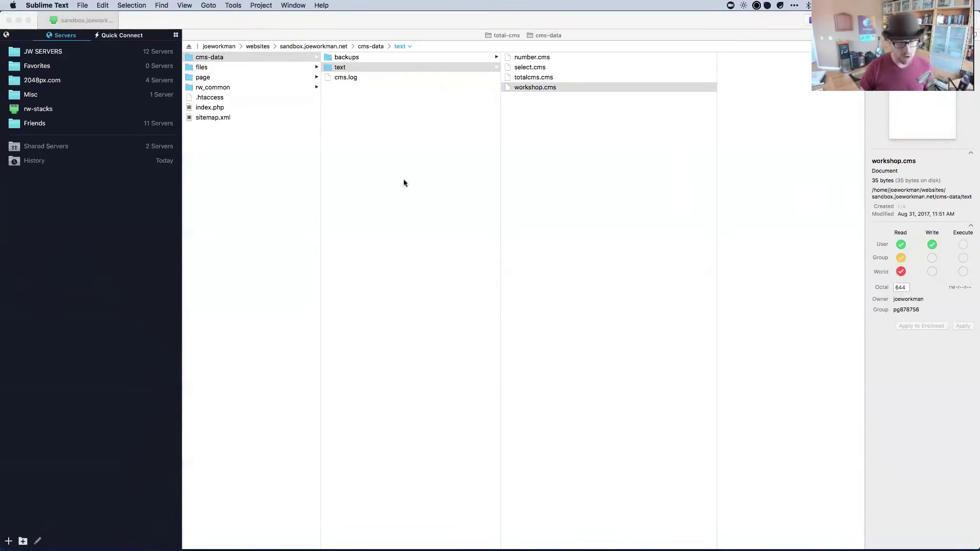
pyautogui.press('super+Tab')
pyautogui.press('Tab')
pyautogui.press('Tab')
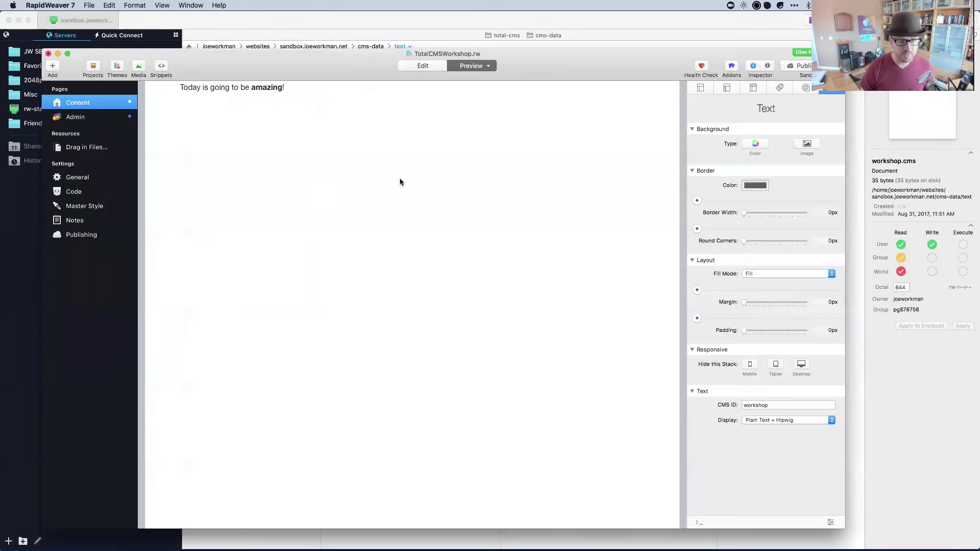
# Switch RapidWeaver from Preview back to Edit mode with Cmd+E.
pyautogui.press('super+e')
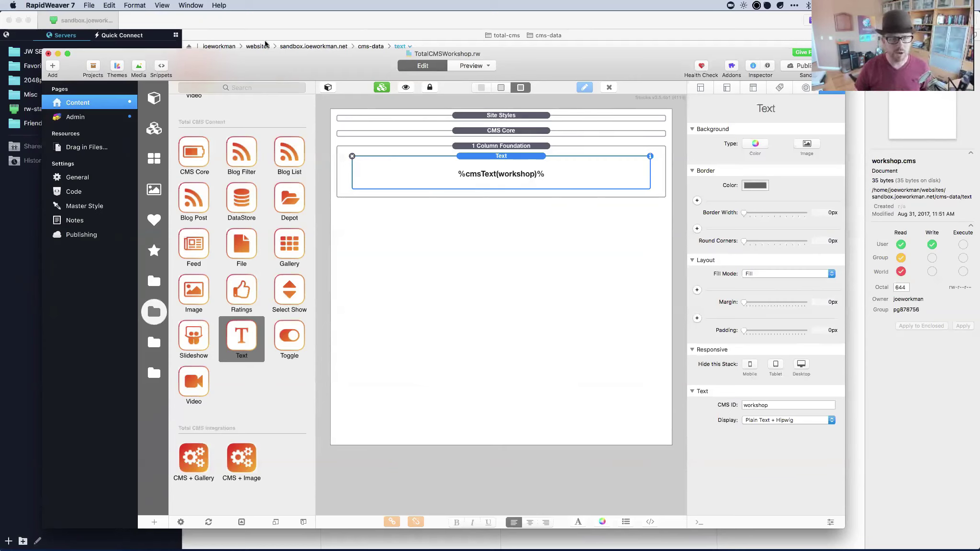
# Duplicate the Admin page's Text stack and set the copy's CMS ID to markdown.
pyautogui.click(76, 118)
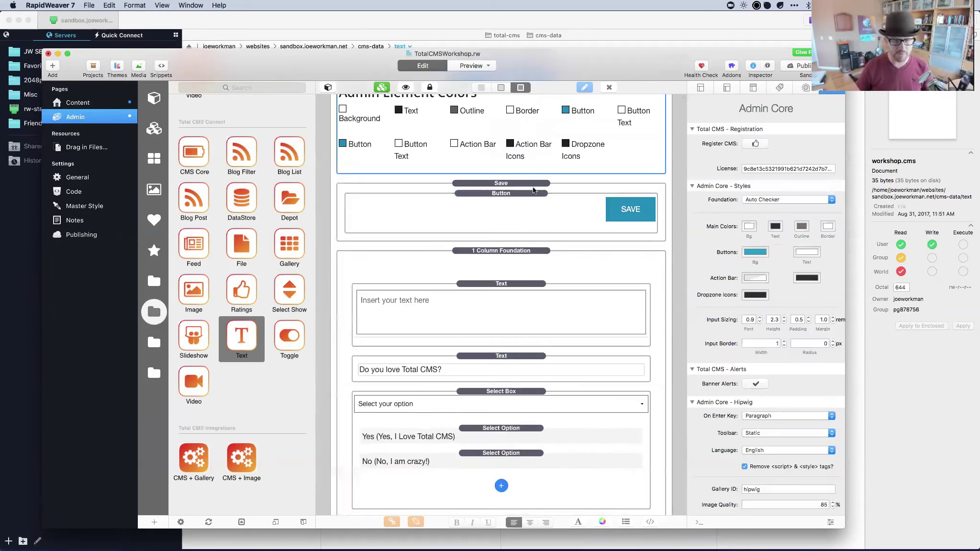
pyautogui.click(505, 285)
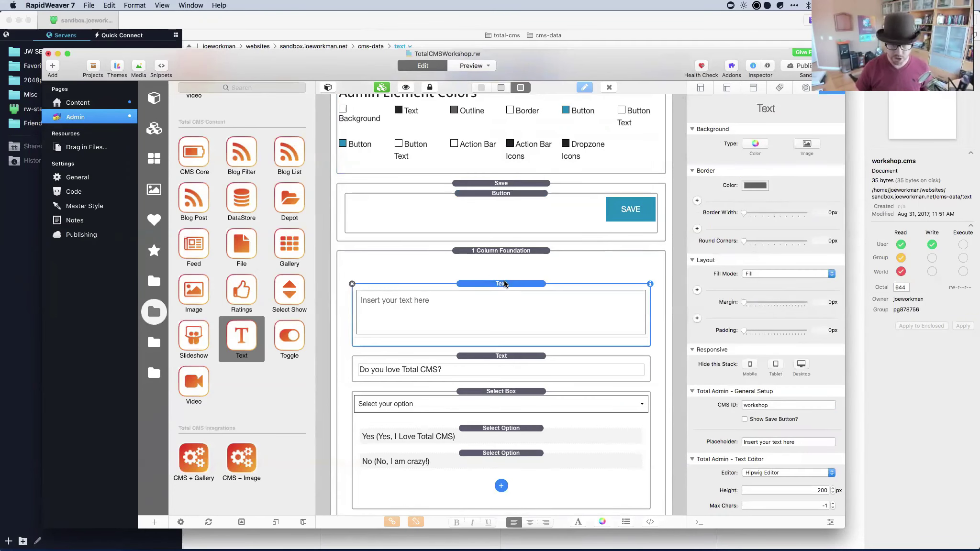
pyautogui.press('cmd+d')
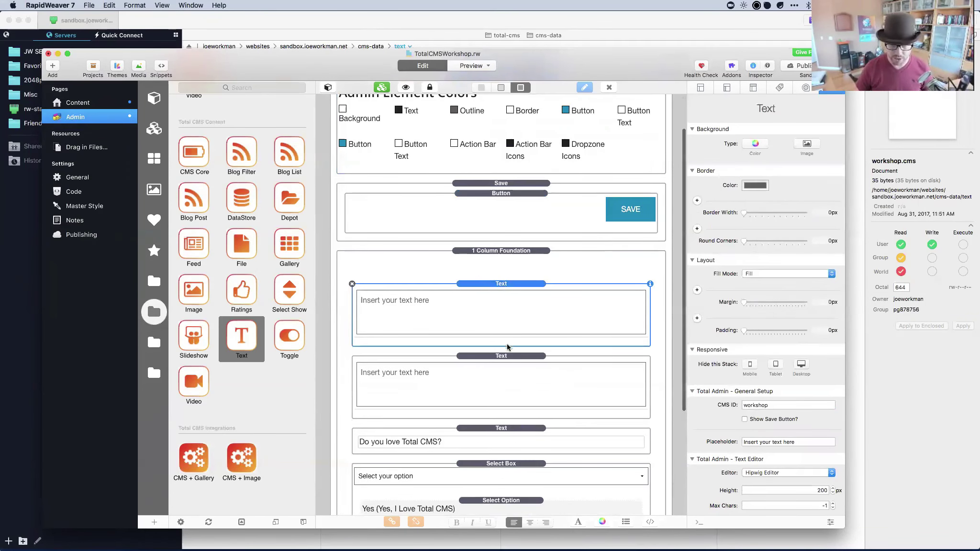
pyautogui.click(506, 358)
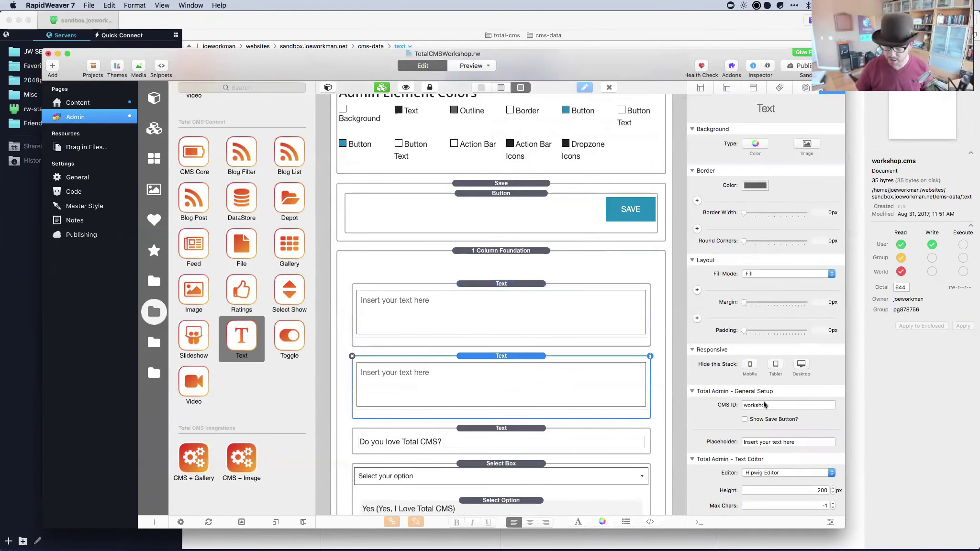
pyautogui.doubleClick(766, 406)
pyautogui.write('markdown')
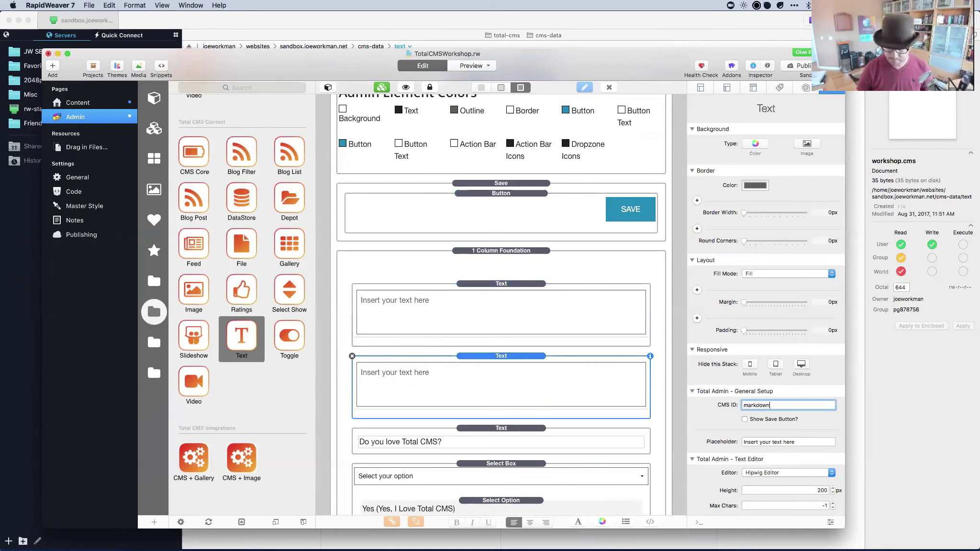
pyautogui.press('Tab')
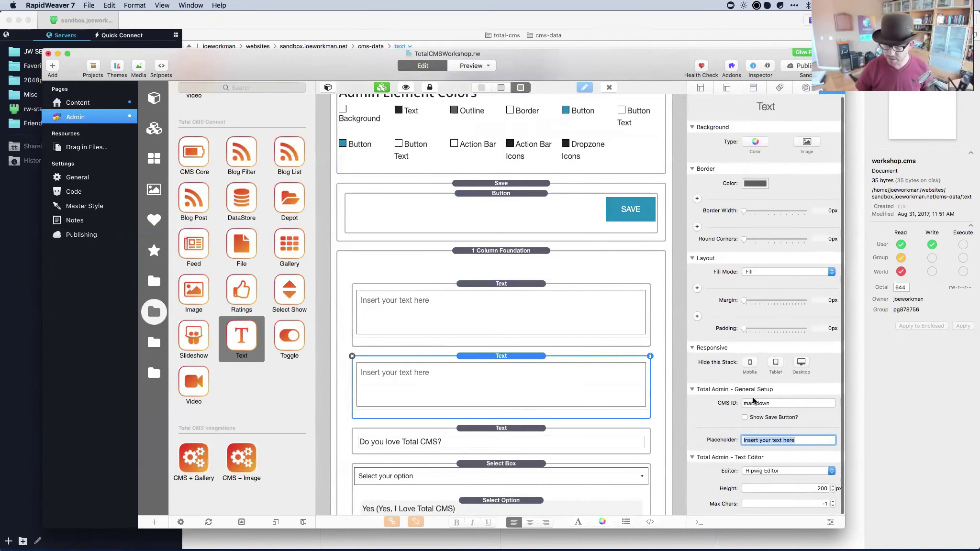
# Set the duplicated field's Editor to Text/Markdown Editor.
pyautogui.click(761, 472)
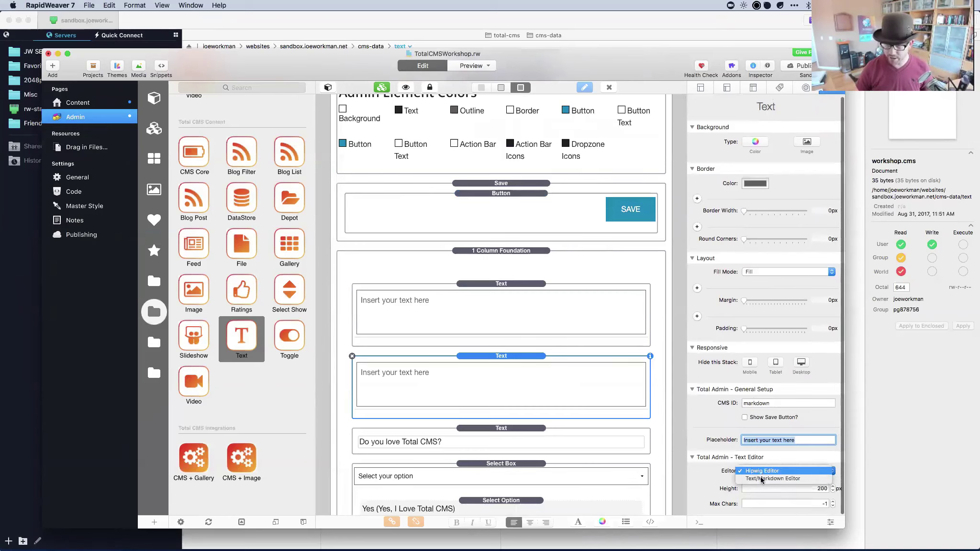
pyautogui.click(761, 482)
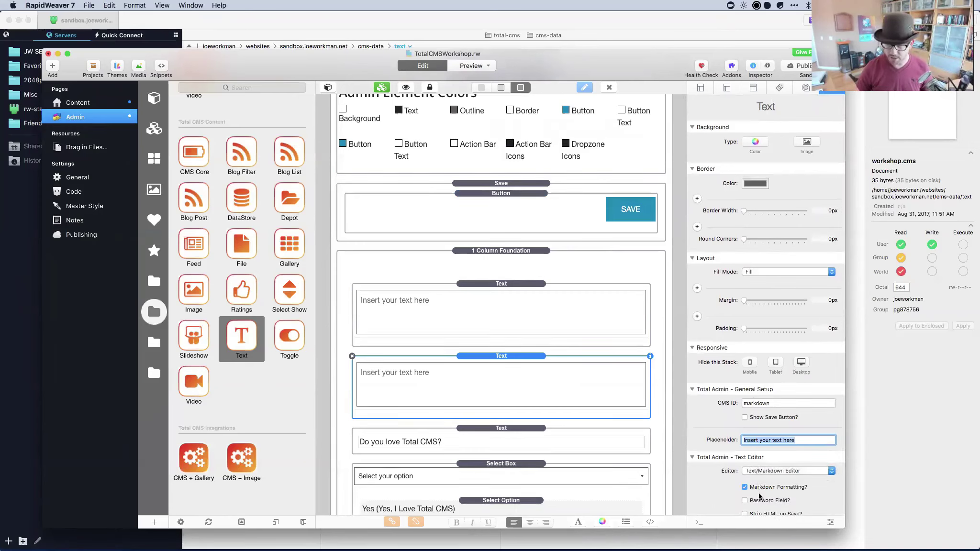
pyautogui.scroll(-2, 785, 474)
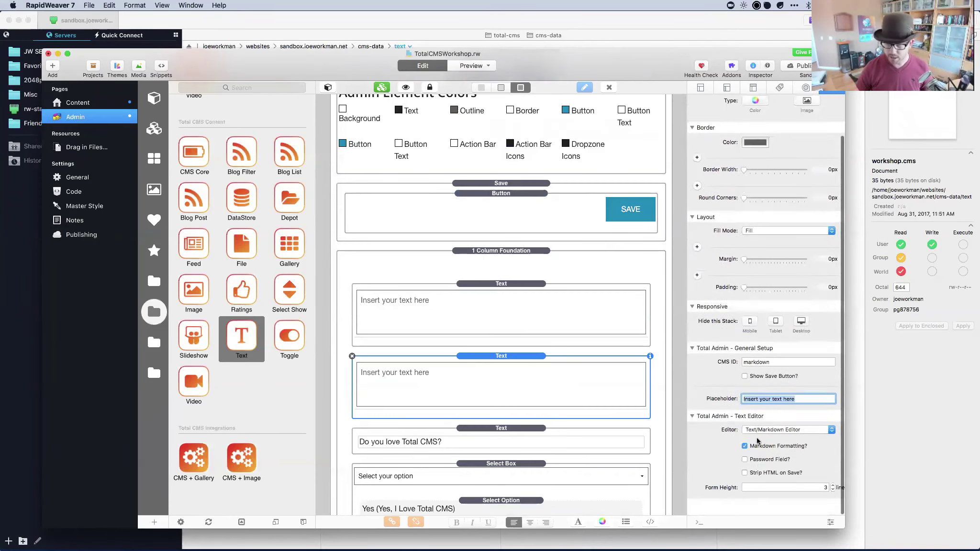
pyautogui.click(478, 360)
# Preview the Admin page and open it in Safari.
pyautogui.press('super+r')
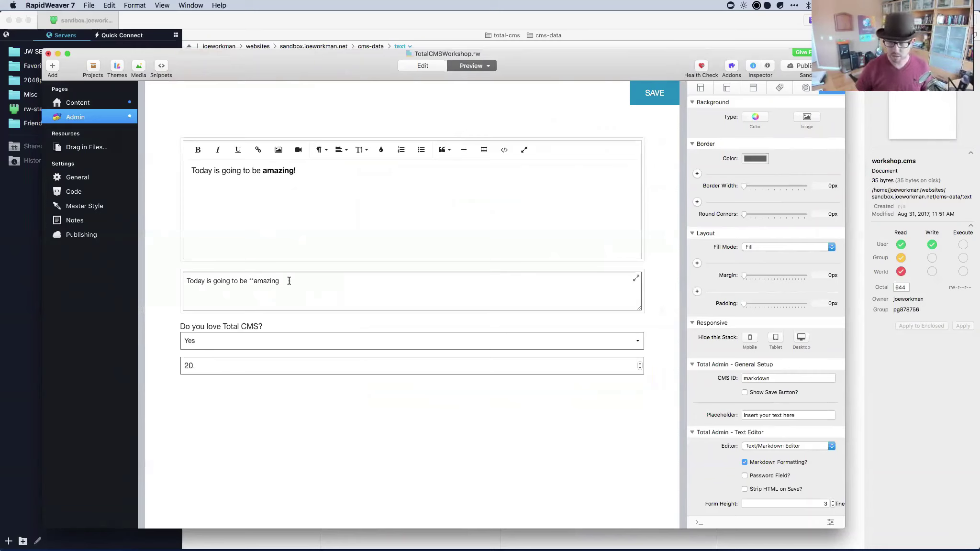
pyautogui.doubleClick(314, 285)
pyautogui.press('super+Tab')
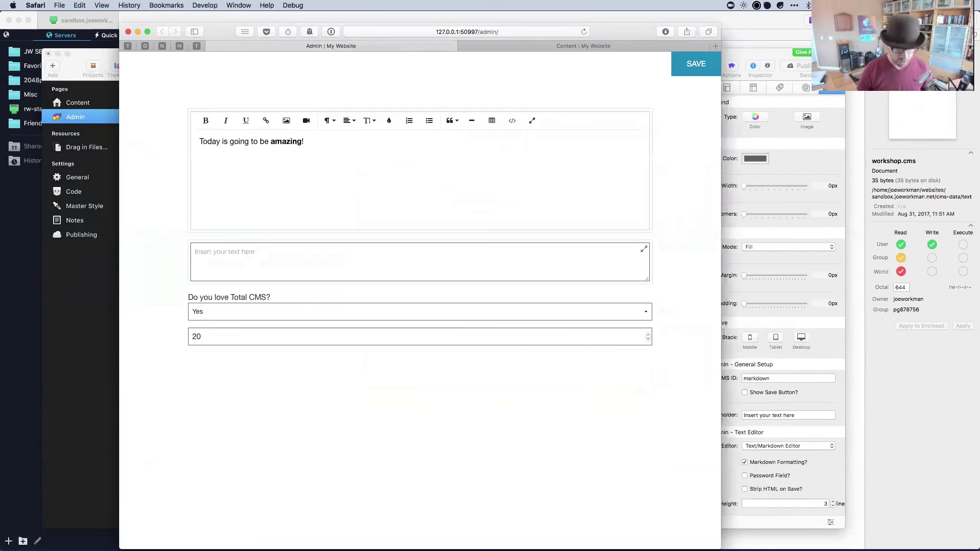
# Enter '### Markdown H3' and 'This is a **prargraph**!' in the markdown field.
pyautogui.write('This is ')
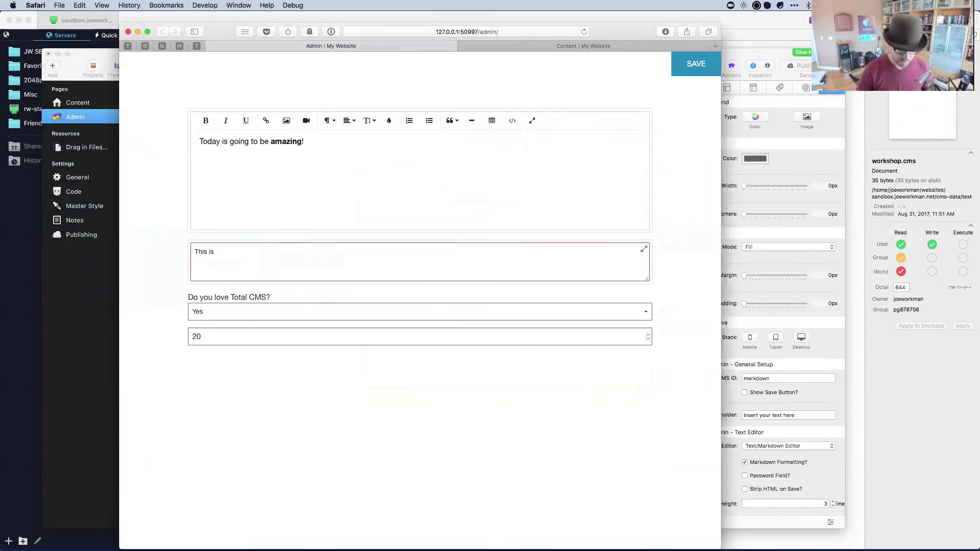
pyautogui.write('**')
pyautogui.press('Return')
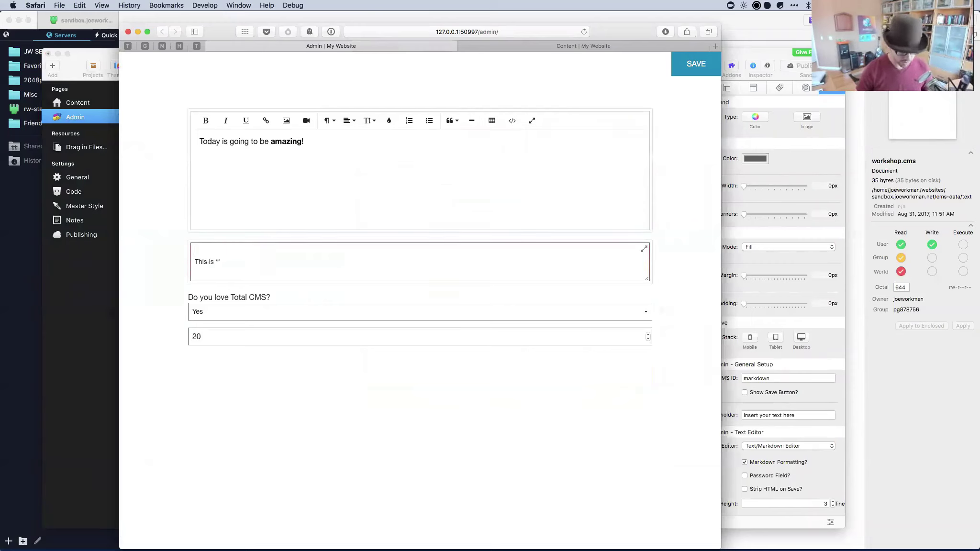
pyautogui.write('### ')
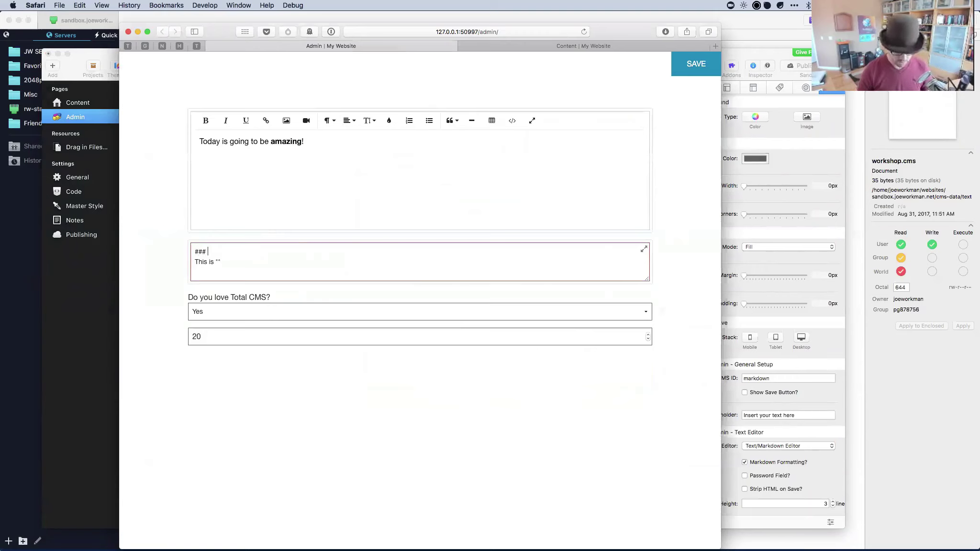
pyautogui.write('Markdown H')
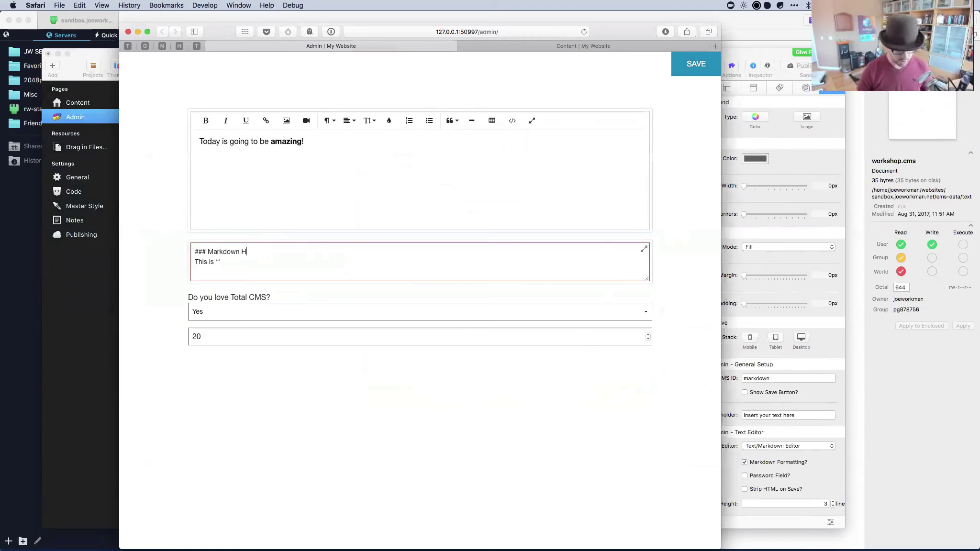
pyautogui.write('3')
pyautogui.press('Return')
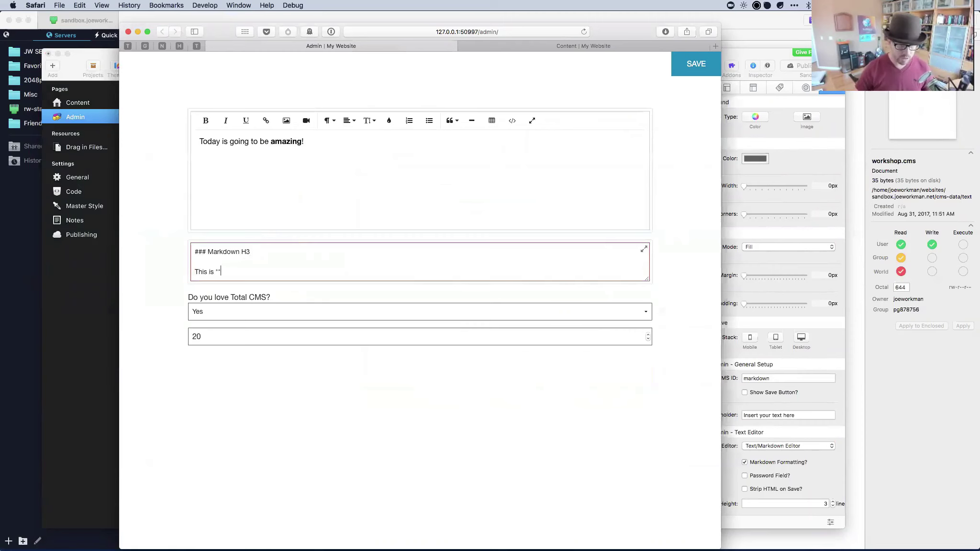
pyautogui.press('BackSpace')
pyautogui.write('a *')
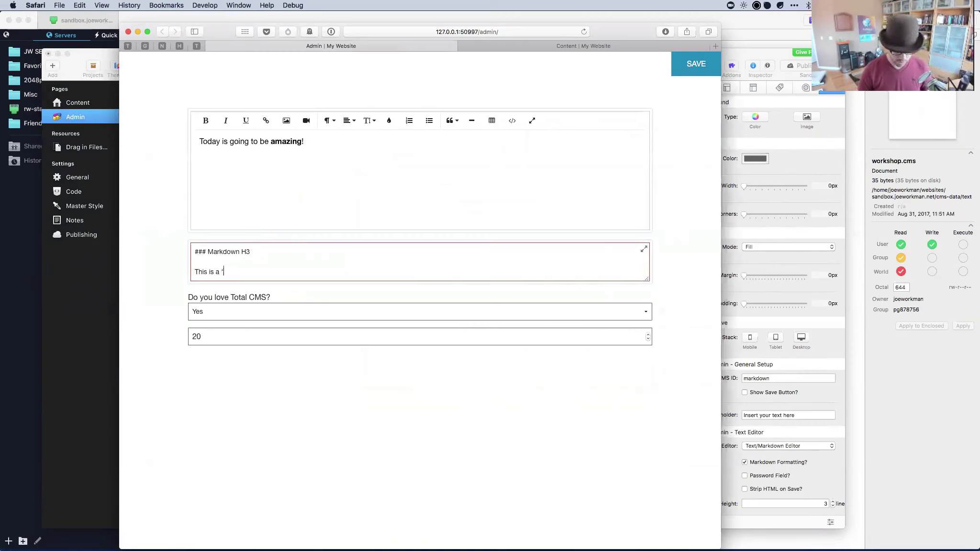
pyautogui.write('*prargrag')
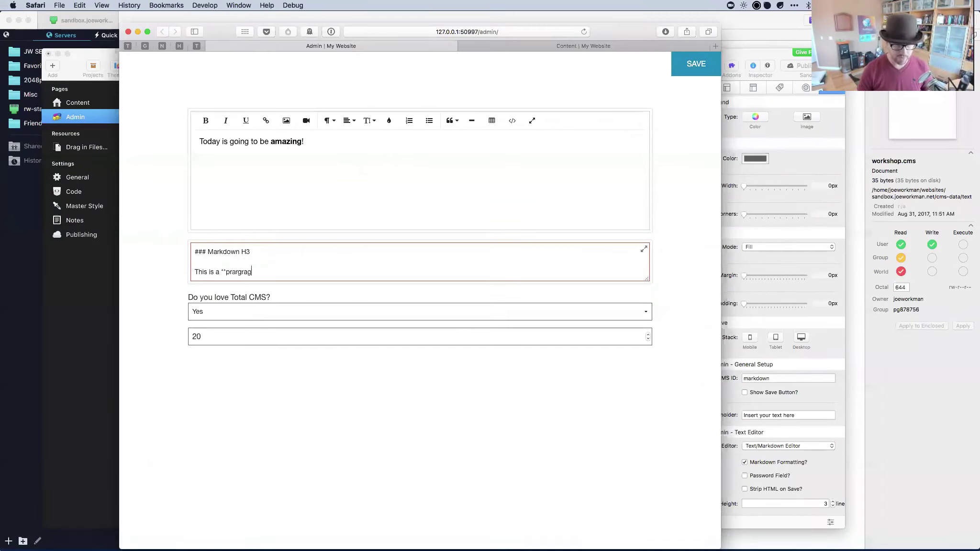
pyautogui.press('BackSpace')
pyautogui.press('BackSpace')
pyautogui.write('p')
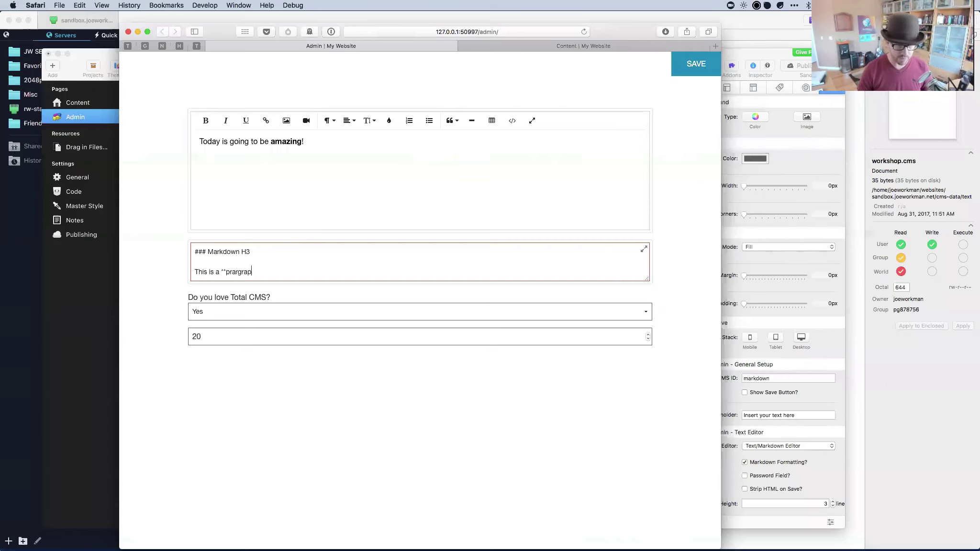
pyautogui.write('h**!~')
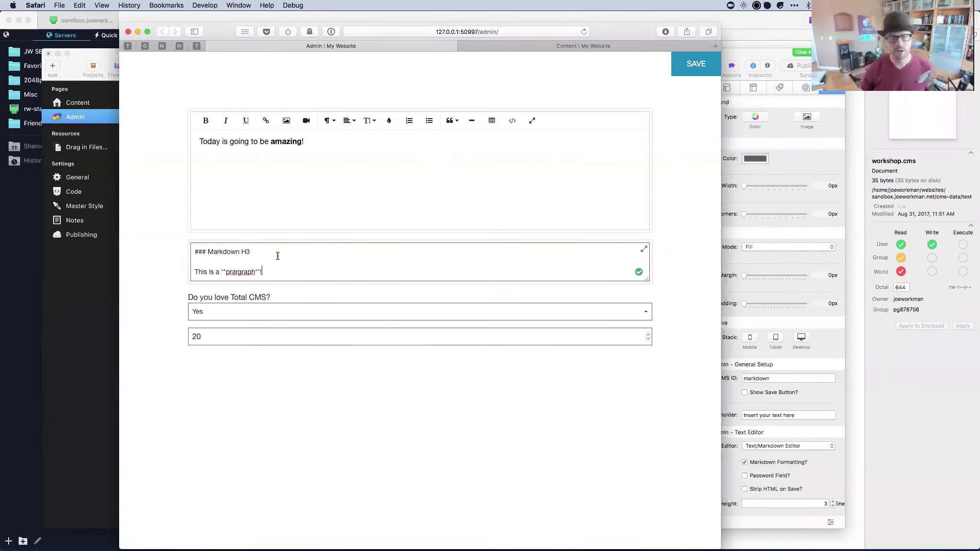
# Reload the admin page to confirm the saved markdown, then return to RapidWeaver.
pyautogui.press('super+r')
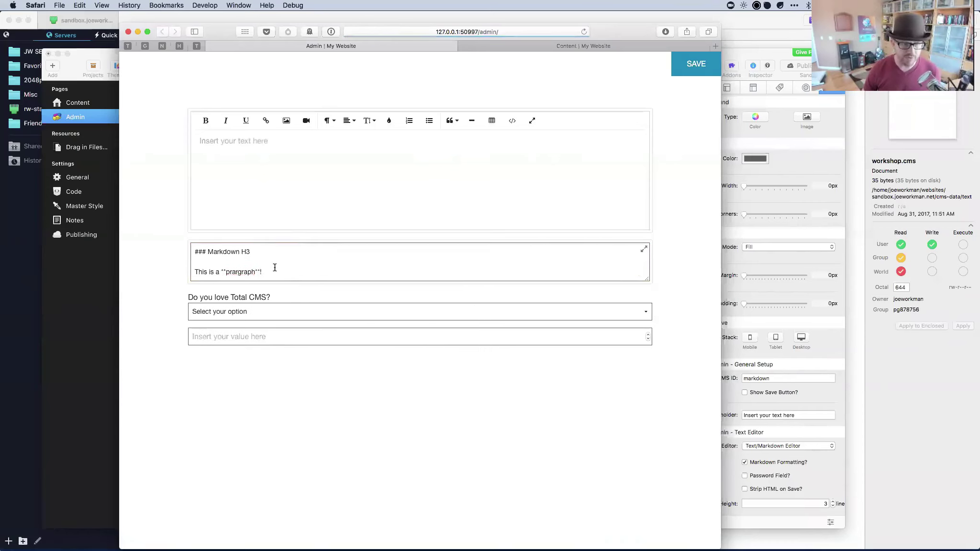
pyautogui.click(287, 261)
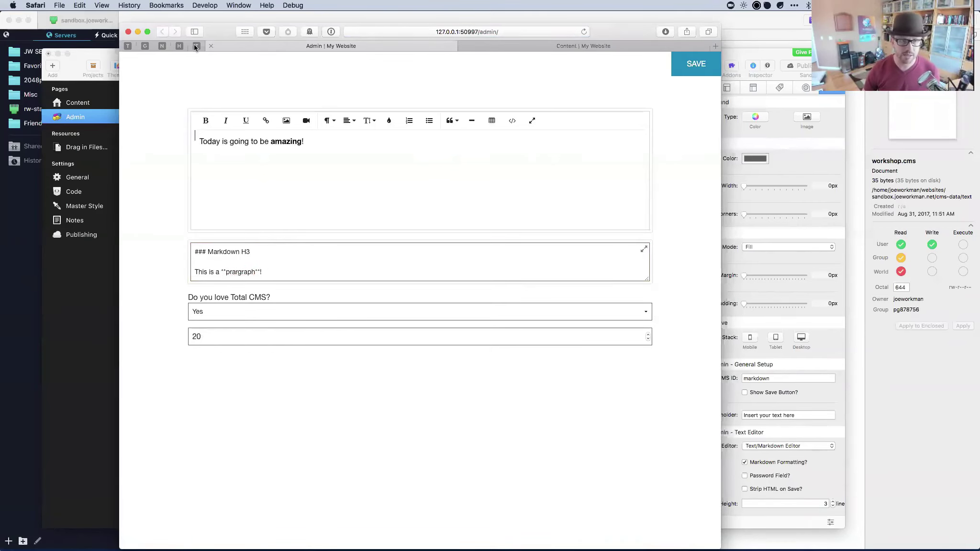
pyautogui.click(101, 50)
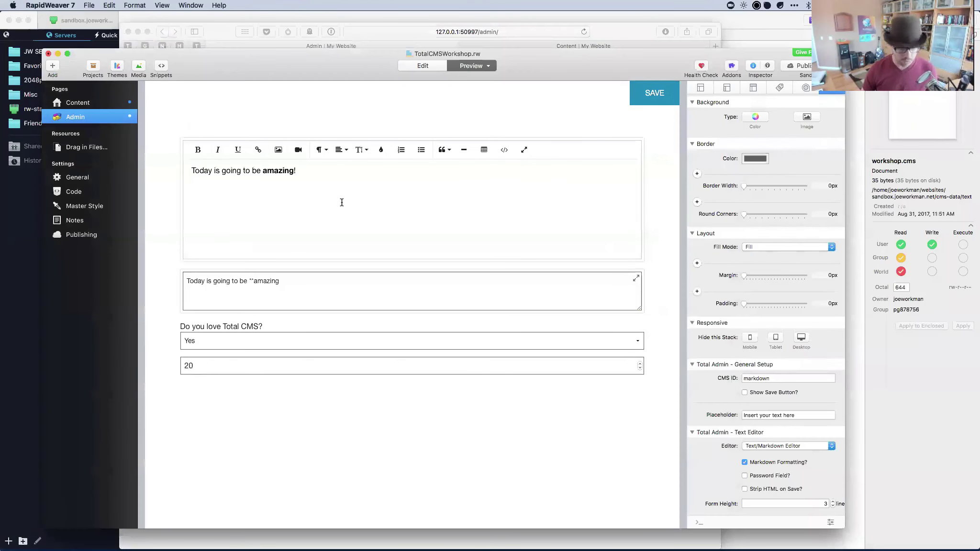
# Duplicate the Text stack on the Content page.
pyautogui.press('super+e')
pyautogui.click(71, 103)
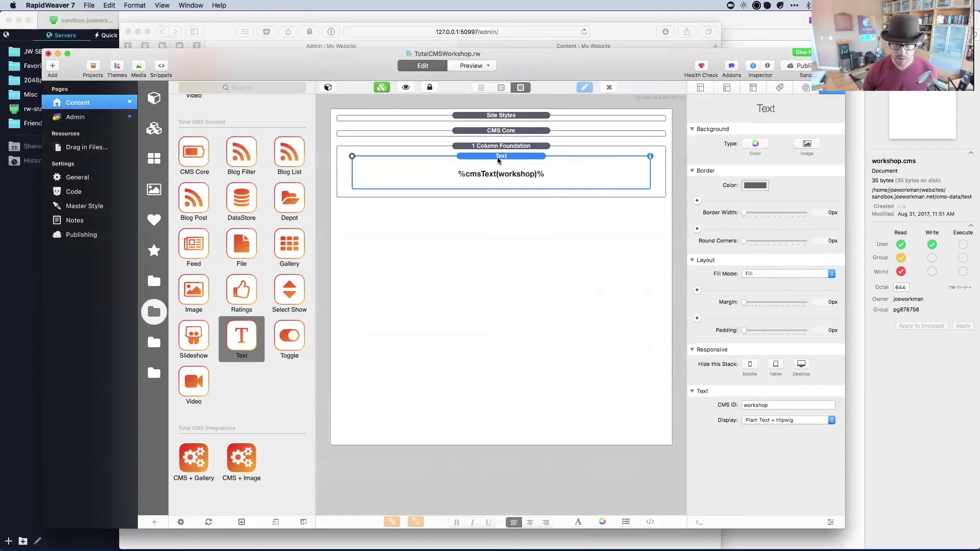
pyautogui.press('super+d')
pyautogui.click(498, 201)
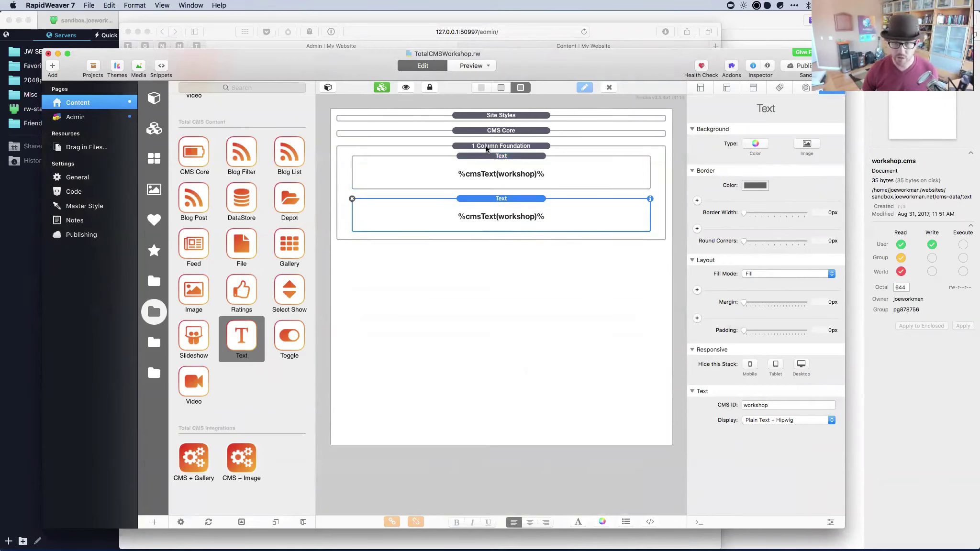
# Set the 1 Column Foundation's top and bottom padding to 3.
pyautogui.click(488, 146)
pyautogui.scroll(-5, 769, 405)
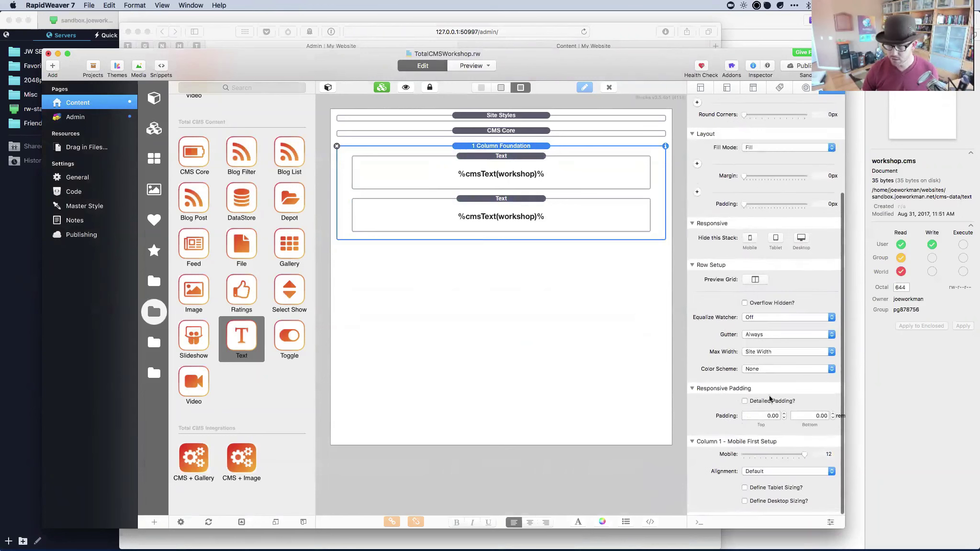
pyautogui.click(766, 420)
pyautogui.write('3')
pyautogui.press('Tab')
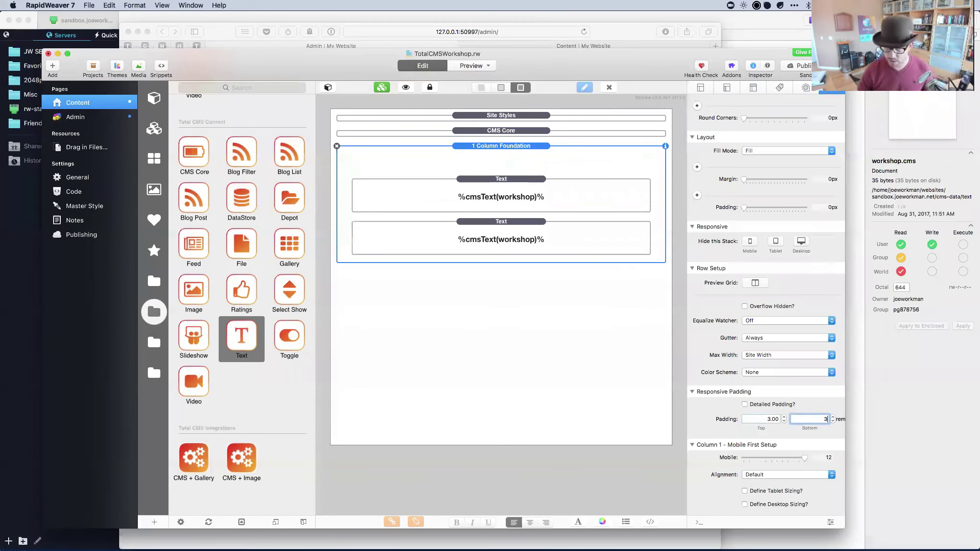
pyautogui.write('3')
pyautogui.press('Tab')
# Copy the foundation and delete one Text stack from each, leaving one per foundation.
pyautogui.click(502, 226)
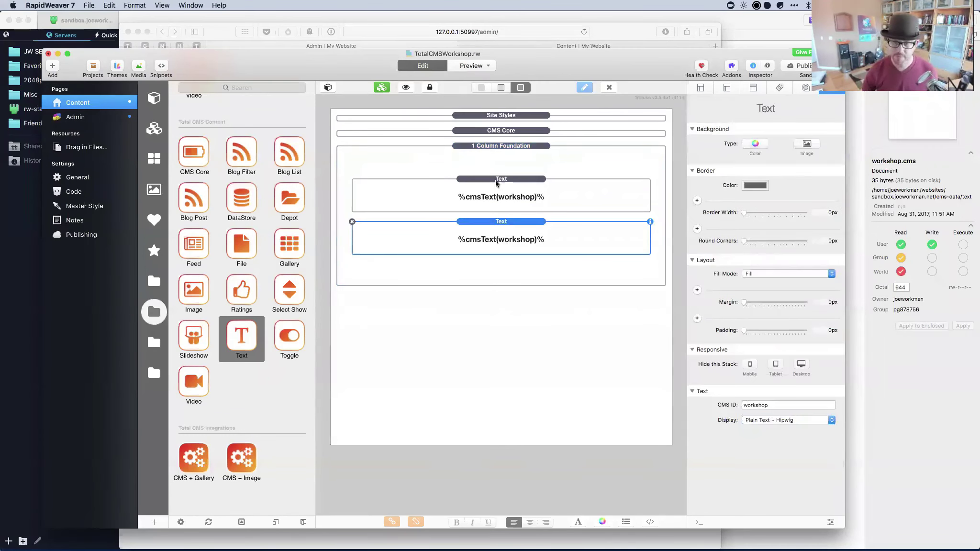
pyautogui.click(495, 160)
pyautogui.press('super+c')
pyautogui.press('super+v')
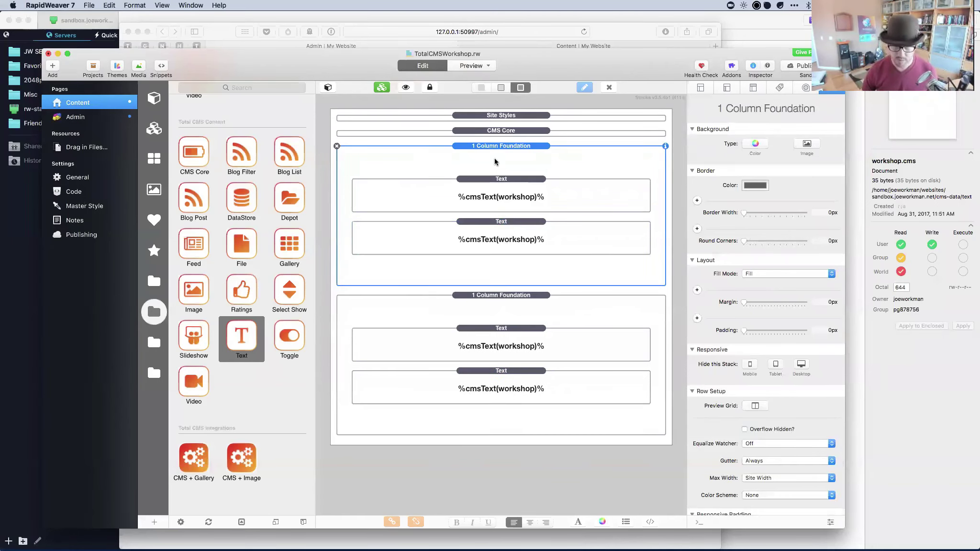
pyautogui.click(495, 242)
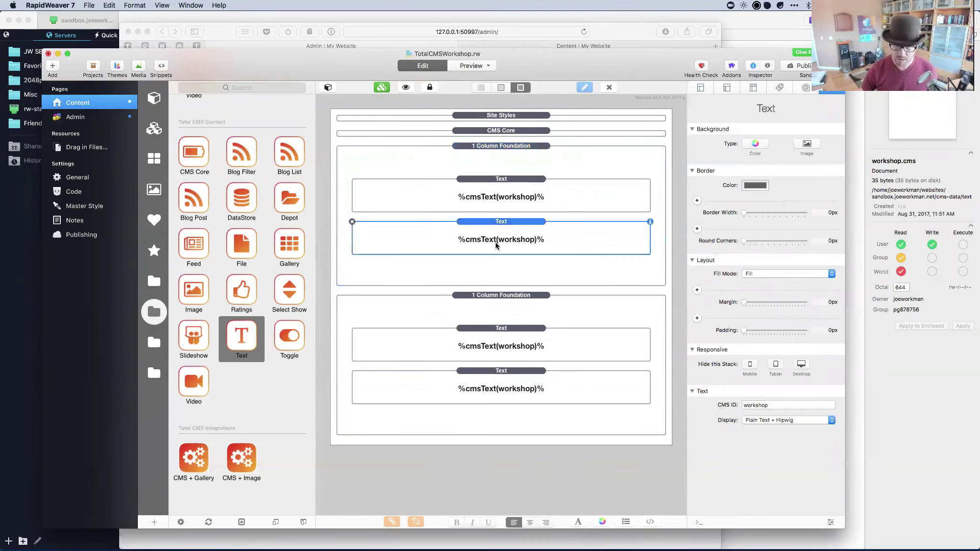
pyautogui.press('Delete')
pyautogui.click(505, 303)
pyautogui.press('Delete')
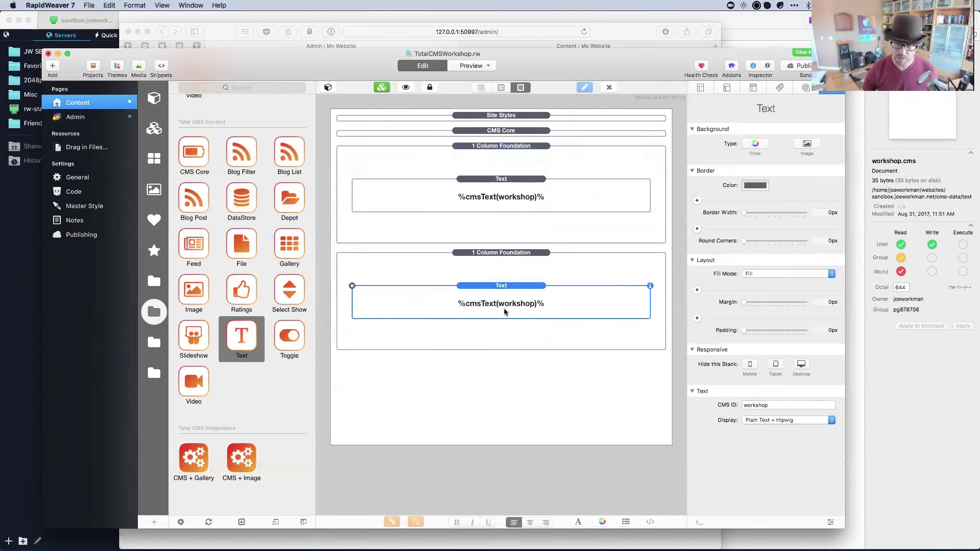
# Change the lower Text stack's CMS ID to 'markdown' and preview the page in Safari.
pyautogui.doubleClick(770, 405)
pyautogui.write('markdown')
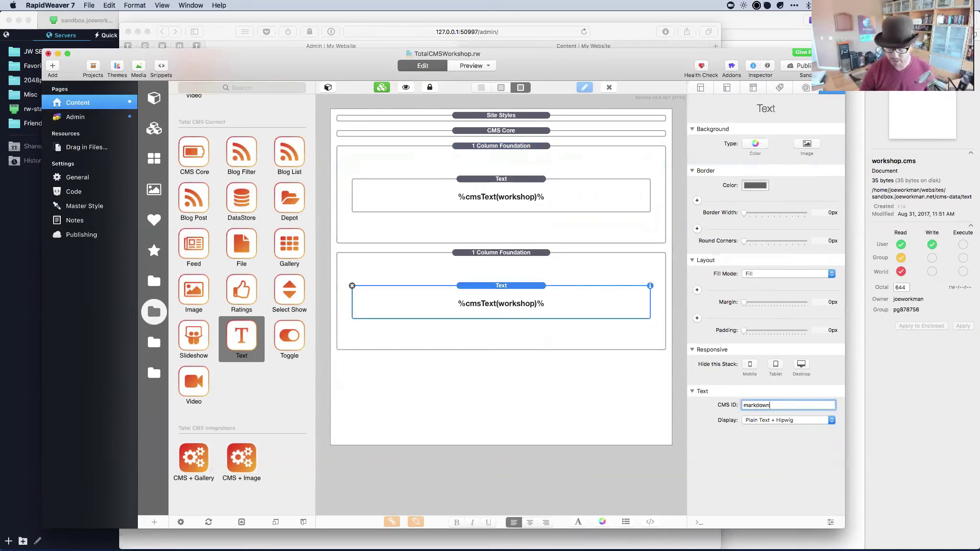
pyautogui.press('Return')
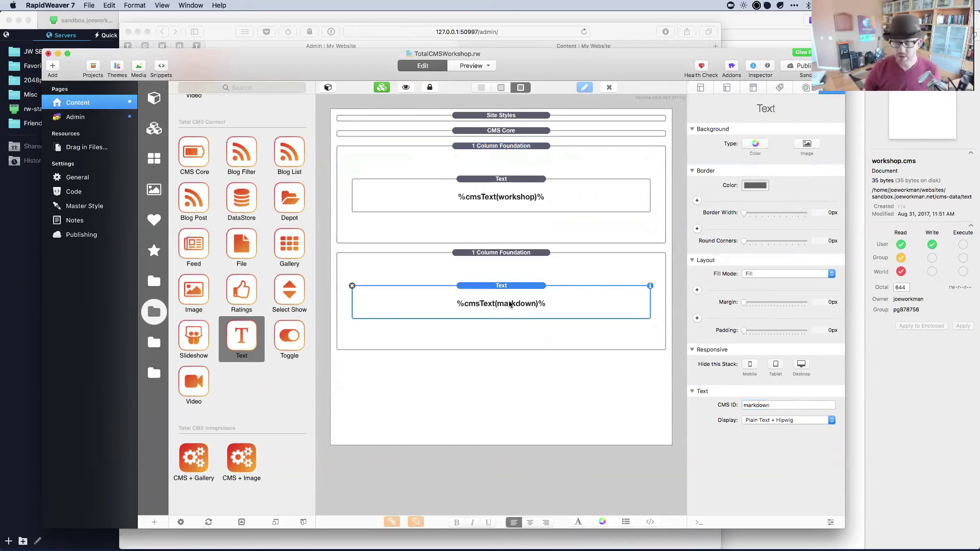
pyautogui.click(495, 178)
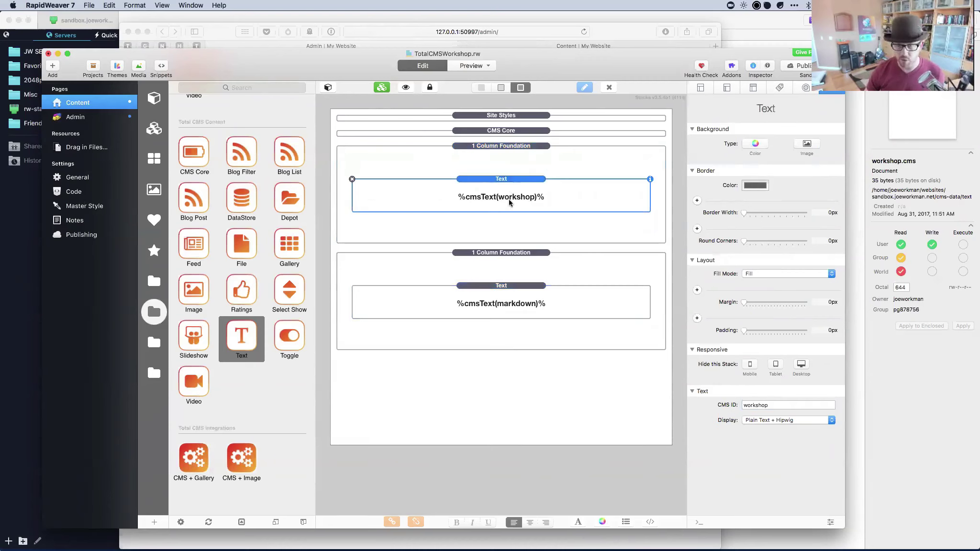
pyautogui.click(516, 296)
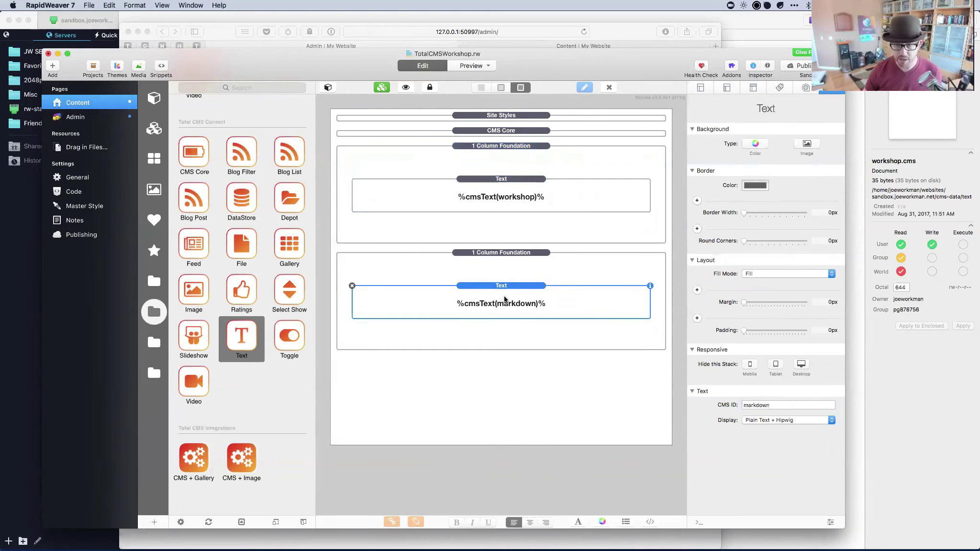
pyautogui.click(781, 420)
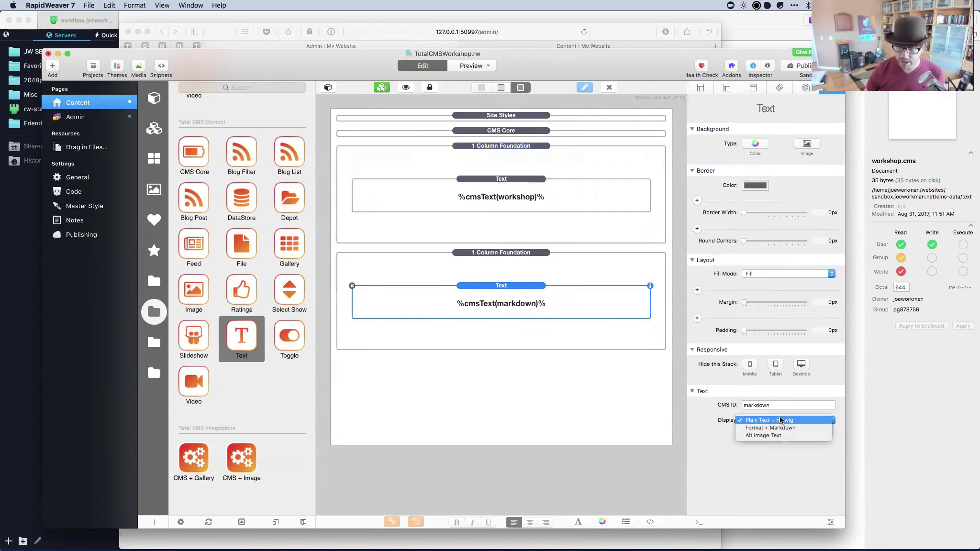
pyautogui.click(527, 339)
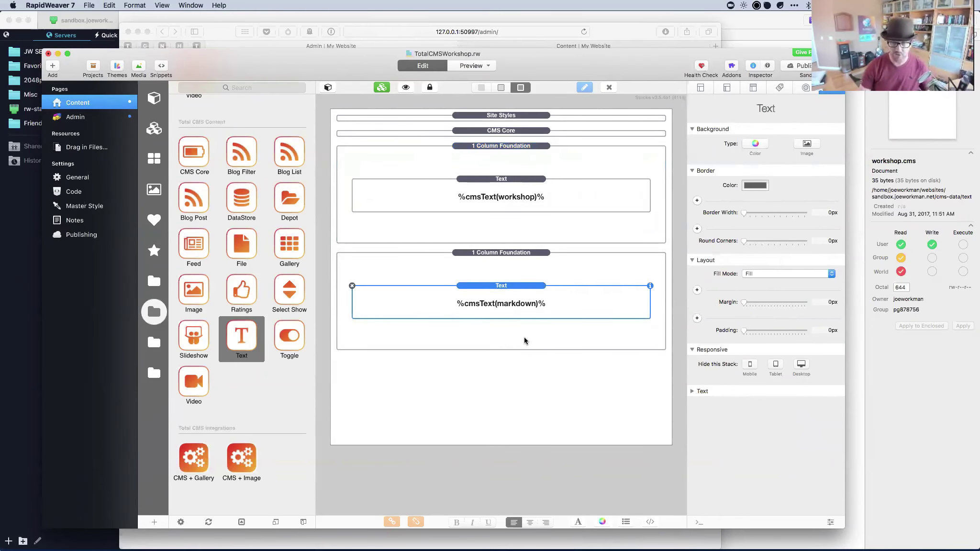
pyautogui.press('super+alt+p')
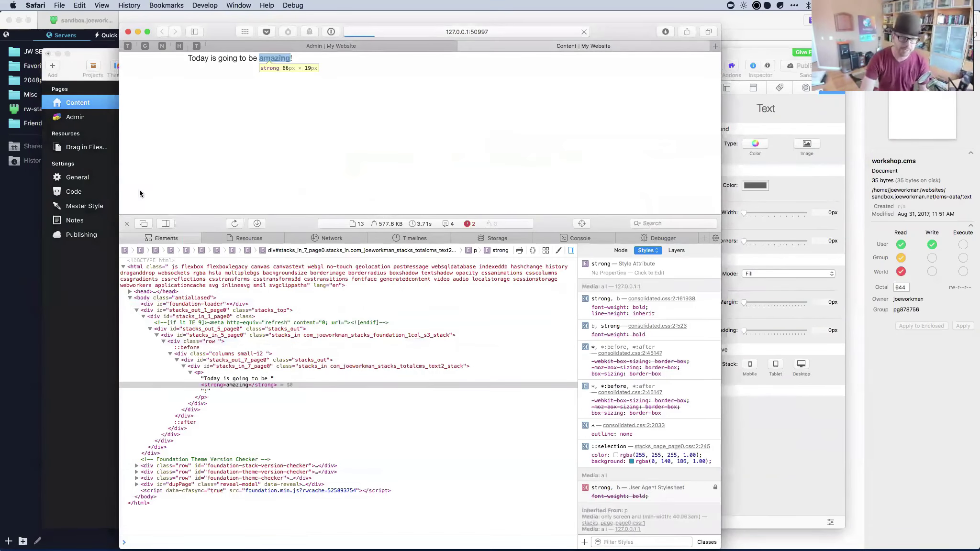
# Close Web Inspector, check the raw markdown heading and paragraph, reload, and return to RapidWeaver.
pyautogui.click(127, 224)
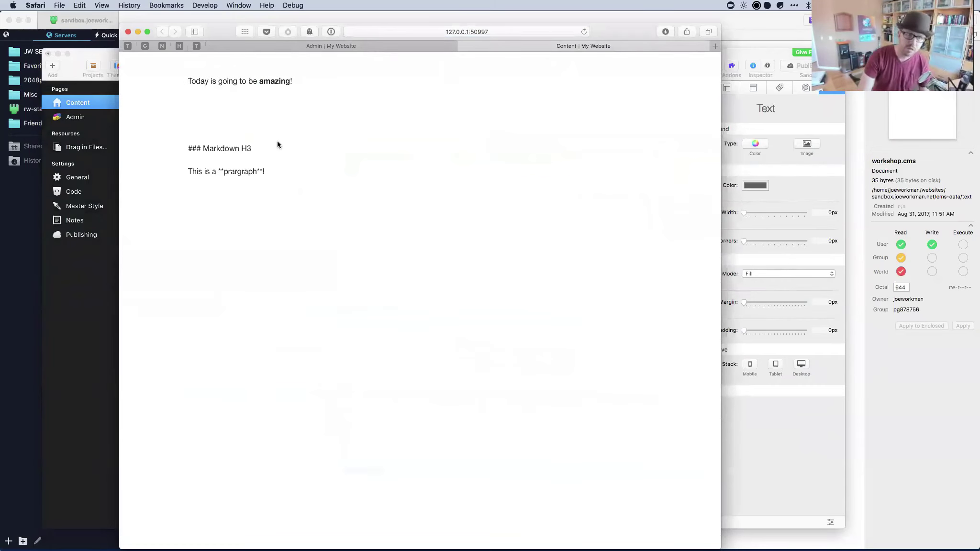
pyautogui.moveTo(187, 148); pyautogui.dragTo(324, 192)
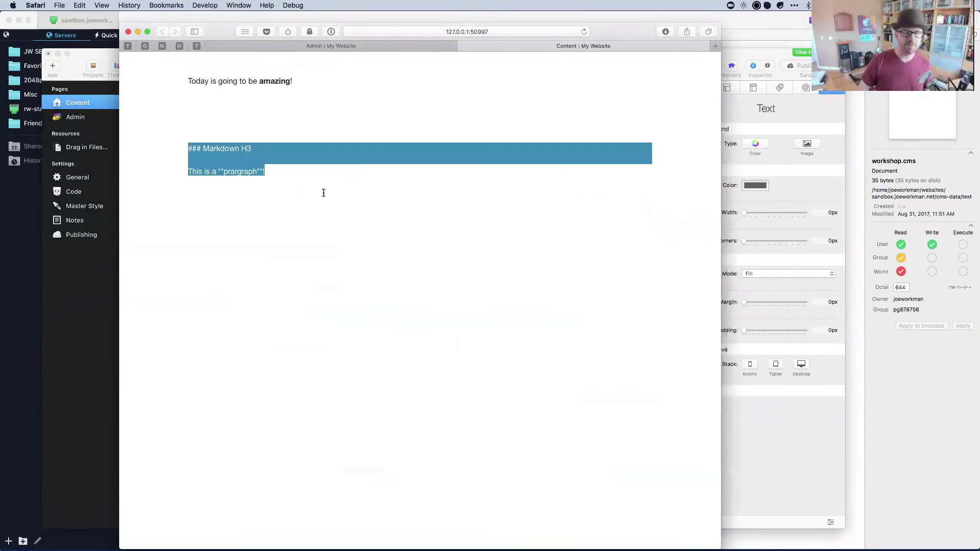
pyautogui.click(324, 192)
pyautogui.moveTo(187, 150); pyautogui.dragTo(325, 185)
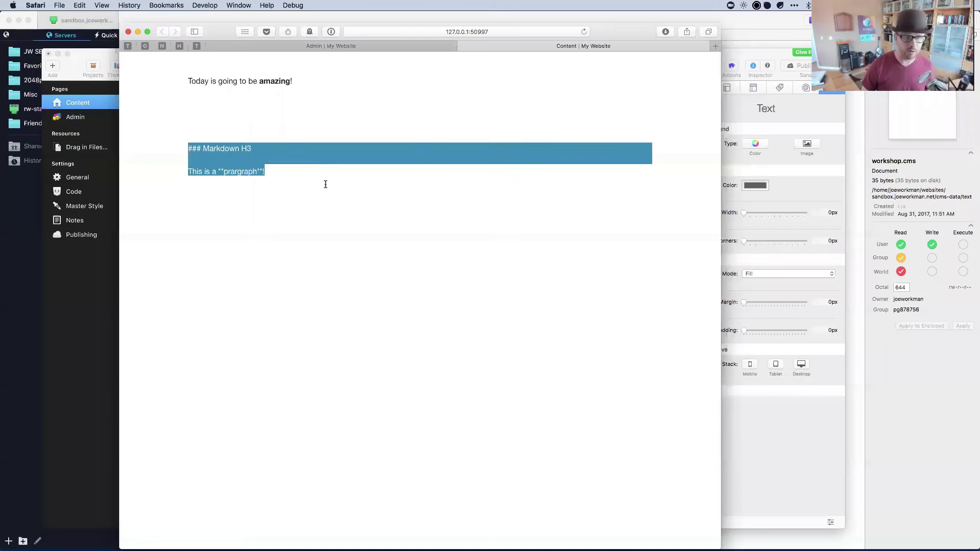
pyautogui.click(326, 186)
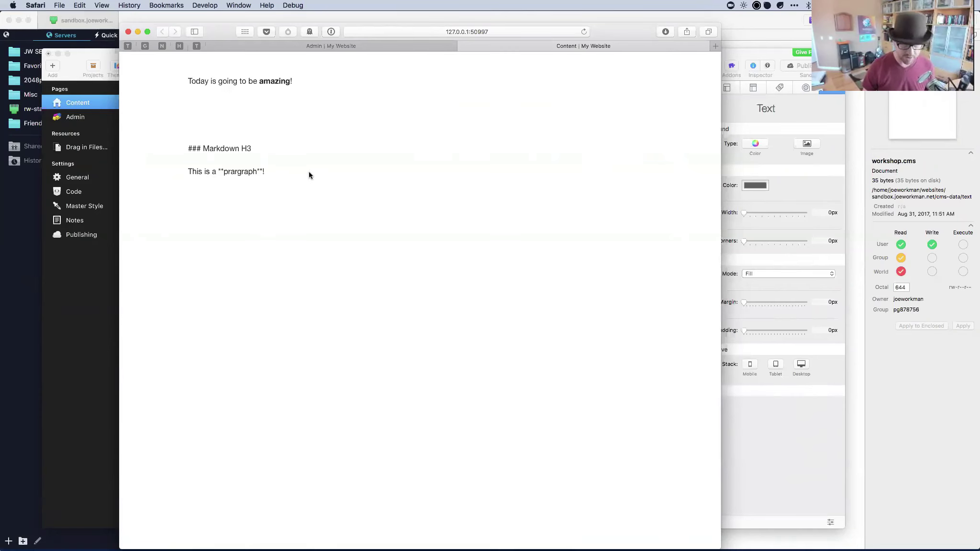
pyautogui.press('super+r')
pyautogui.press('super+Tab')
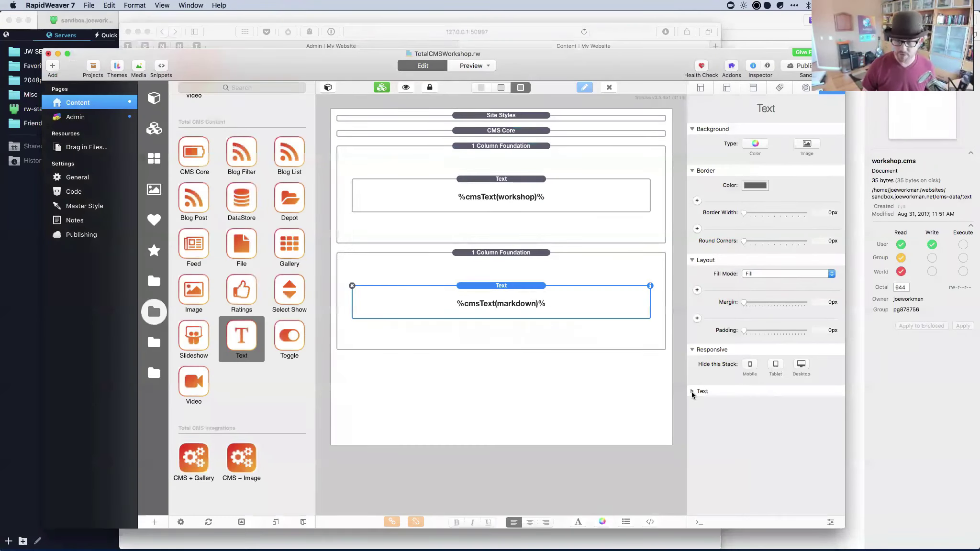
# Set the markdown Text stack's Display to Format + Markdown and reload the Safari preview.
pyautogui.click(692, 392)
pyautogui.click(763, 424)
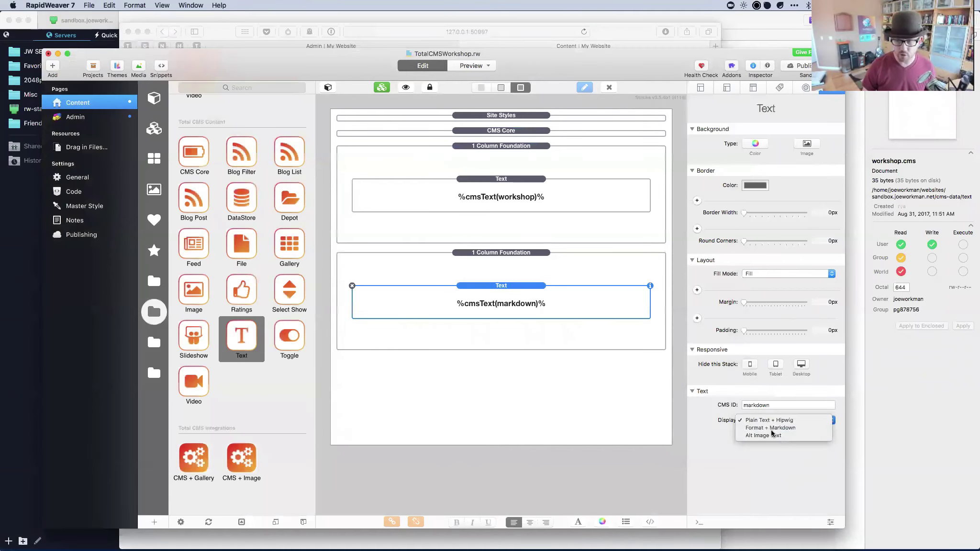
pyautogui.click(771, 428)
pyautogui.press('super+Tab')
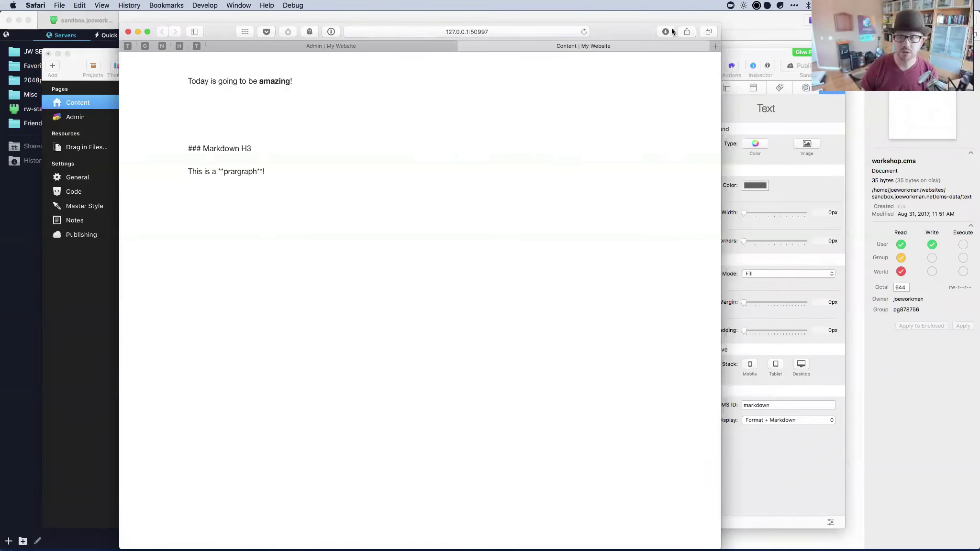
pyautogui.press('super+r')
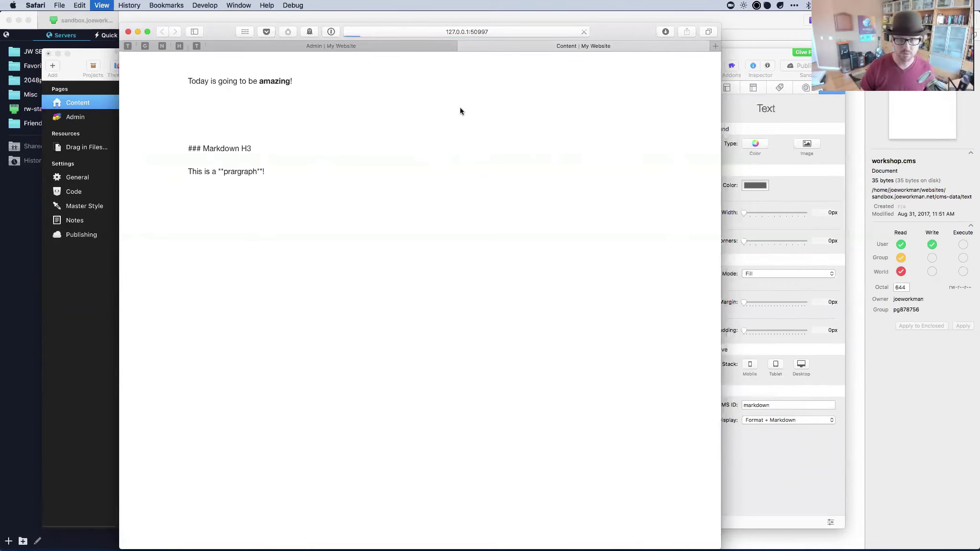
# Reopen the Display popup several times to confirm Format + Markdown stays selected.
pyautogui.click(799, 488)
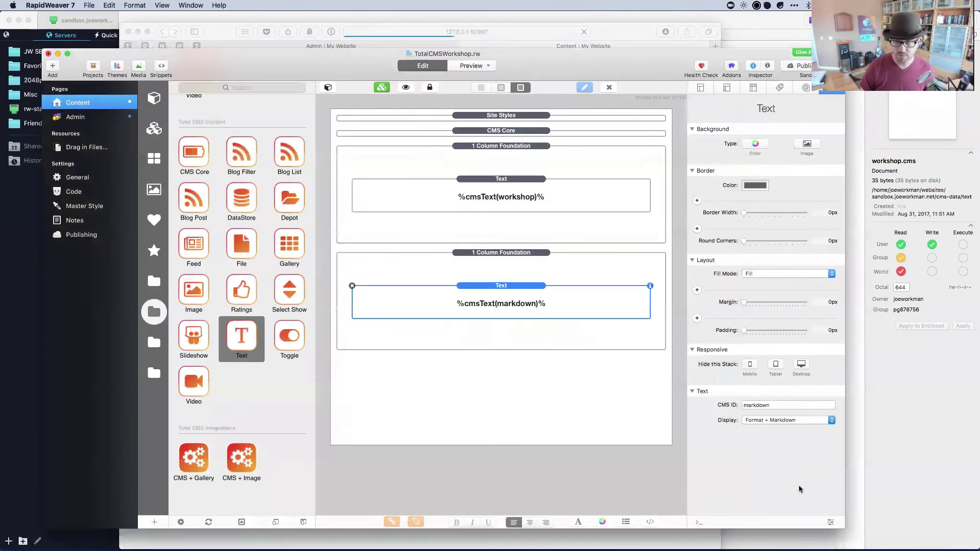
pyautogui.click(772, 421)
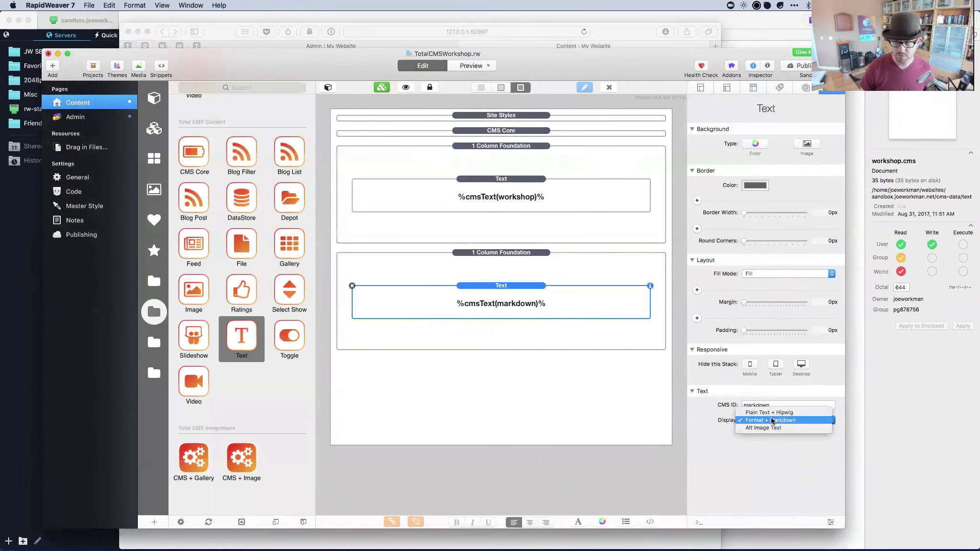
pyautogui.click(772, 421)
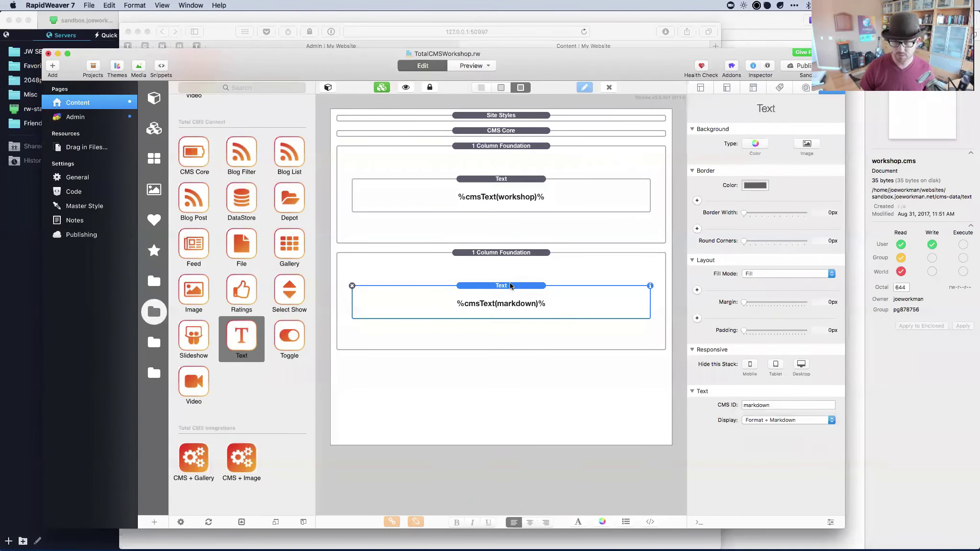
pyautogui.press('super+Tab')
pyautogui.press('super+Tab')
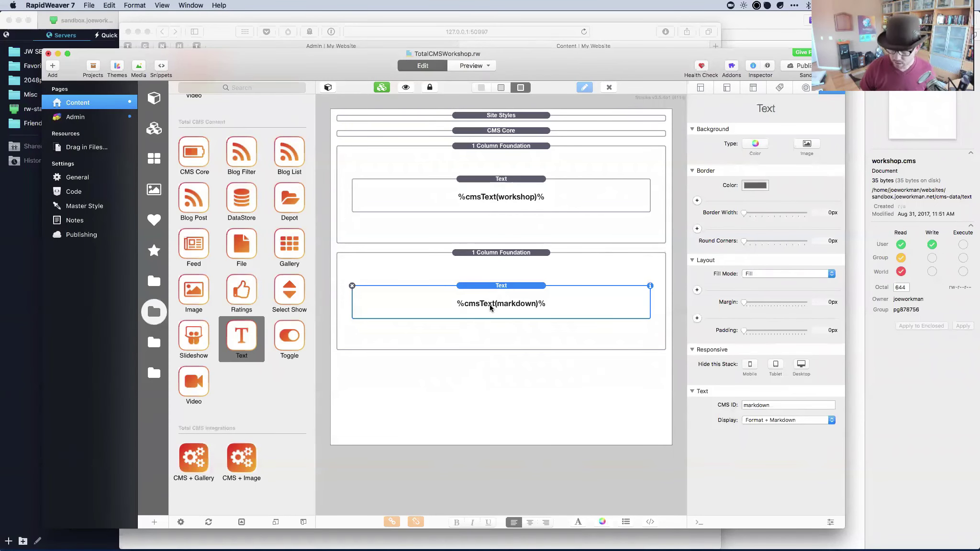
pyautogui.click(768, 421)
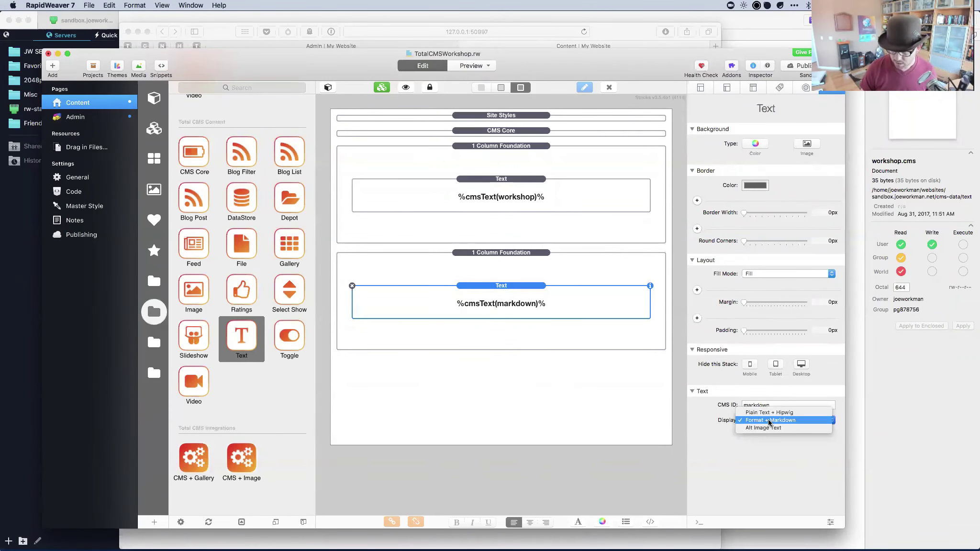
pyautogui.click(770, 421)
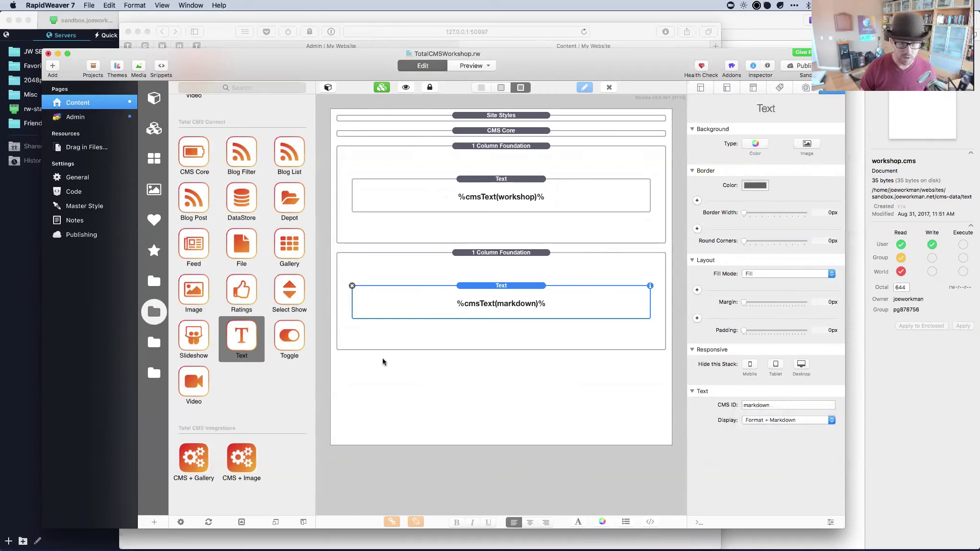
pyautogui.click(767, 421)
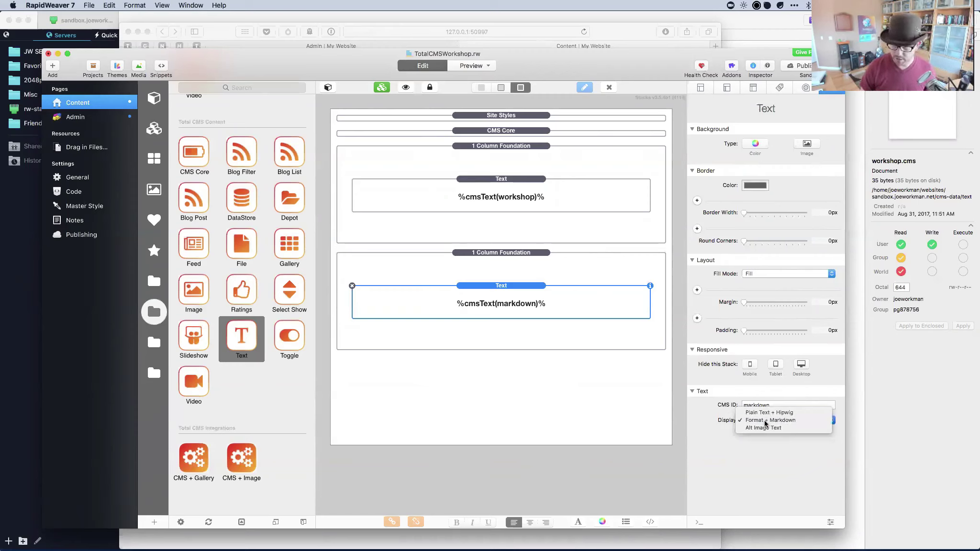
pyautogui.click(766, 421)
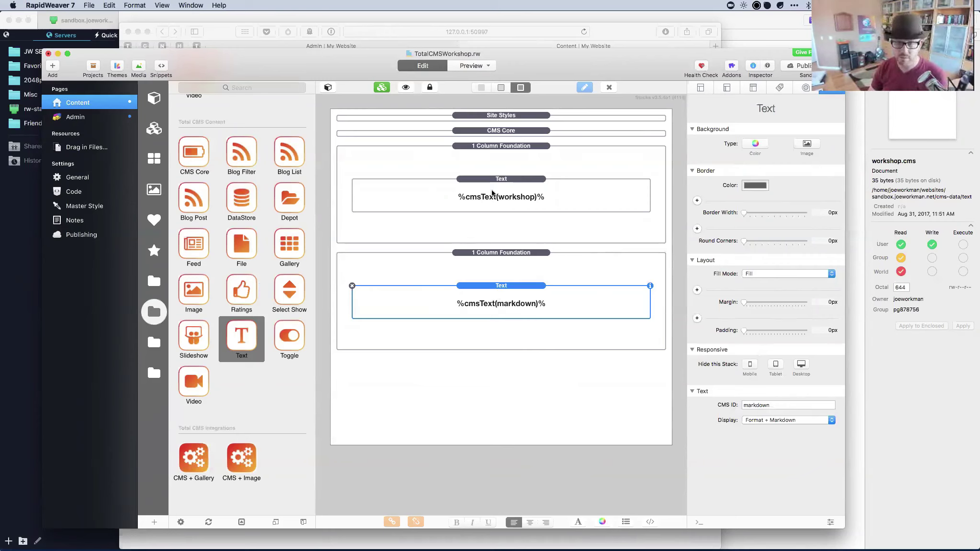
# Select the workshop and markdown Text stacks, then the CMS Core stack.
pyautogui.click(518, 188)
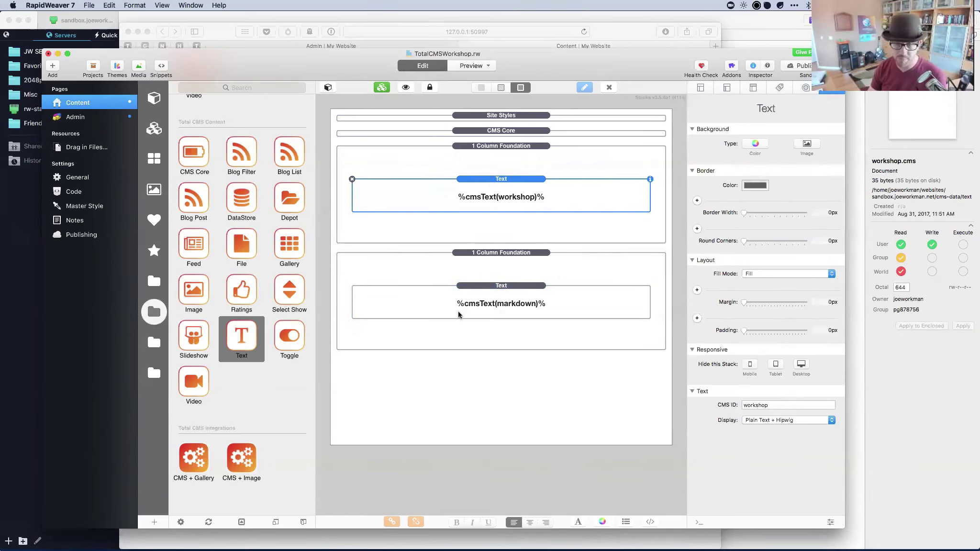
pyautogui.click(527, 311)
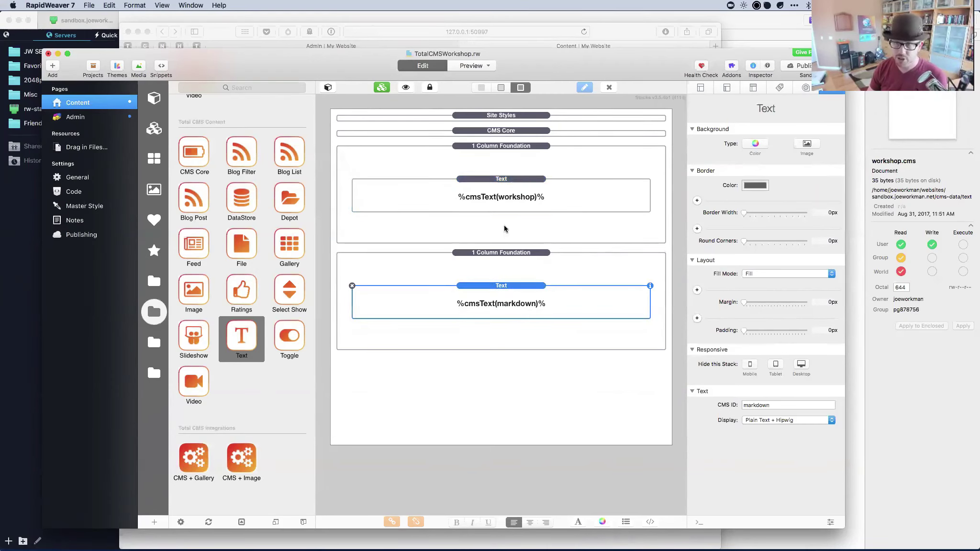
pyautogui.click(468, 130)
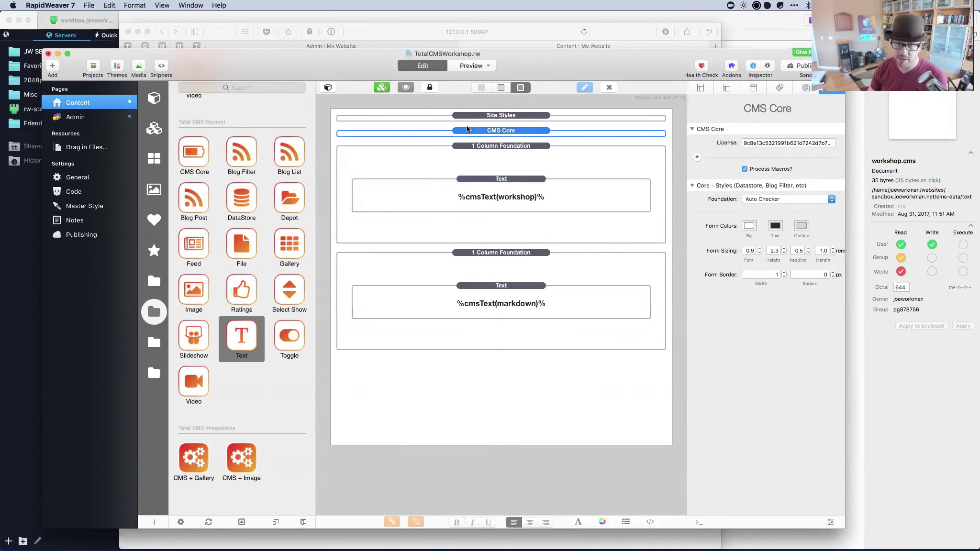
# View the CMS Core macro reference, then delete the markdown Text stack.
pyautogui.click(405, 87)
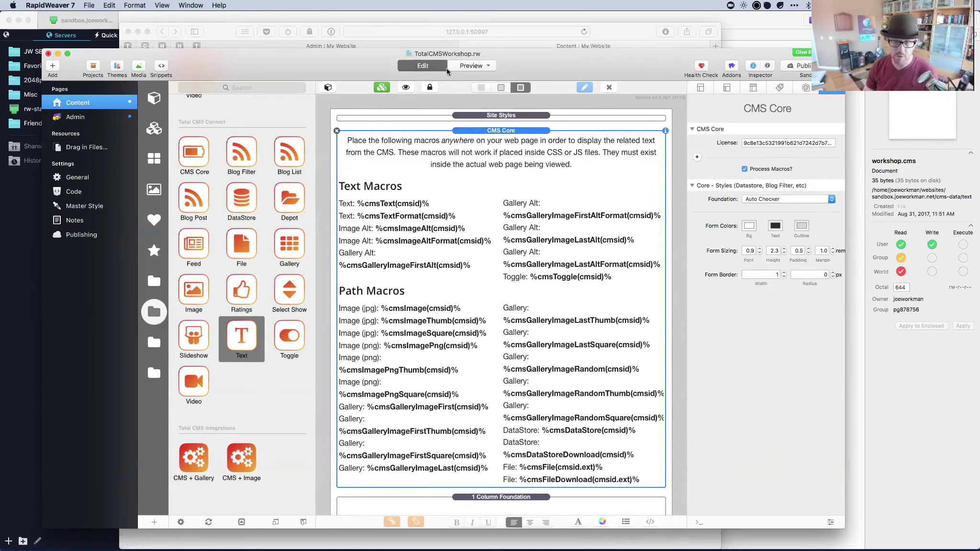
pyautogui.click(406, 87)
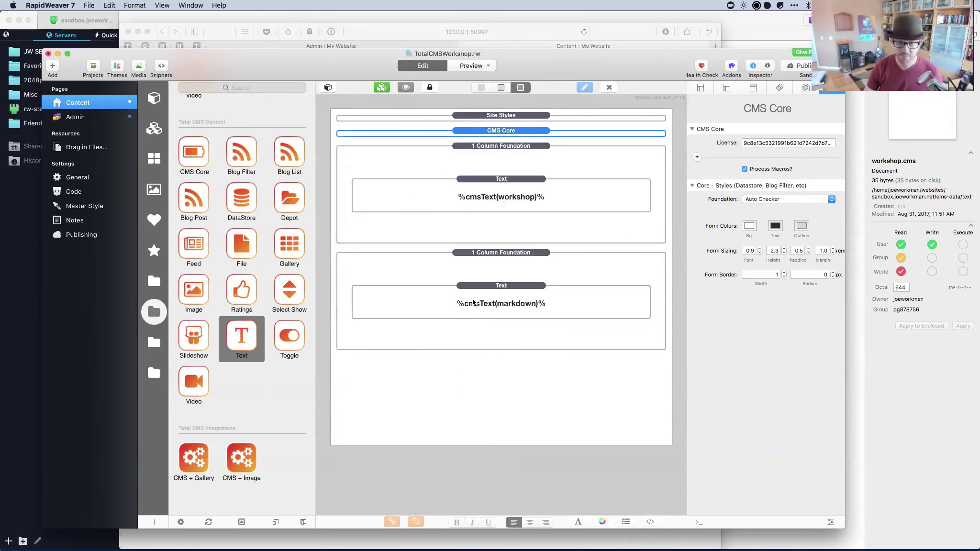
pyautogui.click(473, 302)
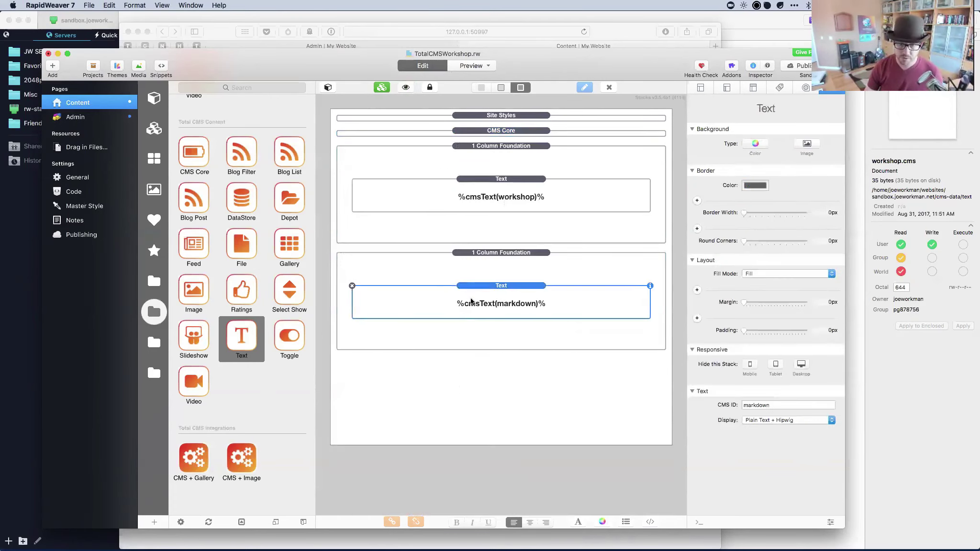
pyautogui.click(353, 286)
# Add an HTML stack to the empty lower foundation.
pyautogui.scroll(10, 233, 233)
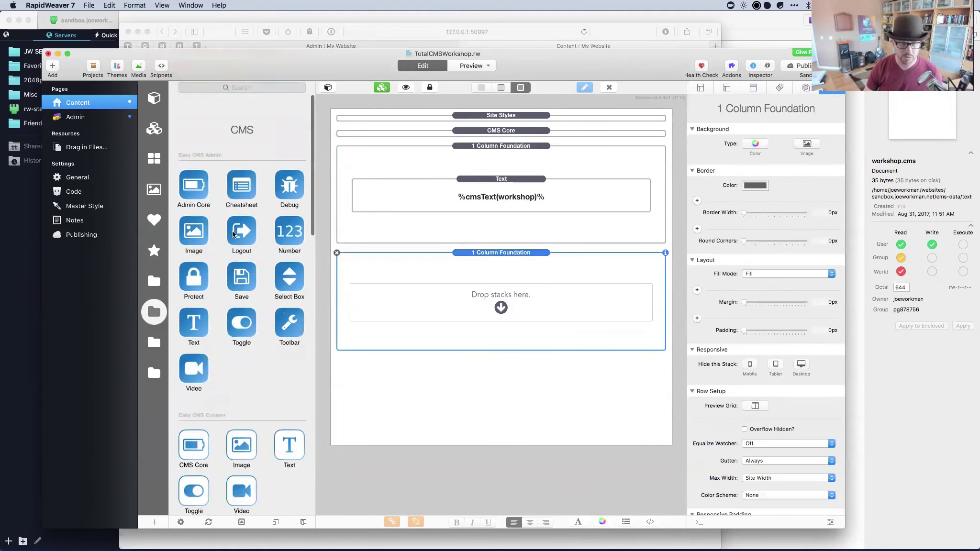
pyautogui.click(154, 98)
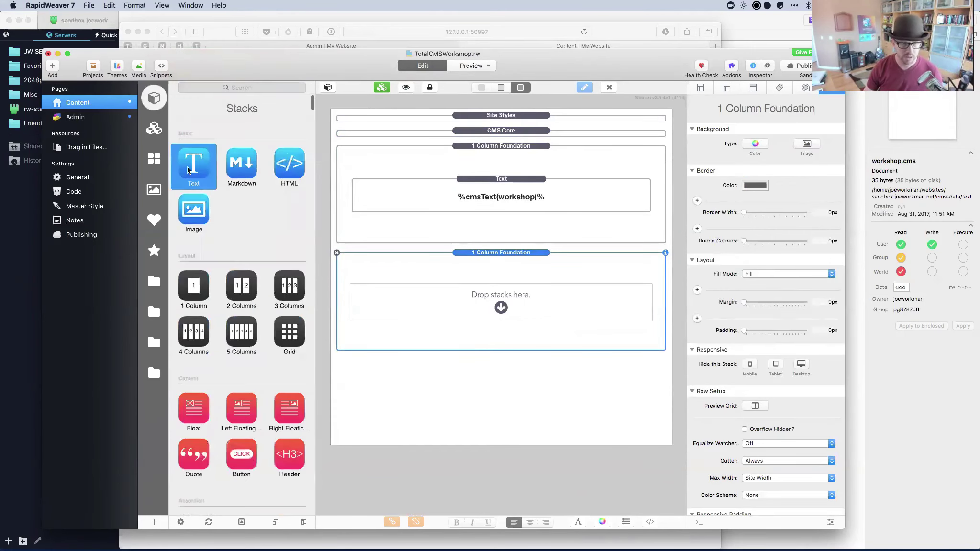
pyautogui.moveTo(188, 170); pyautogui.dragTo(479, 294)
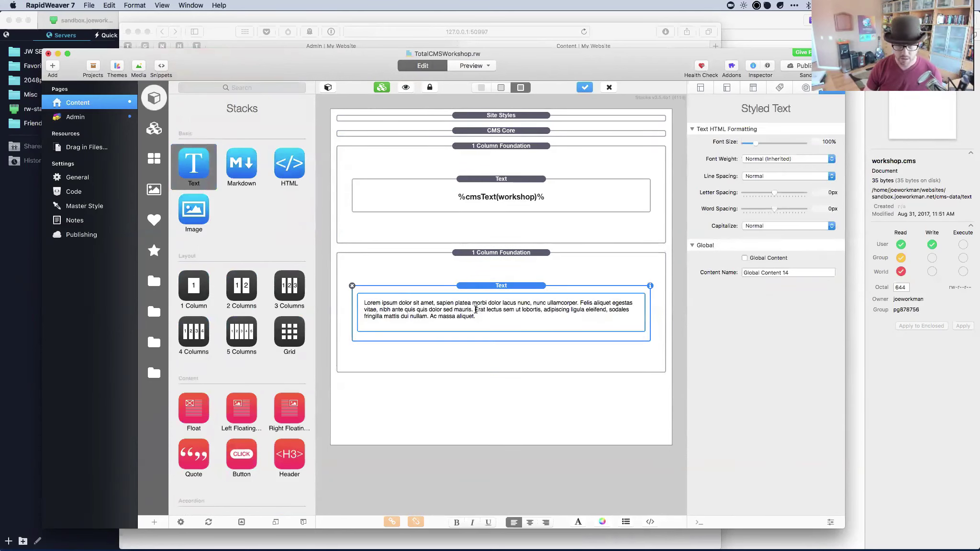
pyautogui.click(352, 285)
pyautogui.moveTo(300, 180); pyautogui.dragTo(427, 313)
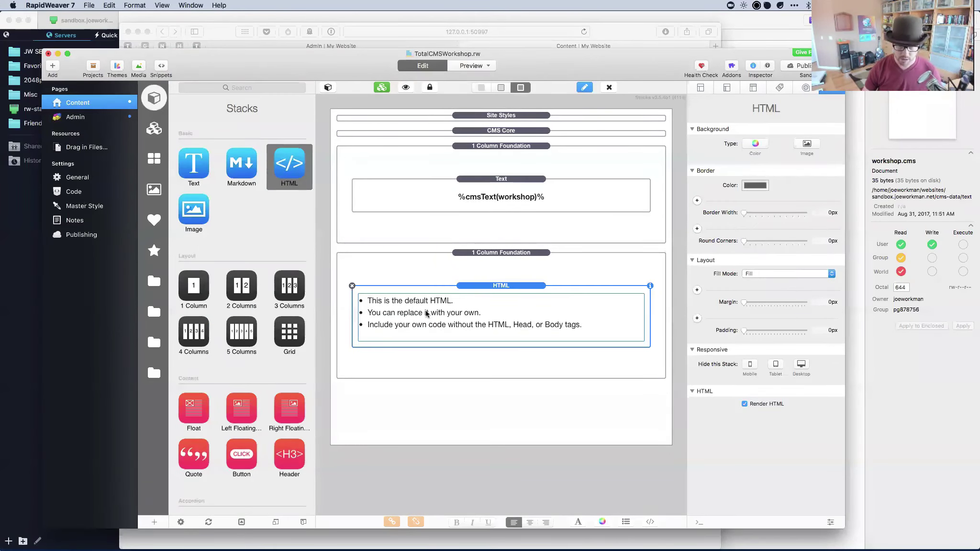
# Replace the HTML stack's code with %cmsTextFormat(markdown)% and preview in Safari.
pyautogui.doubleClick(426, 314)
pyautogui.click(412, 317)
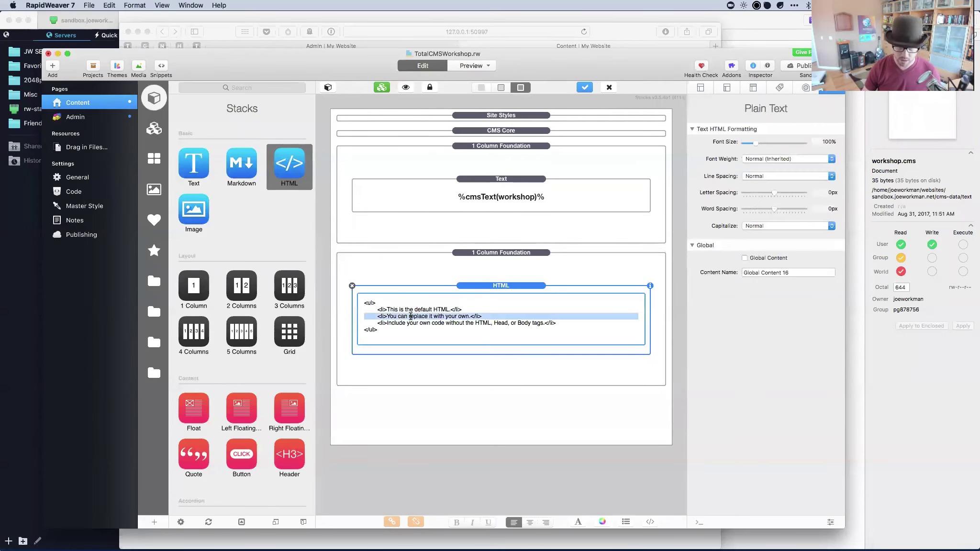
pyautogui.press('super+a')
pyautogui.press('BackSpace')
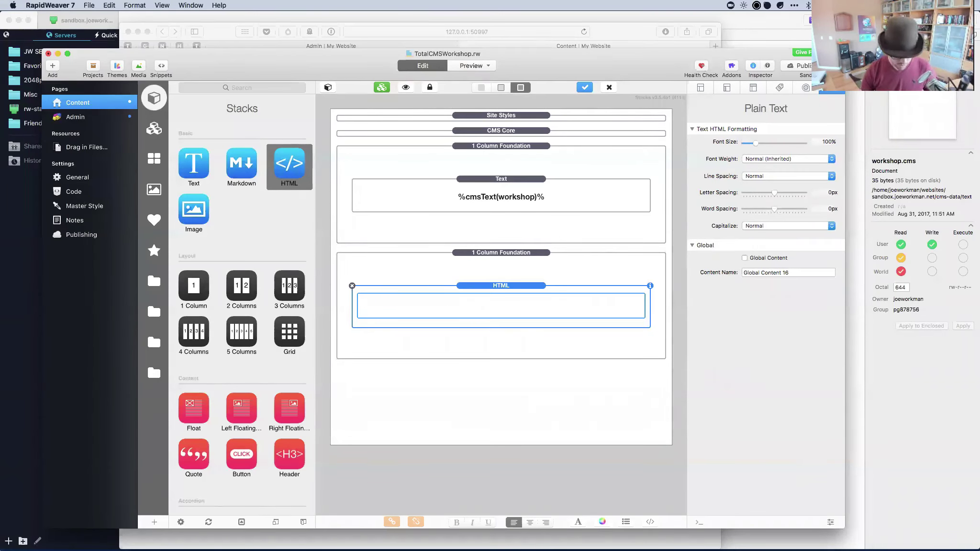
pyautogui.write('%cmsTex')
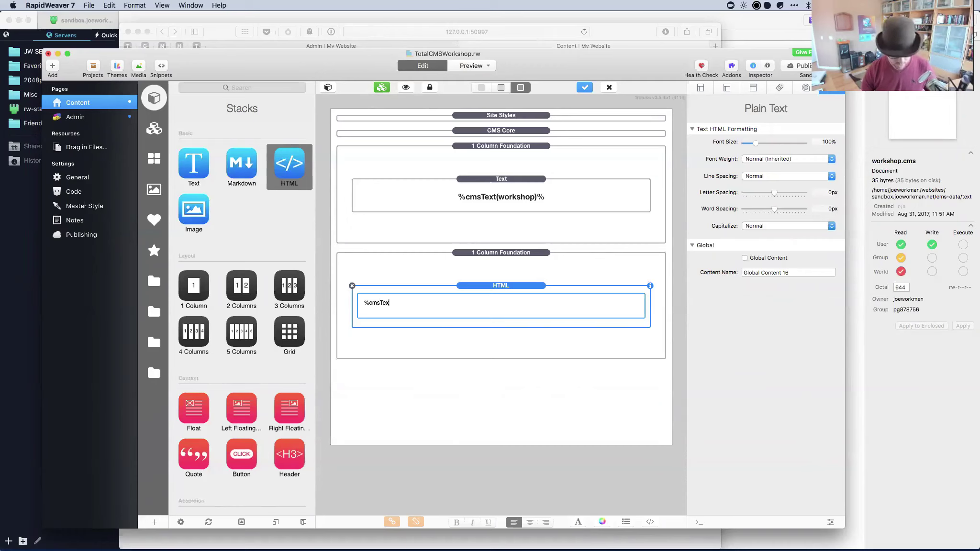
pyautogui.write('tFormat')
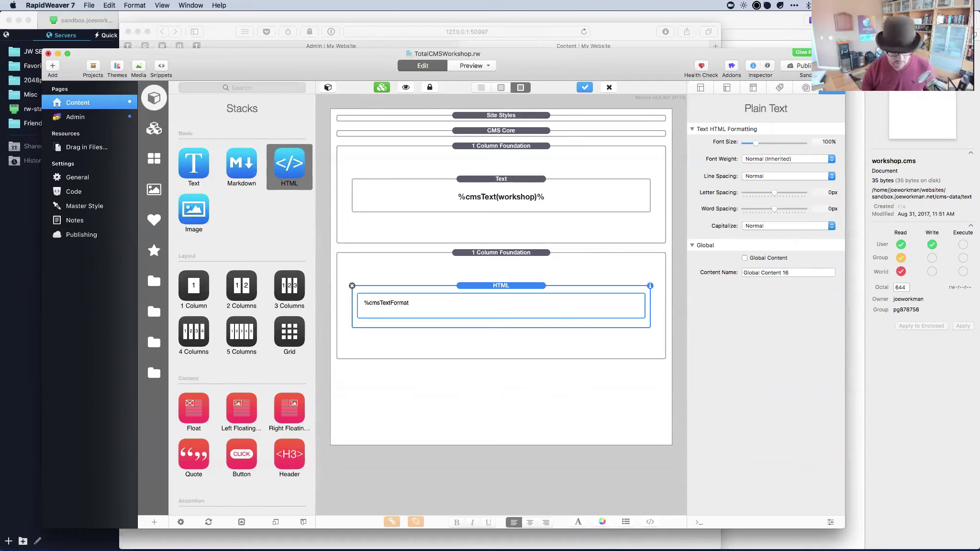
pyautogui.write('(markdown')
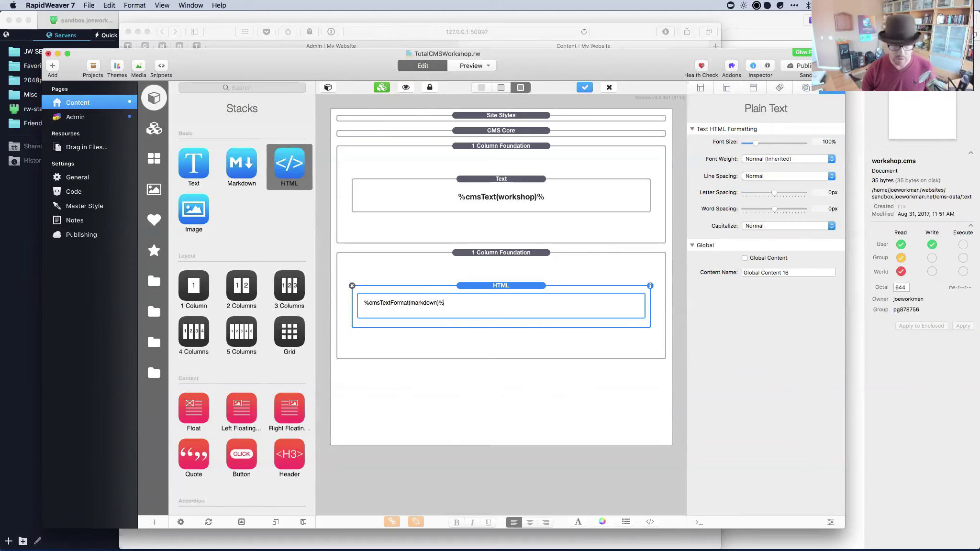
pyautogui.write(')%')
pyautogui.click(507, 288)
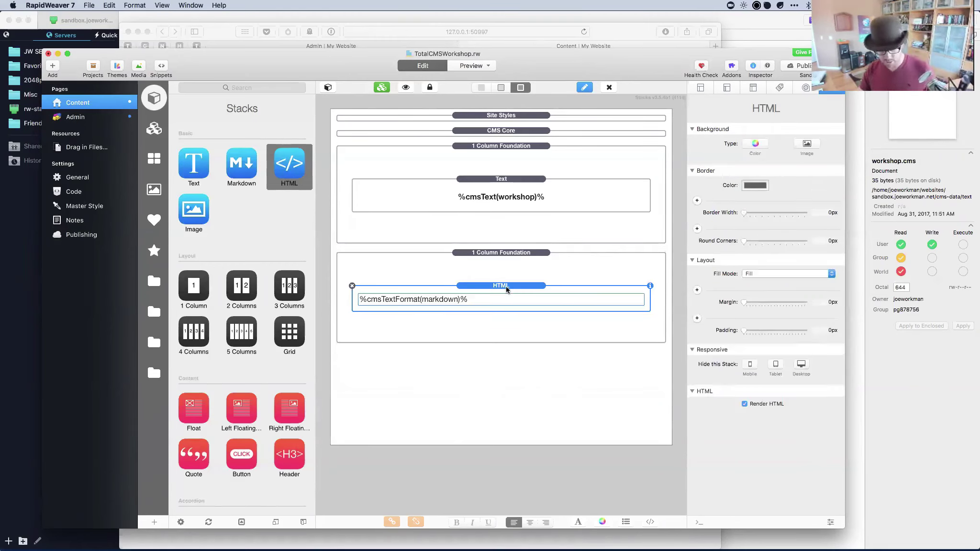
pyautogui.press('super+alt+p')
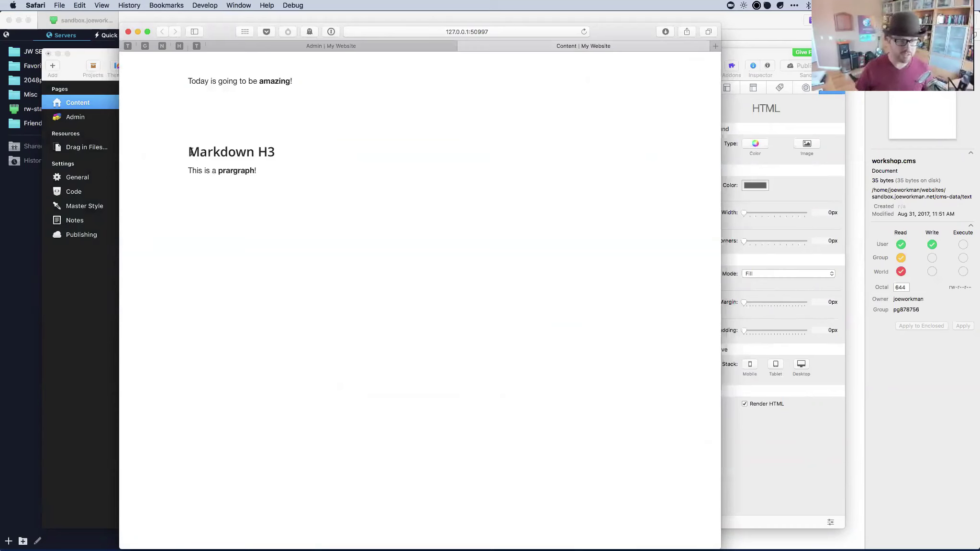
# Check the previewed Markdown H3 heading and paragraph, then return to RapidWeaver.
pyautogui.moveTo(190, 152); pyautogui.dragTo(317, 171)
pyautogui.click(317, 171)
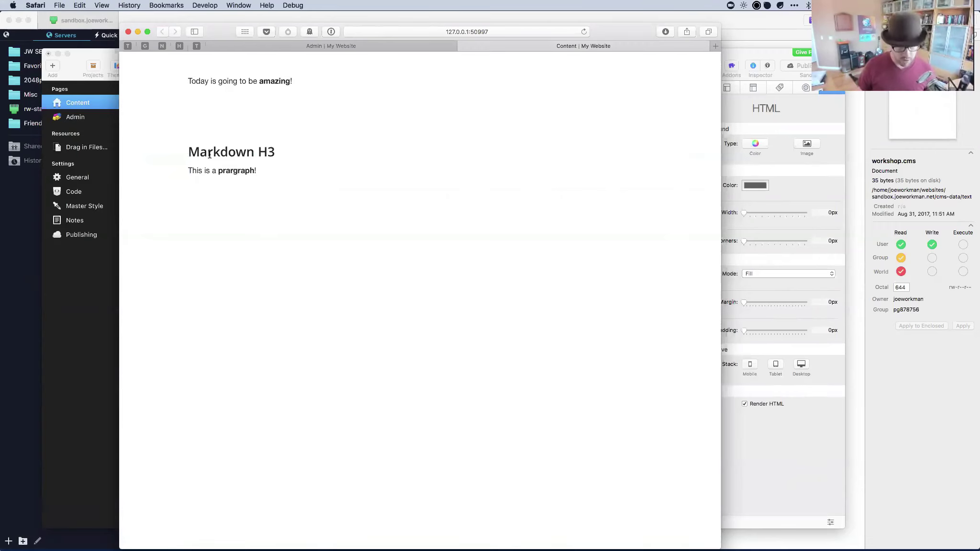
pyautogui.click(791, 442)
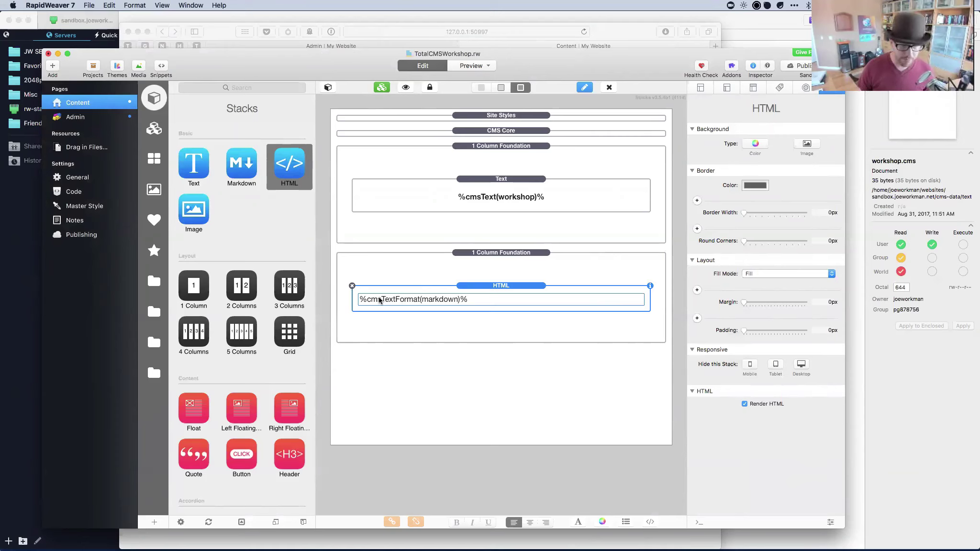
# Delete the lower foundation's HTML stack and drag in a Header stack reading 'An Important Headline'.
pyautogui.click(457, 189)
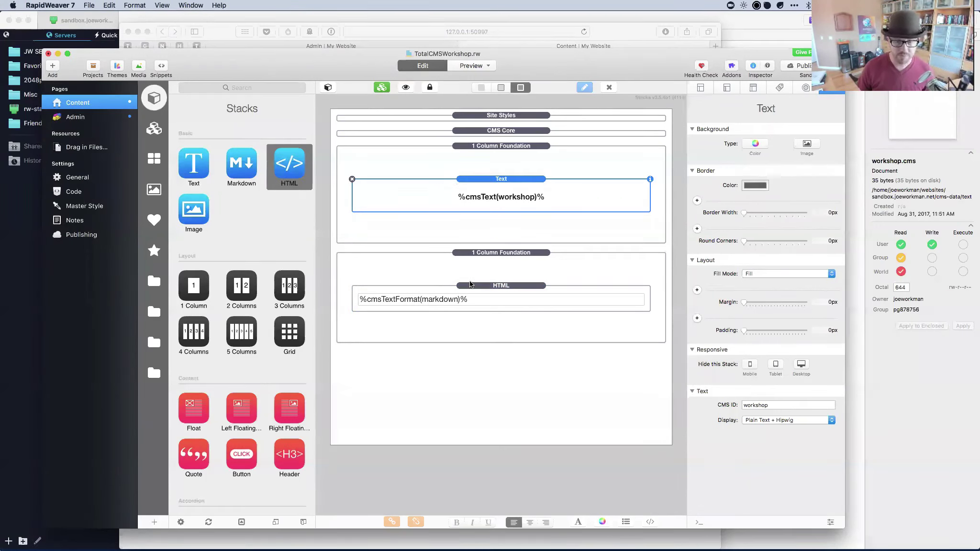
pyautogui.click(477, 259)
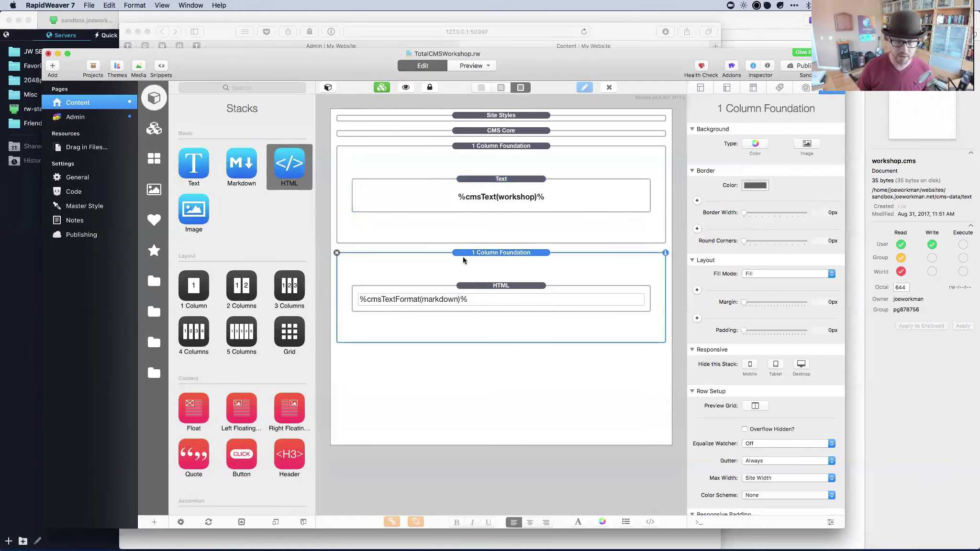
pyautogui.click(475, 294)
pyautogui.click(353, 286)
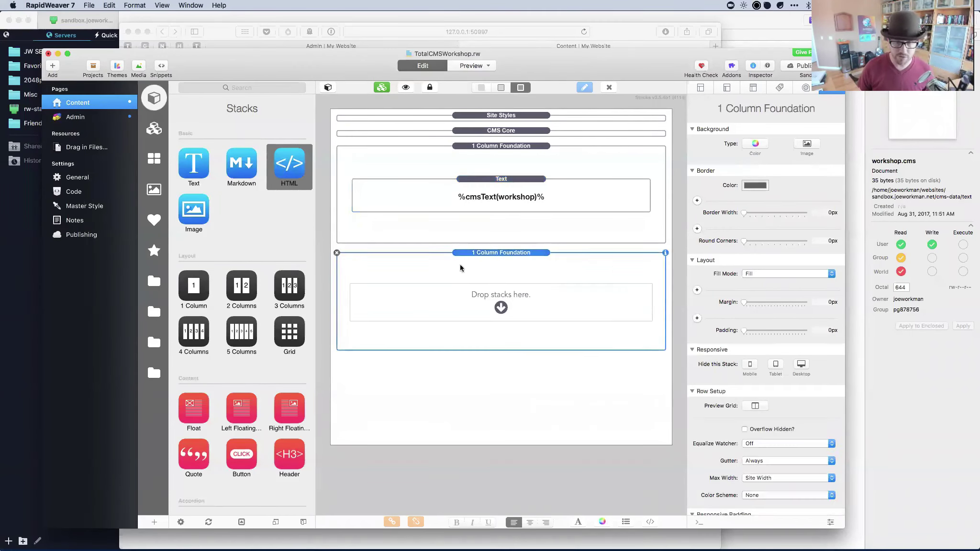
pyautogui.click(474, 185)
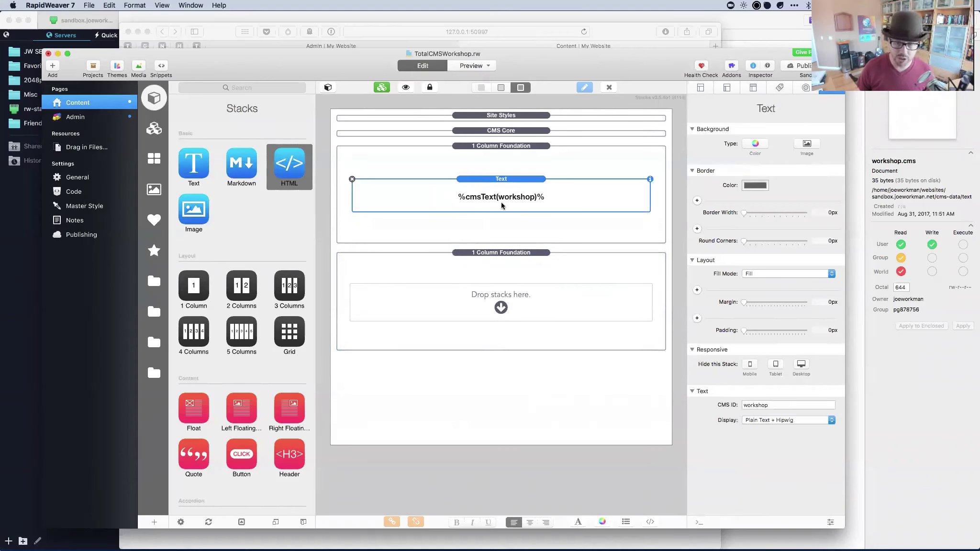
pyautogui.scroll(-8, 223, 302)
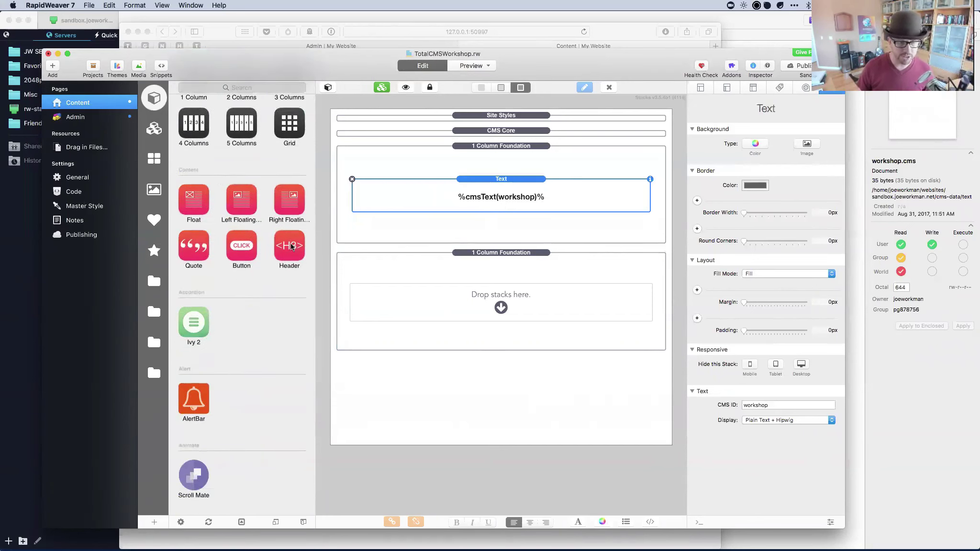
pyautogui.moveTo(292, 247); pyautogui.dragTo(437, 294)
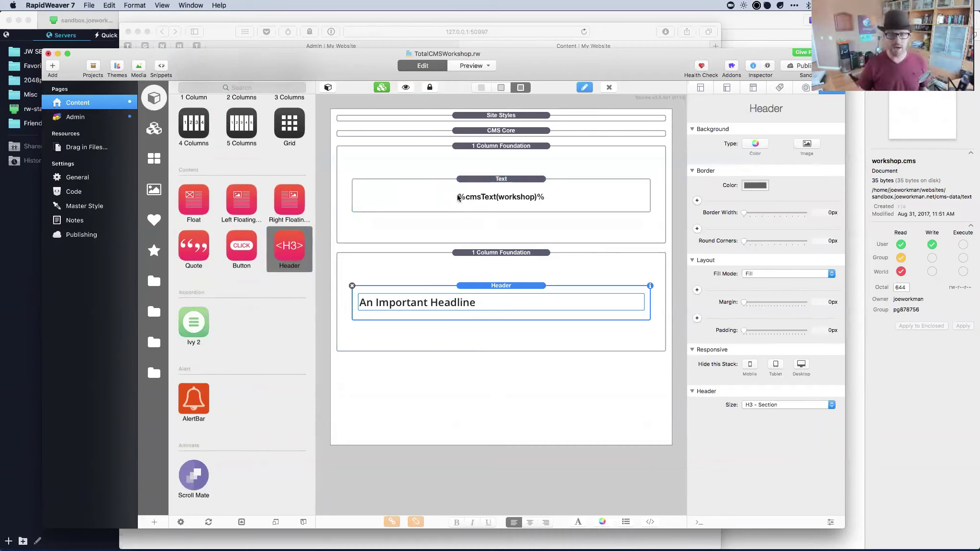
pyautogui.click(491, 134)
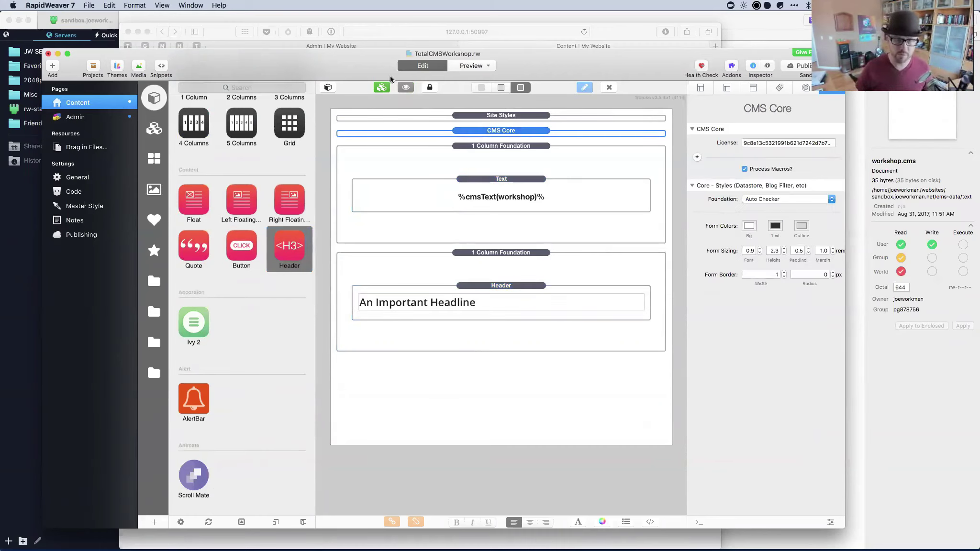
# Toggle the CMS Core macro reference and undo back to the markdown HTML stack.
pyautogui.click(406, 87)
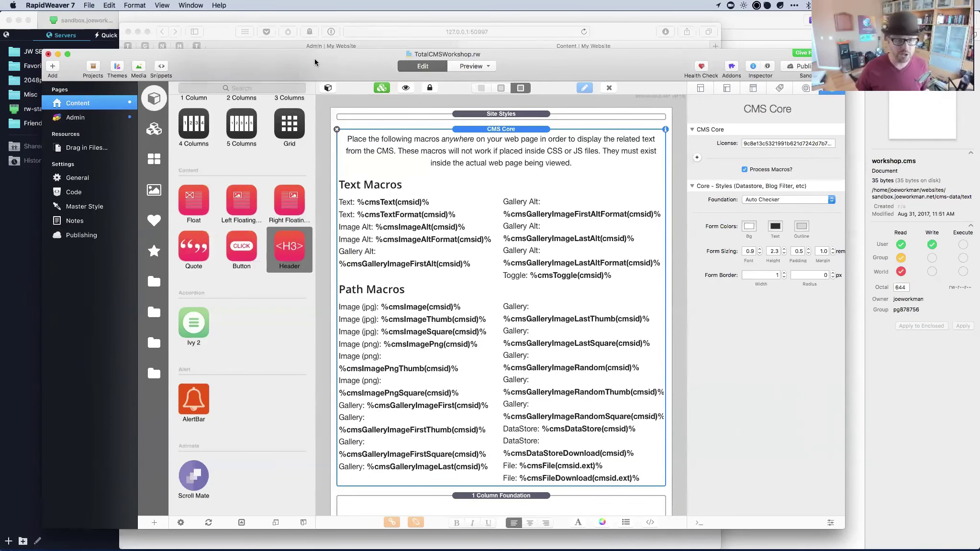
pyautogui.click(406, 88)
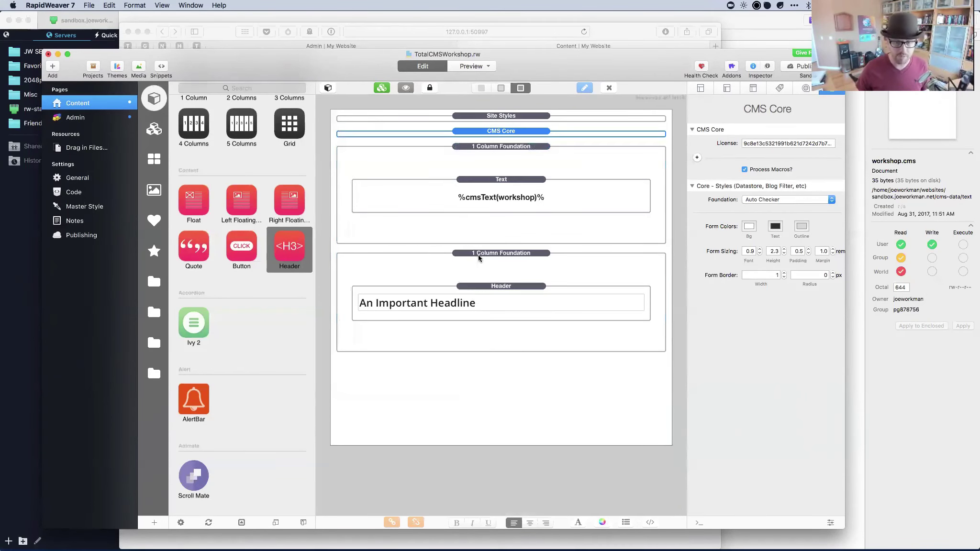
pyautogui.click(472, 297)
pyautogui.press('super+c')
pyautogui.press('super+z')
pyautogui.press('super+z')
pyautogui.press('super+z')
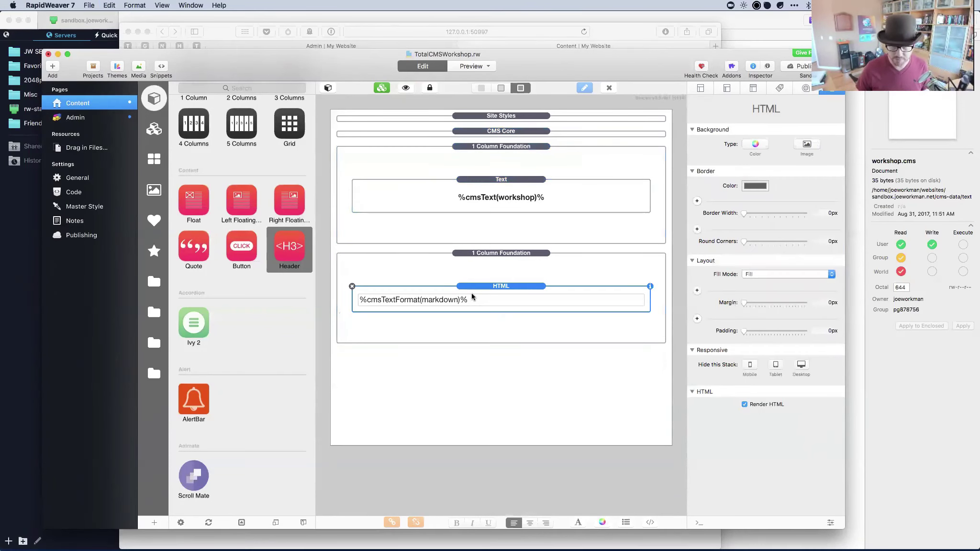
# Duplicate the foundation and replace the upper copy's HTML stack with a Header stack.
pyautogui.moveTo(472, 298); pyautogui.dragTo(469, 263)
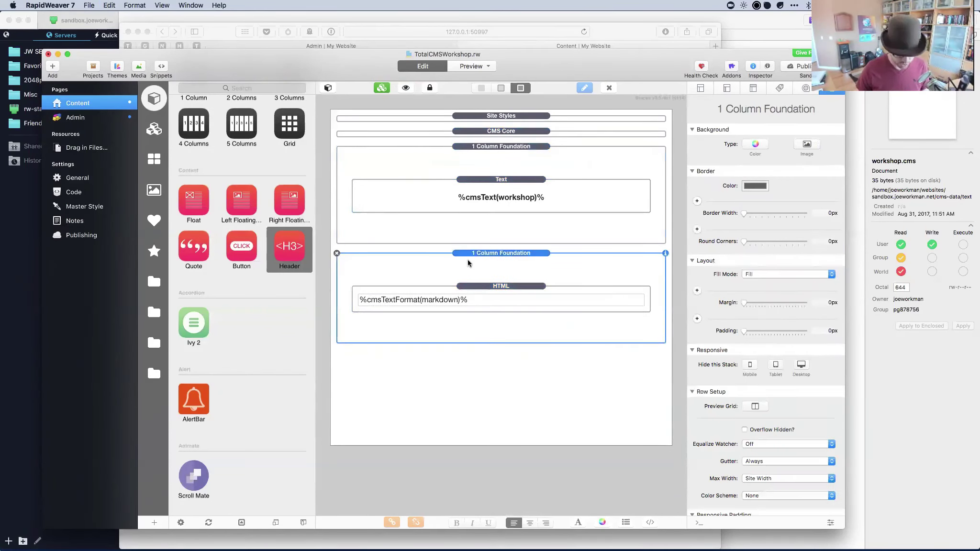
pyautogui.click(470, 293)
pyautogui.press('BackSpace')
pyautogui.moveTo(289, 250); pyautogui.dragTo(439, 293)
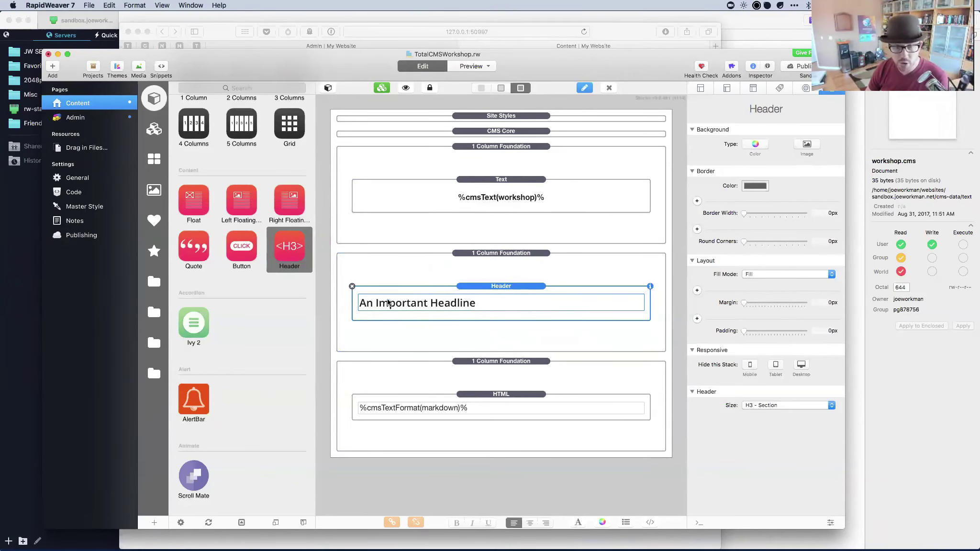
# Replace the Header text with %cmsText(workshop)% and switch to Safari.
pyautogui.doubleClick(387, 305)
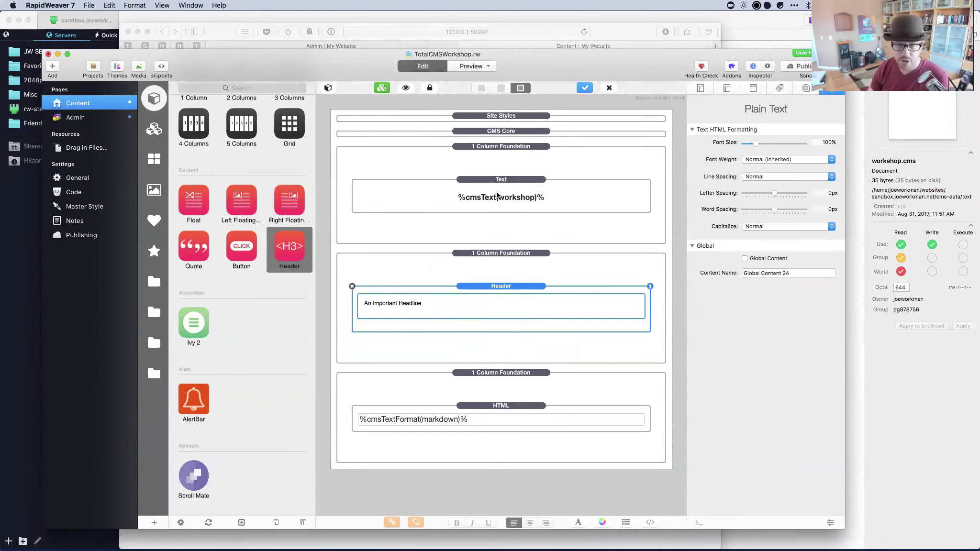
pyautogui.tripleClick(381, 308)
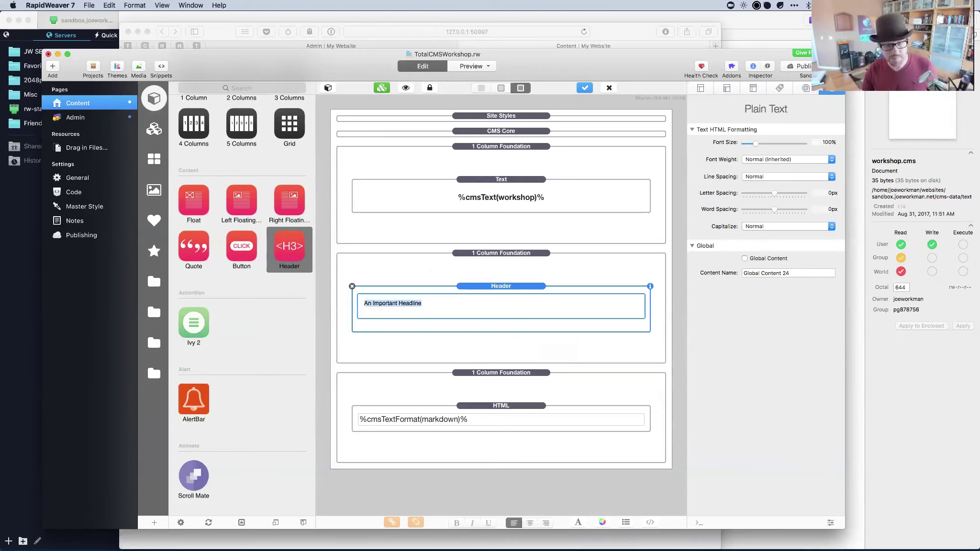
pyautogui.press('BackSpace')
pyautogui.write('%')
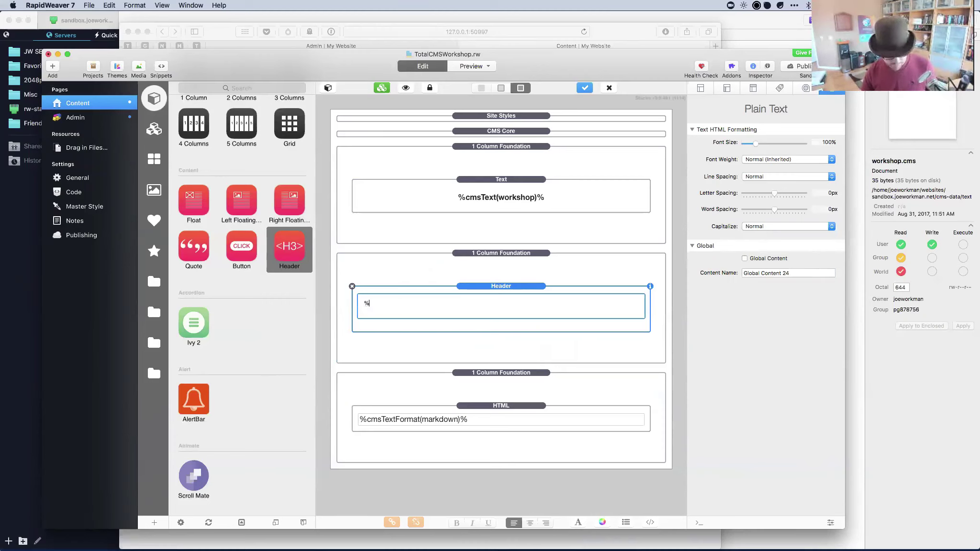
pyautogui.write('cmsText')
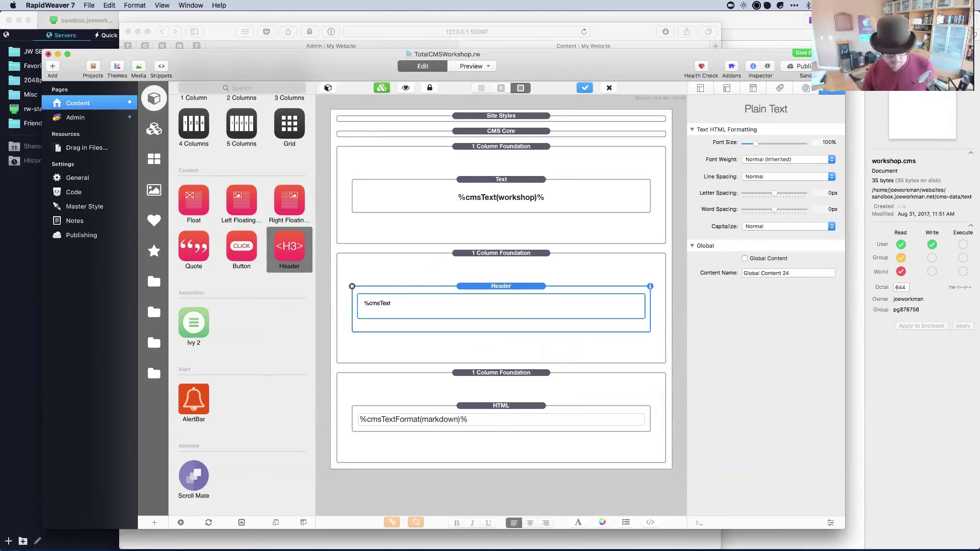
pyautogui.write('(wo')
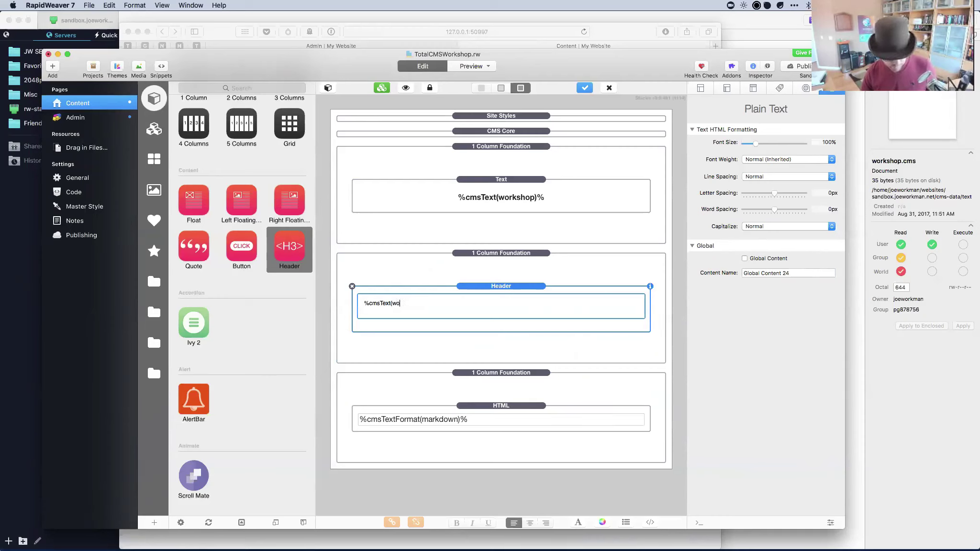
pyautogui.write('rksho')
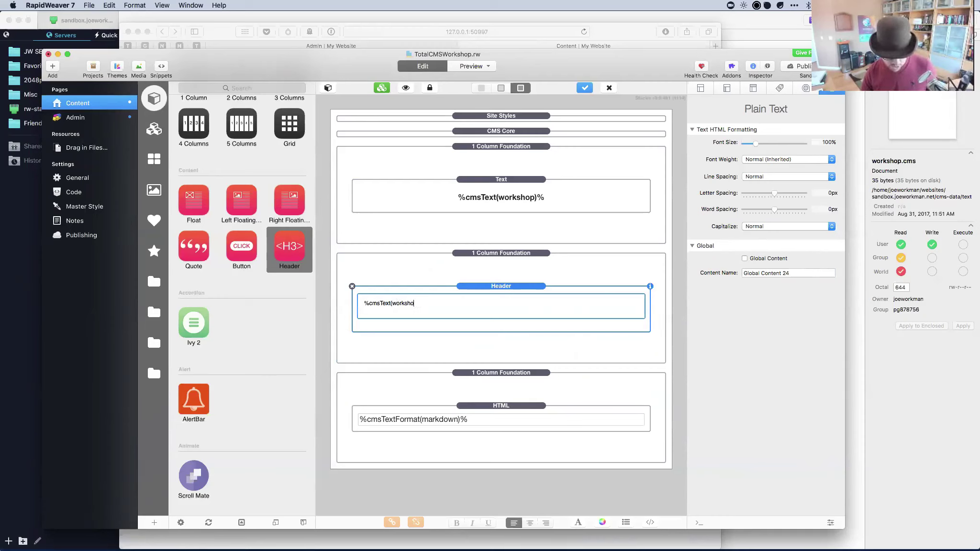
pyautogui.write('p)%')
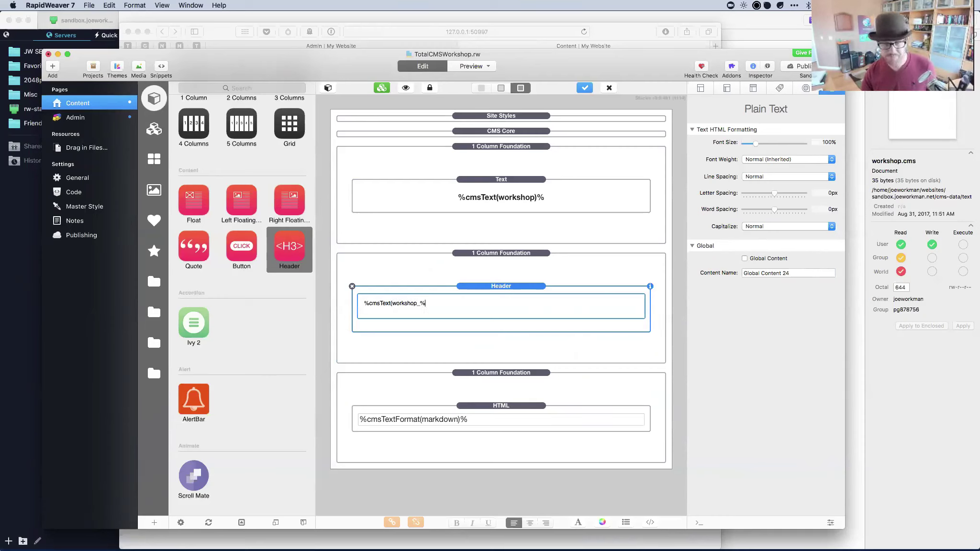
pyautogui.press('BackSpace')
pyautogui.press('BackSpace')
pyautogui.write('%')
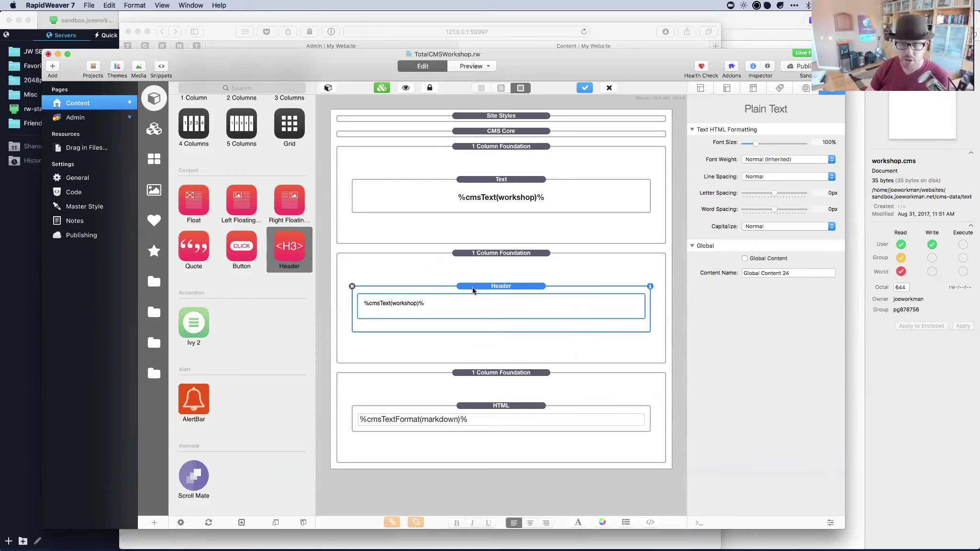
pyautogui.click(482, 340)
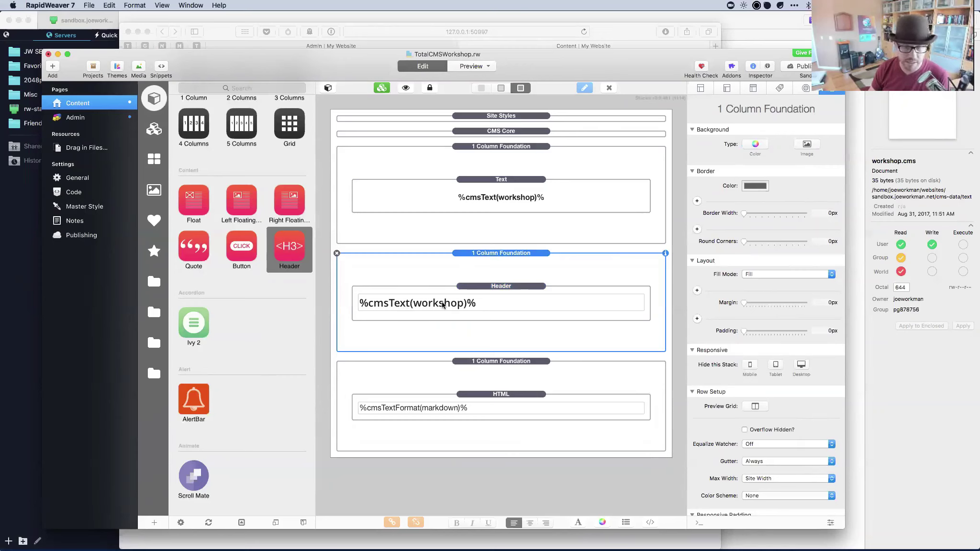
pyautogui.click(474, 289)
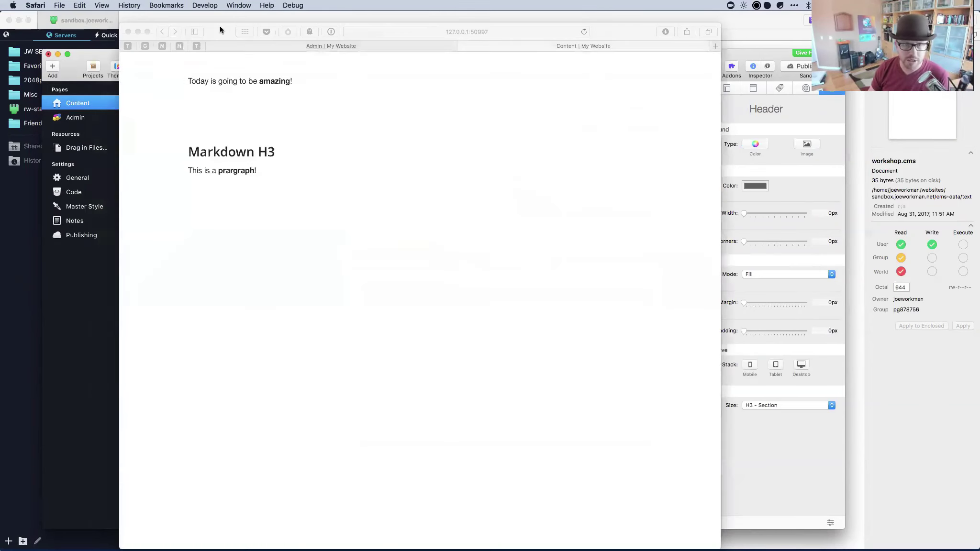
pyautogui.click(222, 29)
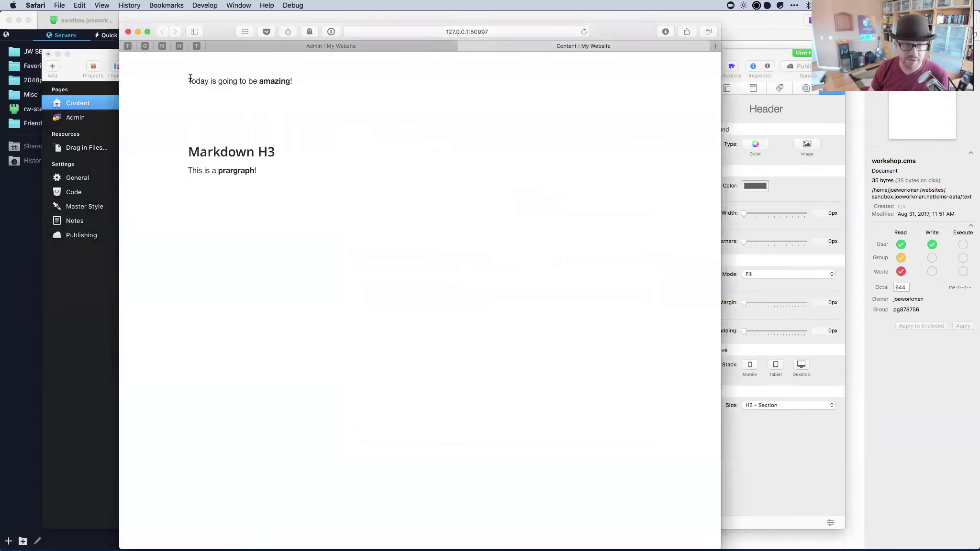
# Regenerate the Content page preview in Safari from RapidWeaver.
pyautogui.moveTo(191, 80); pyautogui.dragTo(332, 89)
pyautogui.click(332, 88)
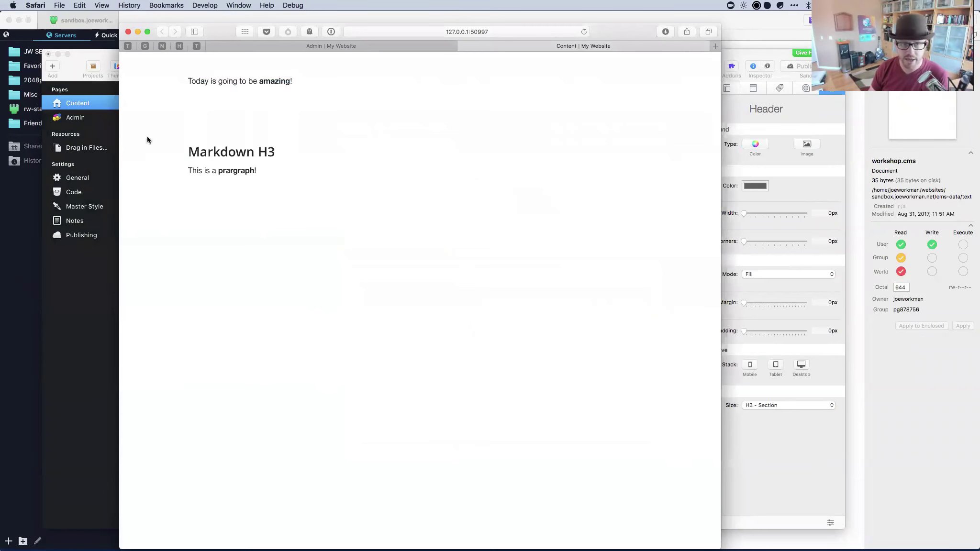
pyautogui.click(85, 58)
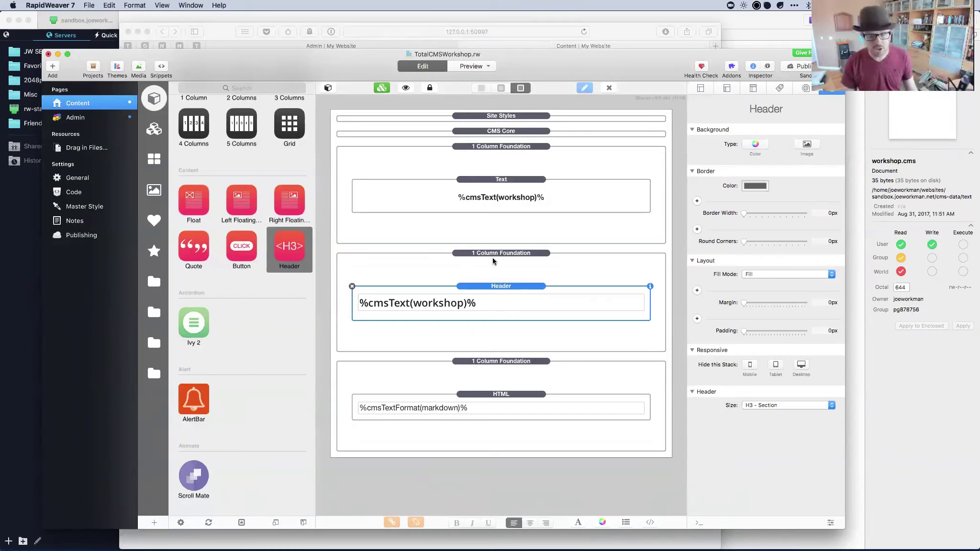
pyautogui.press('super+alt+p')
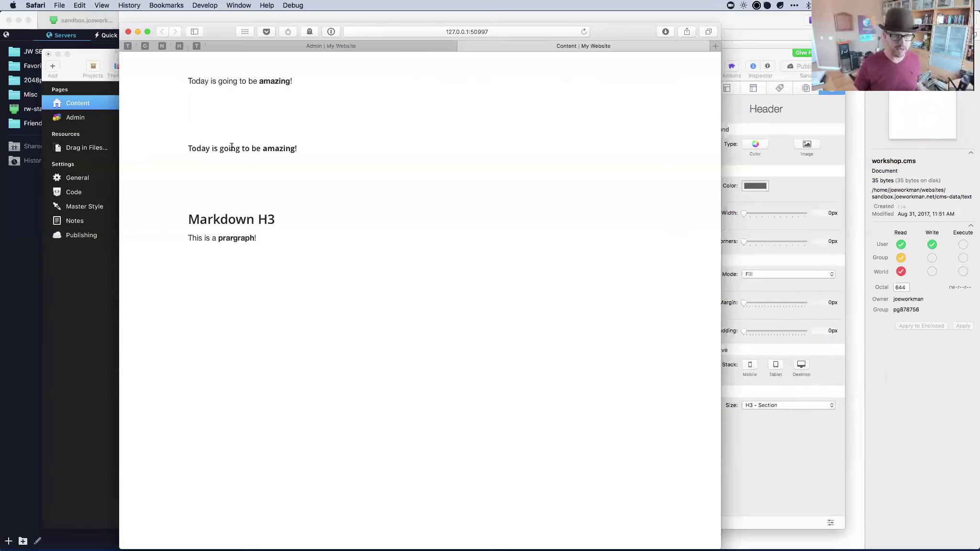
# Compare the repeated 'Today is going to be amazing!' header line with the Markdown H3 heading.
pyautogui.moveTo(188, 148); pyautogui.dragTo(315, 147)
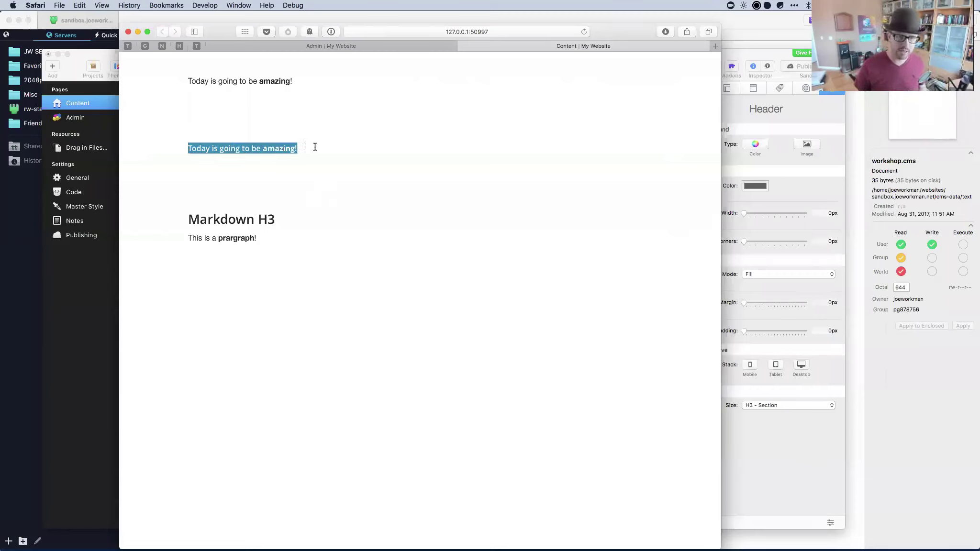
pyautogui.click(315, 147)
pyautogui.moveTo(188, 219); pyautogui.dragTo(294, 216)
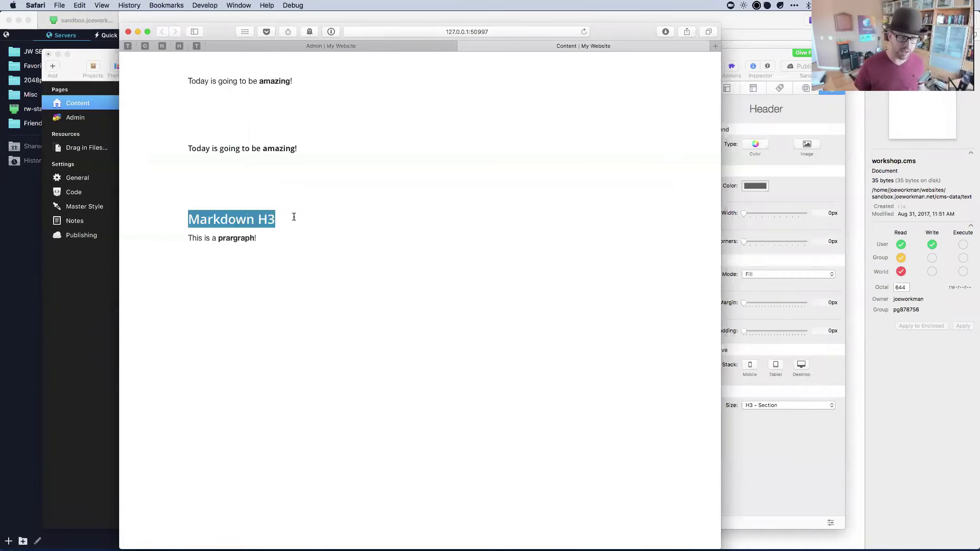
pyautogui.click(199, 159)
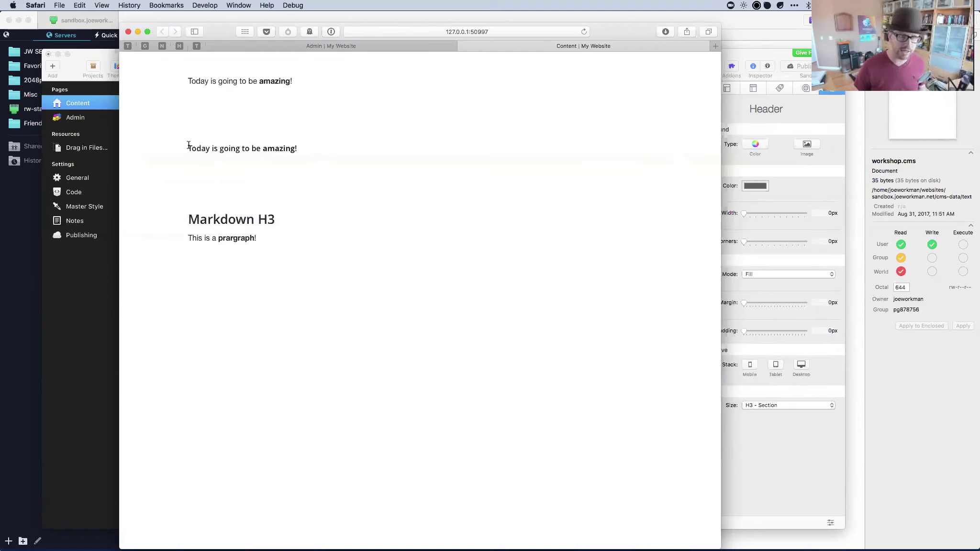
pyautogui.moveTo(188, 148); pyautogui.dragTo(331, 151)
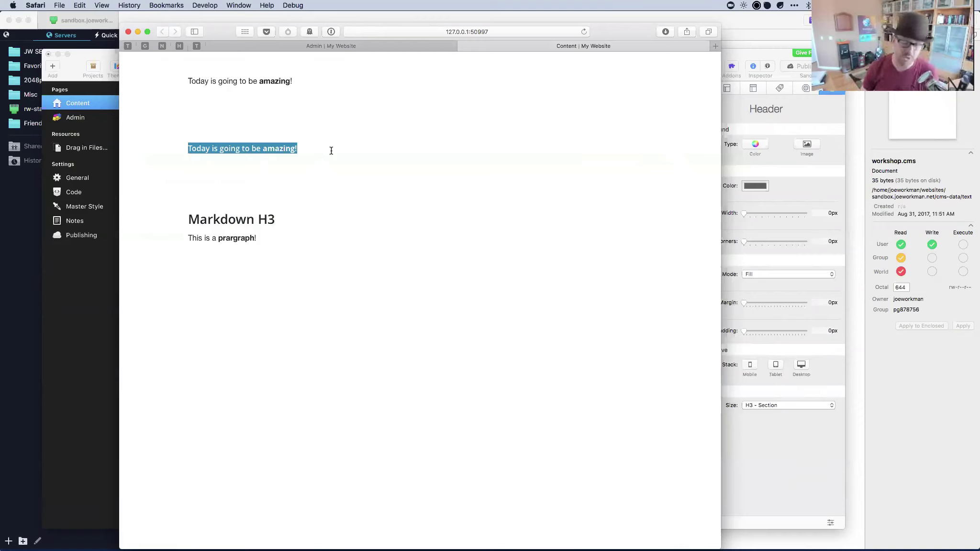
pyautogui.click(331, 150)
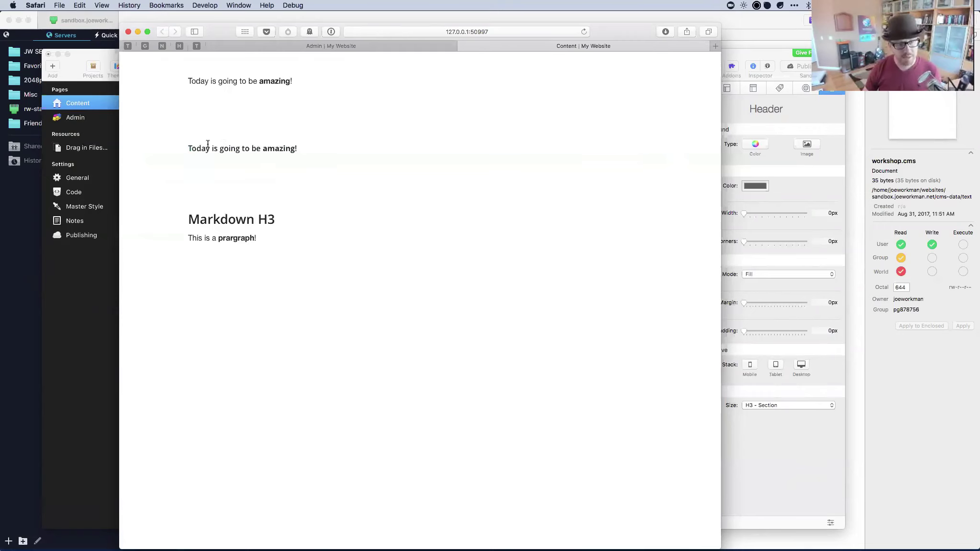
# Inspect the header line's markup in Safari, revealing a paragraph nested inside its h3 heading.
pyautogui.rightClick(194, 149)
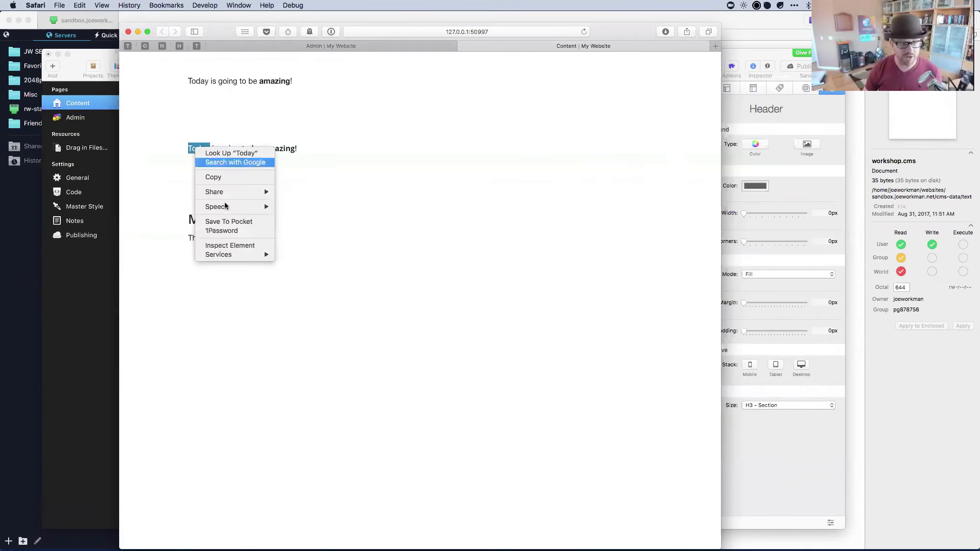
pyautogui.click(233, 243)
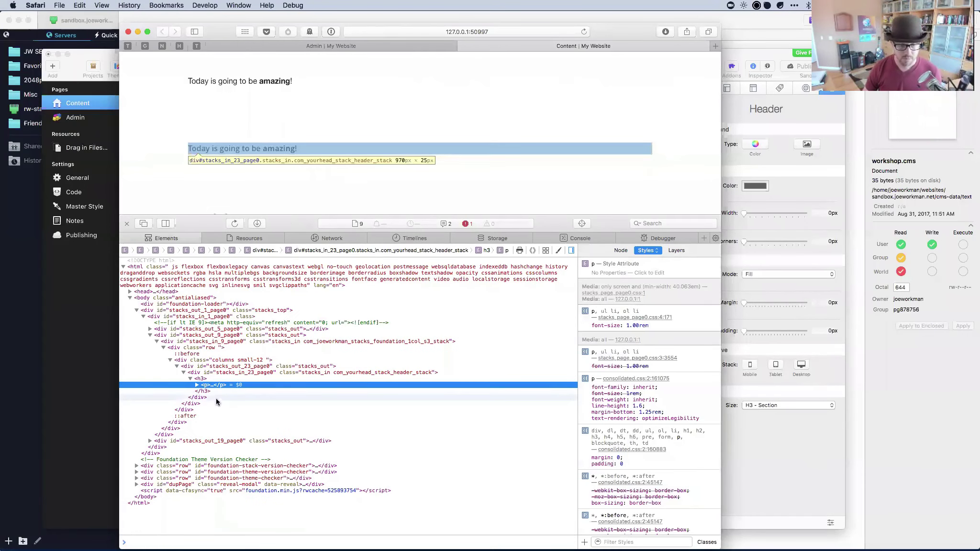
pyautogui.click(203, 380)
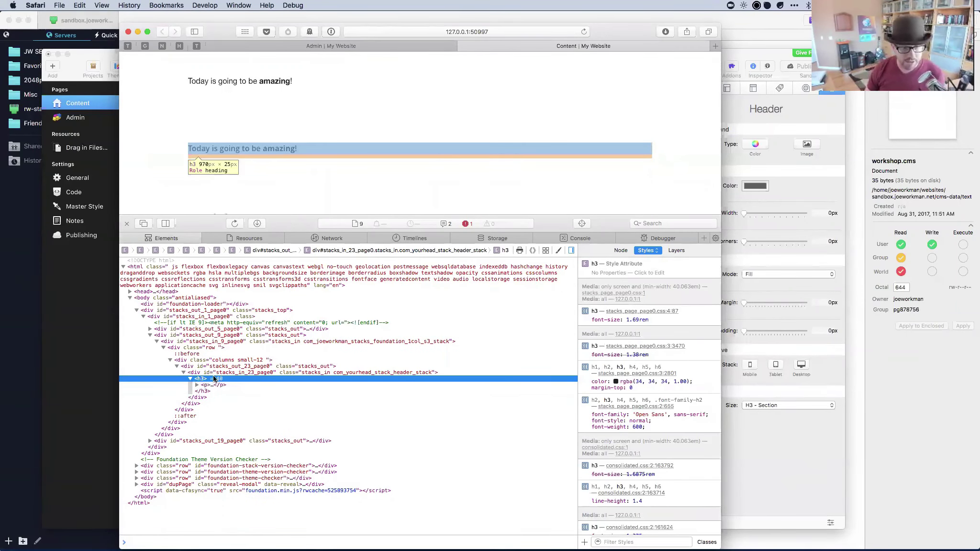
pyautogui.click(223, 386)
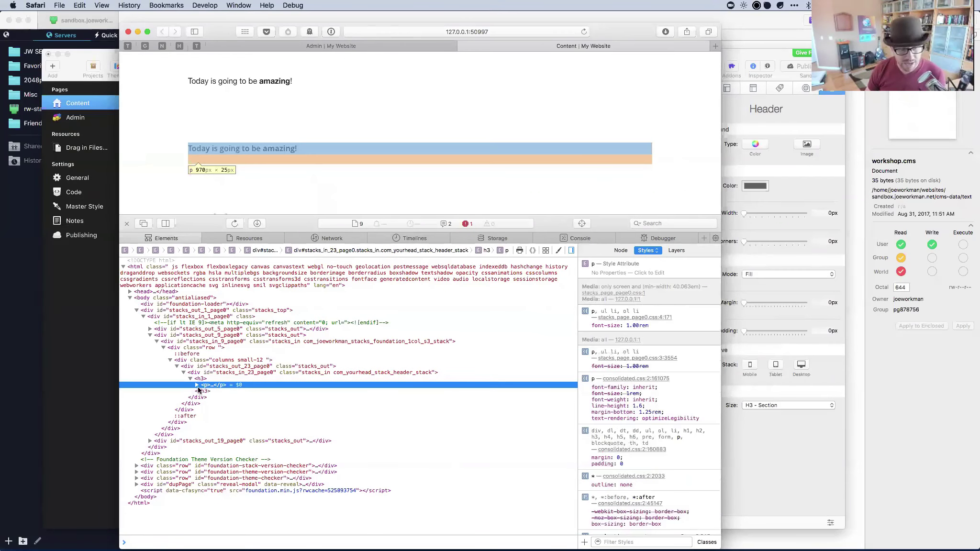
pyautogui.press('Right')
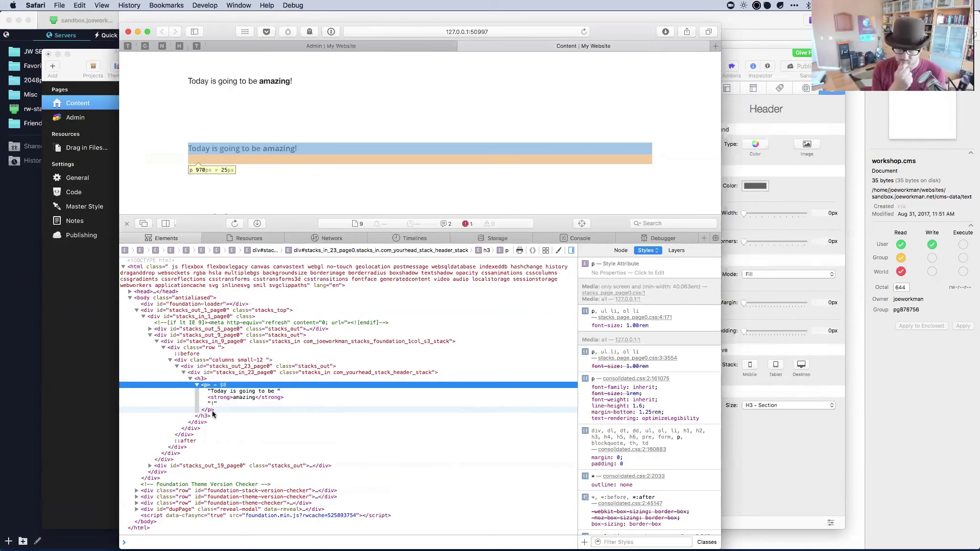
pyautogui.click(199, 380)
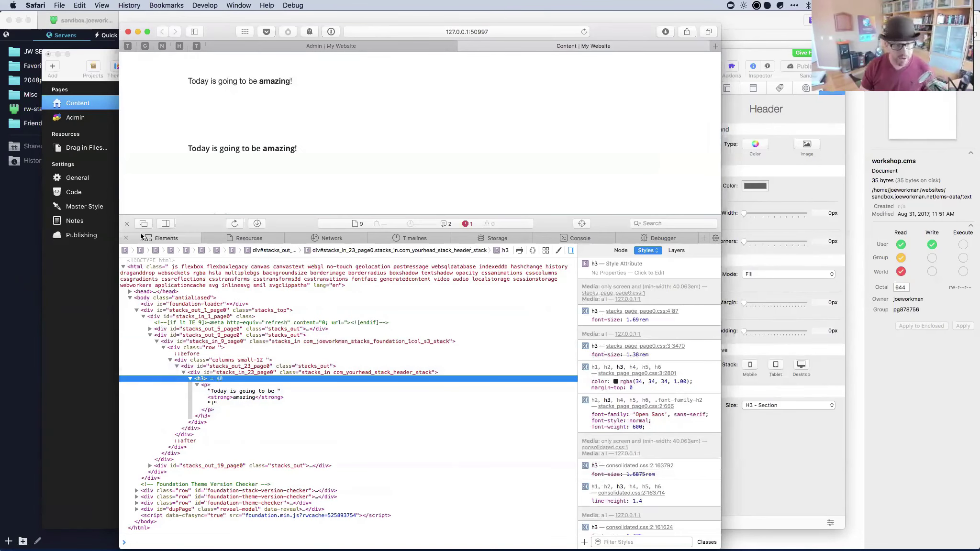
pyautogui.press('super+Tab')
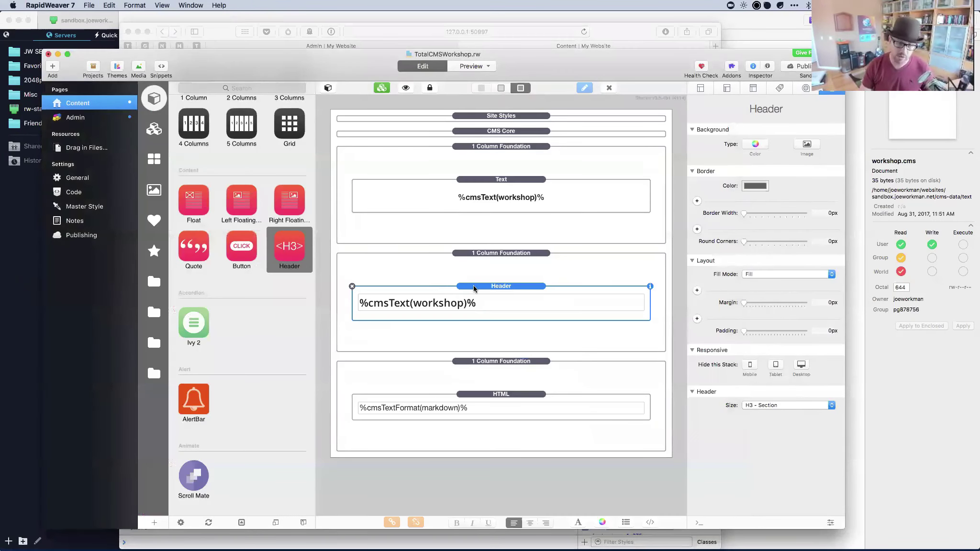
# Add an HTML stack above the Header stack containing the markup for 'This is my header' as an h3.
pyautogui.scroll(5, 225, 174)
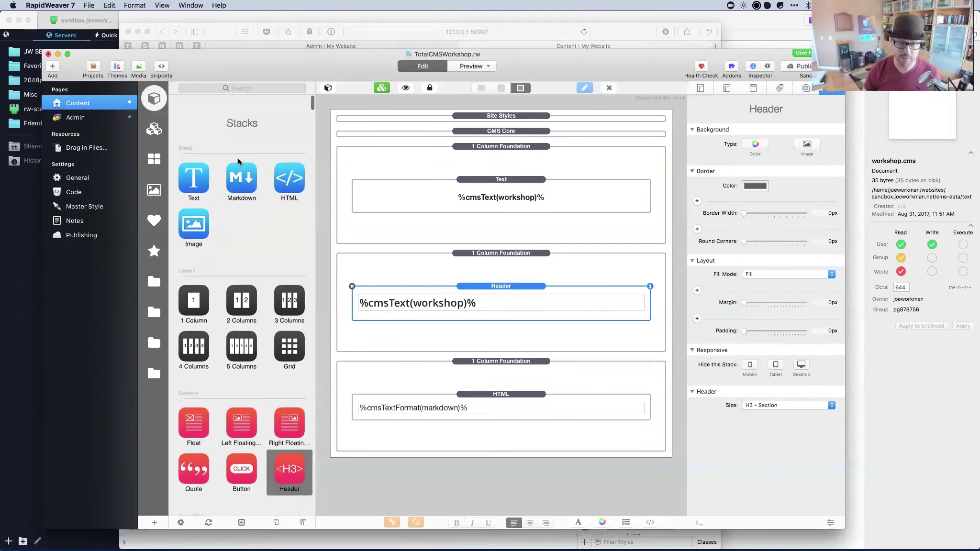
pyautogui.moveTo(284, 164); pyautogui.dragTo(445, 288)
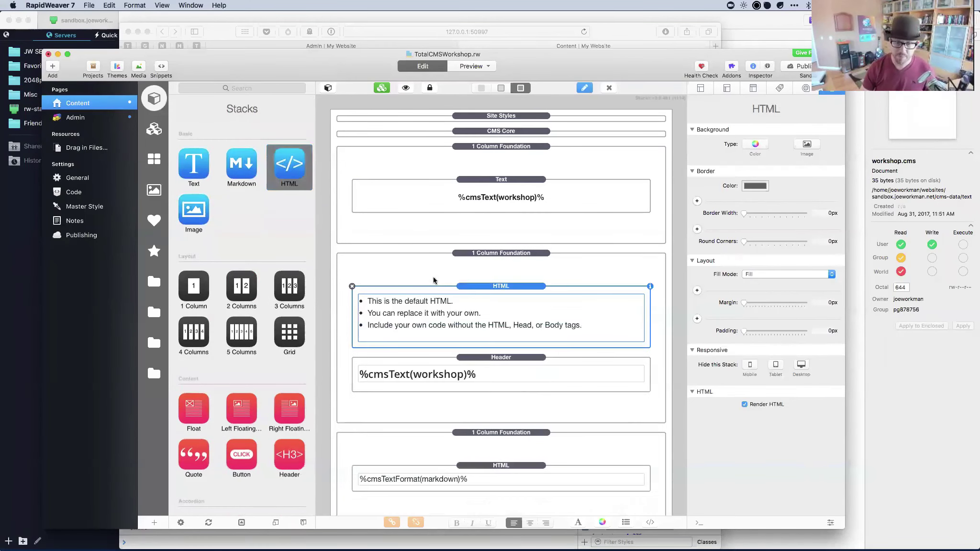
pyautogui.doubleClick(398, 316)
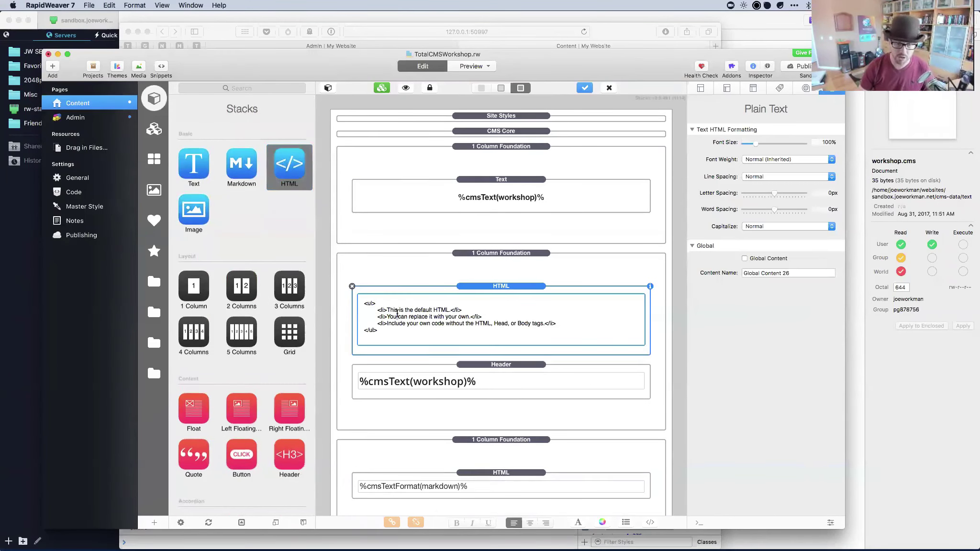
pyautogui.press('super+a')
pyautogui.press('BackSpace')
pyautogui.write('h')
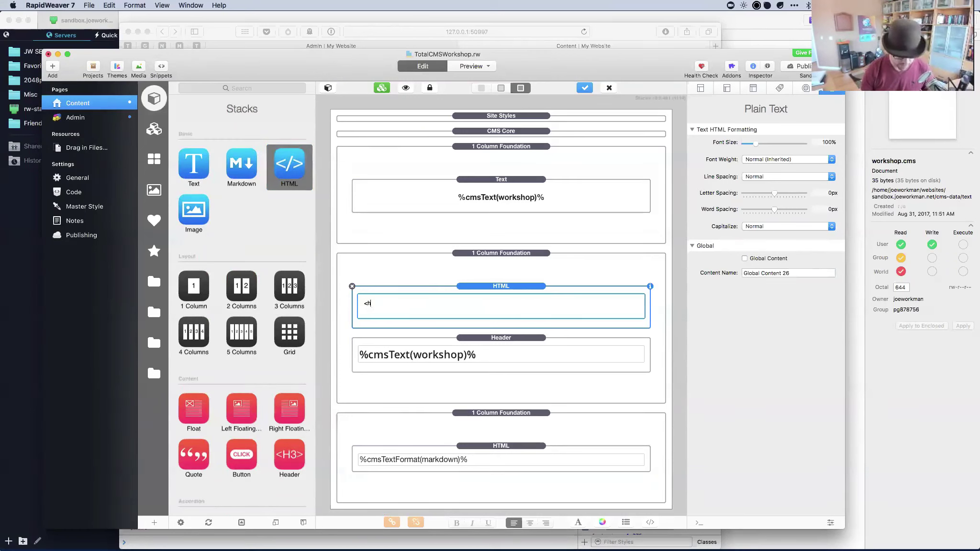
pyautogui.write('3>This ')
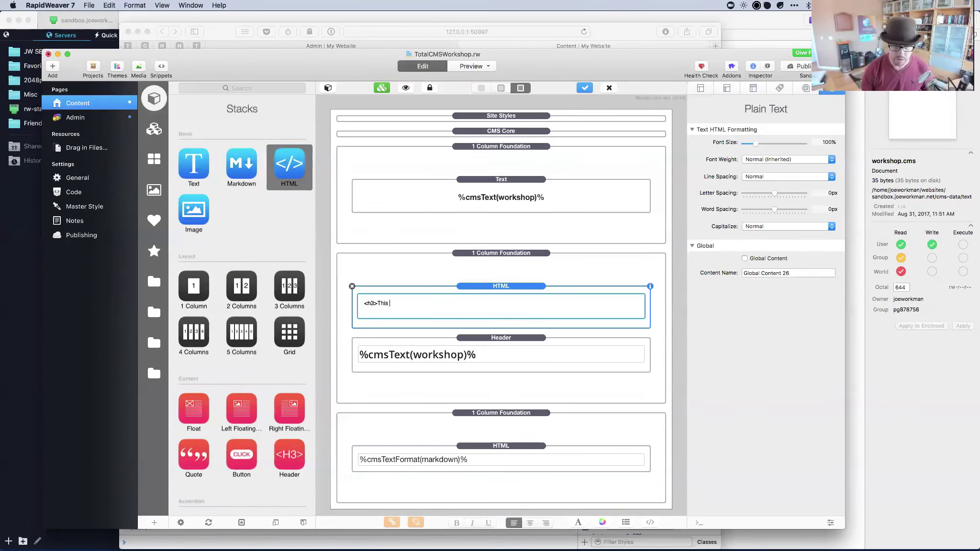
pyautogui.write('is my header')
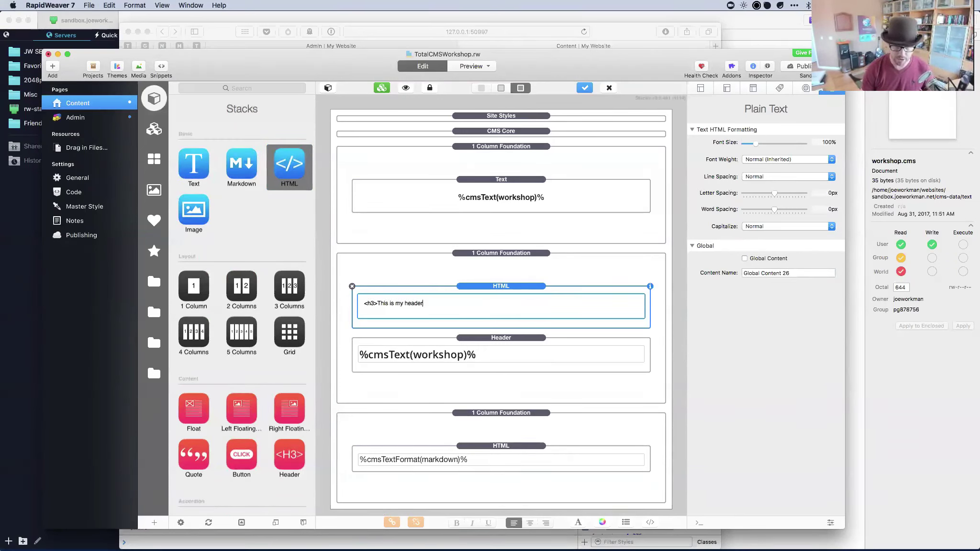
pyautogui.write('<')
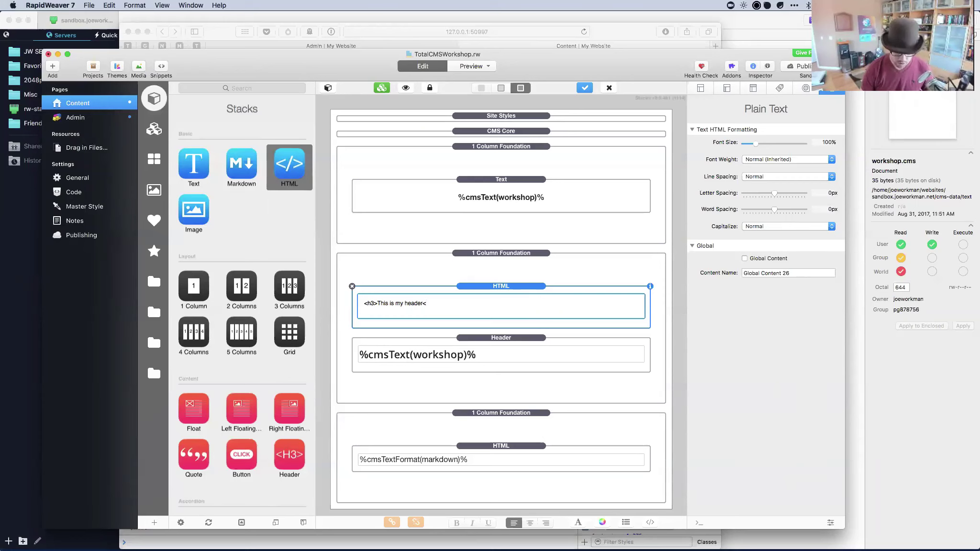
pyautogui.write('/h4')
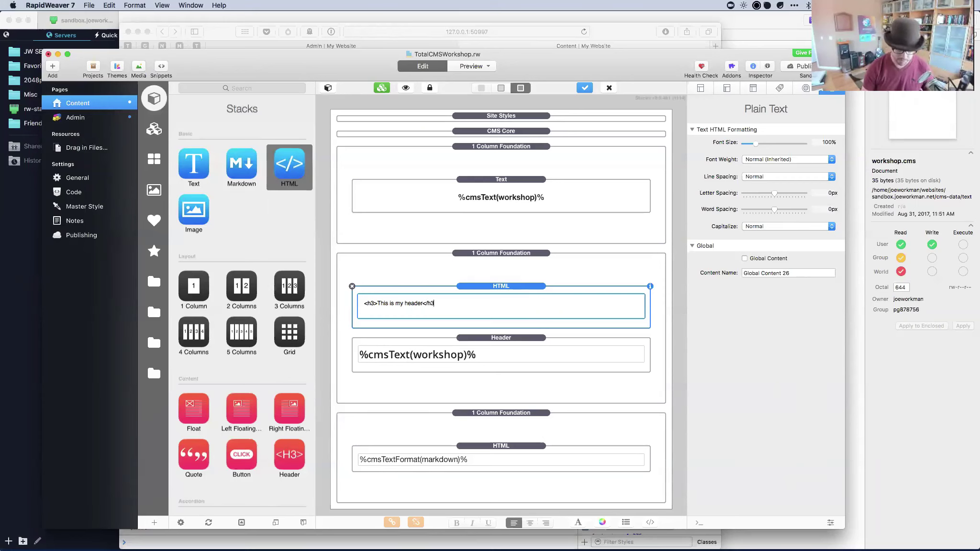
# Render the HTML stack as the heading 'This is my header', then select the Header stack.
pyautogui.click(526, 289)
pyautogui.click(378, 303)
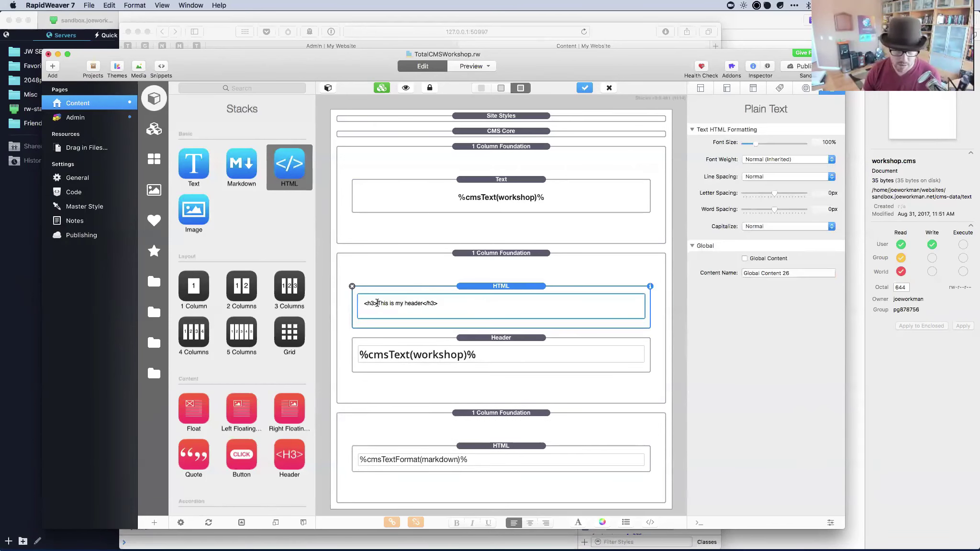
pyautogui.click(492, 288)
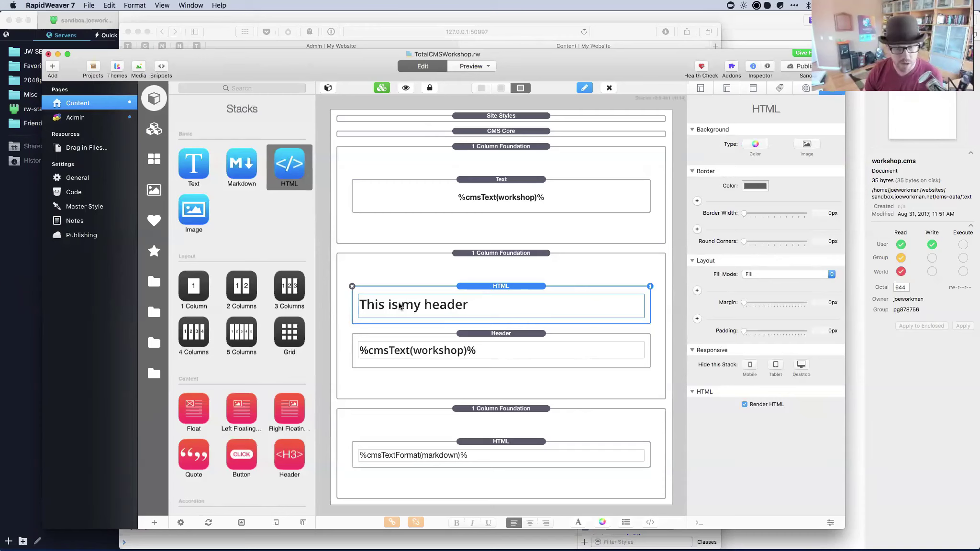
pyautogui.click(394, 356)
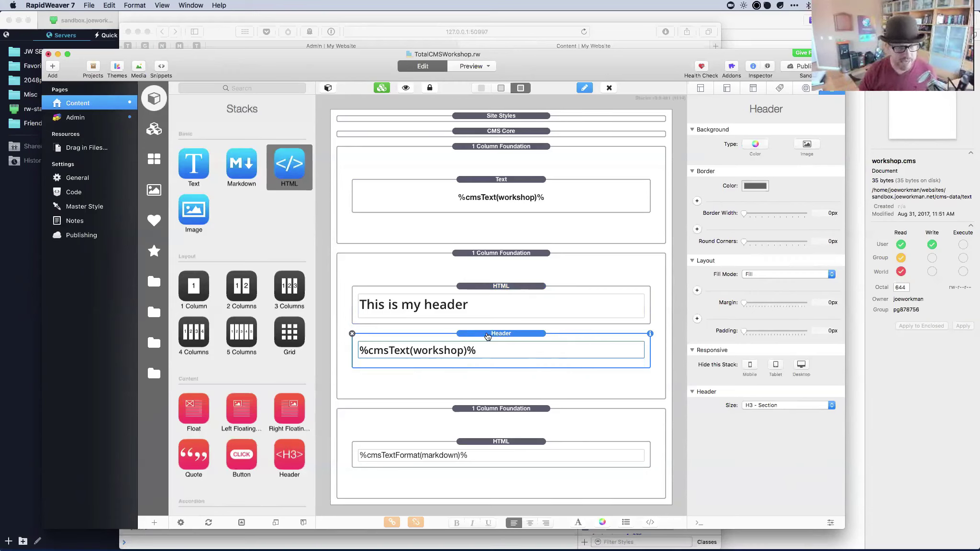
pyautogui.press('super+Tab')
pyautogui.press('super+Tab')
pyautogui.press('super+Tab')
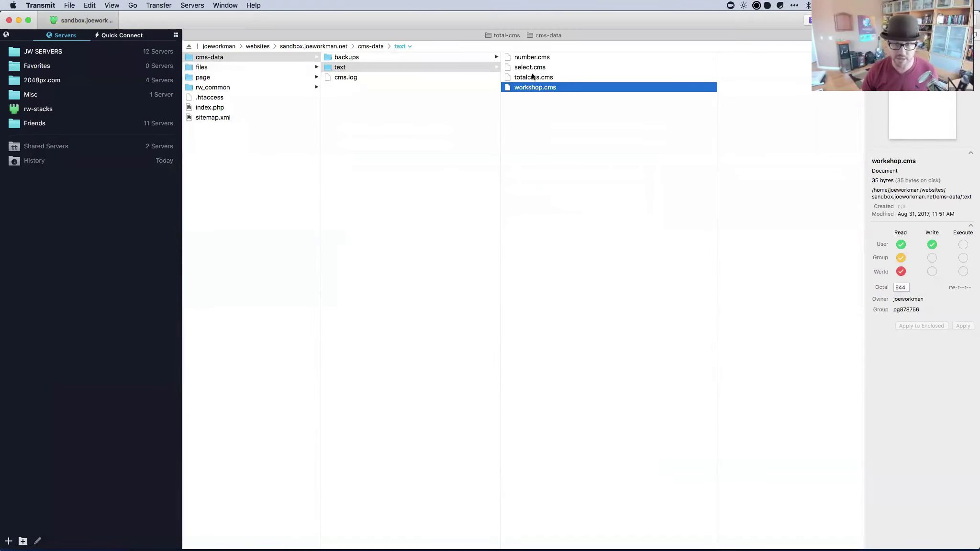
# View workshop.cms in Sublime Text, whose single line holds the 'Today is going to be amazing!' paragraph, then close it.
pyautogui.doubleClick(542, 89)
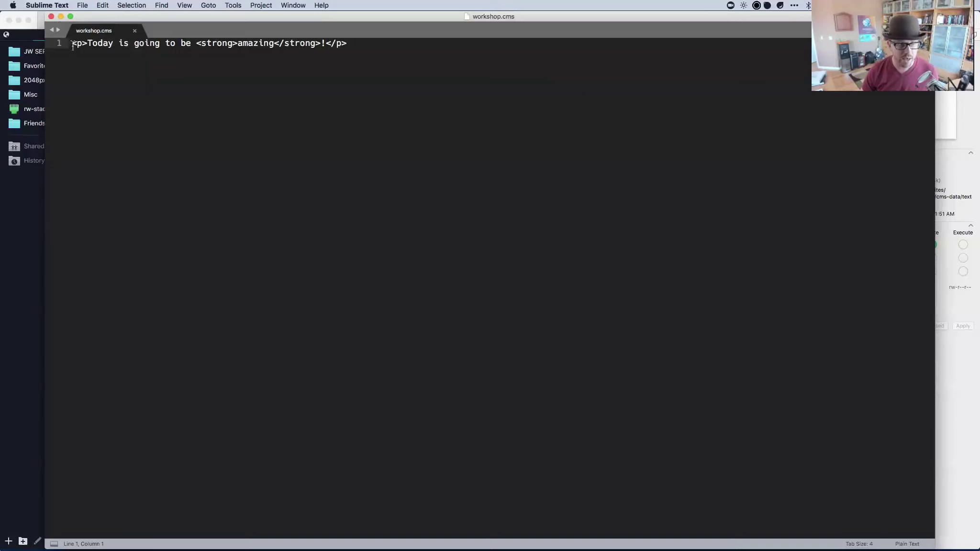
pyautogui.moveTo(72, 44); pyautogui.dragTo(367, 46)
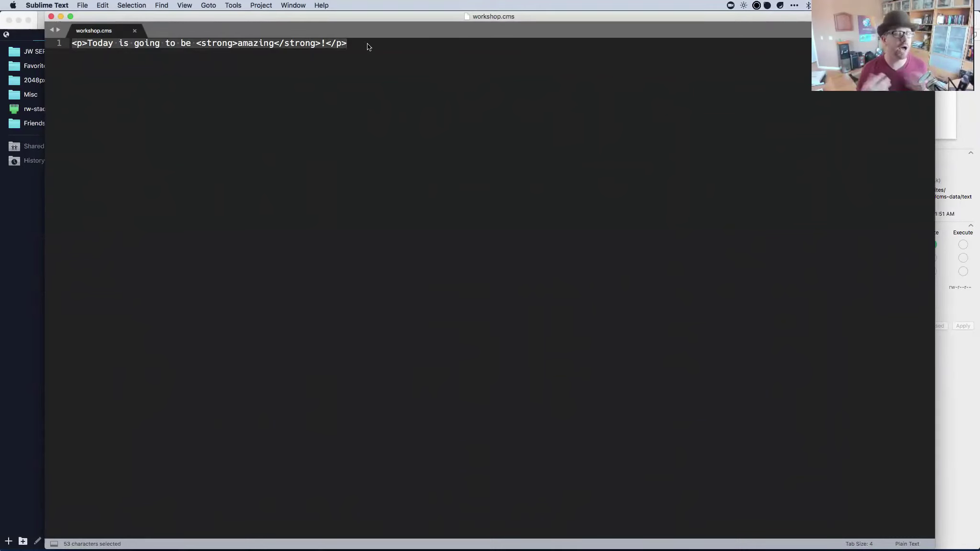
pyautogui.click(214, 88)
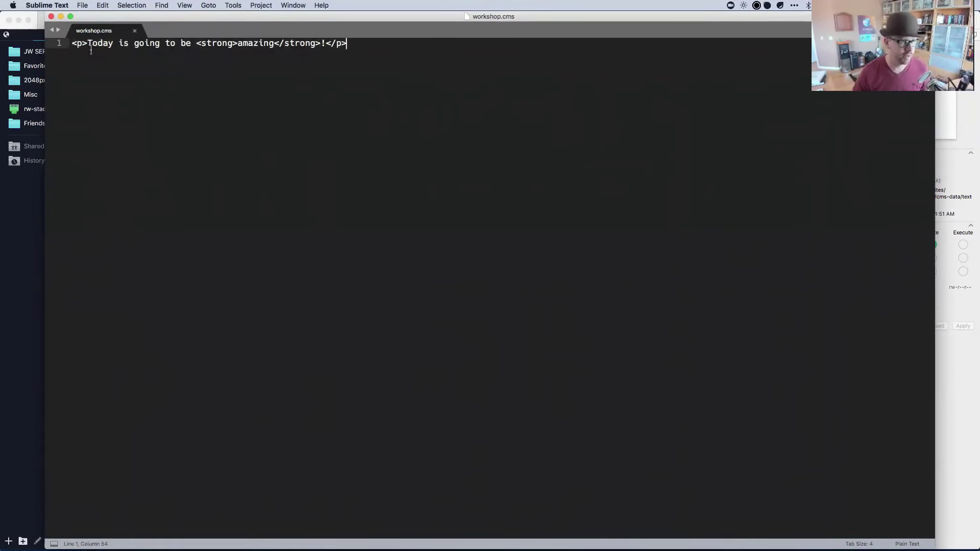
pyautogui.click(51, 16)
pyautogui.click(450, 265)
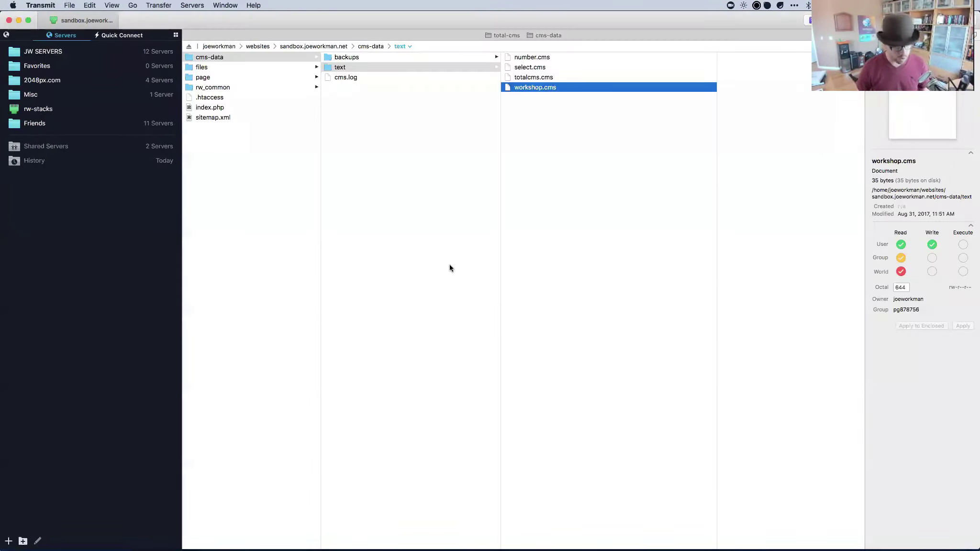
pyautogui.press('super+Tab')
pyautogui.press('super+Tab')
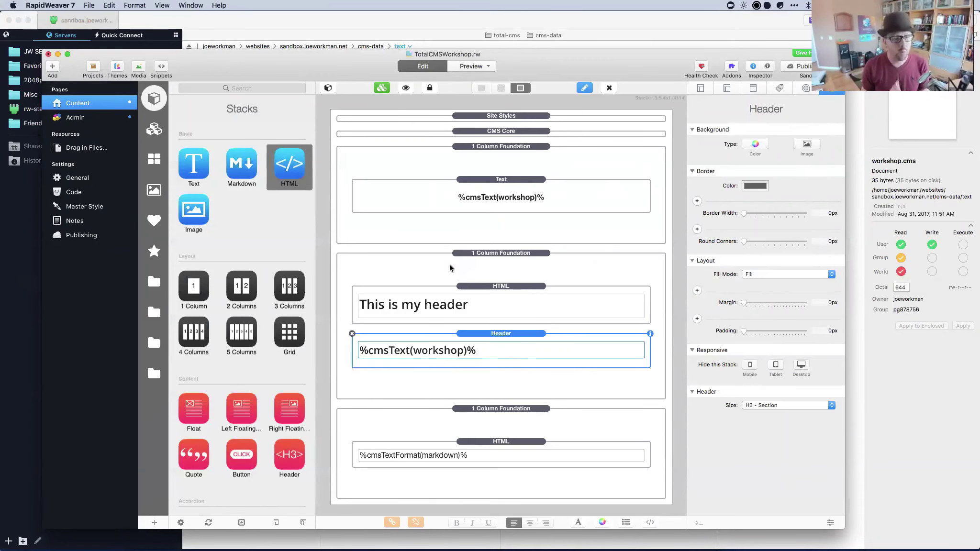
# On the Admin page, delete the lower markdown text field stack.
pyautogui.click(92, 119)
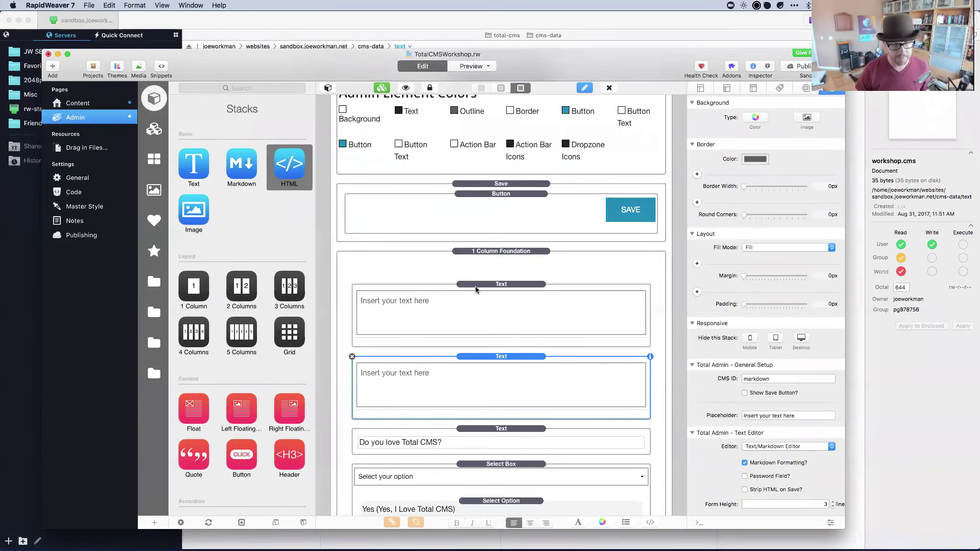
pyautogui.click(475, 287)
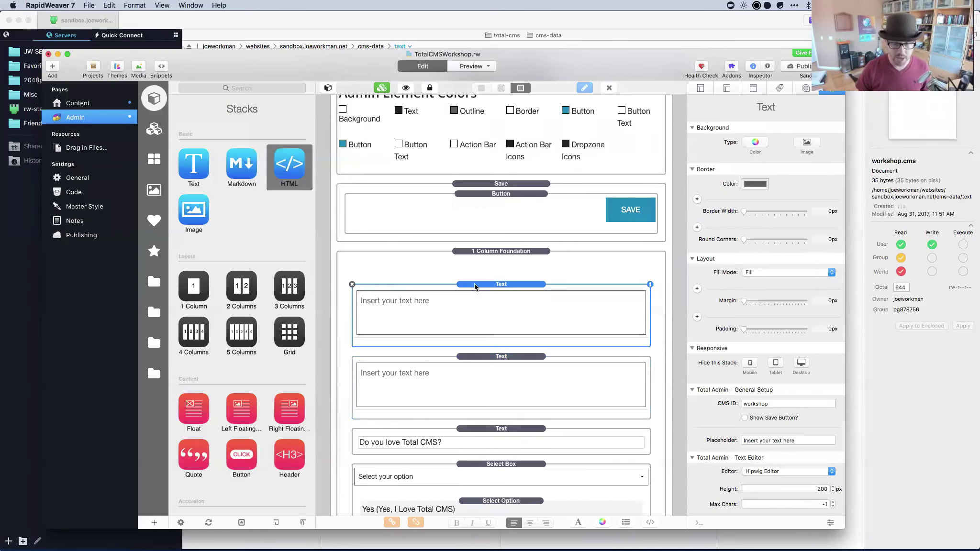
pyautogui.click(342, 363)
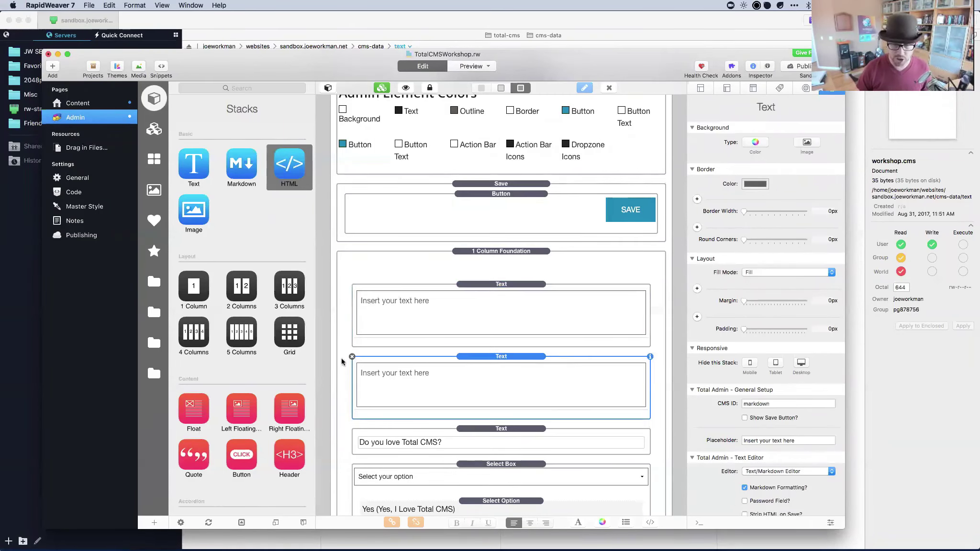
pyautogui.click(351, 357)
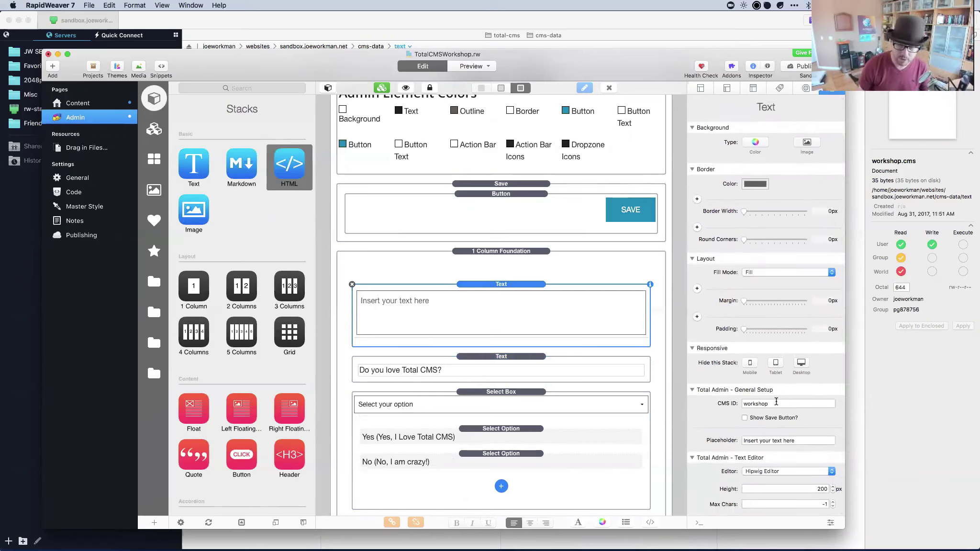
# Set the workshop field to Text/Markdown Editor, Markdown Formatting off, Form Height 1, and preview.
pyautogui.click(774, 472)
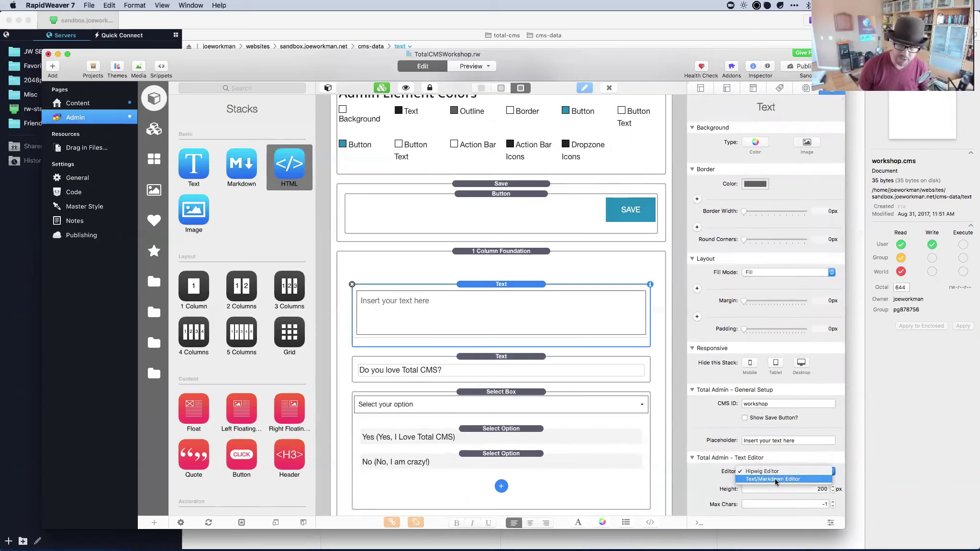
pyautogui.click(775, 479)
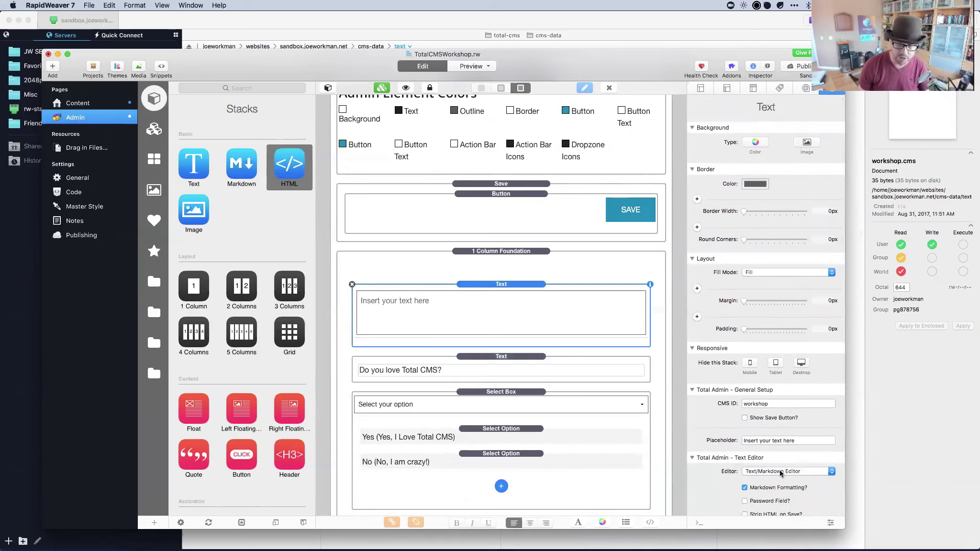
pyautogui.click(745, 488)
pyautogui.scroll(-3, 747, 486)
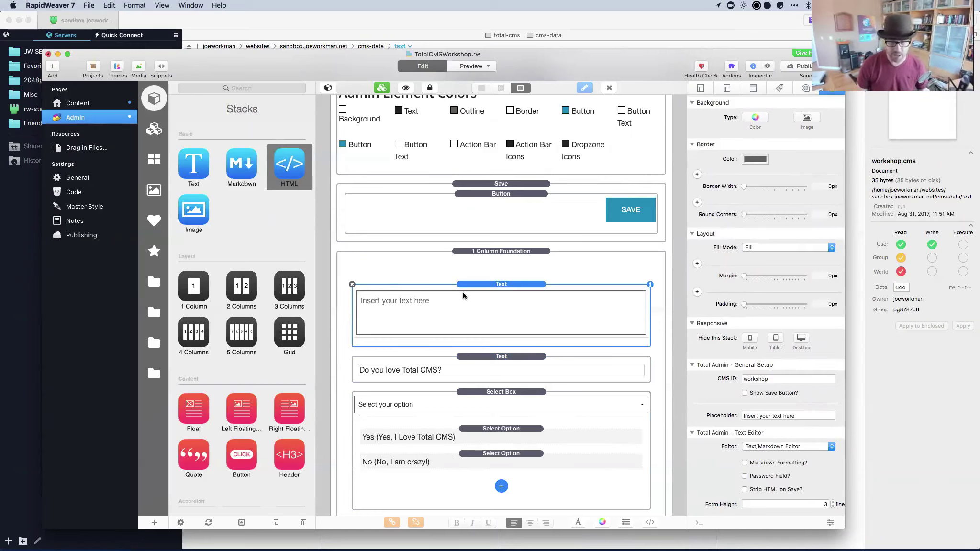
pyautogui.click(832, 506)
pyautogui.click(833, 506)
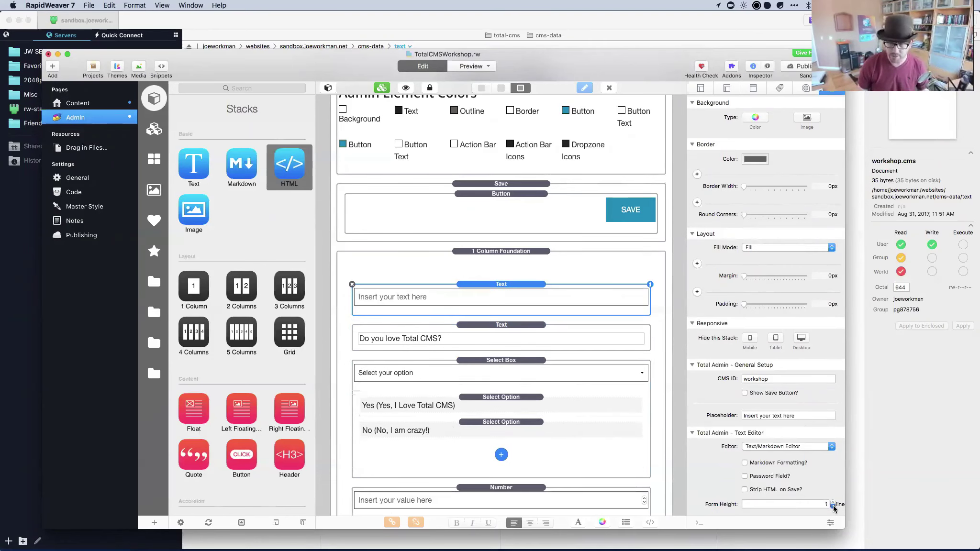
pyautogui.click(540, 303)
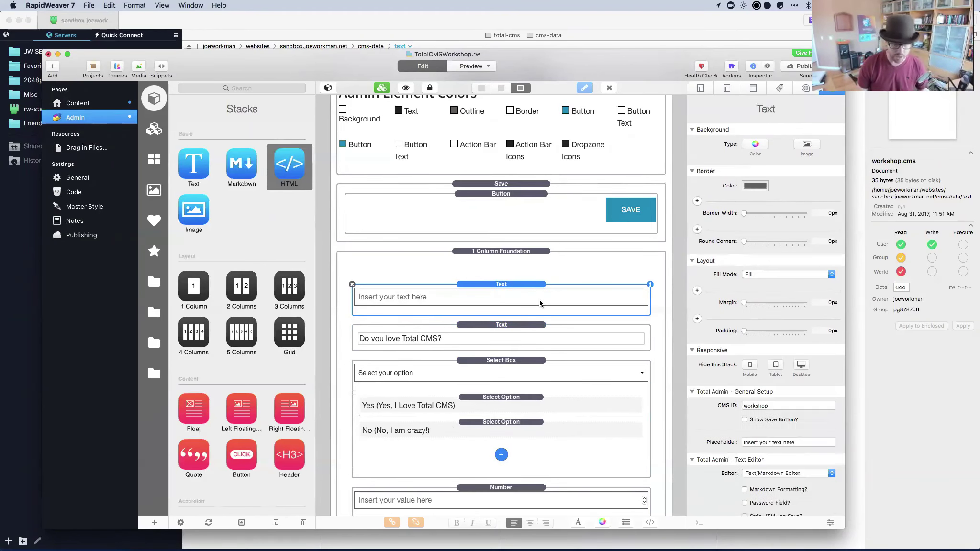
pyautogui.press('alt+super+p')
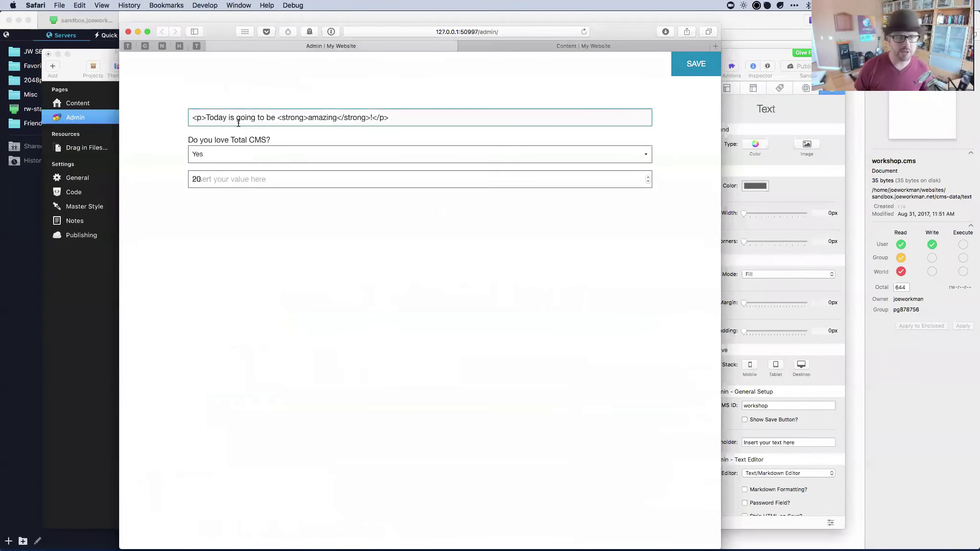
# Strip the <p> and <strong> tags so the admin field reads plain 'Today is going to be amazing!'.
pyautogui.click(206, 118)
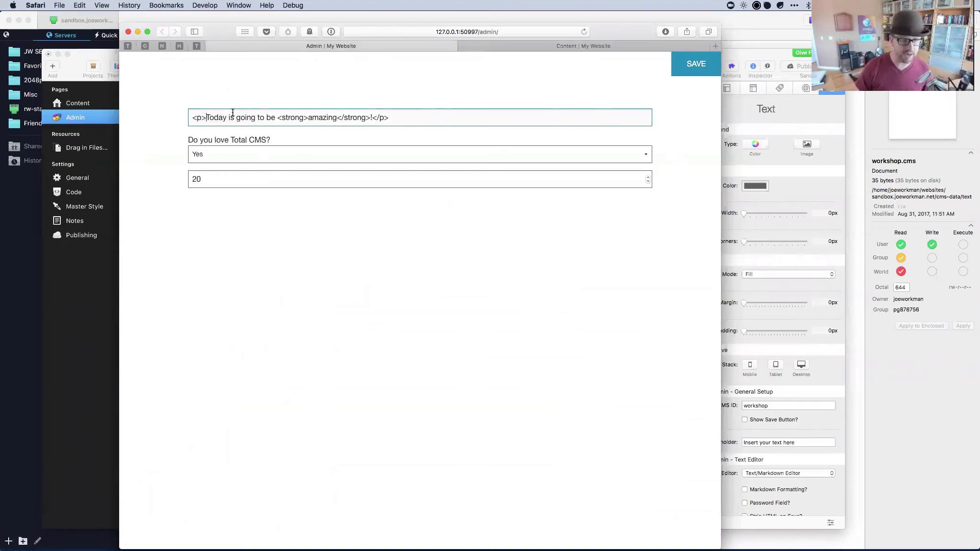
pyautogui.press('BackSpace')
pyautogui.press('BackSpace')
pyautogui.press('BackSpace')
pyautogui.hotkey('alt', 'Right')
pyautogui.hotkey('alt', 'Right')
pyautogui.hotkey('alt', 'Right')
pyautogui.hotkey('alt', 'Right')
pyautogui.hotkey('alt', 'Right')
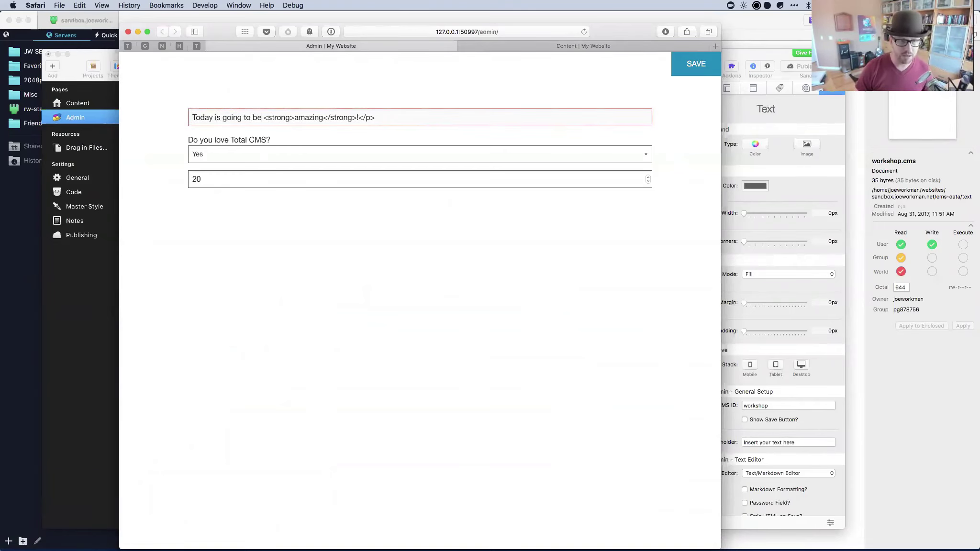
pyautogui.press('shift+super+Right')
pyautogui.press('BackSpace')
pyautogui.write('amazing!')
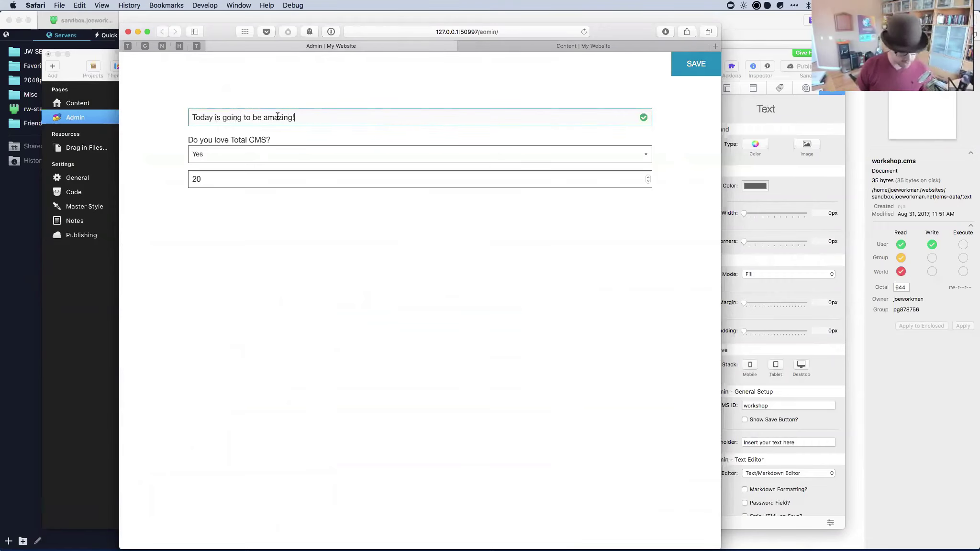
pyautogui.press('super+Tab')
pyautogui.press('super+Tab')
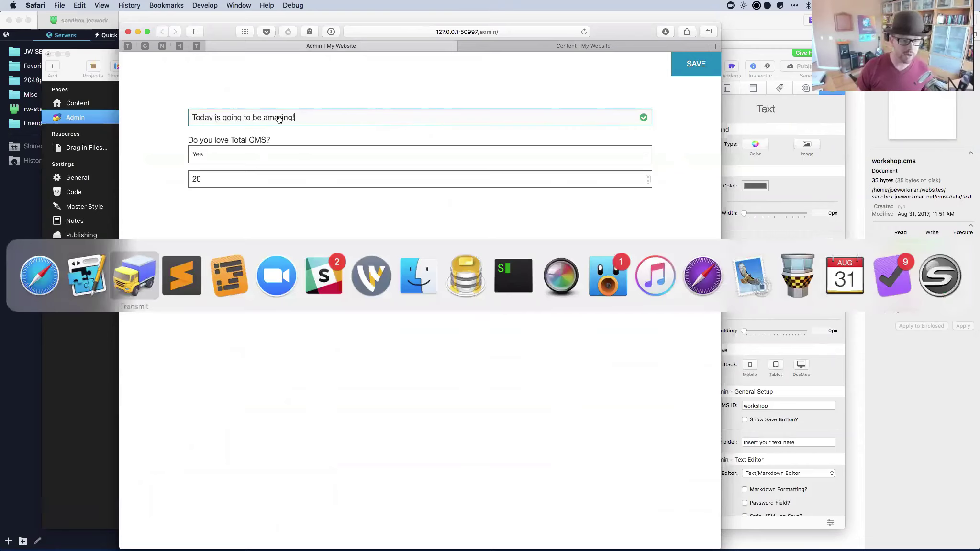
# Confirm workshop.cms now stores plain text, then open the Content page in RapidWeaver.
pyautogui.doubleClick(533, 89)
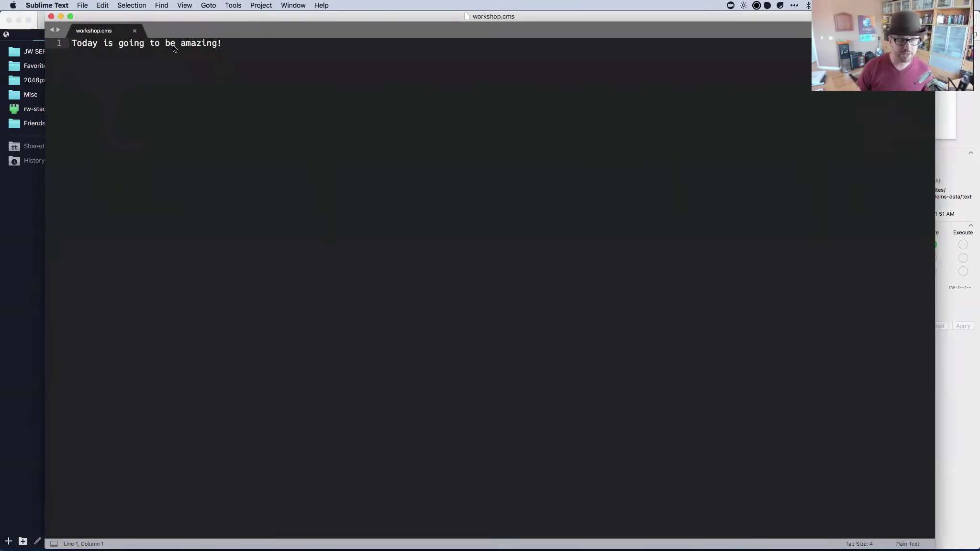
pyautogui.click(135, 31)
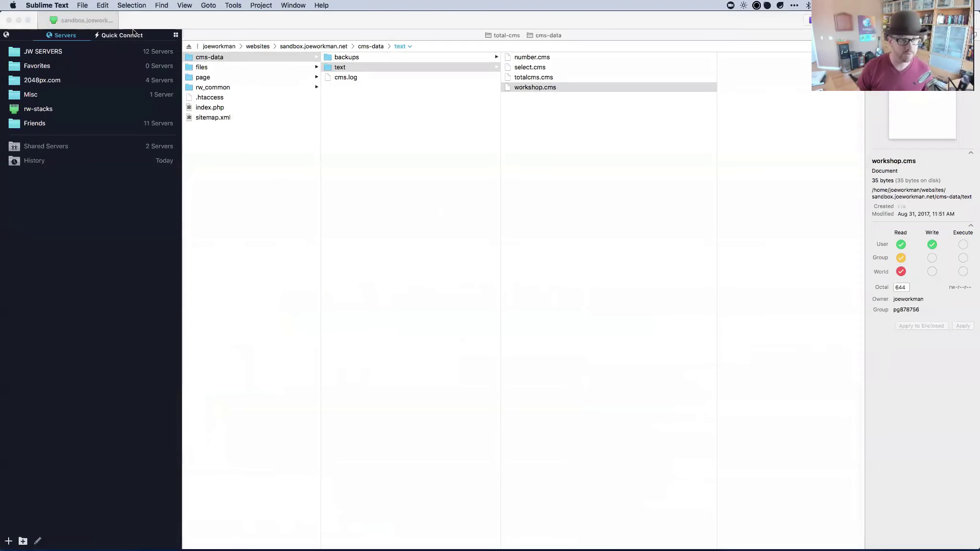
pyautogui.press('super+Tab')
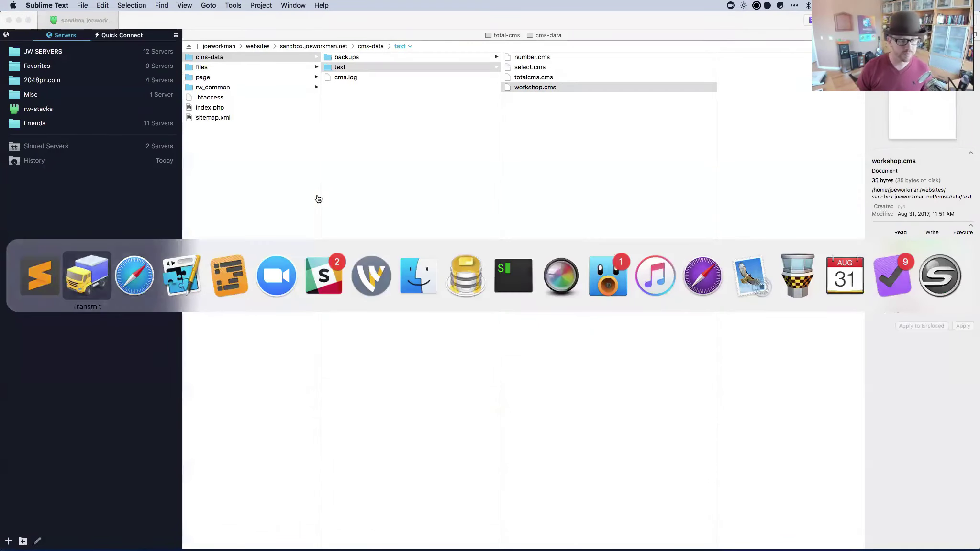
pyautogui.press('super+Tab')
pyautogui.press('Tab')
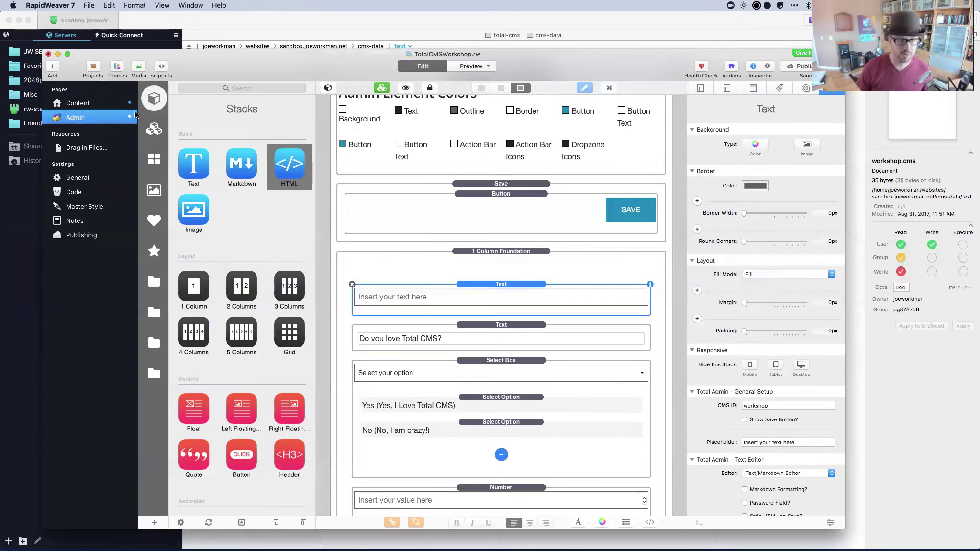
pyautogui.click(93, 104)
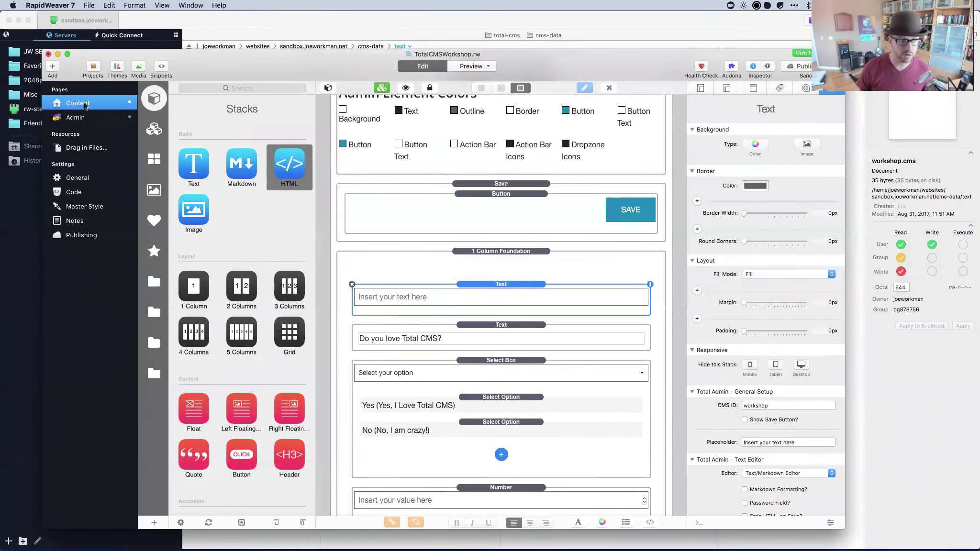
pyautogui.press('super+Tab')
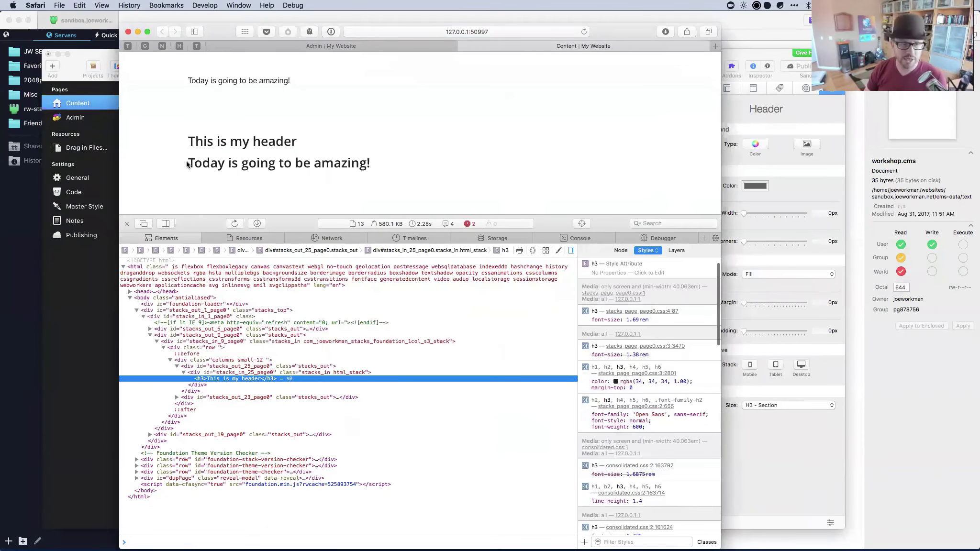
# Inspect the 'Today is going to be amazing!' line, showing it as plain text inside its h3.
pyautogui.moveTo(187, 163); pyautogui.dragTo(377, 167)
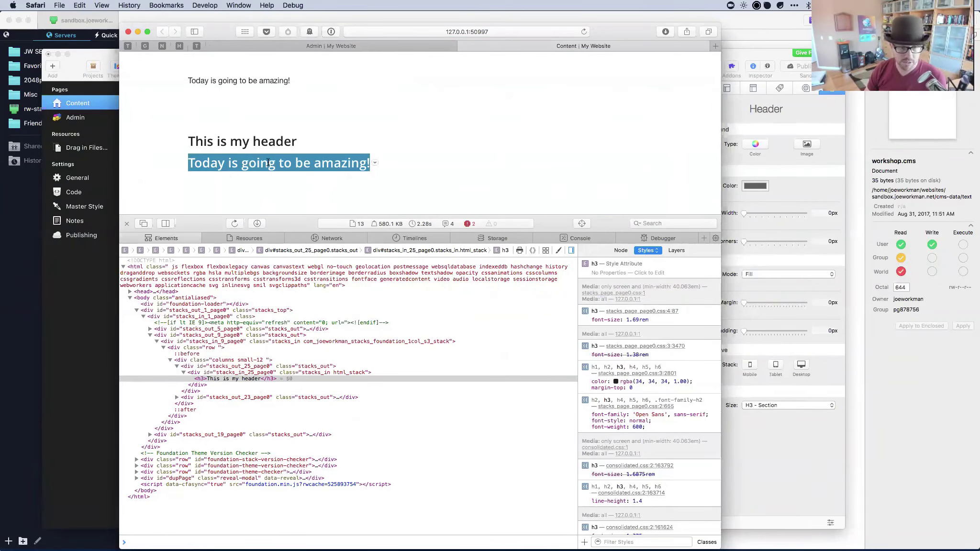
pyautogui.click(268, 163)
pyautogui.rightClick(268, 163)
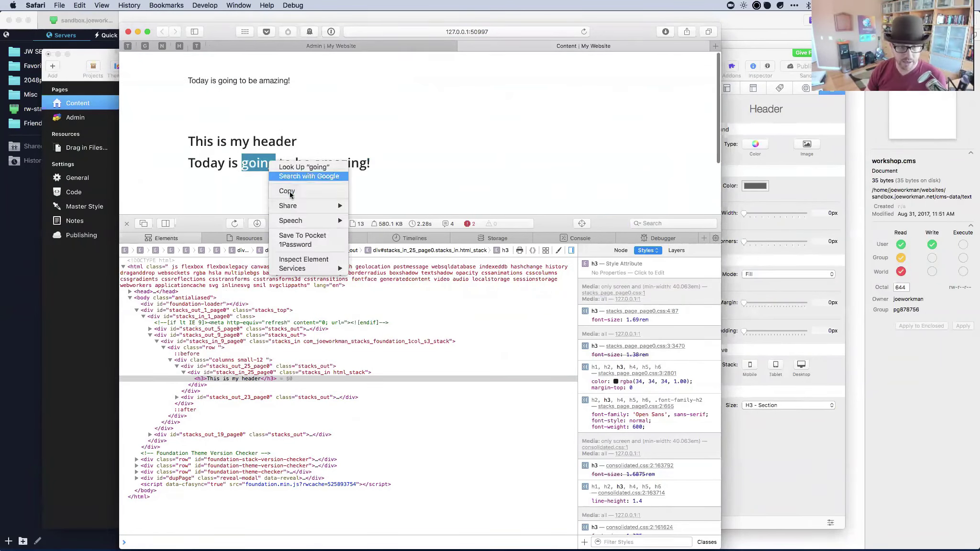
pyautogui.click(300, 259)
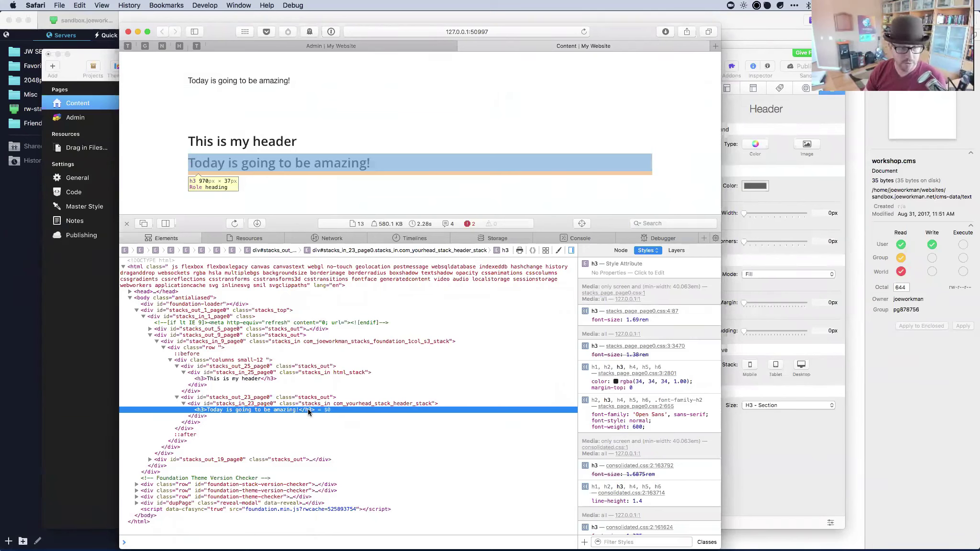
# Reselect the 'Today is going to be amazing!' heading, then bring up the 'Admin | My Website' tab.
pyautogui.moveTo(188, 162); pyautogui.dragTo(388, 166)
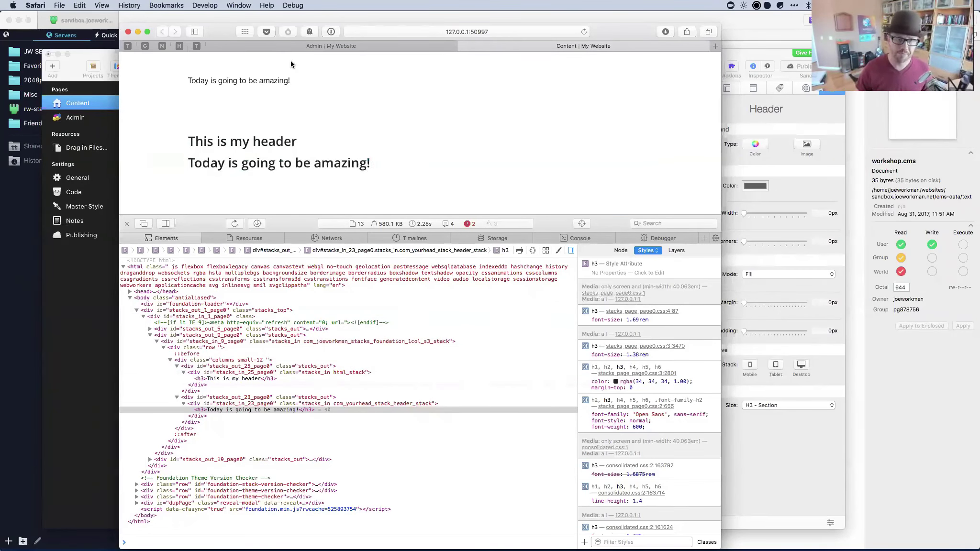
pyautogui.moveTo(186, 162); pyautogui.dragTo(380, 156)
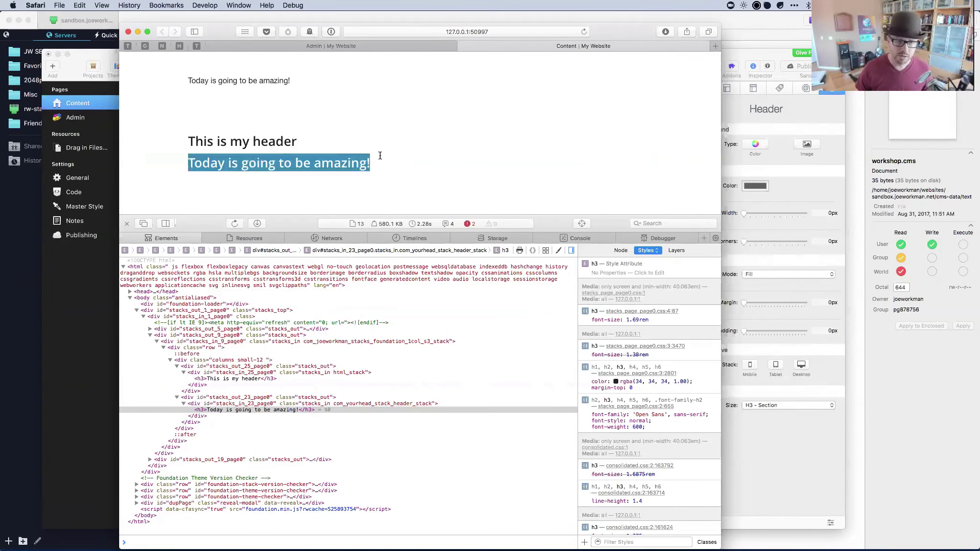
pyautogui.click(345, 162)
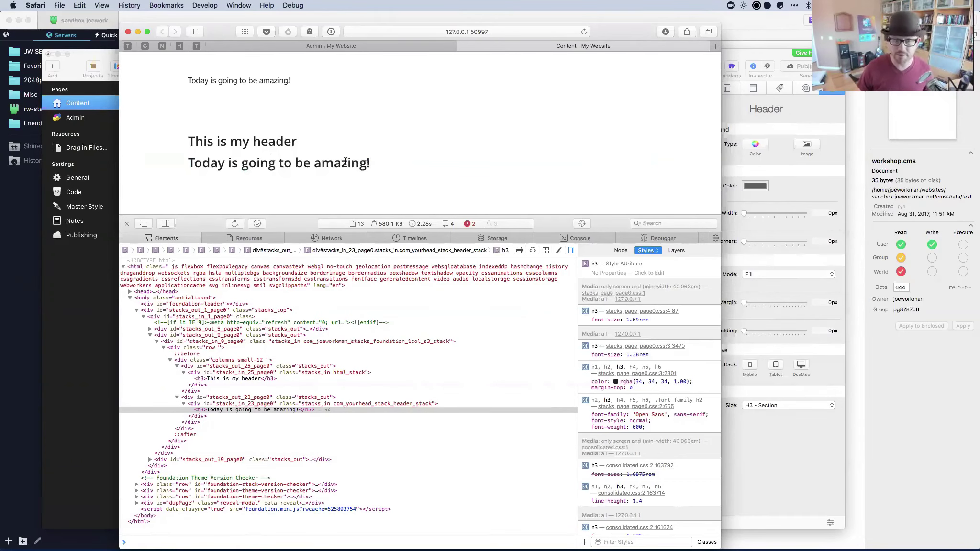
pyautogui.click(340, 46)
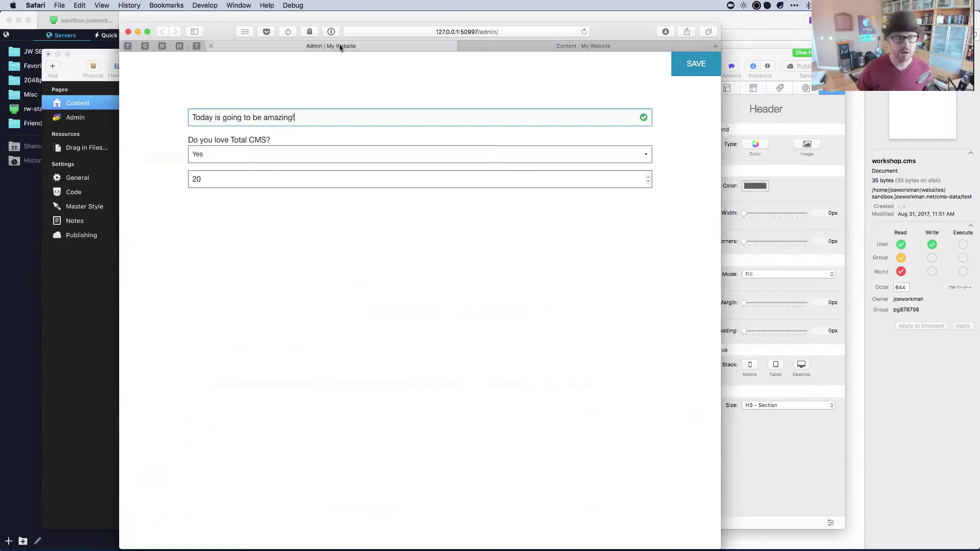
pyautogui.click(82, 309)
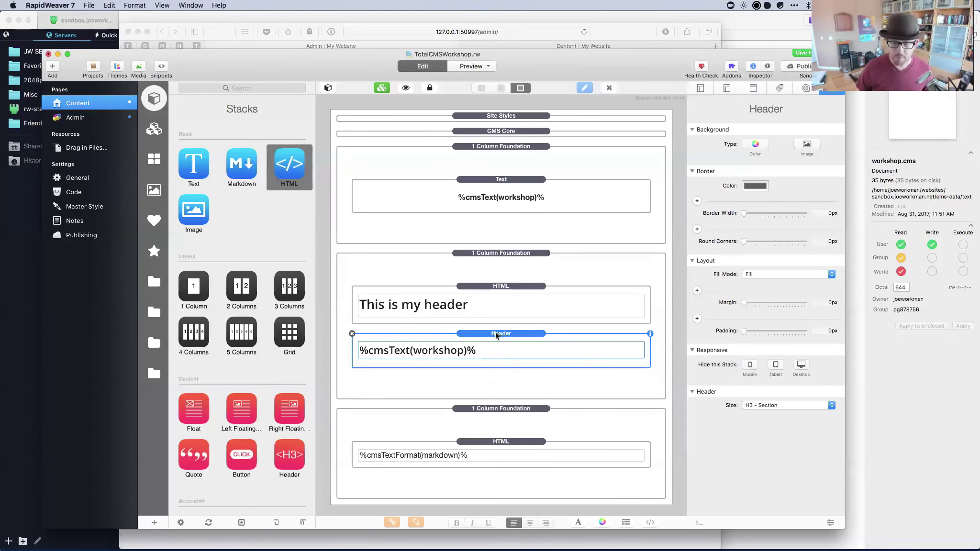
pyautogui.click(494, 441)
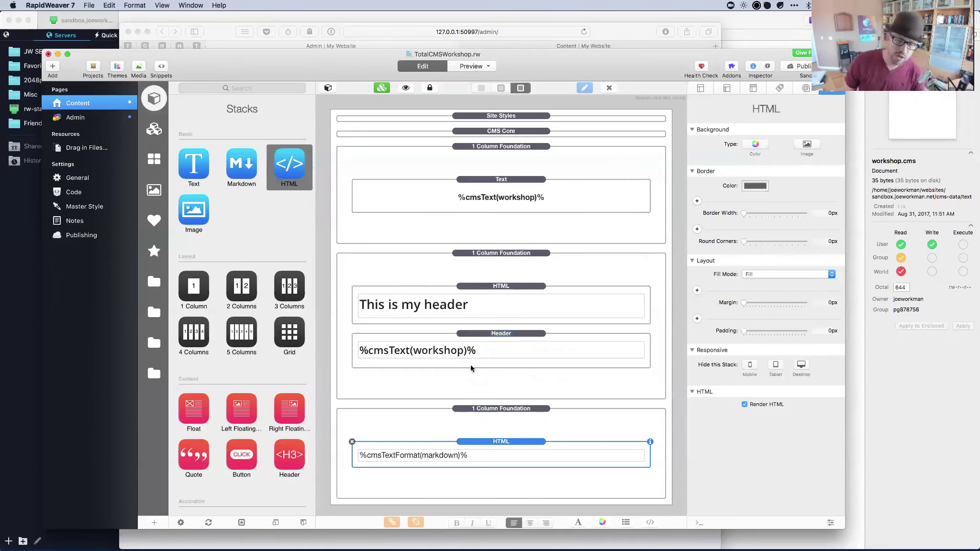
pyautogui.click(449, 340)
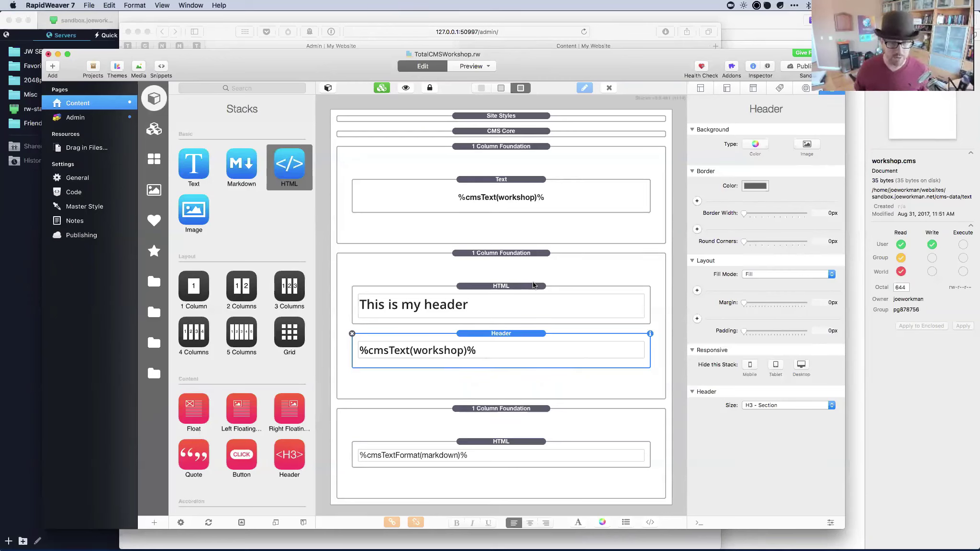
pyautogui.click(486, 185)
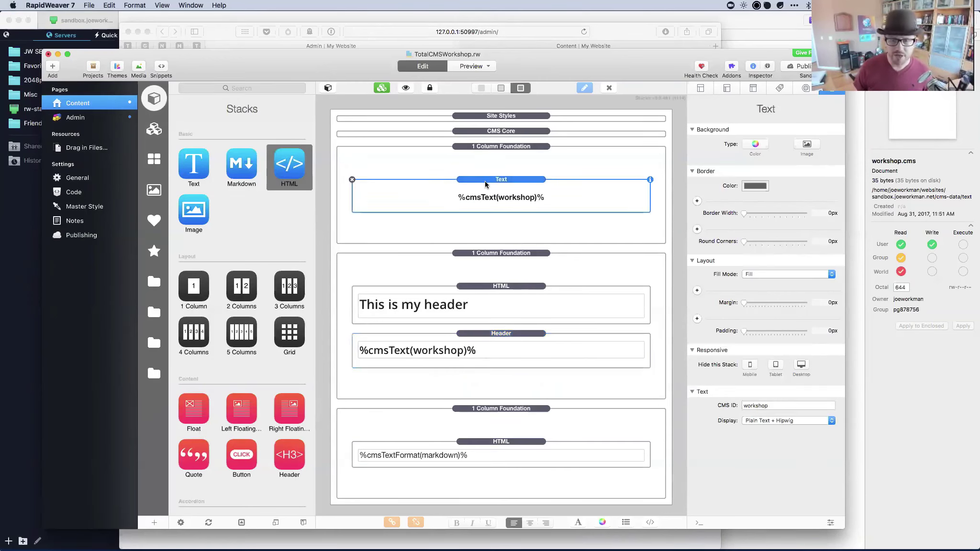
pyautogui.click(220, 30)
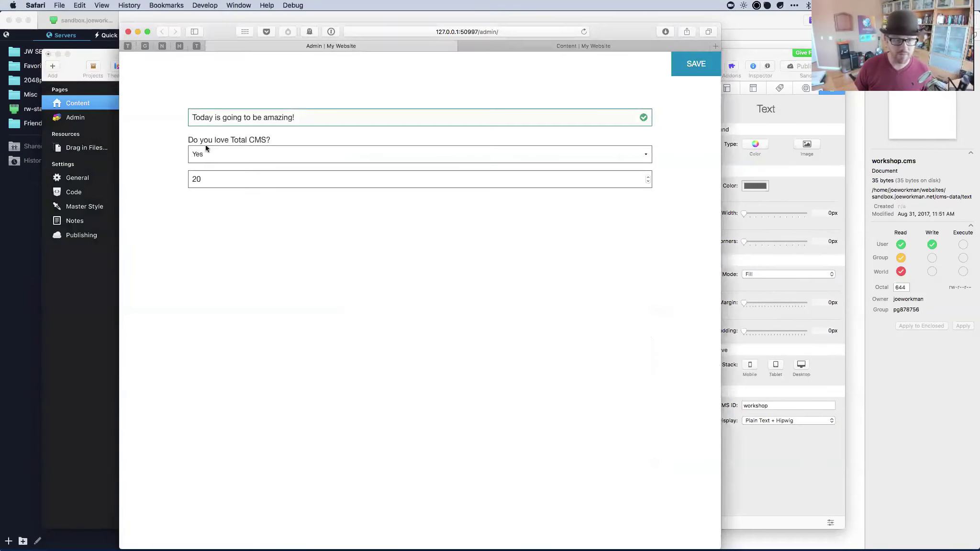
# Check the Content page heading in Safari, then open RapidWeaver's Header stack text for editing.
pyautogui.click(611, 47)
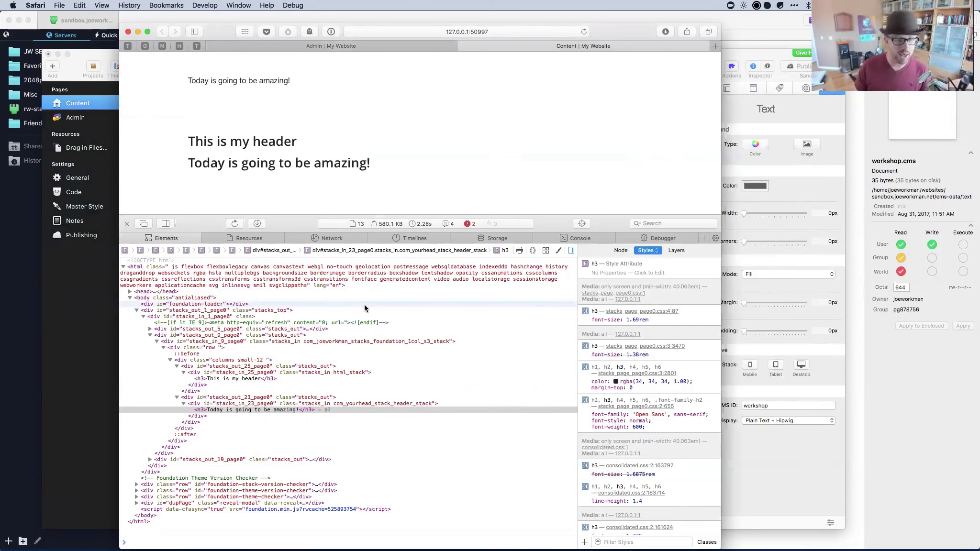
pyautogui.moveTo(189, 163); pyautogui.dragTo(367, 174)
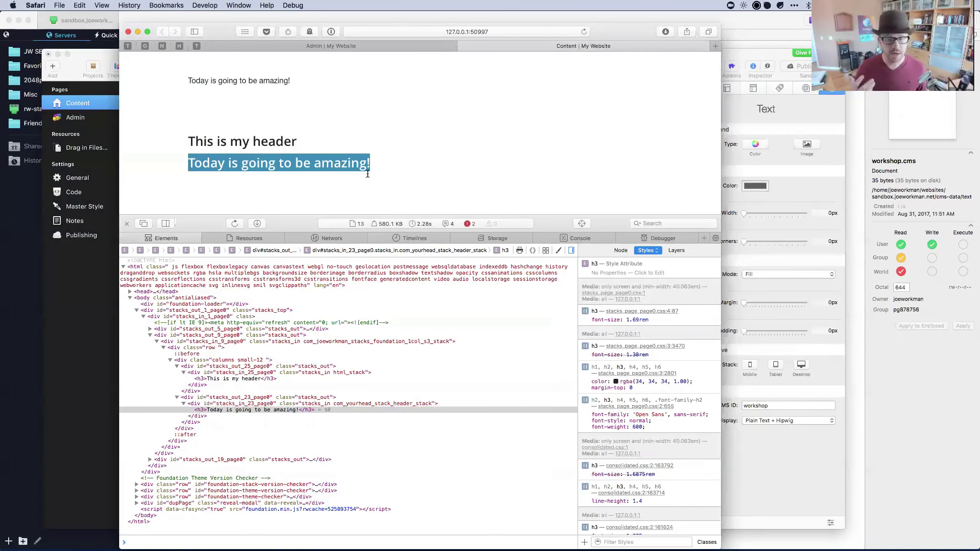
pyautogui.click(368, 172)
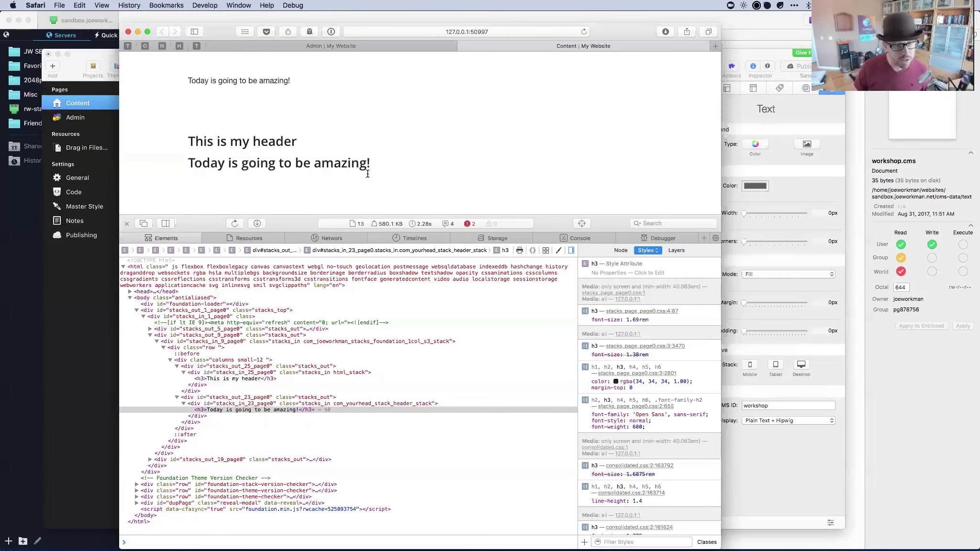
pyautogui.click(70, 287)
pyautogui.click(481, 353)
pyautogui.doubleClick(481, 352)
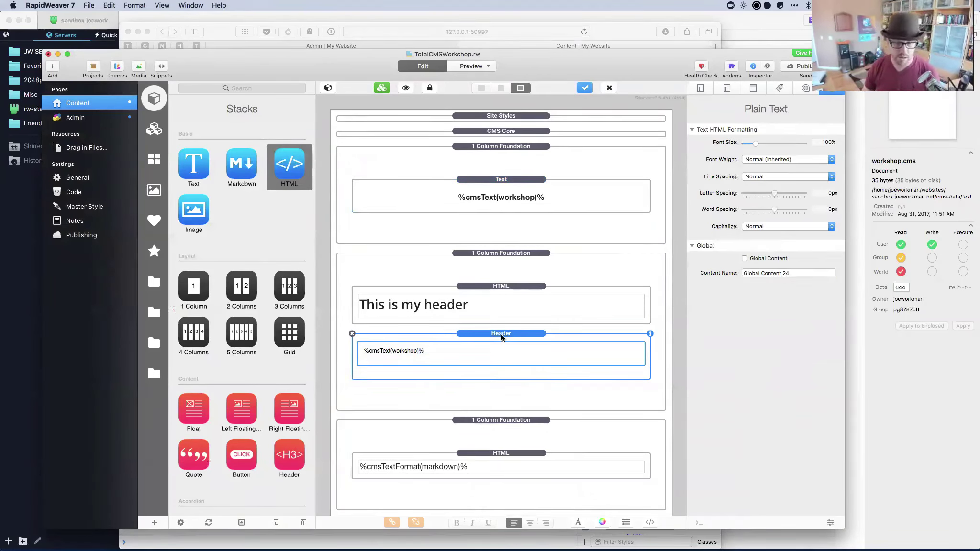
# On the Admin page, swap the form-field 1 Column Foundation for a 4 Column Foundation below Save.
pyautogui.click(502, 338)
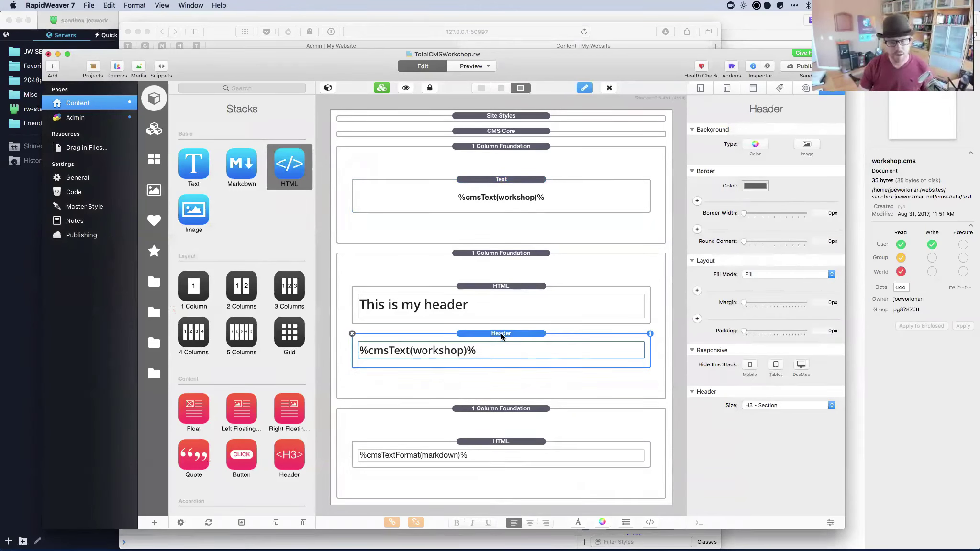
pyautogui.click(95, 119)
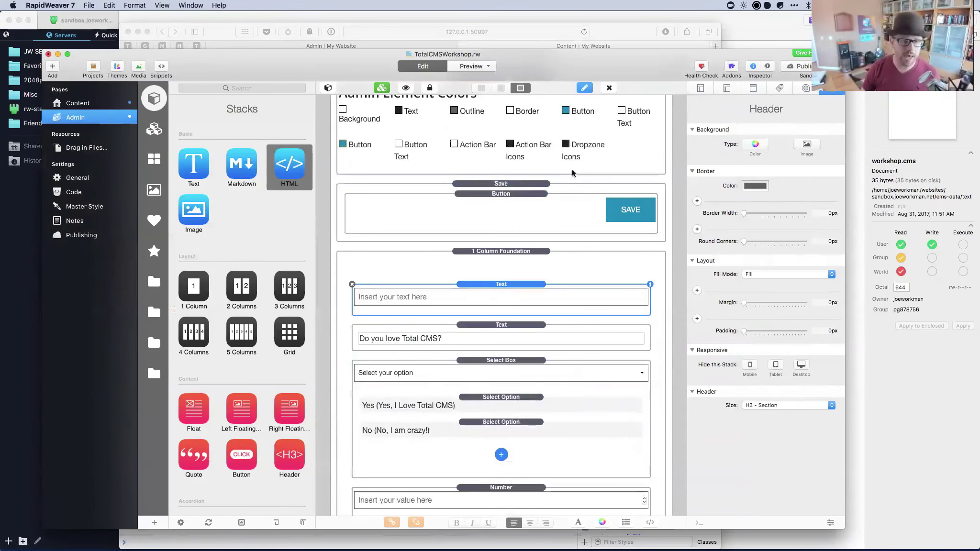
pyautogui.click(509, 257)
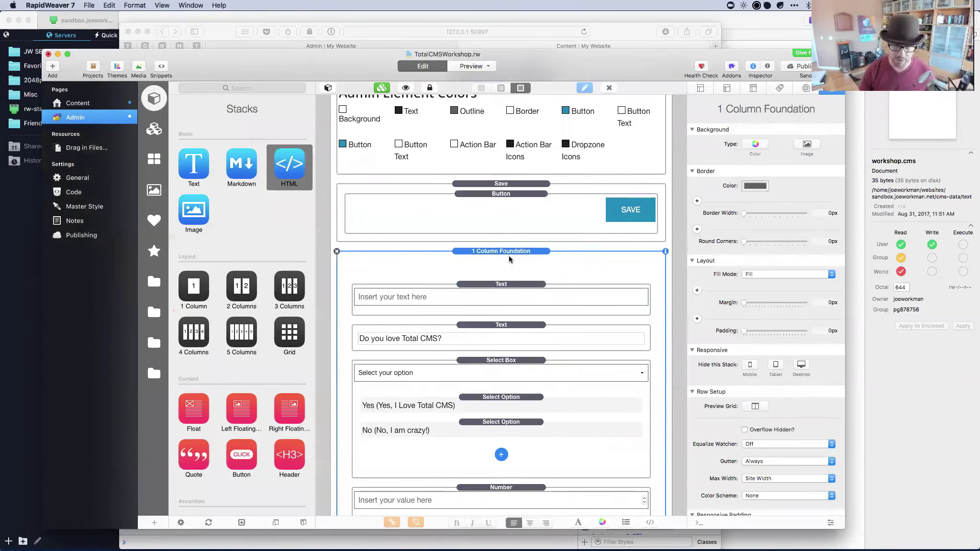
pyautogui.press('Delete')
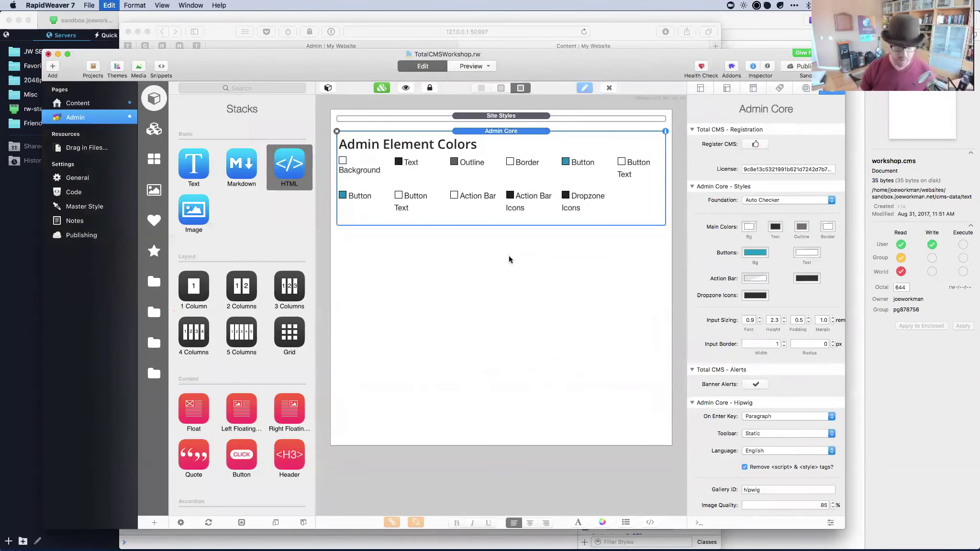
pyautogui.press('cmd+z')
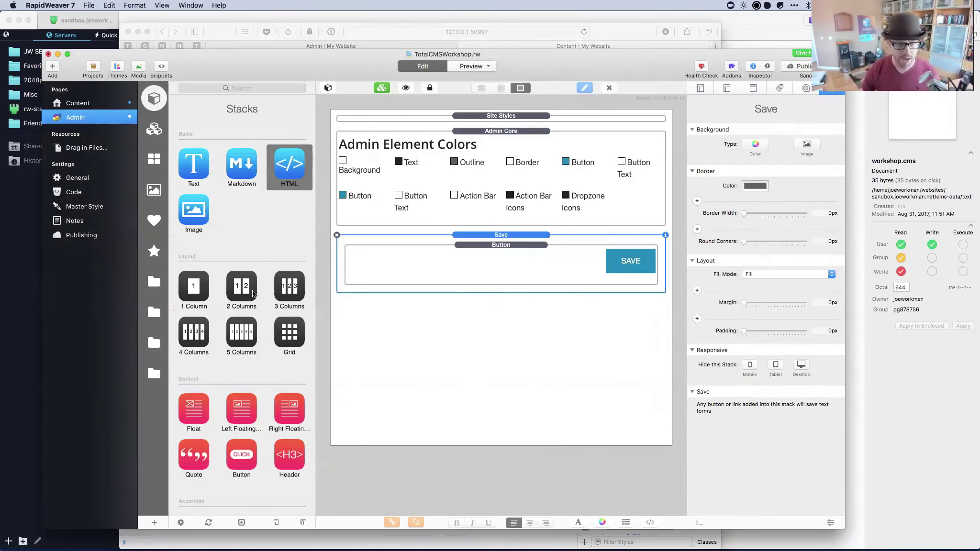
pyautogui.click(154, 283)
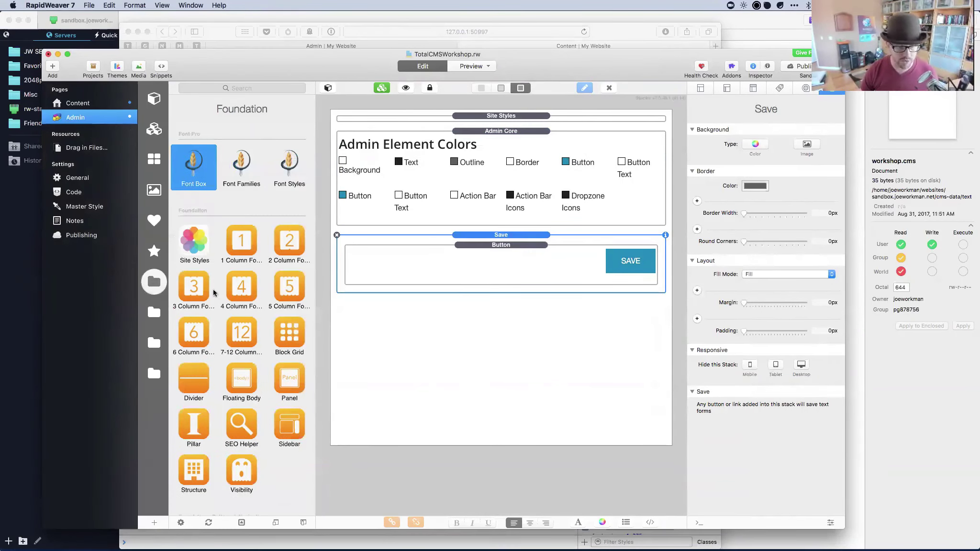
pyautogui.moveTo(242, 288); pyautogui.dragTo(448, 315)
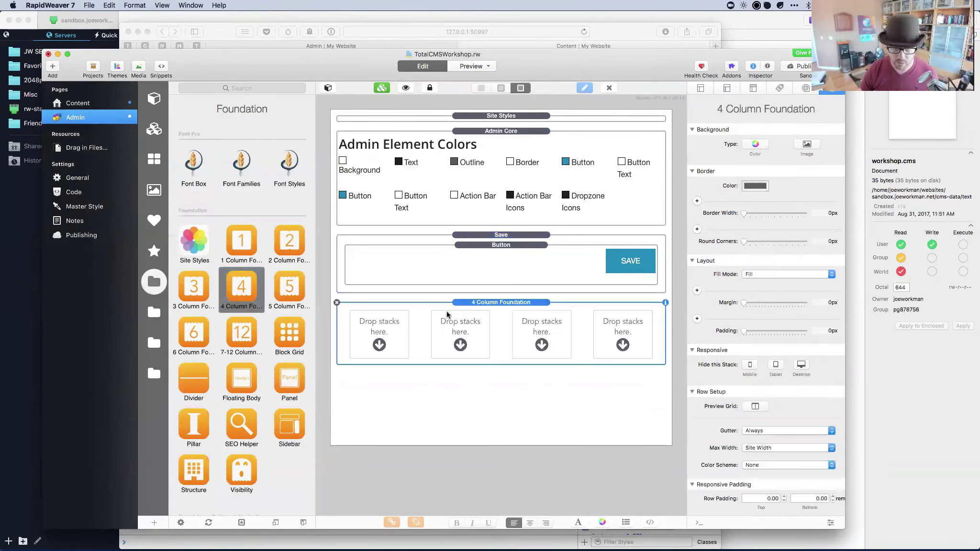
# Switch the stacks library to the CMS group and scroll down to the Total CMS Admin section.
pyautogui.click(153, 99)
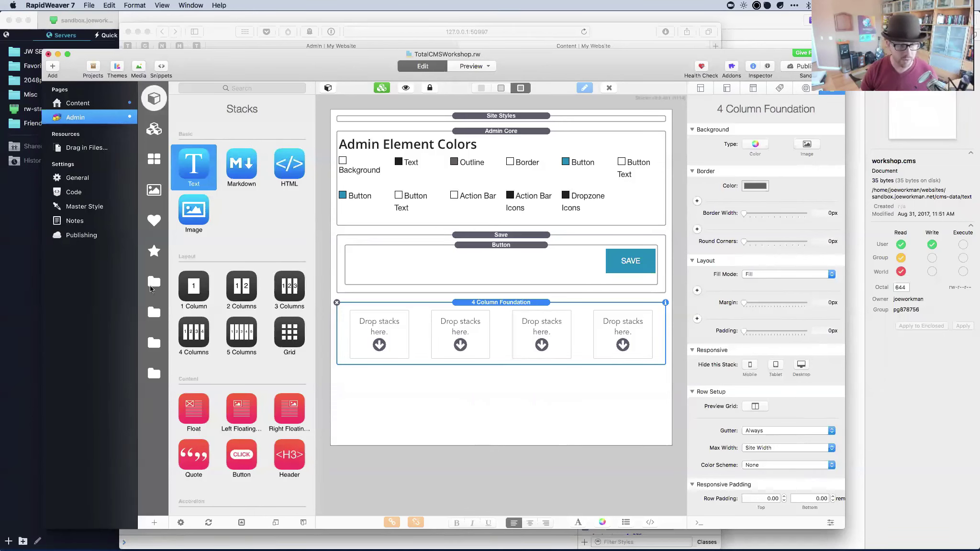
pyautogui.click(153, 283)
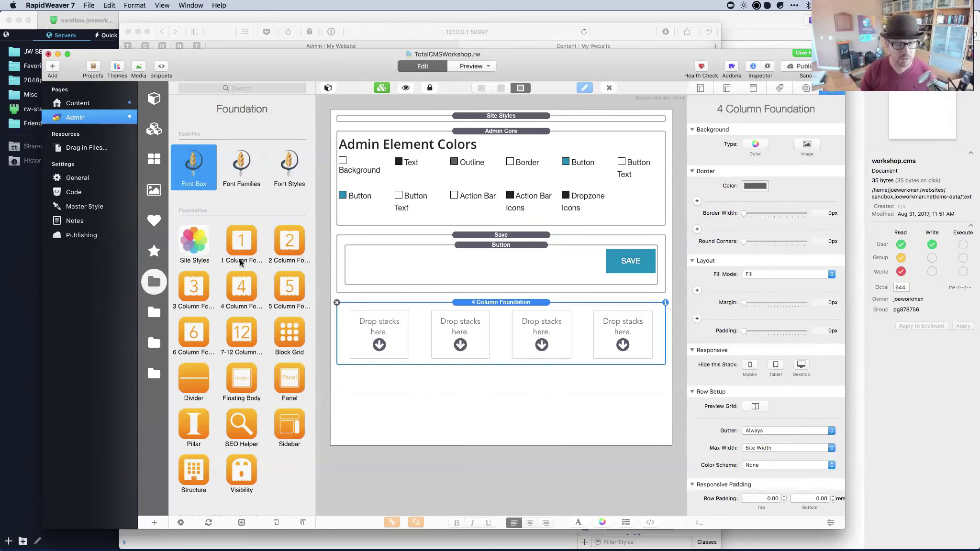
pyautogui.click(149, 312)
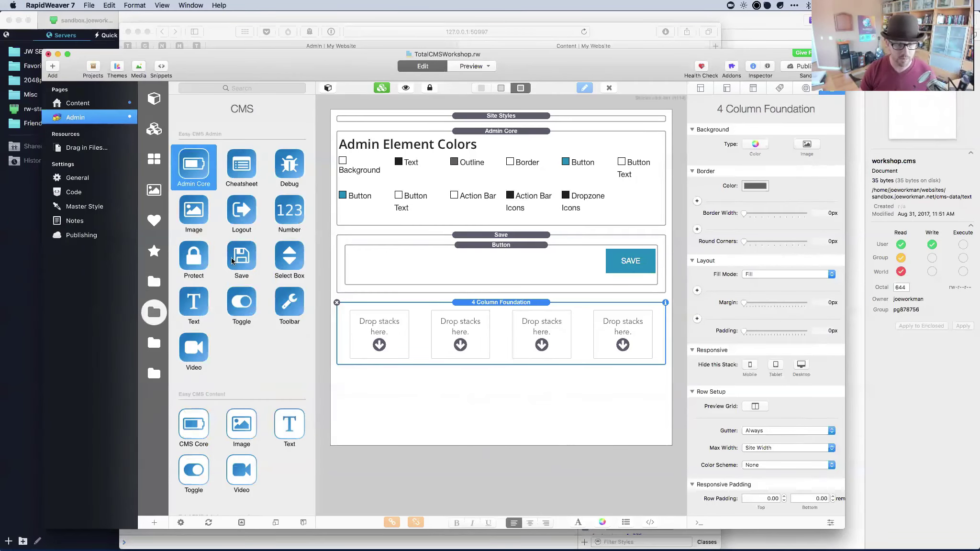
pyautogui.scroll(-15, 194, 332)
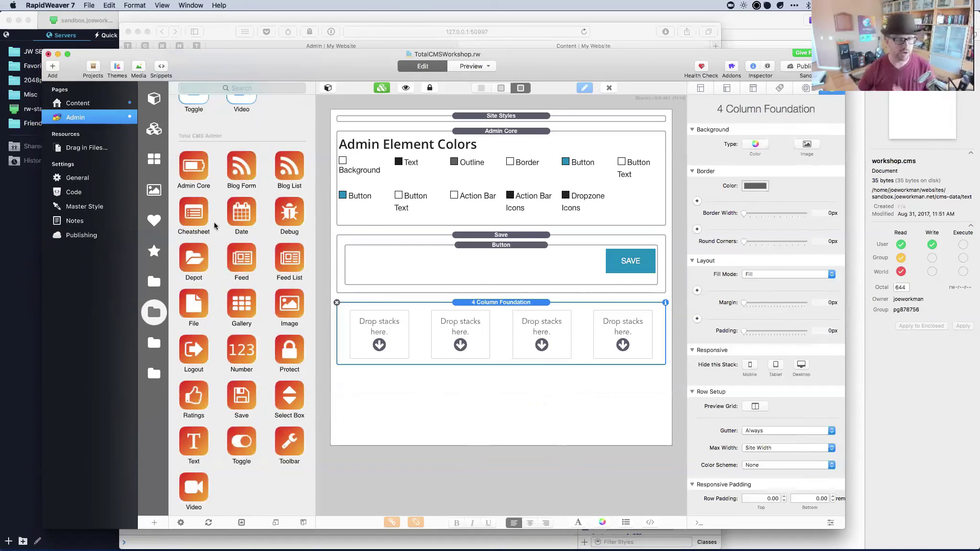
pyautogui.scroll(-3, 249, 366)
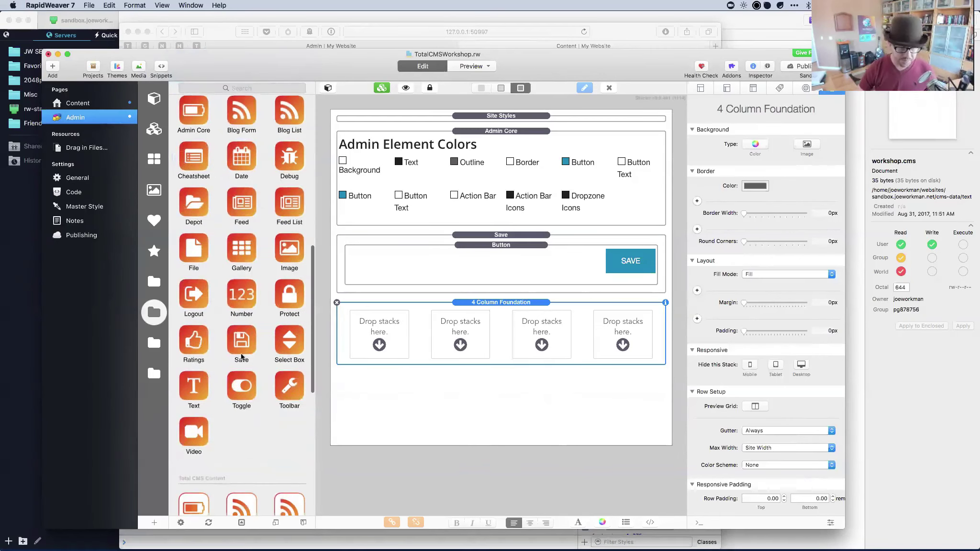
# Drop a Text stack into column 1 with CMS ID tab1 and the Text/Markdown Editor.
pyautogui.moveTo(190, 382); pyautogui.dragTo(376, 338)
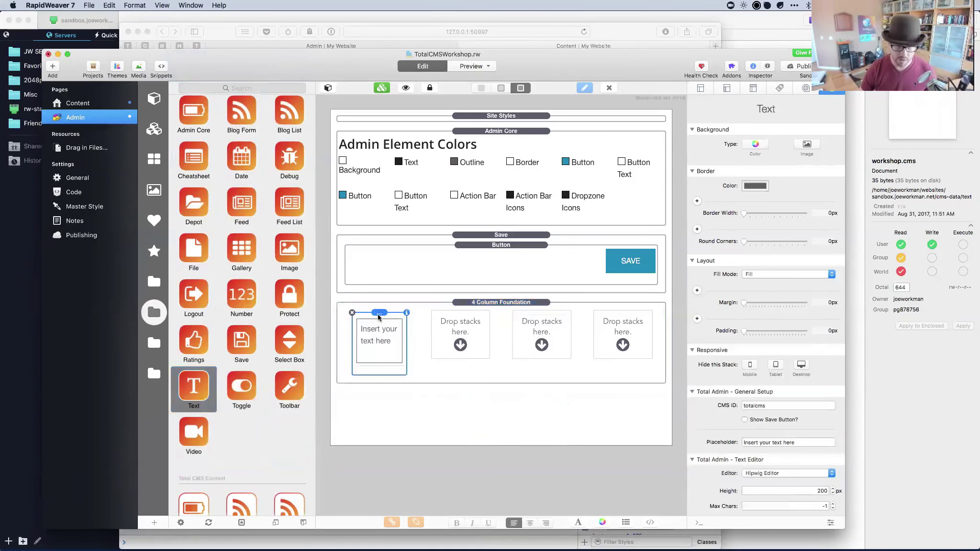
pyautogui.doubleClick(771, 406)
pyautogui.write('t')
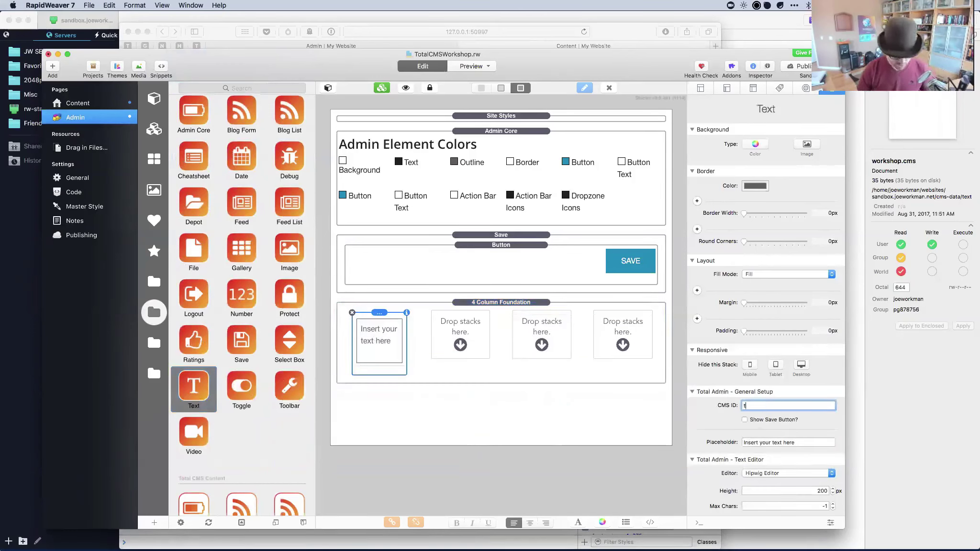
pyautogui.write('ab1')
pyautogui.press('Tab')
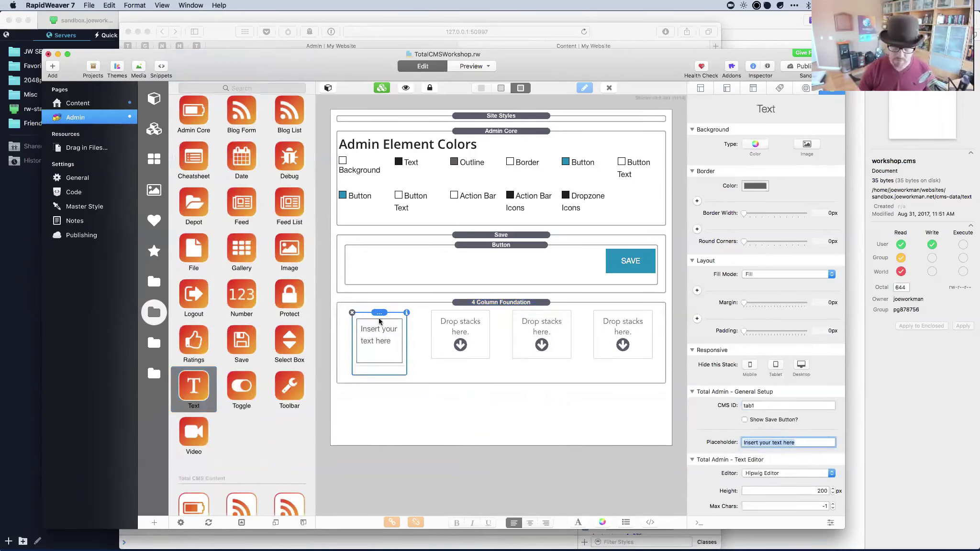
pyautogui.scroll(-1, 795, 447)
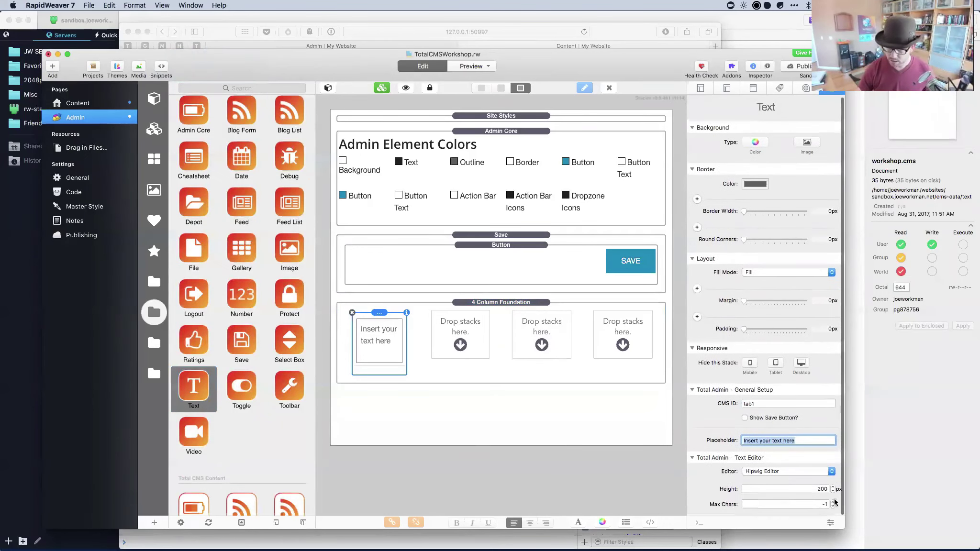
pyautogui.click(766, 472)
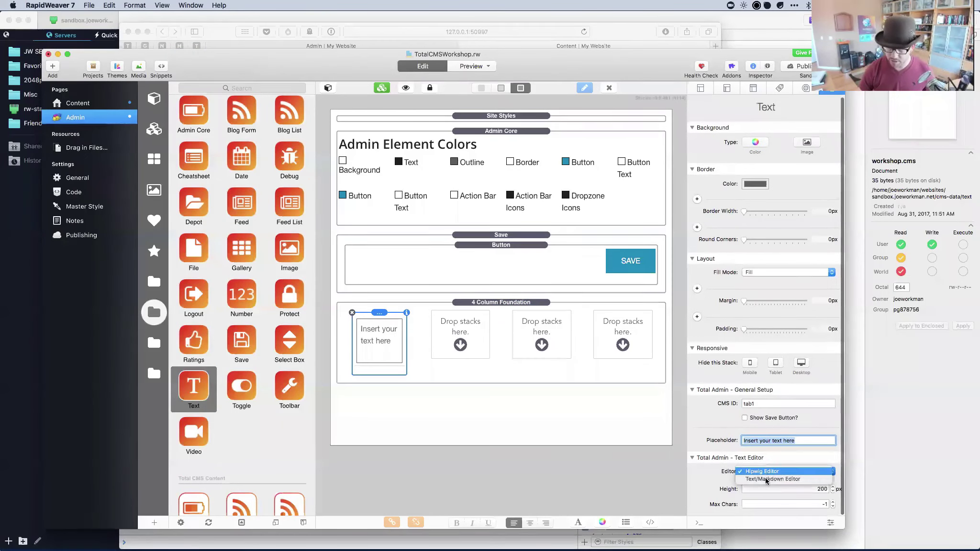
pyautogui.click(767, 476)
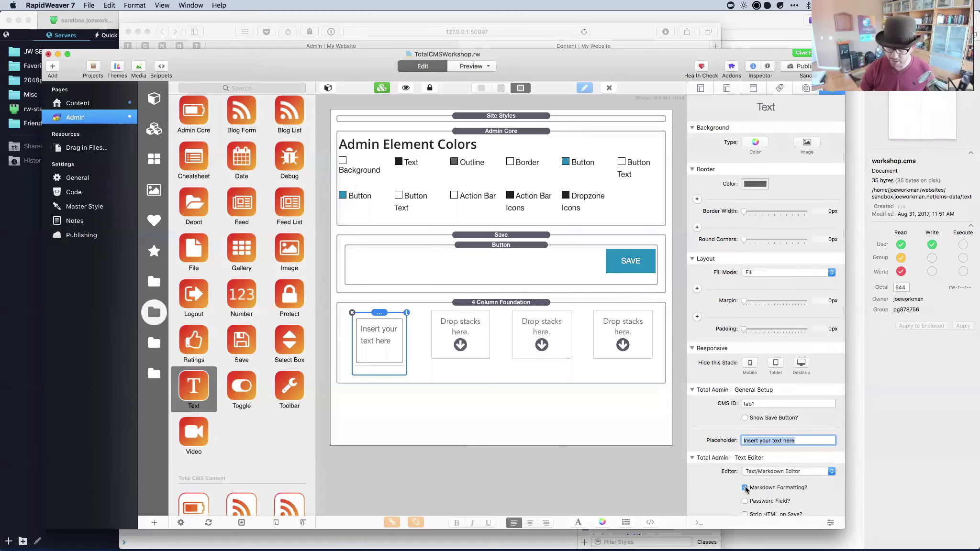
pyautogui.scroll(-2, 826, 475)
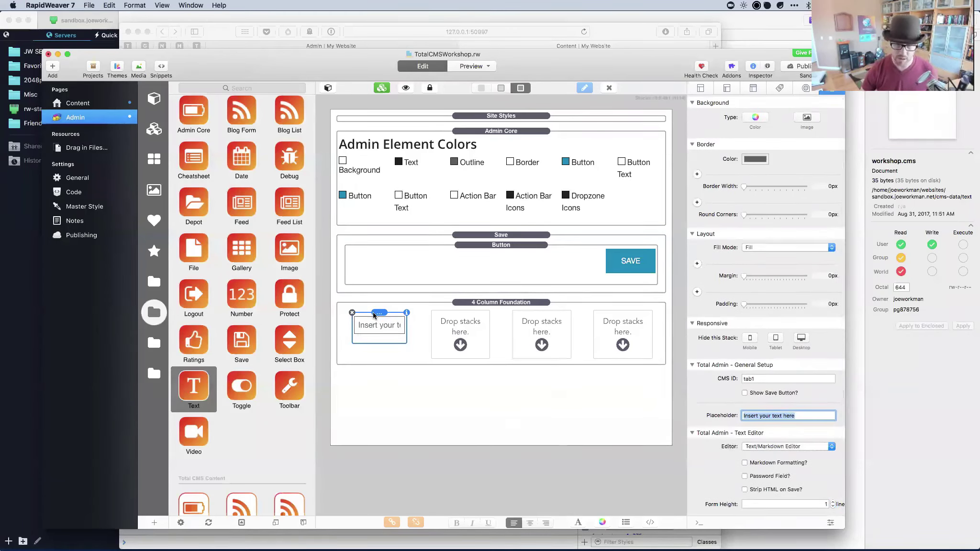
# Paste copies of the text field into columns 2 and 3, with CMS IDs tab2 and tab3.
pyautogui.click(436, 320)
pyautogui.press('super+v')
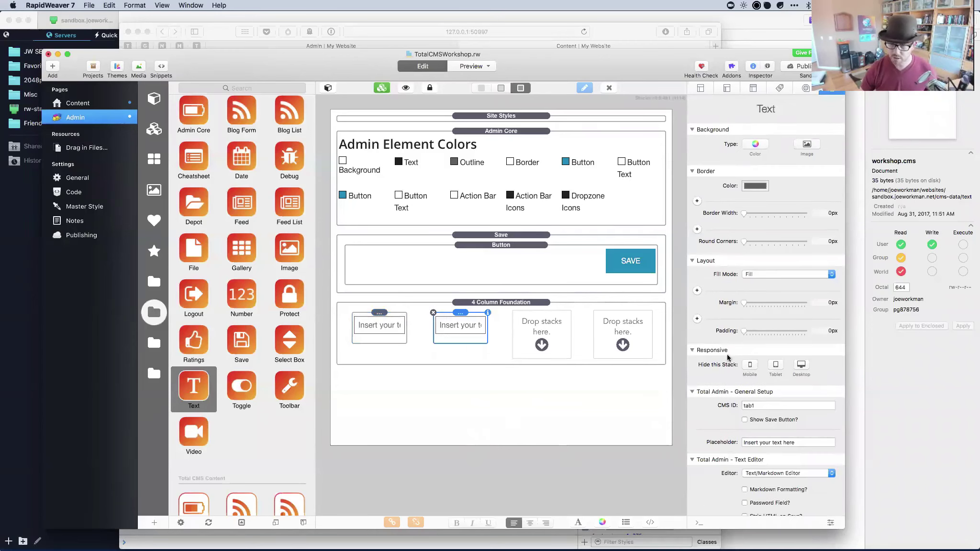
pyautogui.click(772, 405)
pyautogui.press('BackSpace')
pyautogui.write('2')
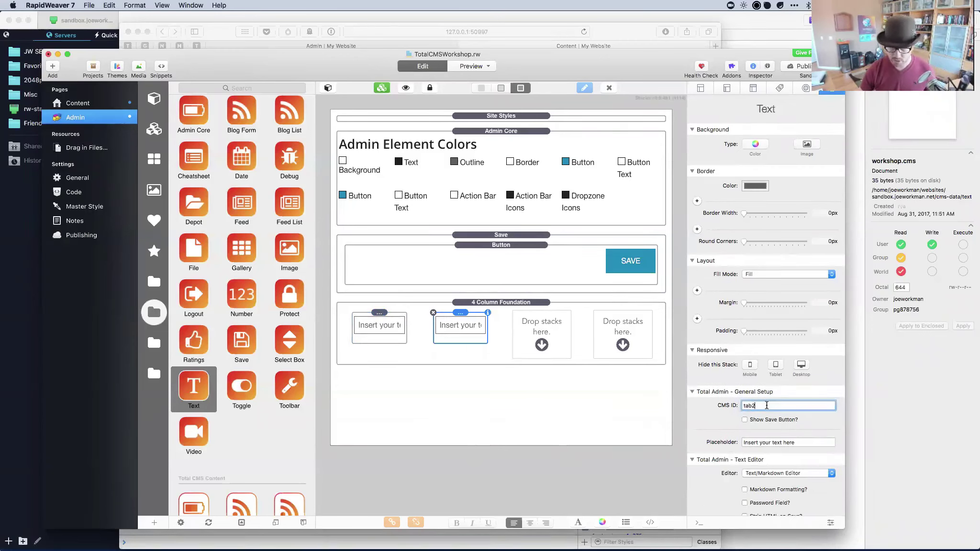
pyautogui.click(543, 335)
pyautogui.press('super+v')
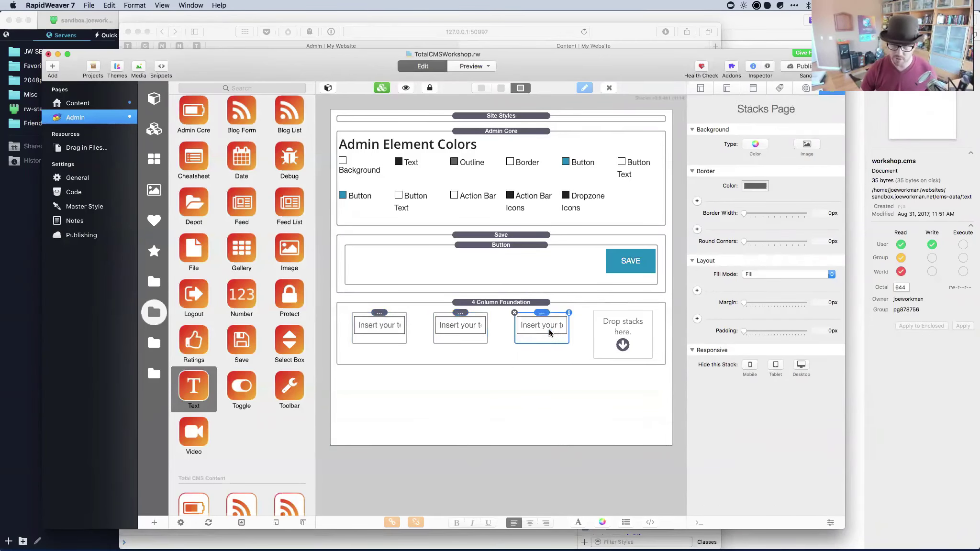
pyautogui.click(769, 406)
pyautogui.press('BackSpace')
pyautogui.write('3')
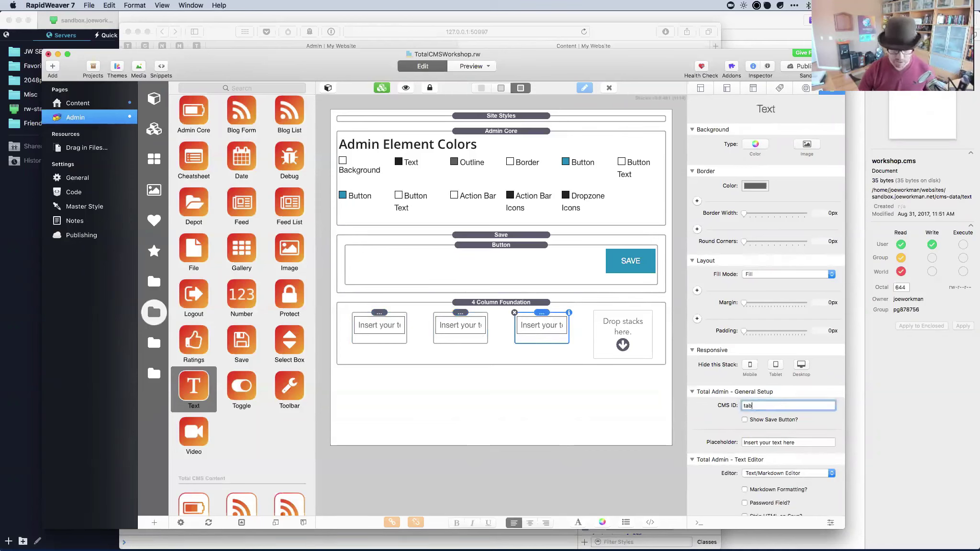
# Paste a fourth copy into column 4 and review the second column's field settings.
pyautogui.click(629, 331)
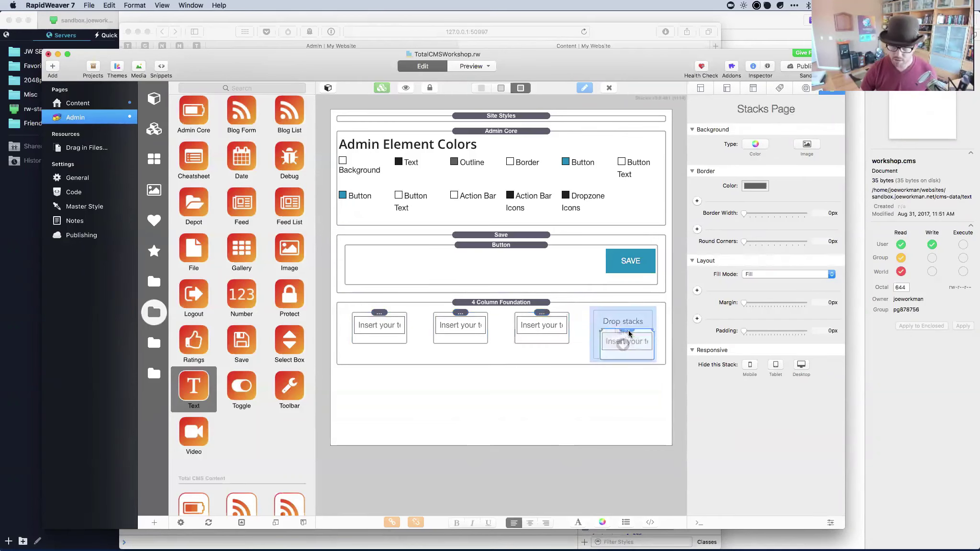
pyautogui.press('super+v')
pyautogui.click(775, 406)
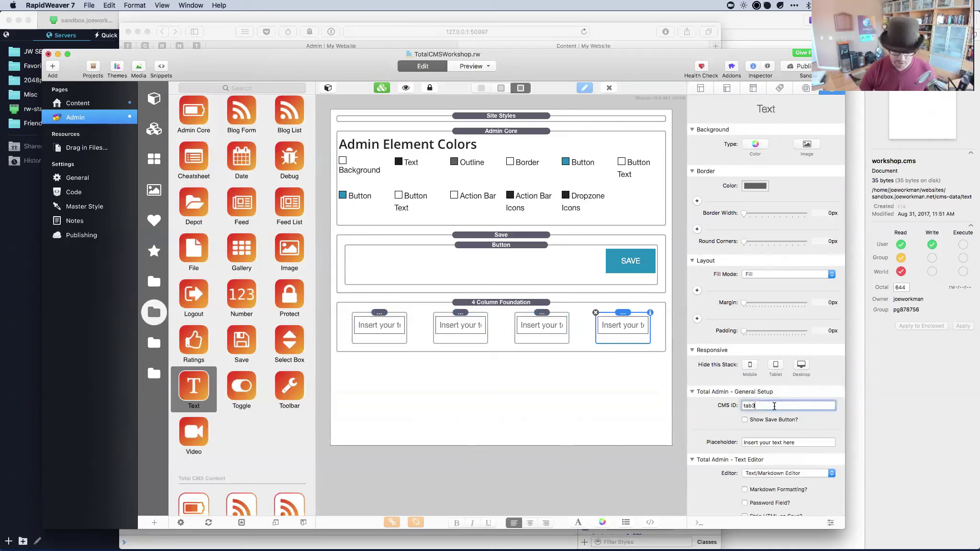
pyautogui.click(442, 340)
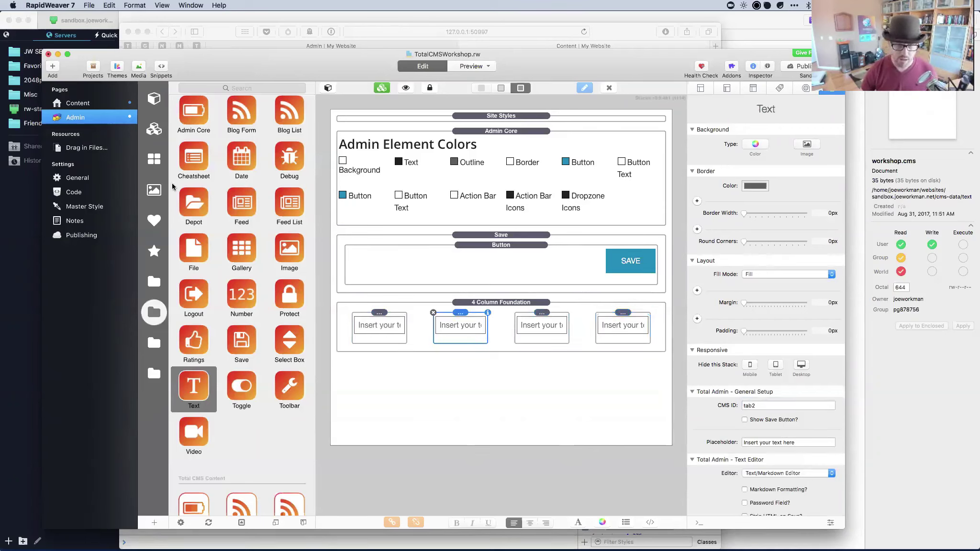
pyautogui.scroll(3, 181, 123)
# Add a Foundation header at the top of column 1 reading 'Tab 1'.
pyautogui.click(154, 282)
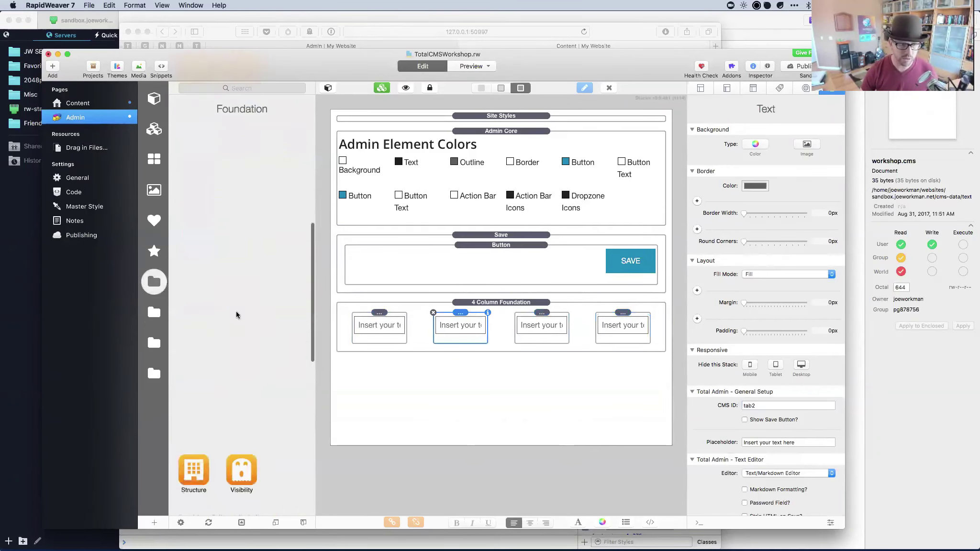
pyautogui.scroll(-5, 236, 312)
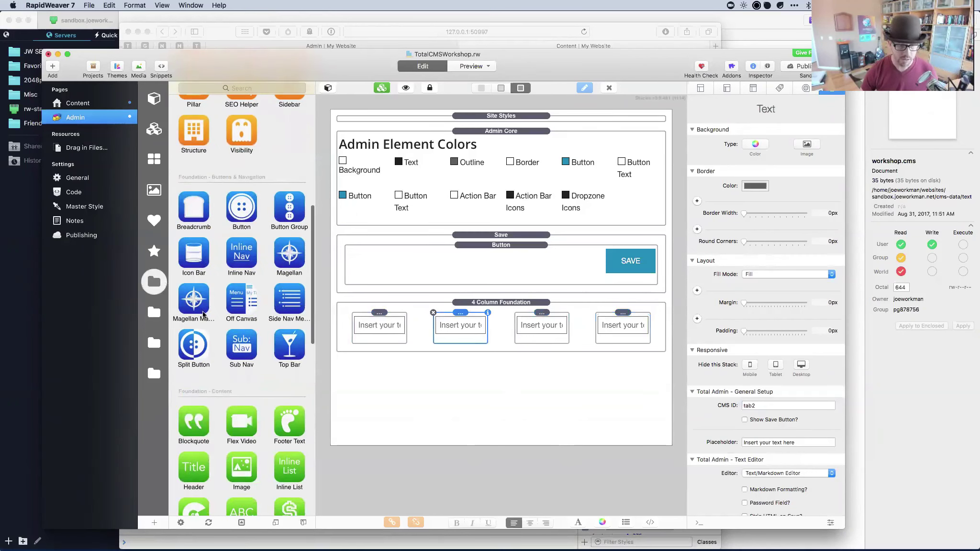
pyautogui.scroll(-5, 203, 314)
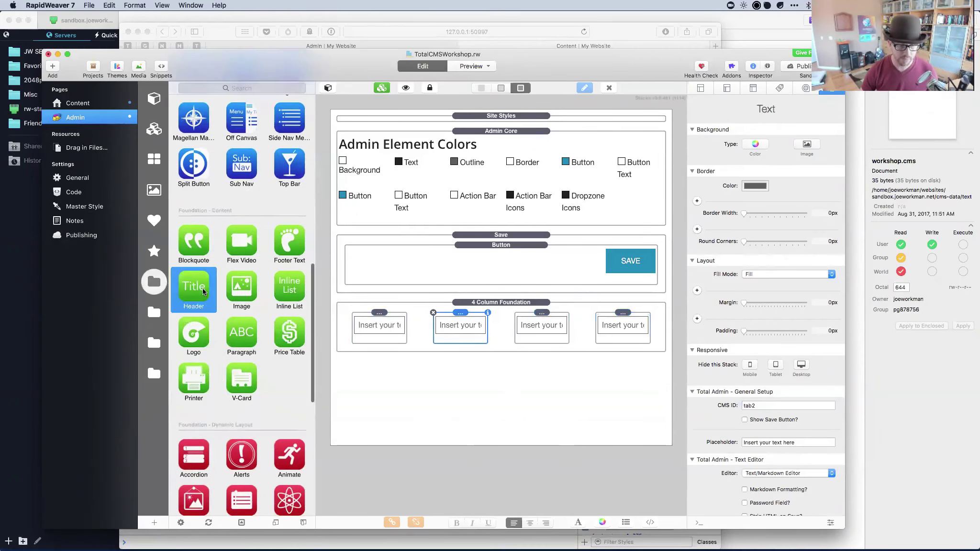
pyautogui.moveTo(203, 292); pyautogui.dragTo(375, 327)
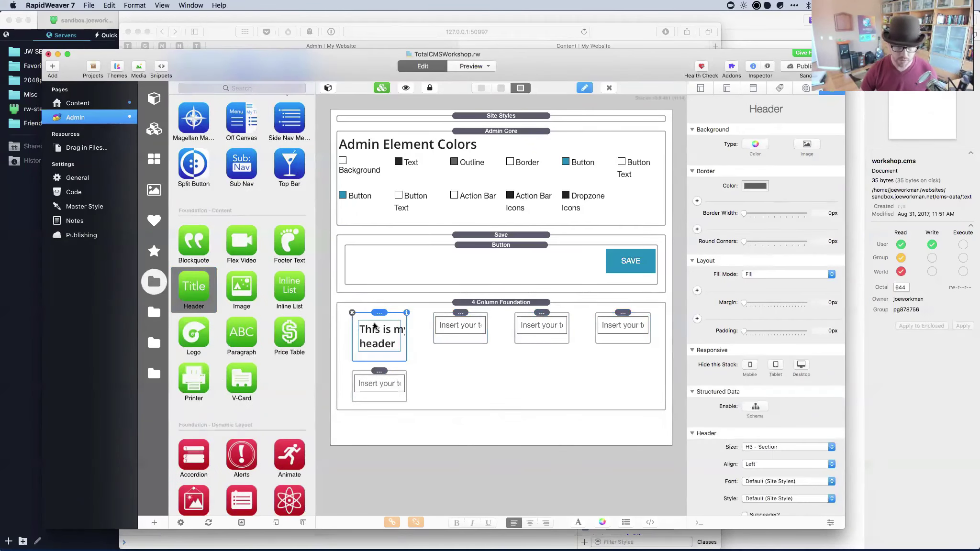
pyautogui.doubleClick(375, 327)
pyautogui.press('super+a')
pyautogui.write('Tab')
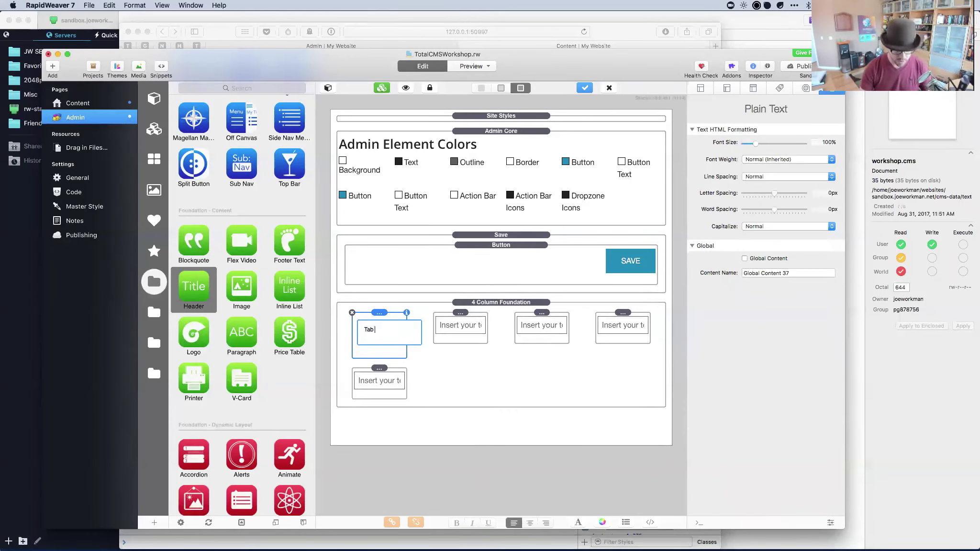
pyautogui.write(' 1')
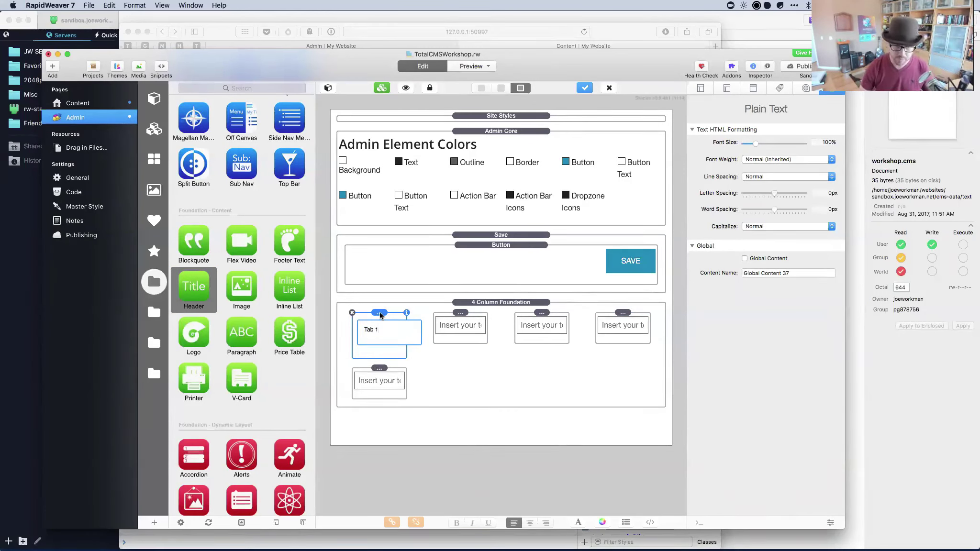
pyautogui.click(381, 315)
# Copy the header to the other columns and relabel them 'Tab 2', 'Tab 3' and 'Tab 4'.
pyautogui.moveTo(381, 314); pyautogui.dragTo(608, 314)
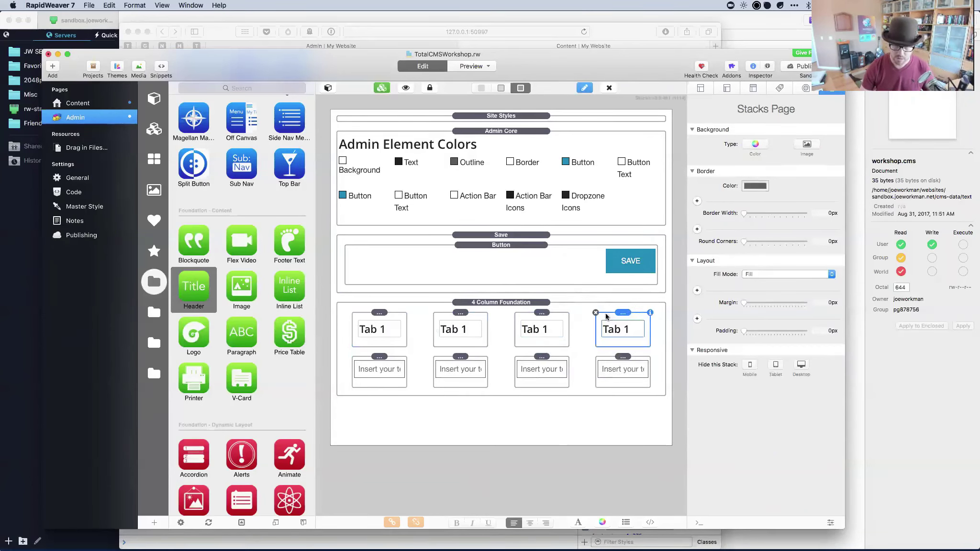
pyautogui.doubleClick(455, 330)
pyautogui.press('BackSpace')
pyautogui.write('2')
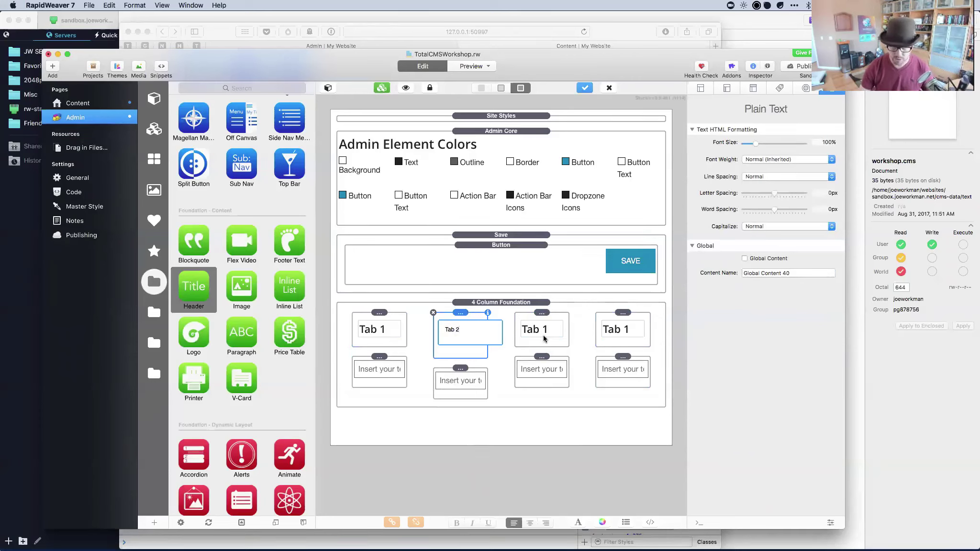
pyautogui.doubleClick(543, 330)
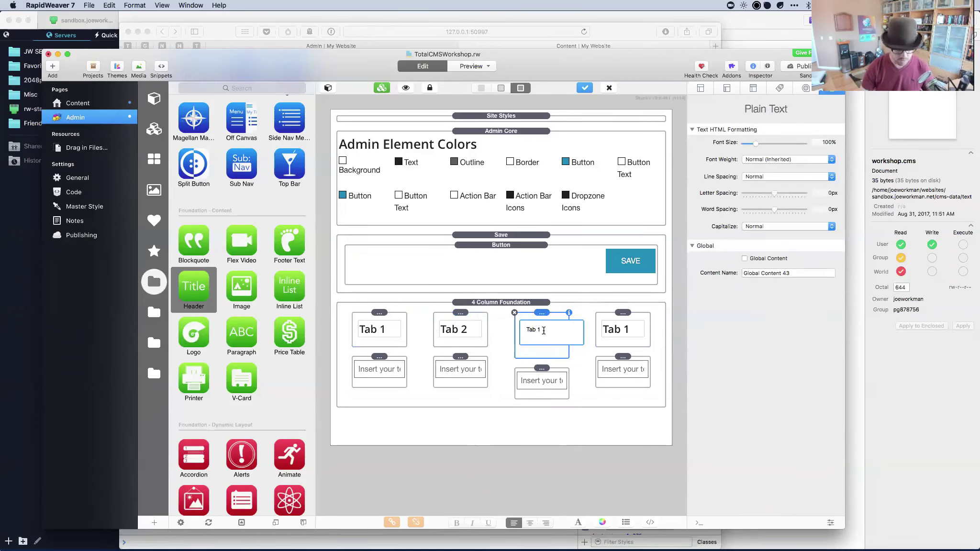
pyautogui.press('BackSpace')
pyautogui.write('3')
pyautogui.click(627, 331)
pyautogui.doubleClick(627, 331)
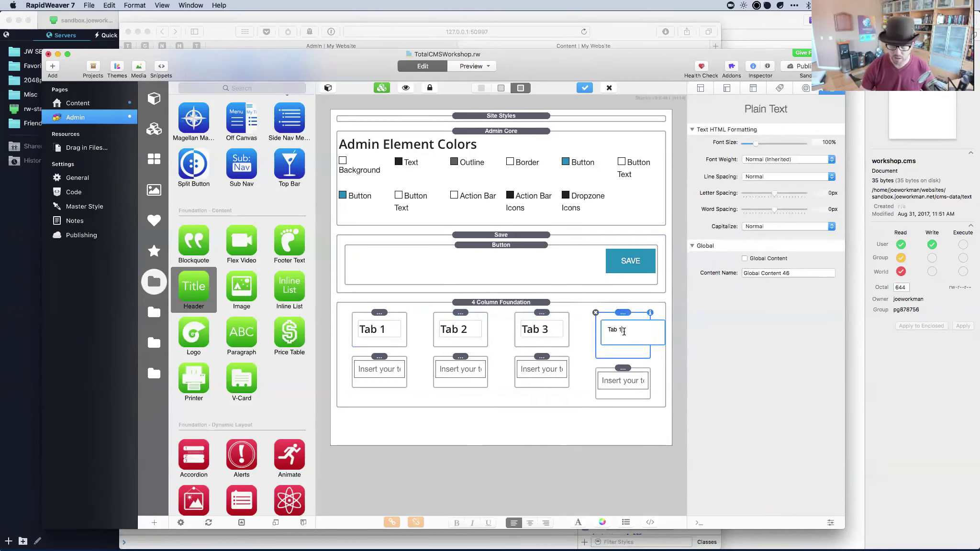
pyautogui.write('4')
pyautogui.click(613, 314)
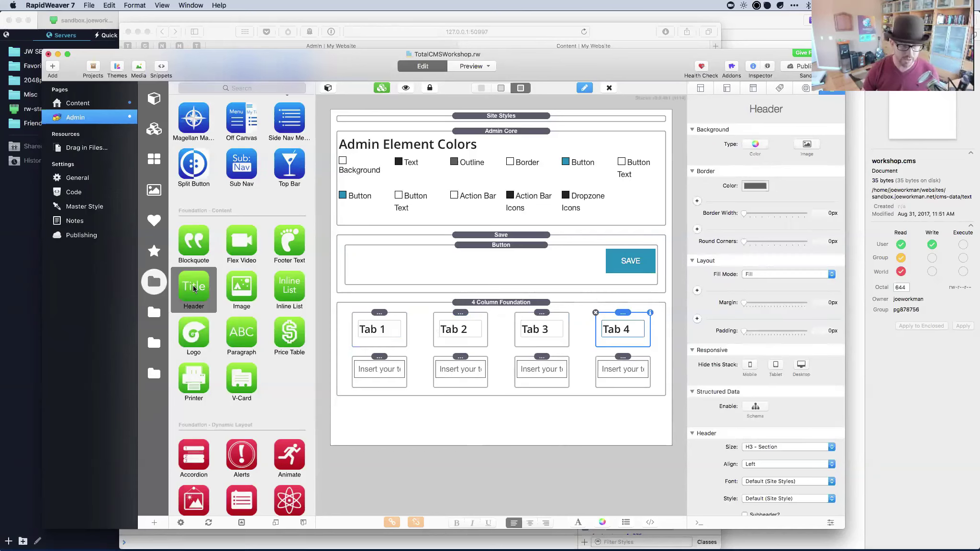
# Place a Text stack above the four tab columns, with a 1 Column Foundation above it.
pyautogui.click(147, 316)
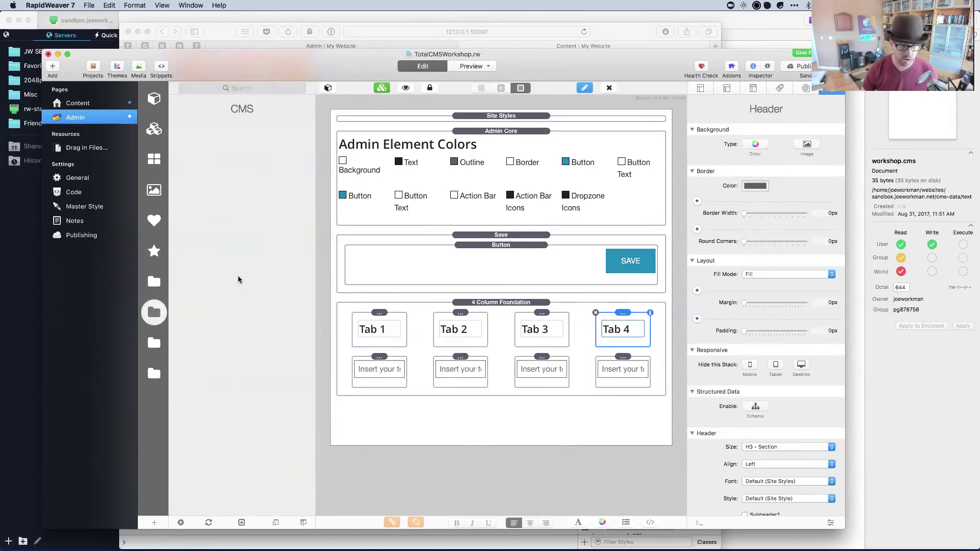
pyautogui.click(154, 281)
pyautogui.scroll(-20, 218, 330)
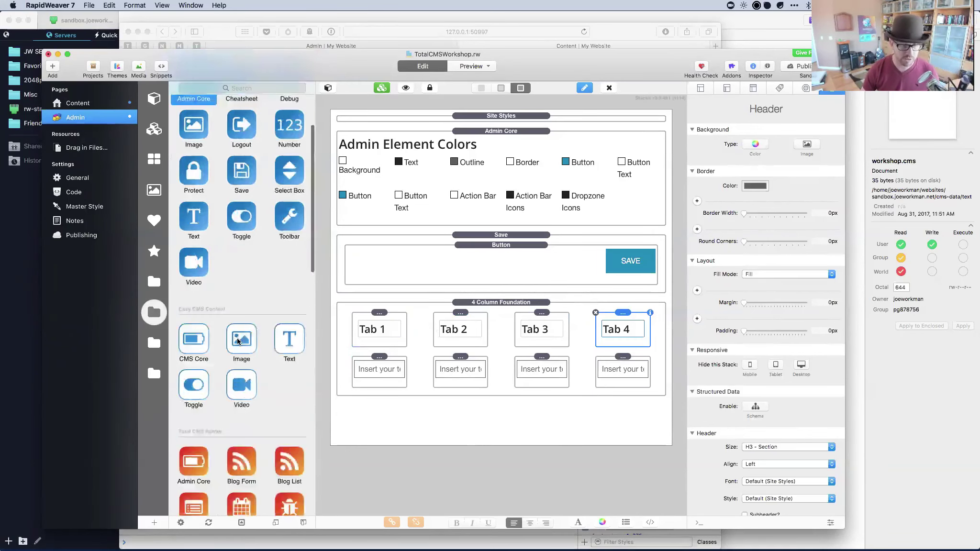
pyautogui.moveTo(194, 338); pyautogui.dragTo(476, 292)
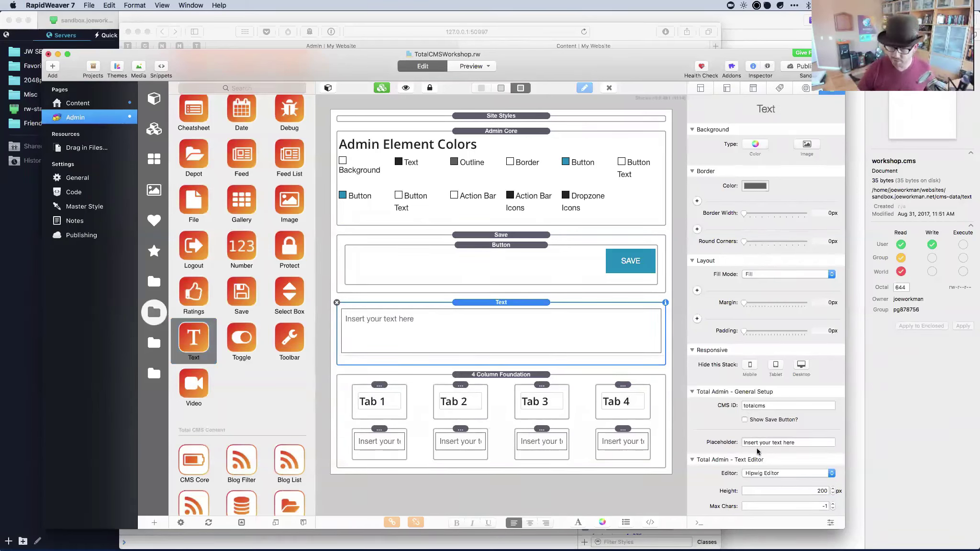
pyautogui.click(154, 281)
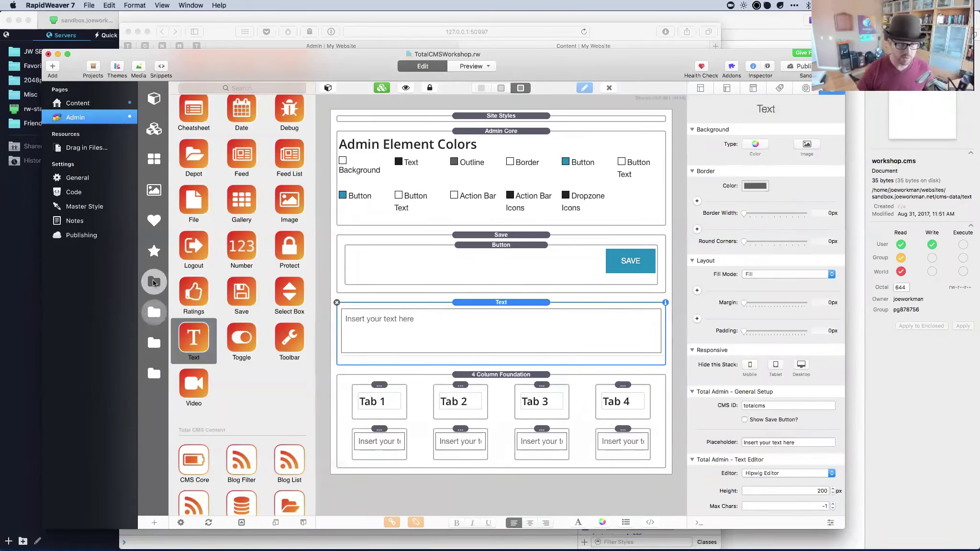
pyautogui.moveTo(241, 241); pyautogui.dragTo(499, 294)
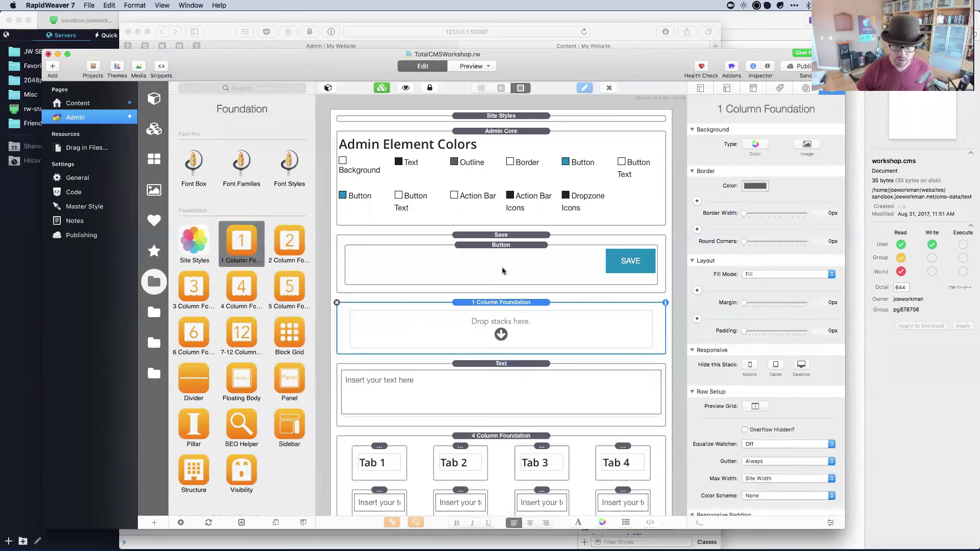
# Move the Save stack into the new foundation and give it top and bottom padding of 3.
pyautogui.moveTo(490, 236); pyautogui.dragTo(493, 330)
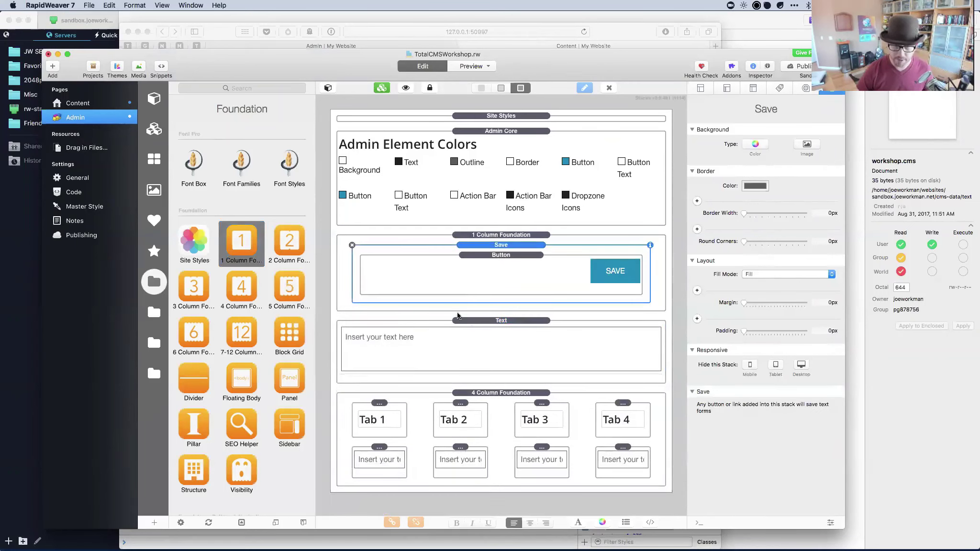
pyautogui.click(467, 235)
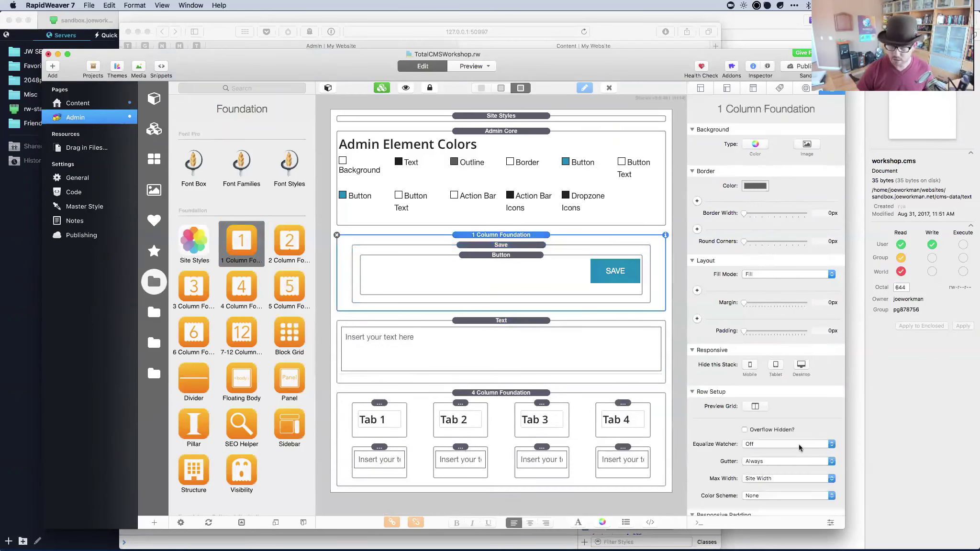
pyautogui.scroll(-5, 741, 433)
pyautogui.click(762, 419)
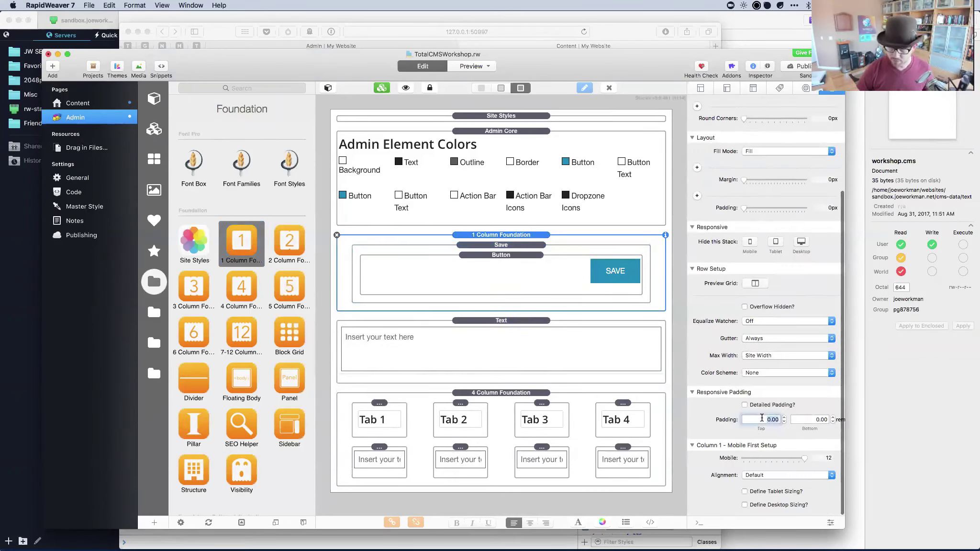
pyautogui.write('3')
pyautogui.press('Tab')
pyautogui.write('34')
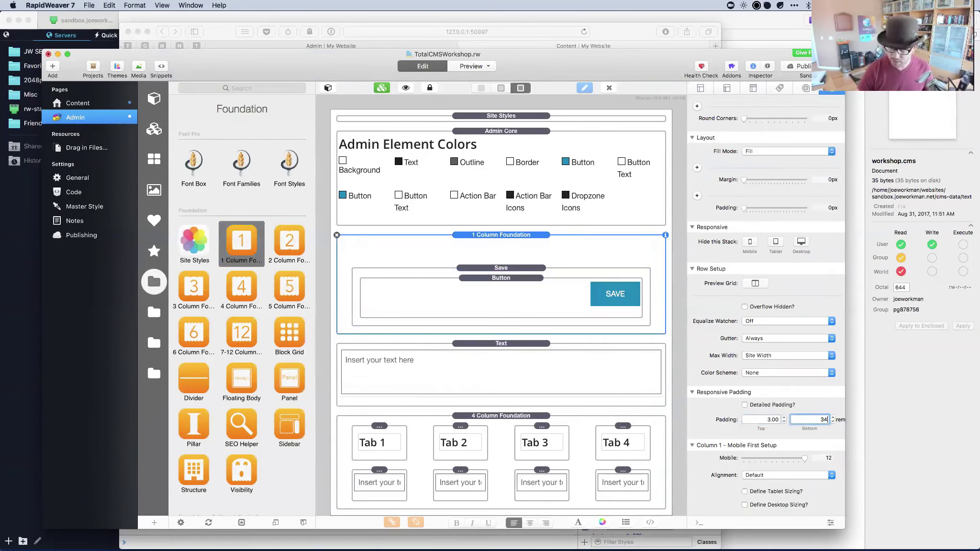
pyautogui.press('BackSpace')
pyautogui.press('Tab')
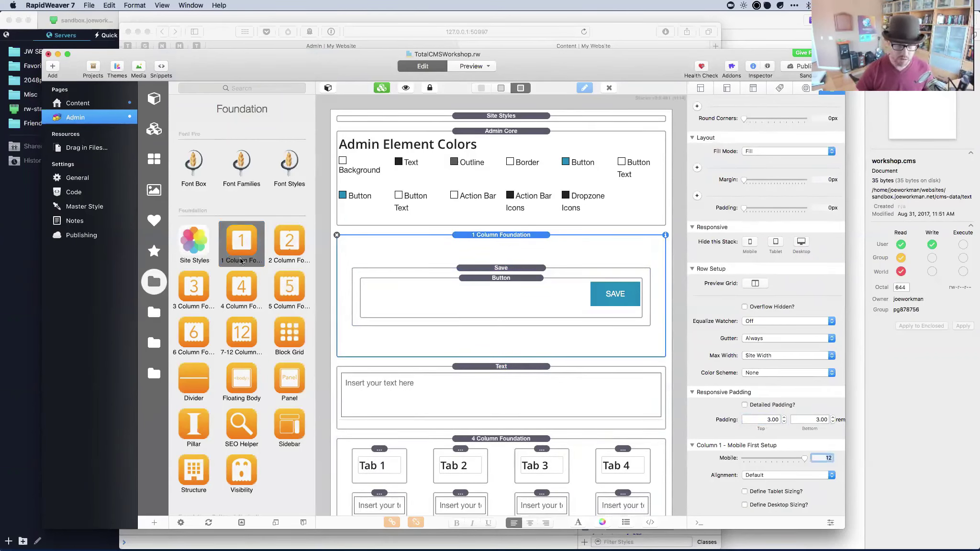
# Add another 1 Column Foundation above the Text stack with top and bottom padding 3.
pyautogui.moveTo(241, 261); pyautogui.dragTo(443, 359)
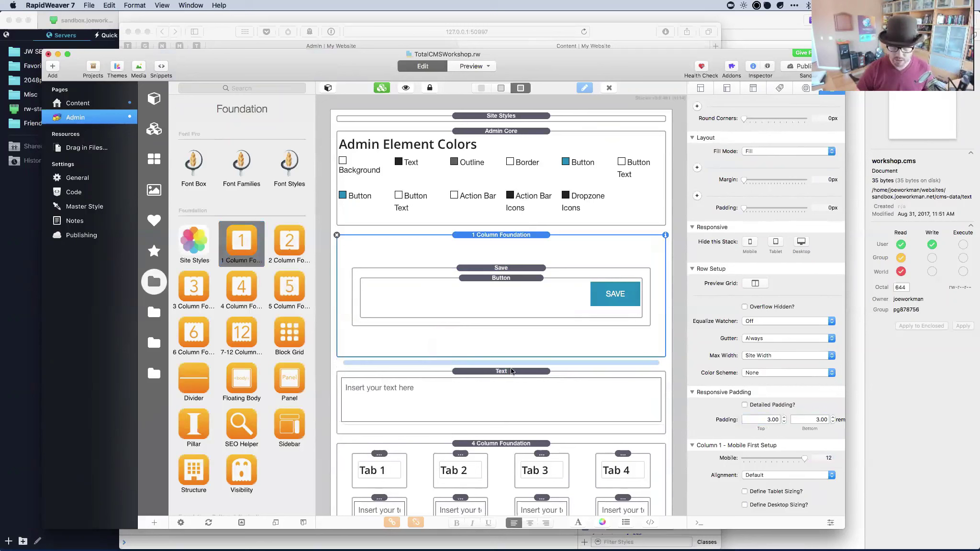
pyautogui.click(743, 421)
pyautogui.press('super+a')
pyautogui.write('3')
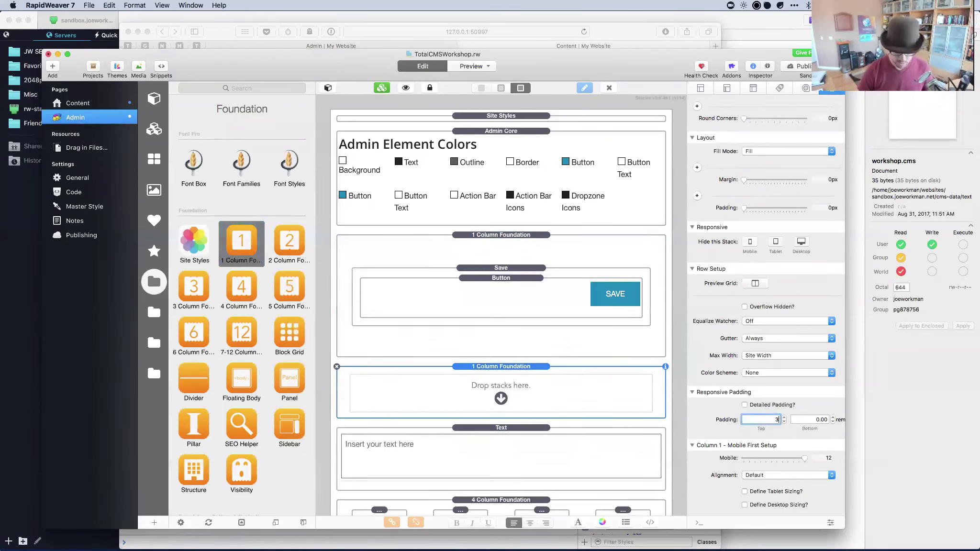
pyautogui.press('Tab')
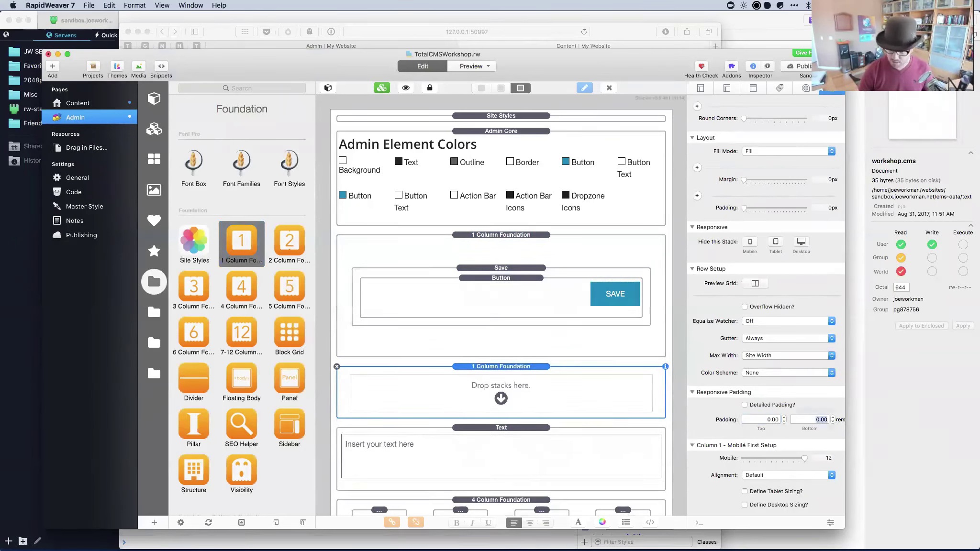
pyautogui.write('3')
pyautogui.press('Tab')
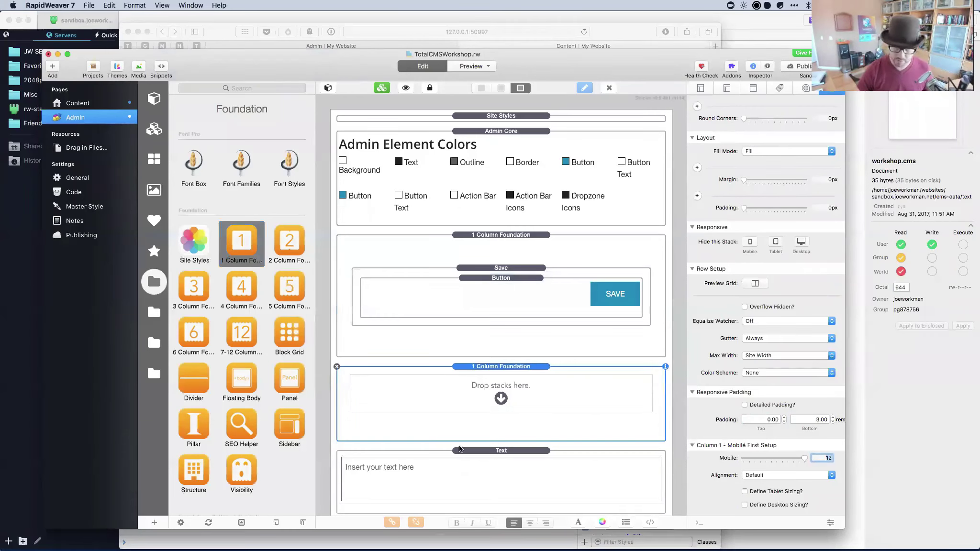
pyautogui.click(460, 450)
pyautogui.click(468, 407)
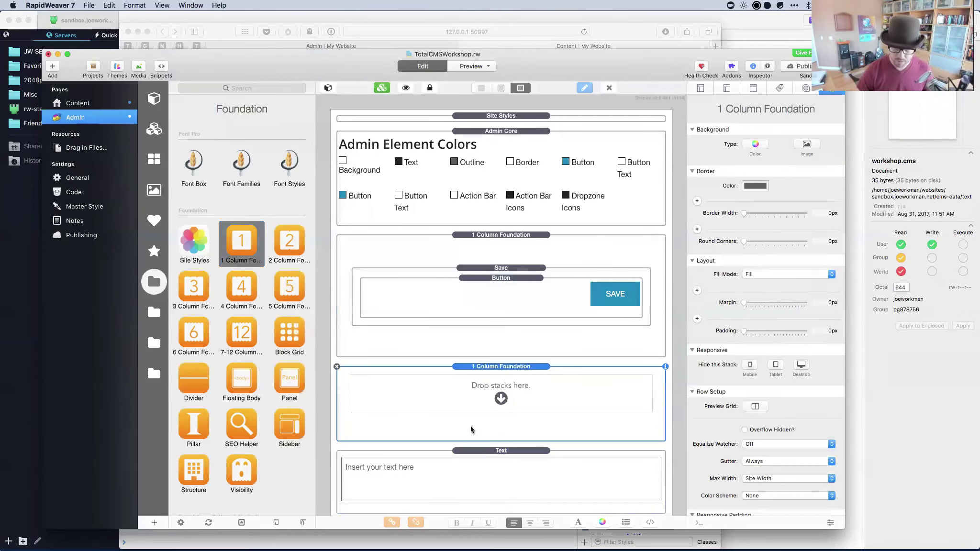
# Move the Text stack into the new foundation: CMS ID header, Text/Markdown, Markdown off, one-line height.
pyautogui.moveTo(470, 461); pyautogui.dragTo(460, 405)
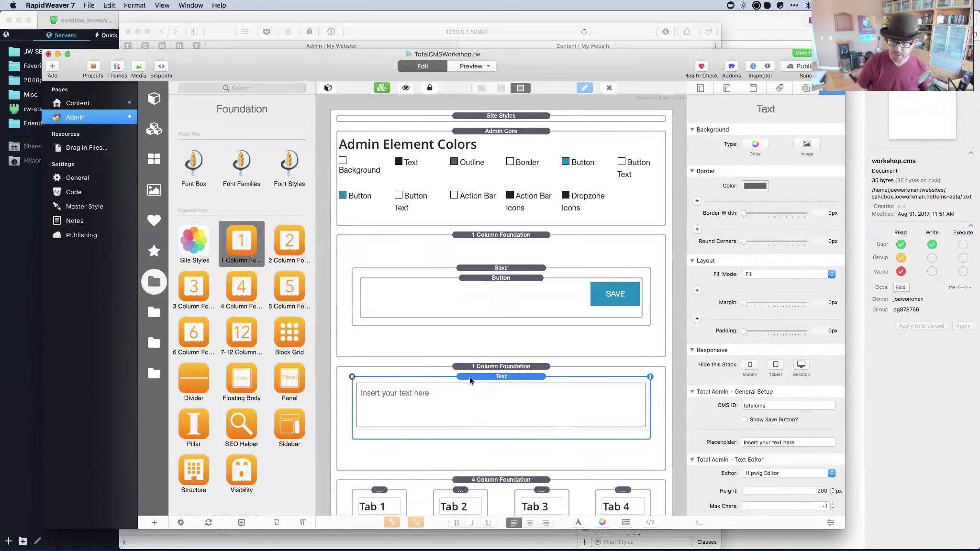
pyautogui.doubleClick(782, 406)
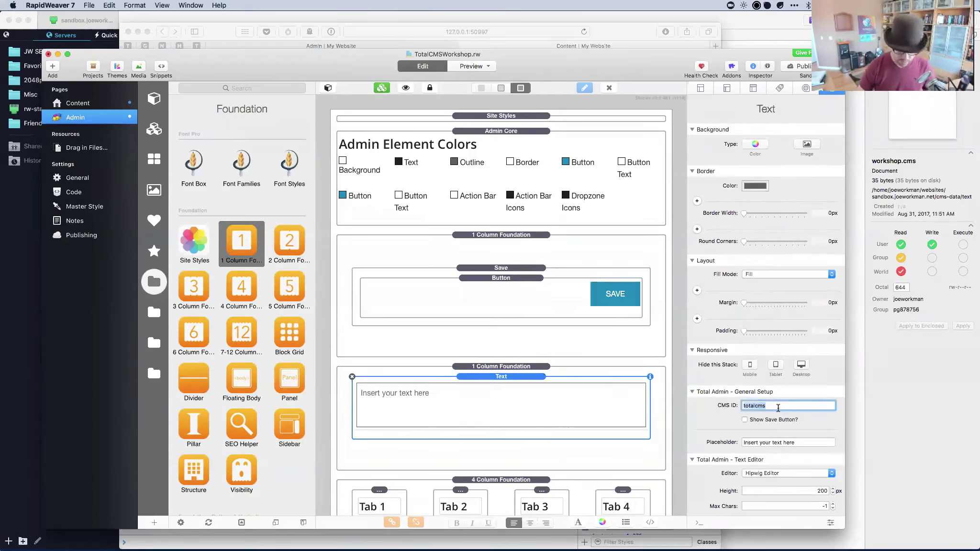
pyautogui.write('header')
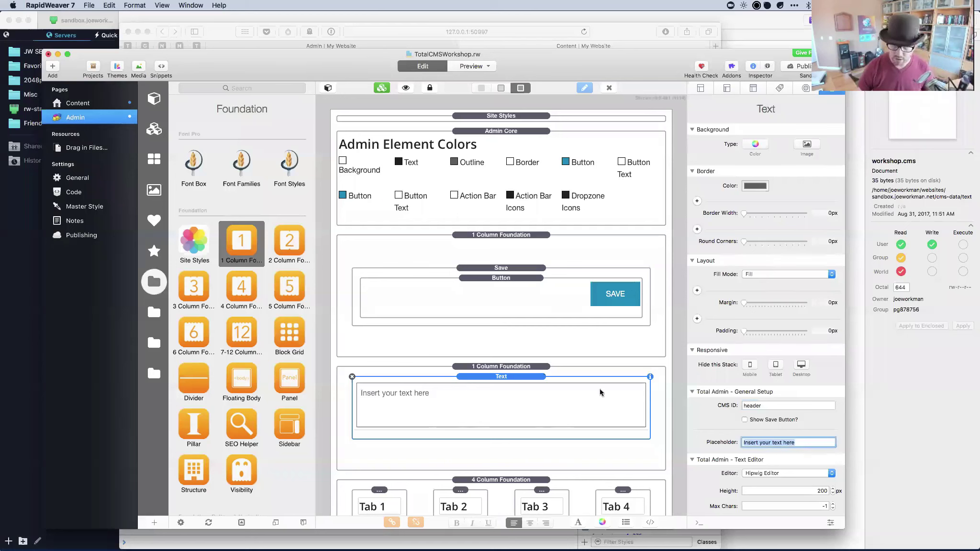
pyautogui.scroll(-3, 771, 451)
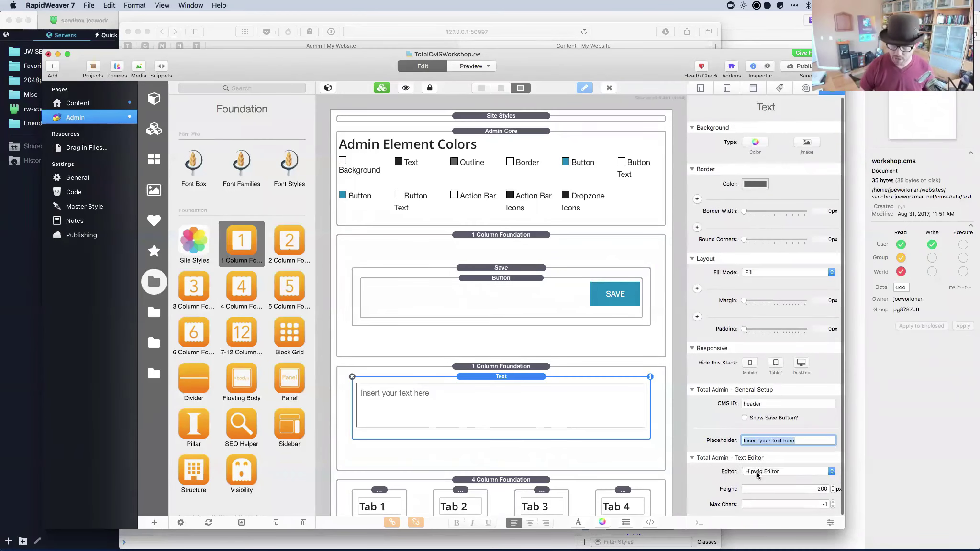
pyautogui.click(757, 472)
pyautogui.click(759, 480)
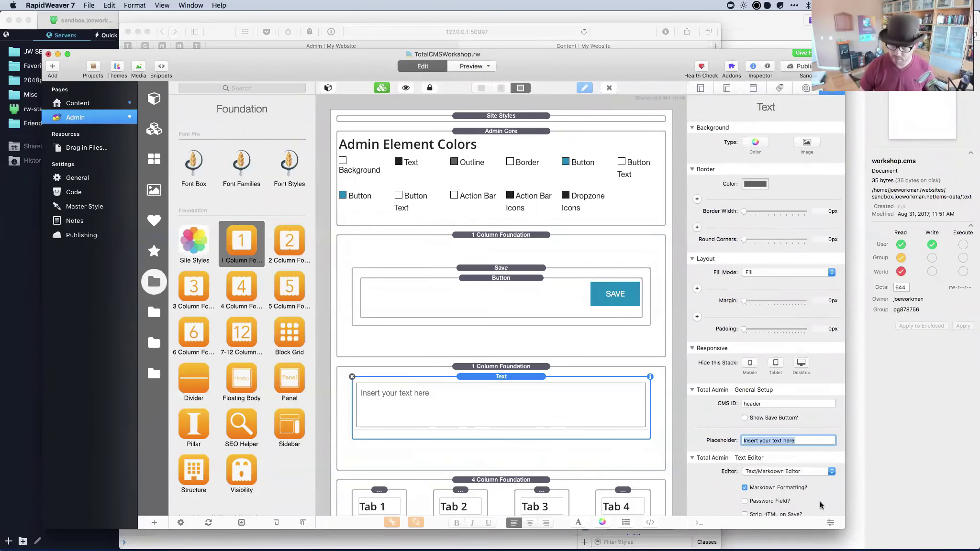
pyautogui.click(744, 488)
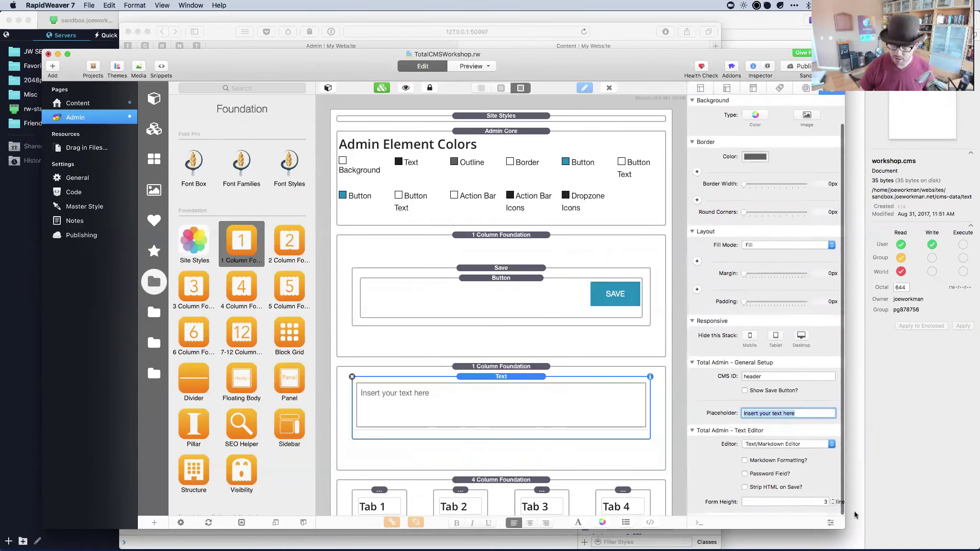
pyautogui.click(834, 506)
pyautogui.click(833, 506)
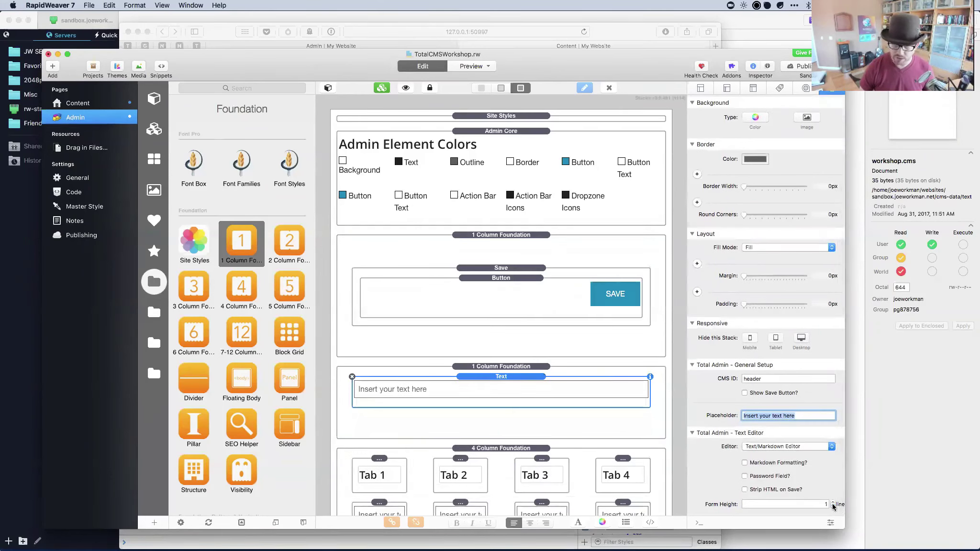
pyautogui.click(154, 312)
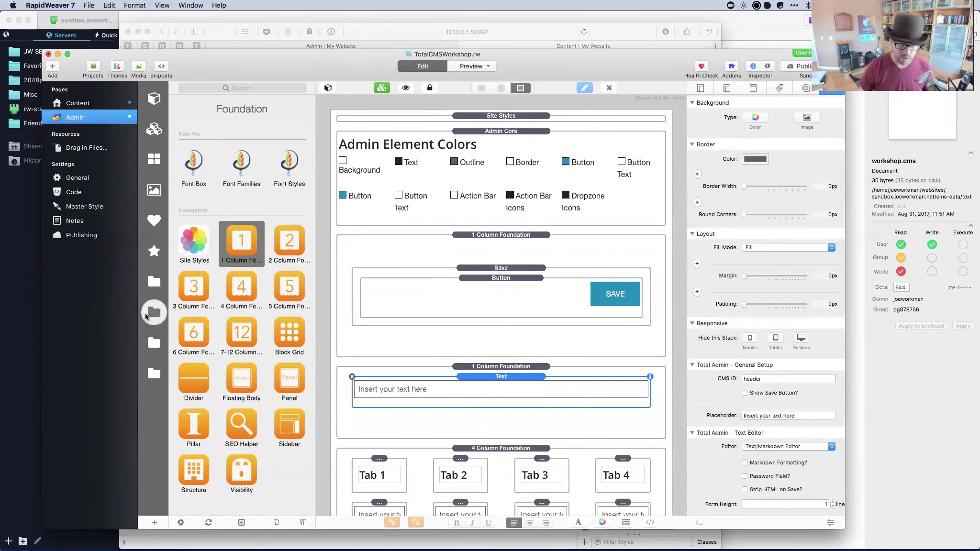
pyautogui.scroll(-2, 238, 356)
pyautogui.scroll(-8, 238, 356)
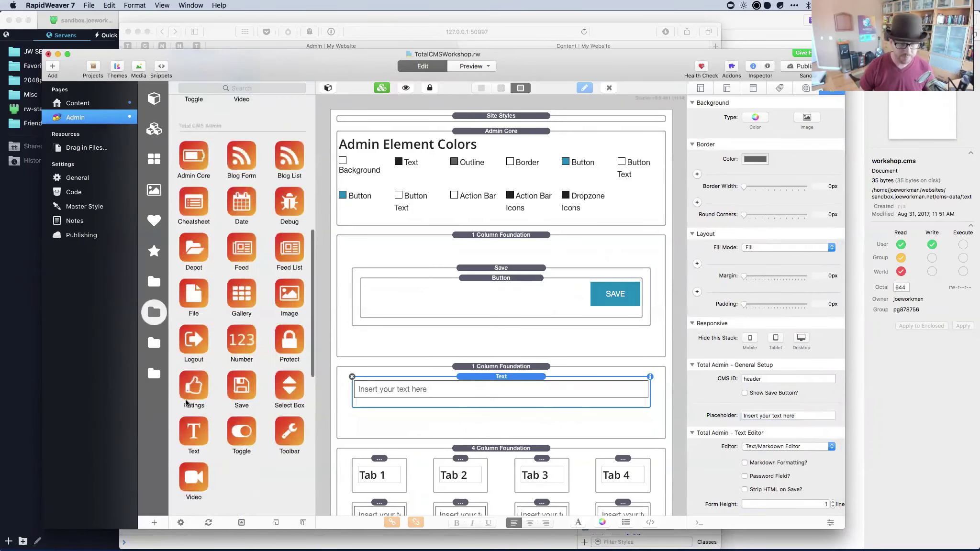
# Drop a second Total CMS Text stack below the header field, with CMS ID paragraph.
pyautogui.moveTo(194, 317); pyautogui.dragTo(417, 407)
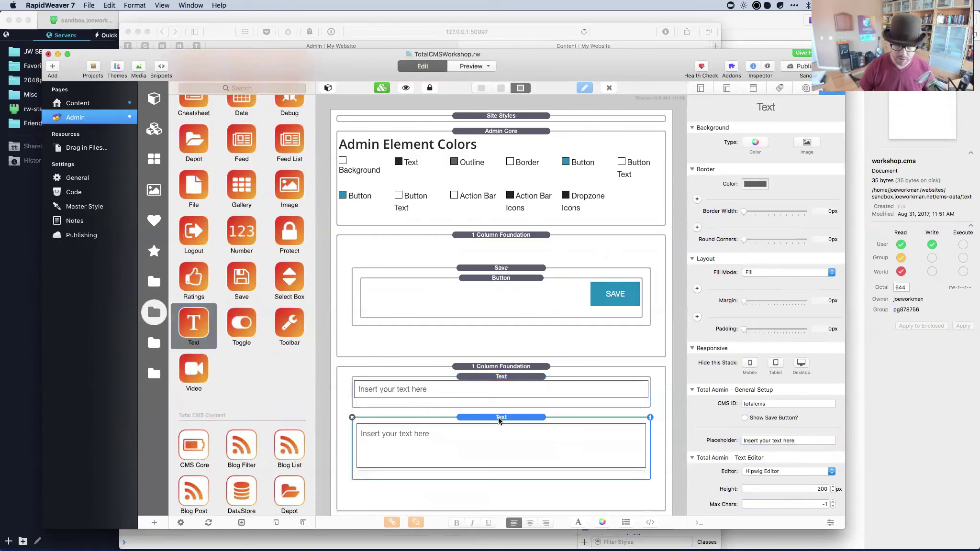
pyautogui.doubleClick(775, 405)
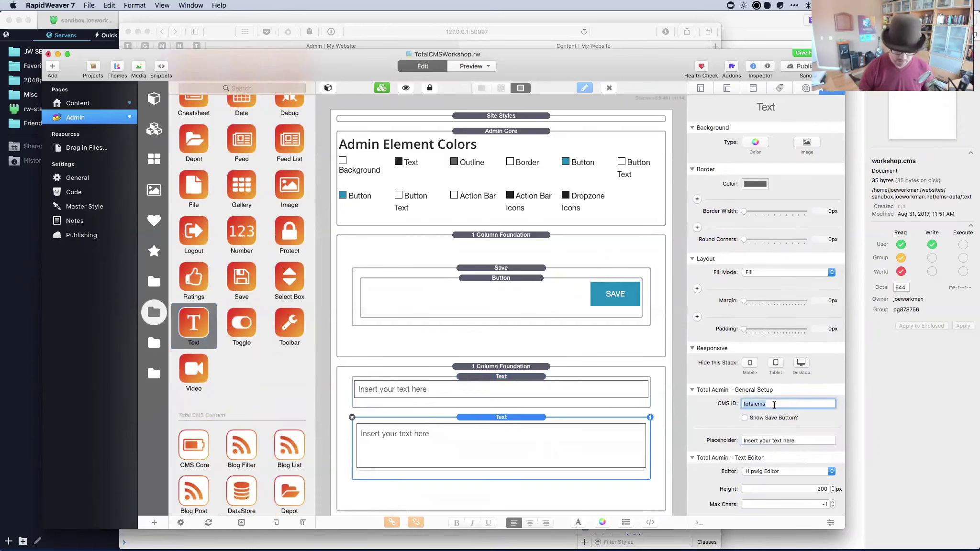
pyautogui.write('paragraph')
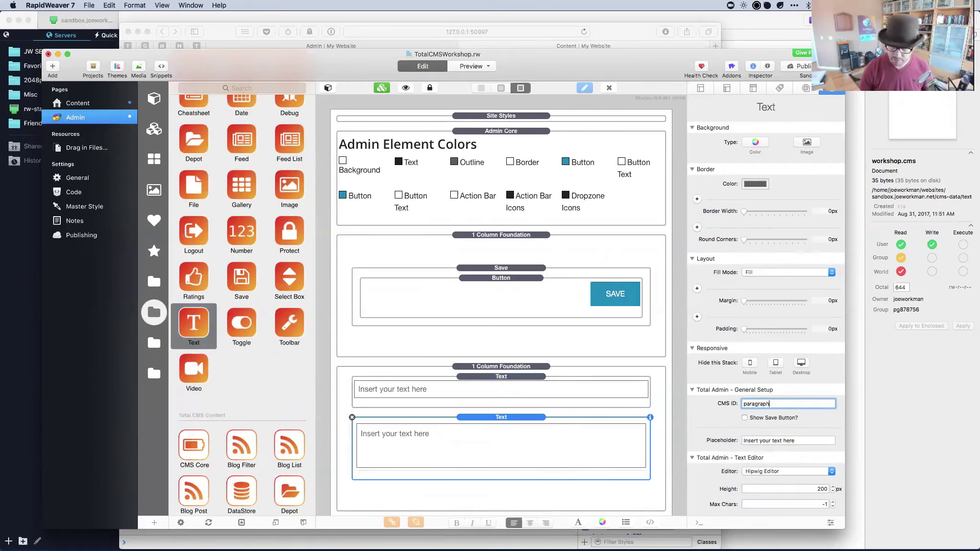
pyautogui.press('Tab')
pyautogui.scroll(-2, 778, 436)
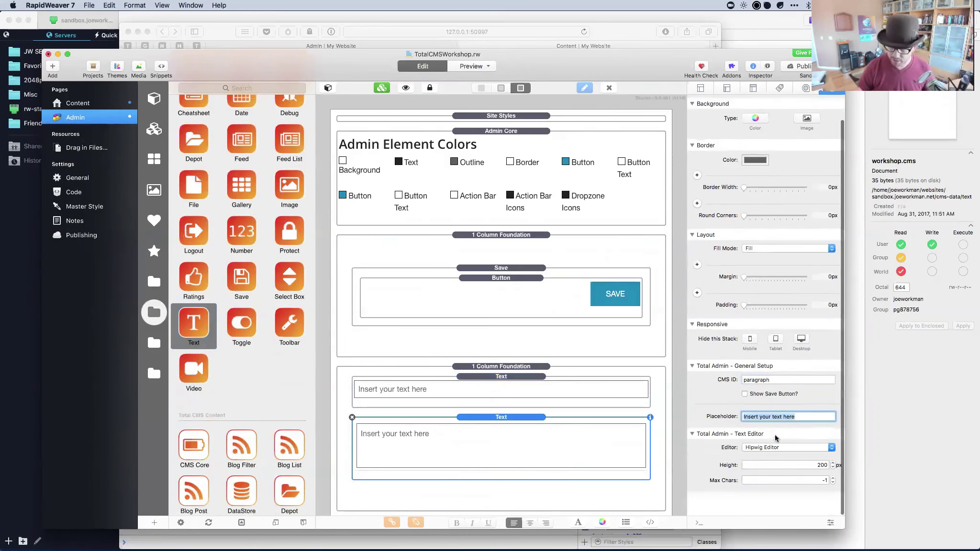
pyautogui.scroll(2, 770, 460)
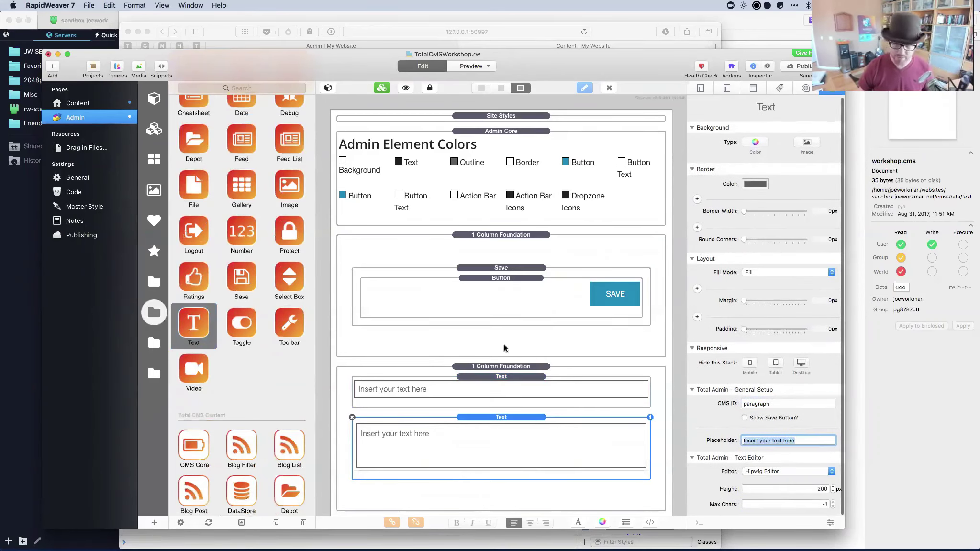
pyautogui.click(489, 374)
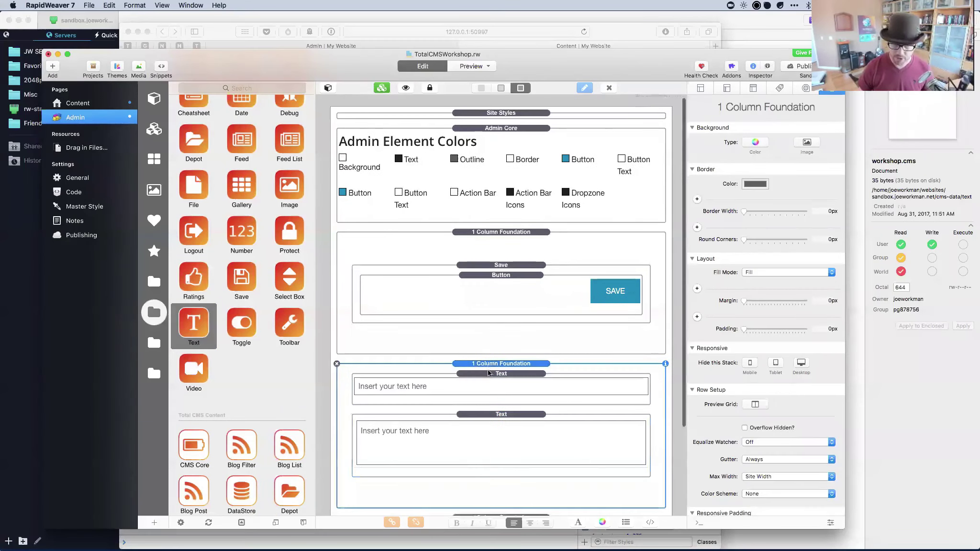
pyautogui.scroll(-3, 488, 373)
# Bring Safari forward, reload the Admin page, and focus its header field.
pyautogui.press('super+Tab')
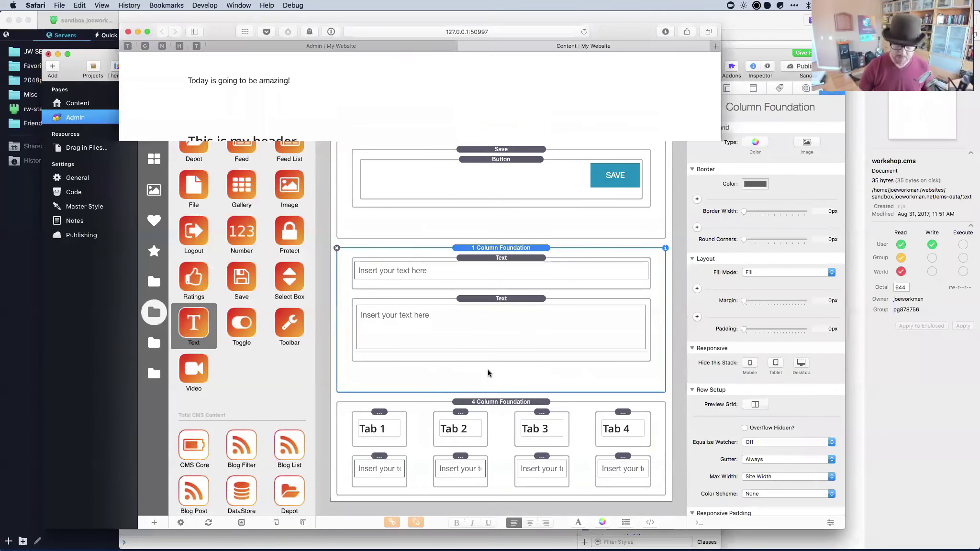
pyautogui.click(287, 32)
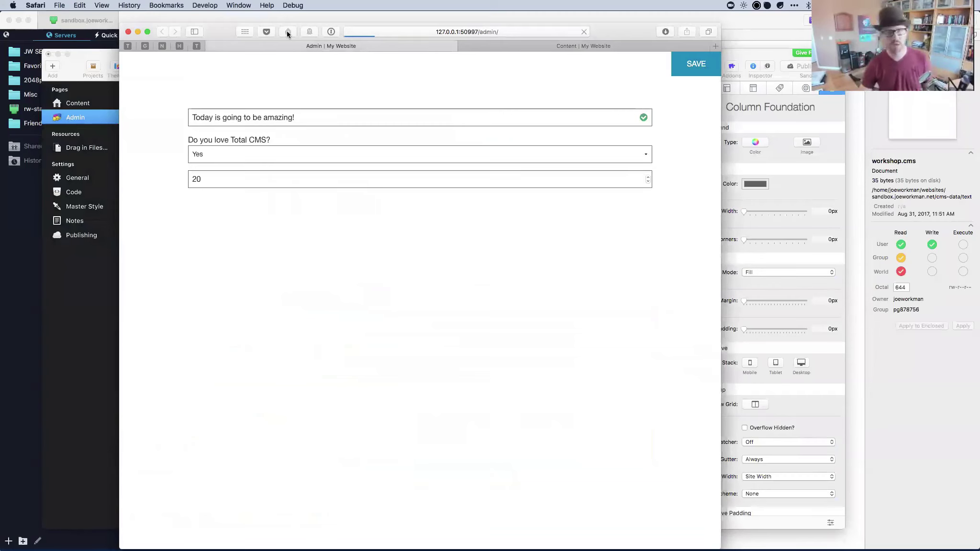
pyautogui.click(251, 142)
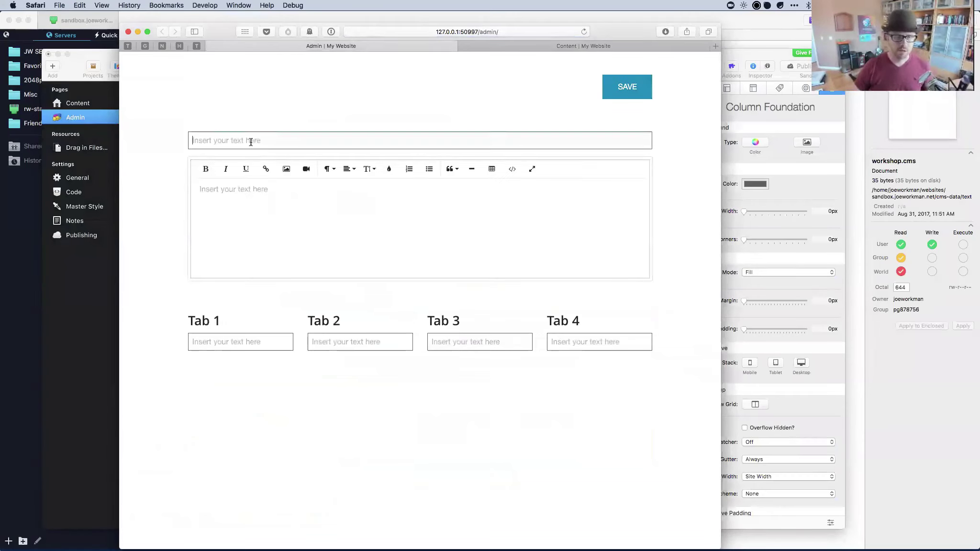
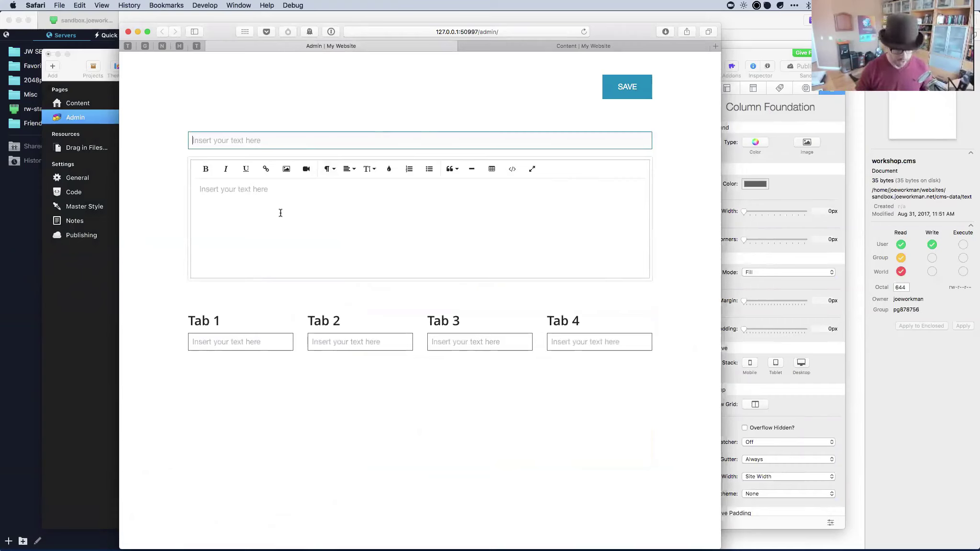
# Set the header to 'My Workshop Header' and fill the body with :hipsum placeholder text.
pyautogui.write('My H')
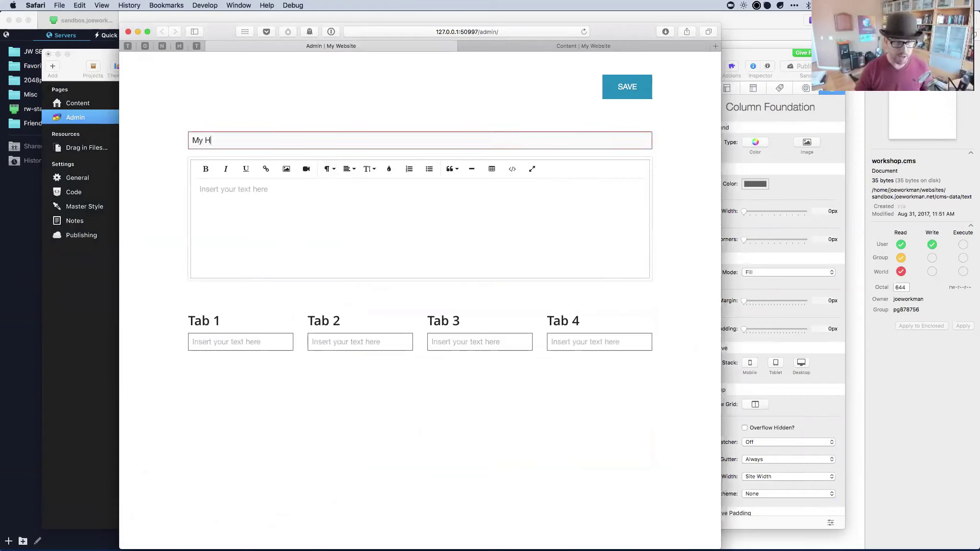
pyautogui.write('eader')
pyautogui.press('BackSpace')
pyautogui.press('BackSpace')
pyautogui.press('BackSpace')
pyautogui.press('BackSpace')
pyautogui.press('BackSpace')
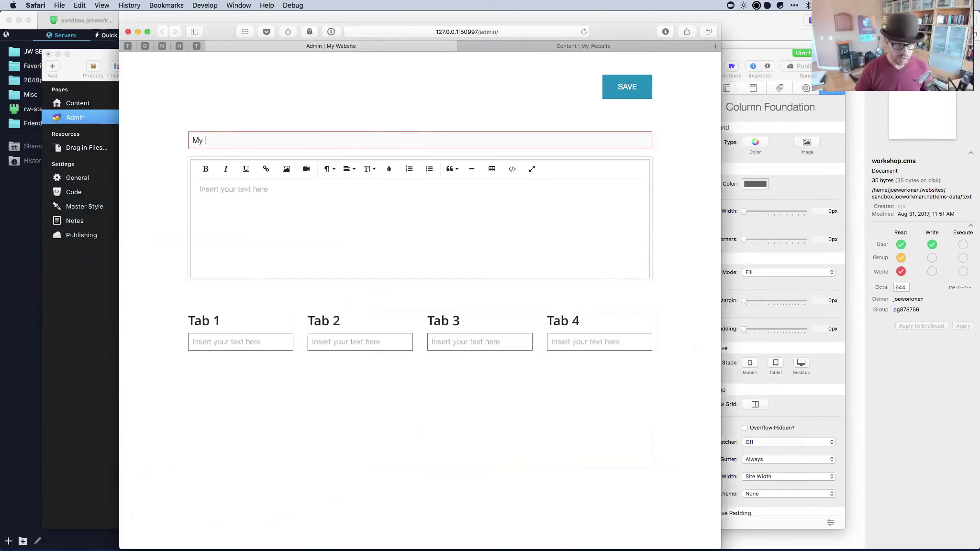
pyautogui.write('shop Header')
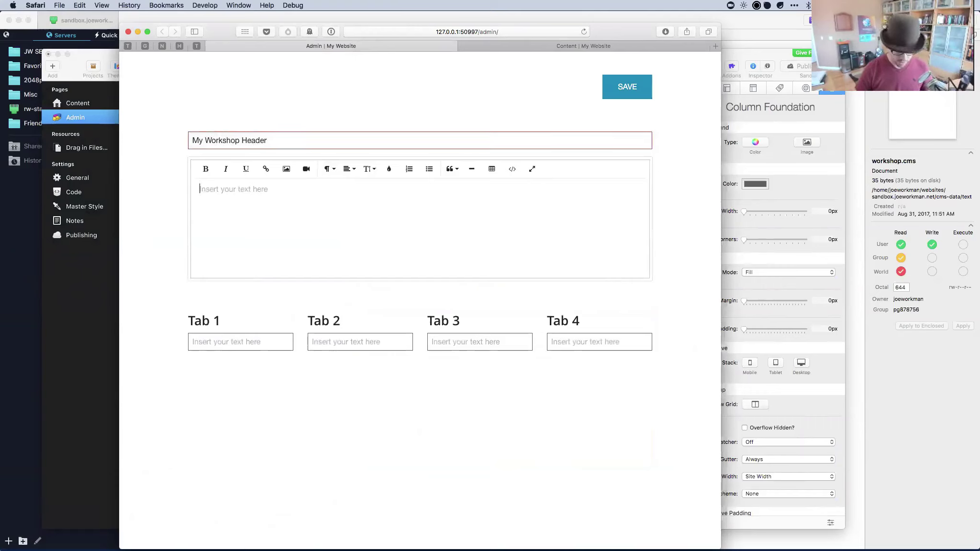
pyautogui.click(200, 190)
pyautogui.write(':h')
pyautogui.write('psu')
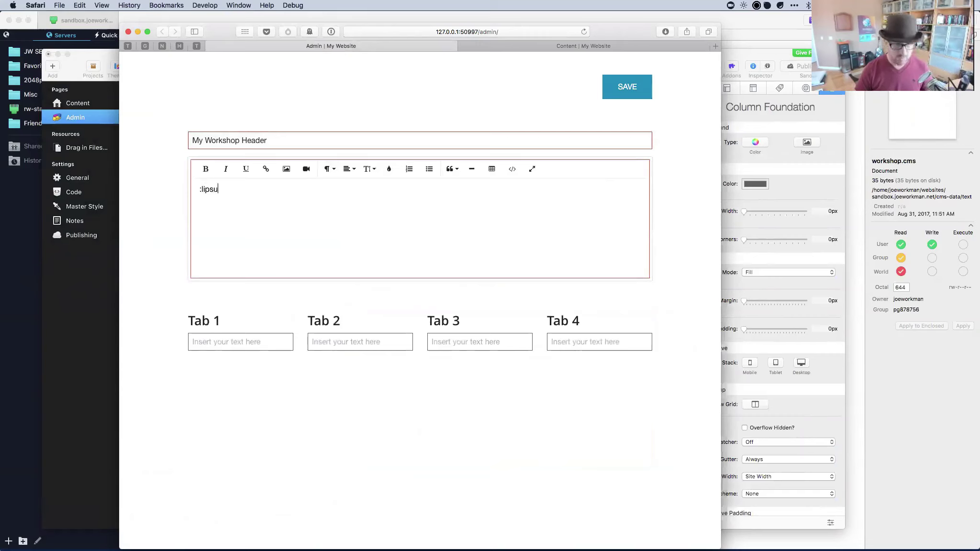
pyautogui.write('m')
pyautogui.press('super+a')
pyautogui.press('BackSpace')
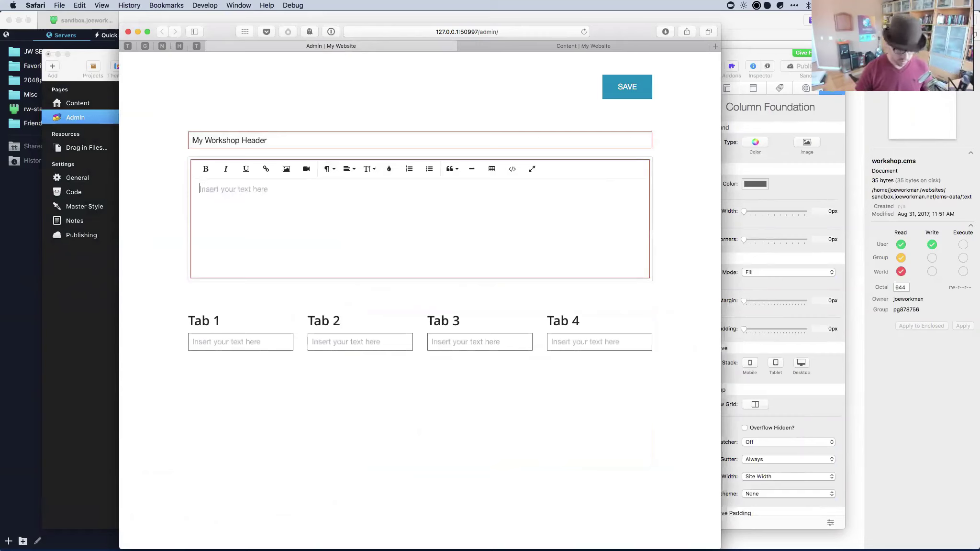
pyautogui.write(':hipsum')
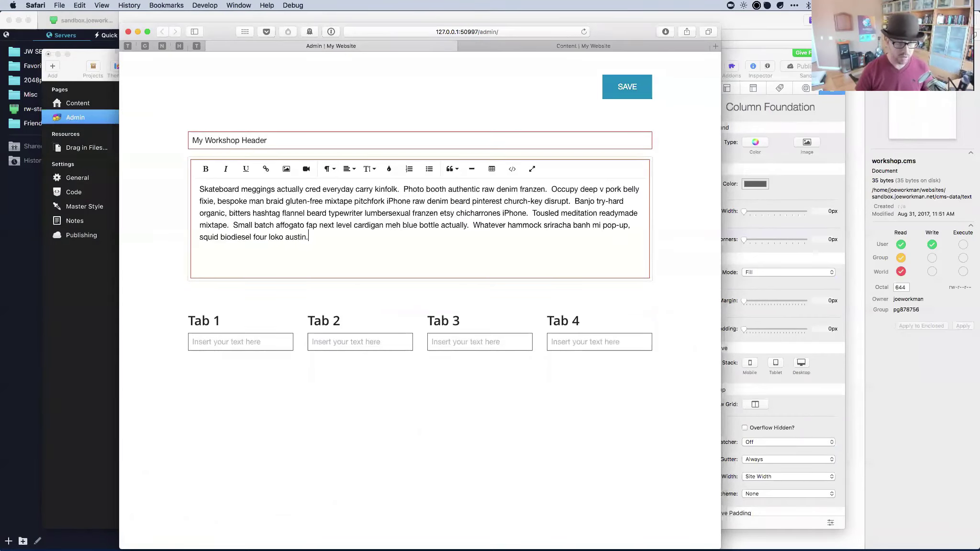
# Bold 'mixtape' and underline 'franzen etsy chicharrones' in the body text.
pyautogui.doubleClick(347, 202)
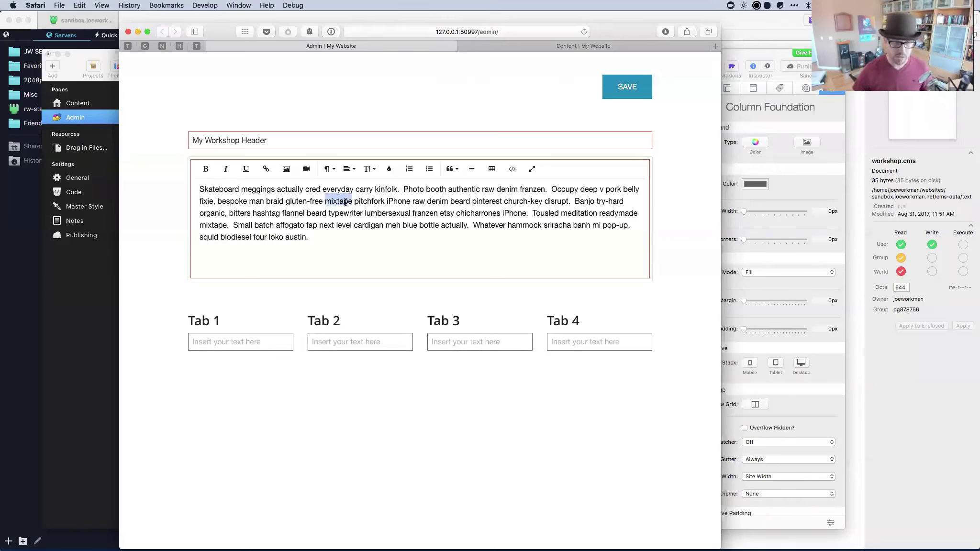
pyautogui.click(206, 169)
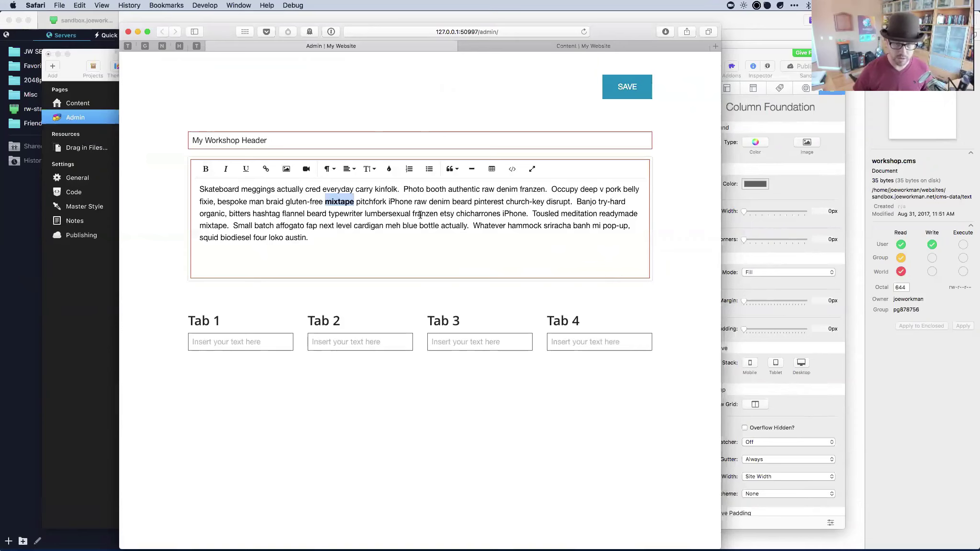
pyautogui.moveTo(412, 212); pyautogui.dragTo(500, 211)
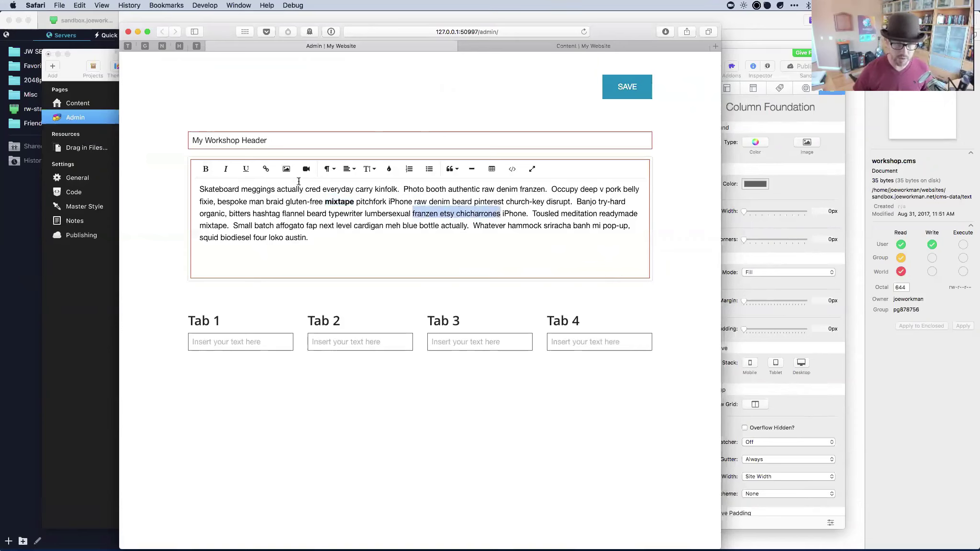
pyautogui.click(245, 169)
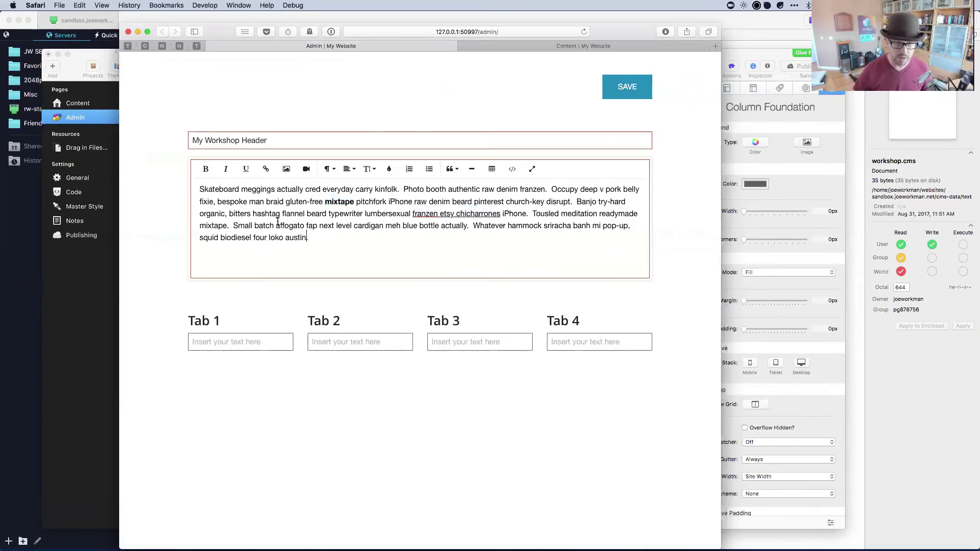
# Link the word 'affogato' to the pasted website URL.
pyautogui.doubleClick(283, 228)
pyautogui.click(266, 169)
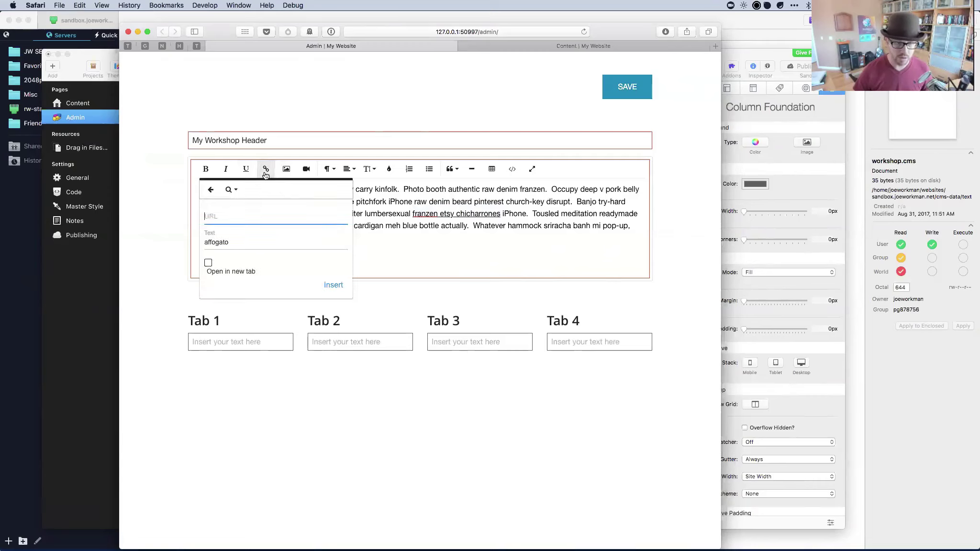
pyautogui.click(244, 212)
pyautogui.write(':jwne')
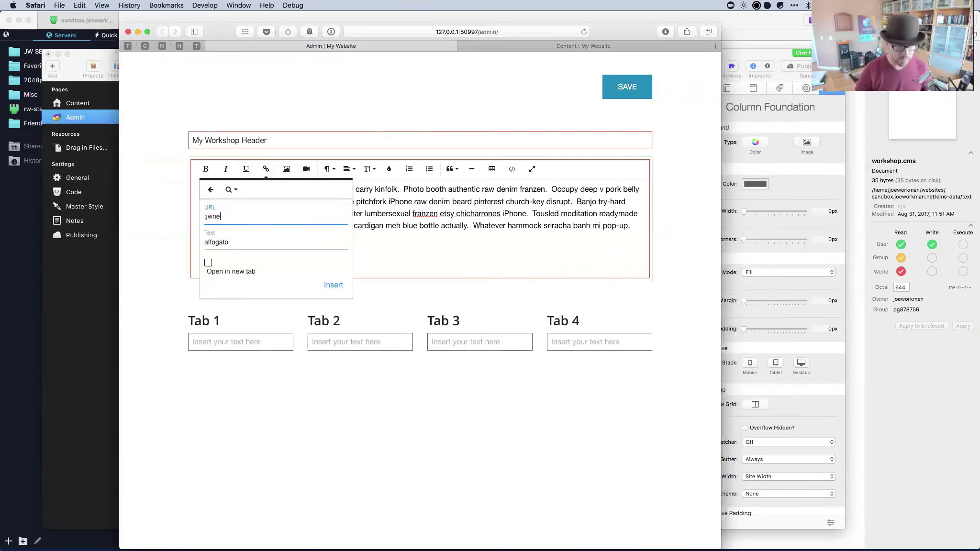
pyautogui.write('https://joeworkman.net/')
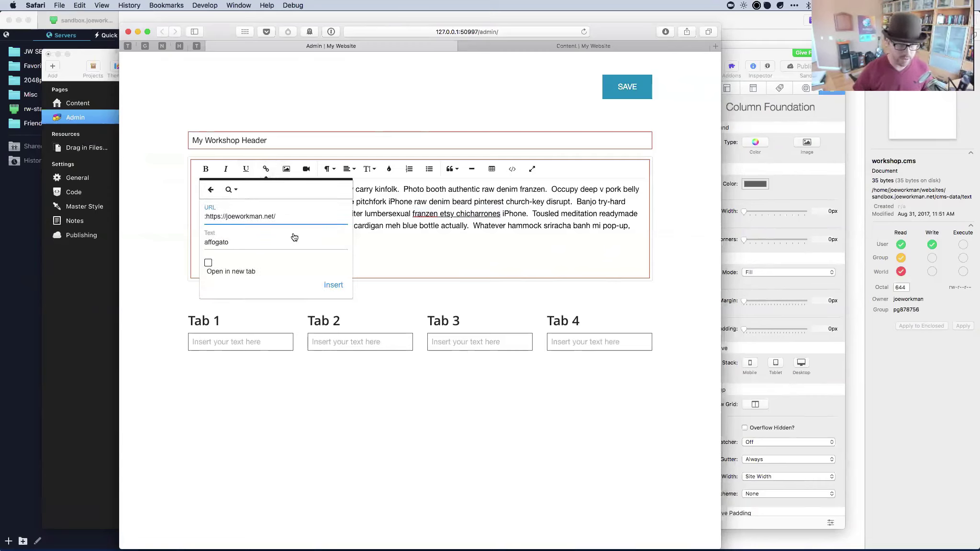
pyautogui.press('BackSpace')
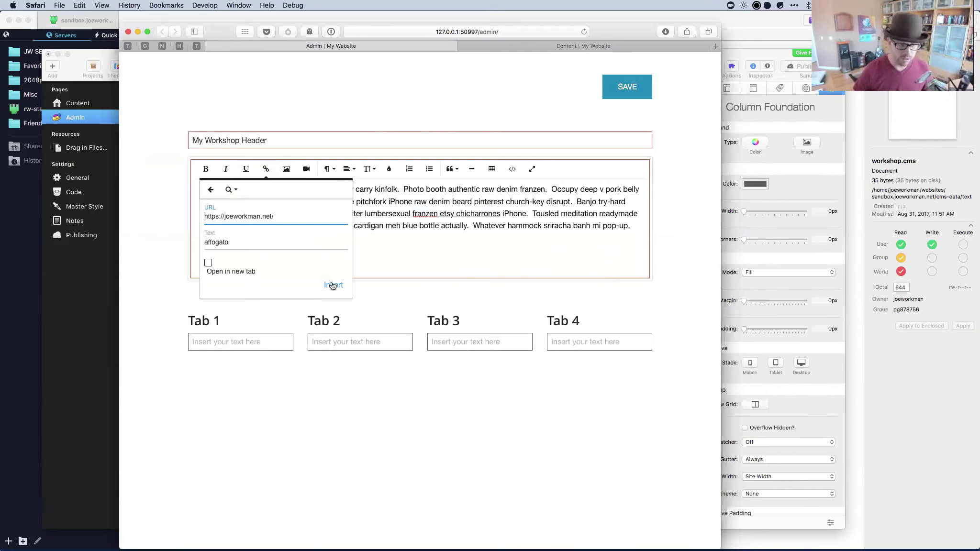
pyautogui.click(335, 285)
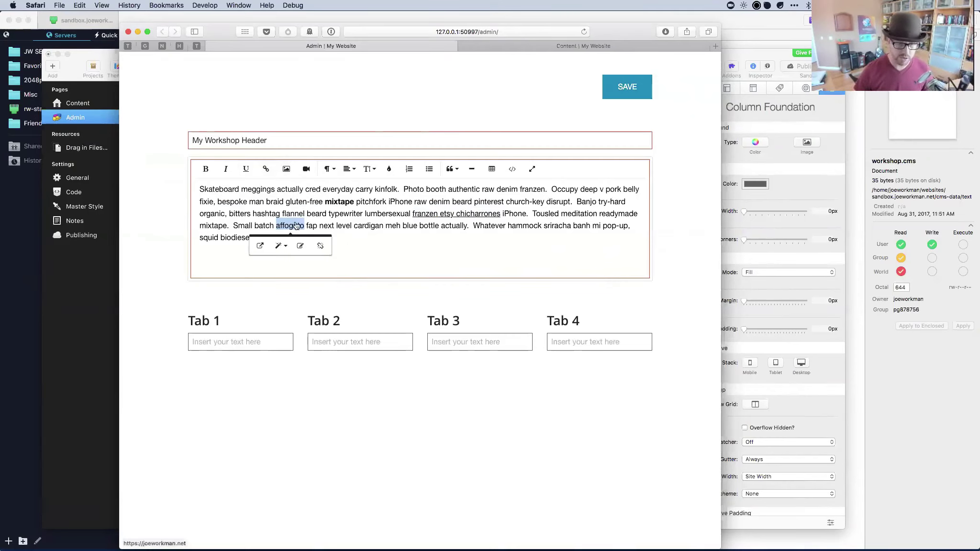
pyautogui.click(334, 225)
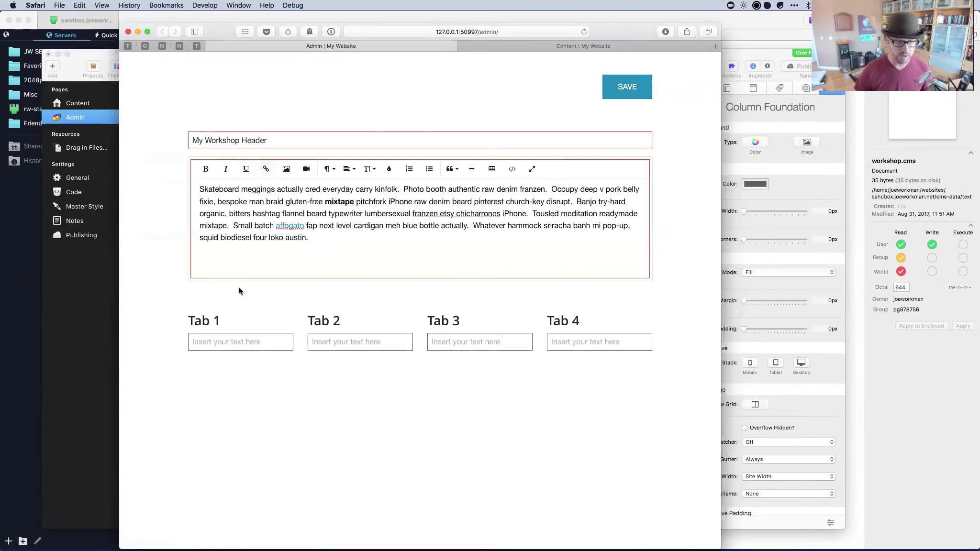
# Enter the tab labels One, Two, Three and Four in the Tab 1–4 fields.
pyautogui.click(217, 343)
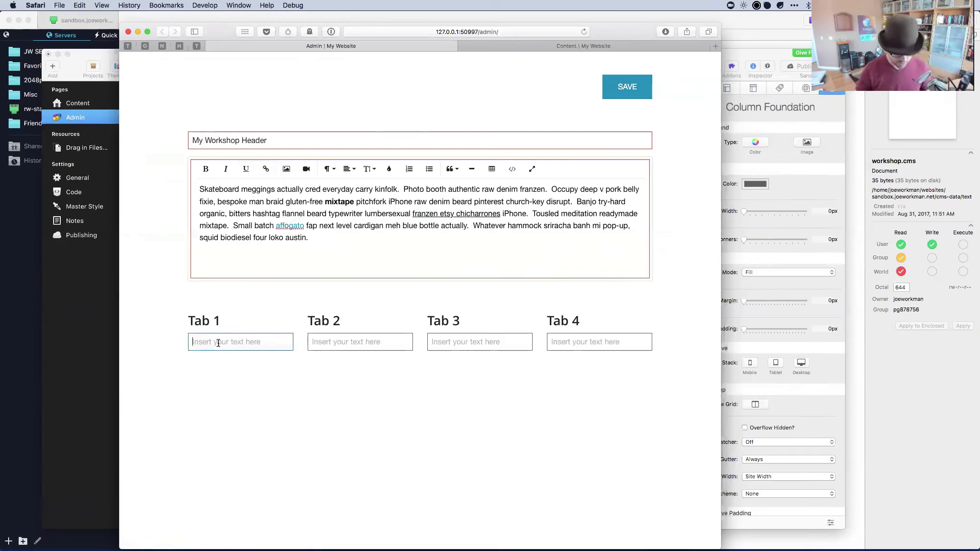
pyautogui.write('One')
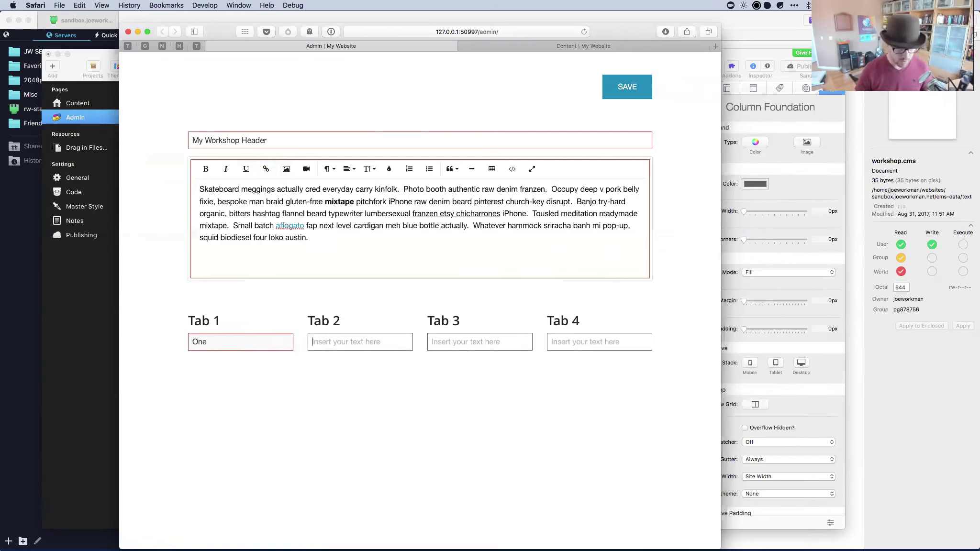
pyautogui.write('Tw')
pyautogui.write('Th')
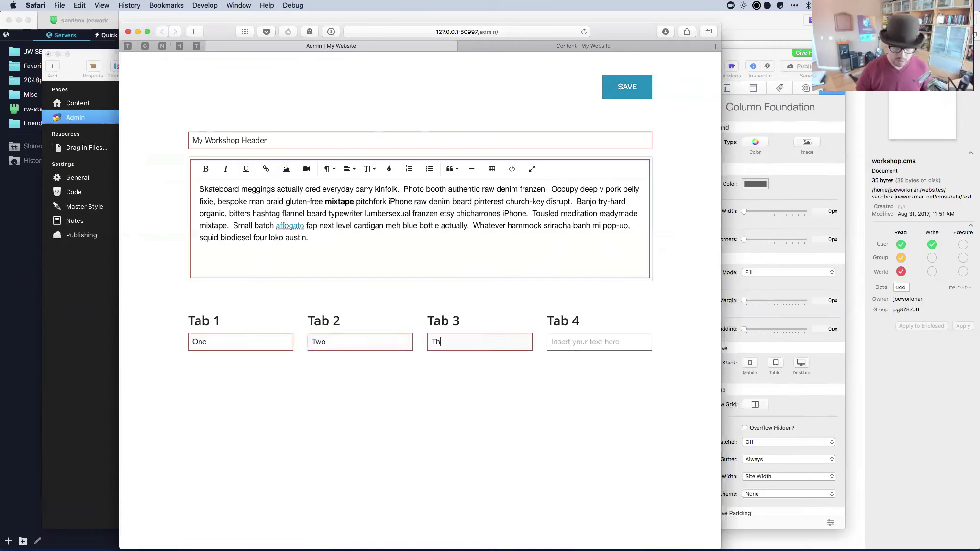
pyautogui.write('Four')
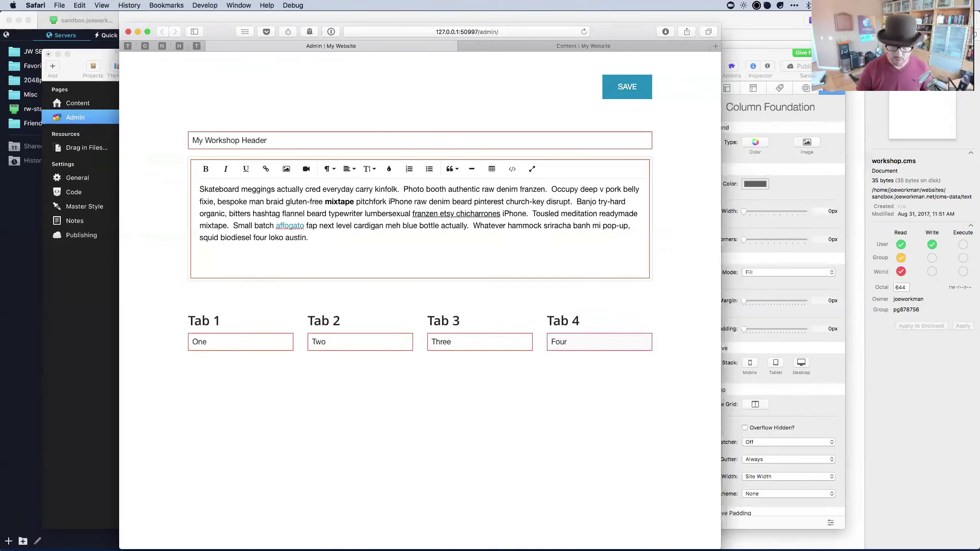
pyautogui.press('super+l')
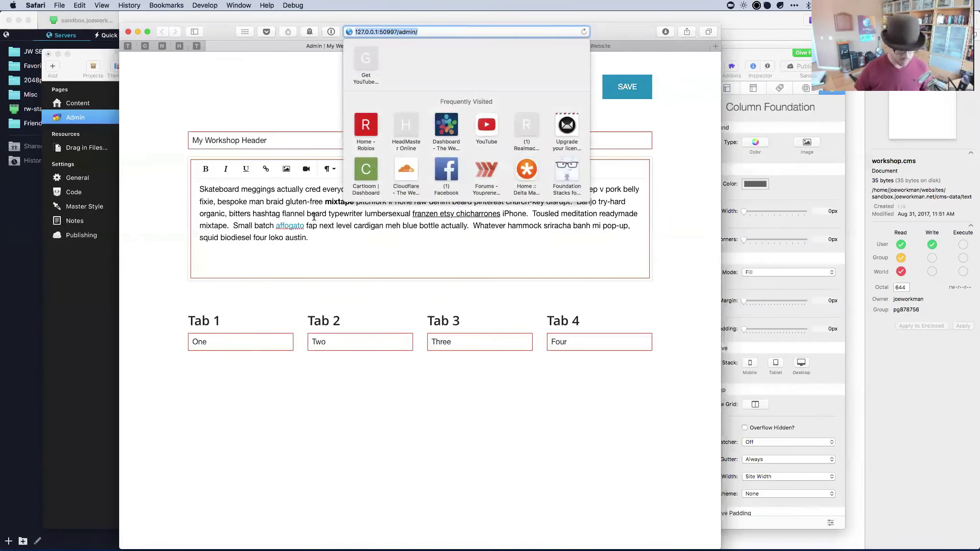
pyautogui.click(277, 240)
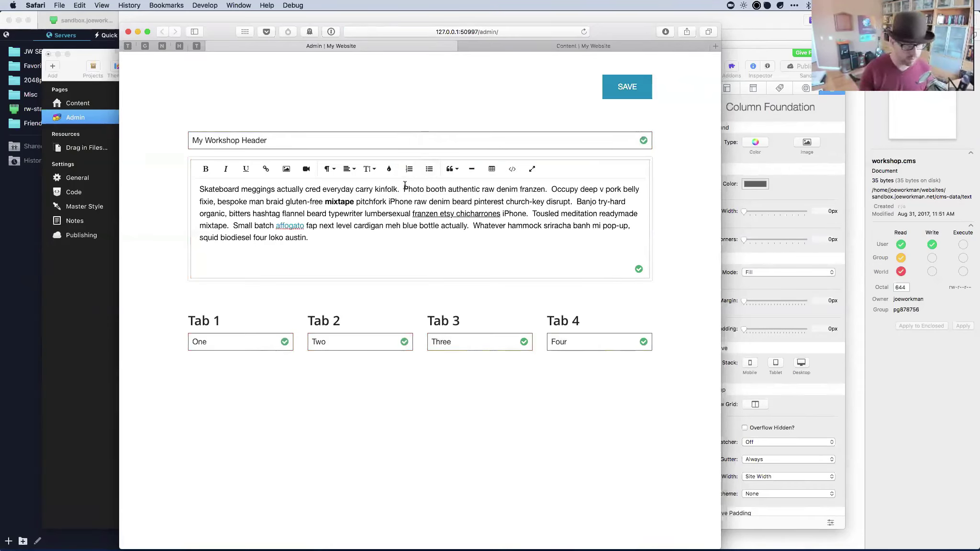
# Revisit the header and tab fields so each one saves, then return to RapidWeaver.
pyautogui.click(296, 143)
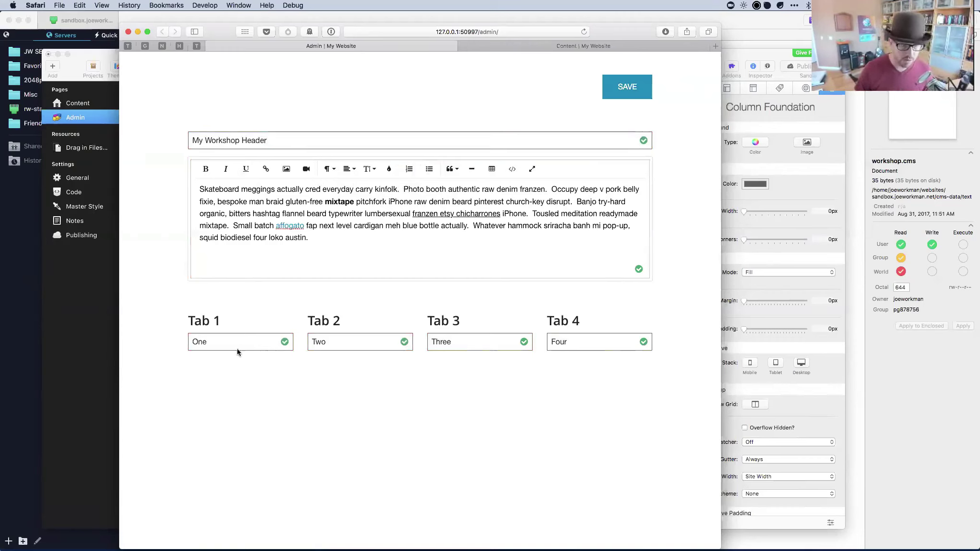
pyautogui.click(221, 343)
pyautogui.click(472, 342)
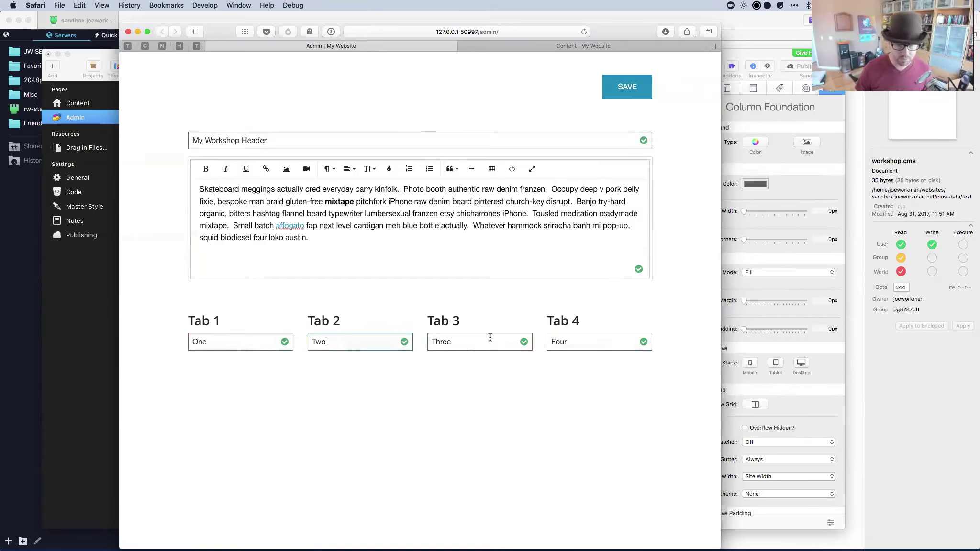
pyautogui.click(594, 338)
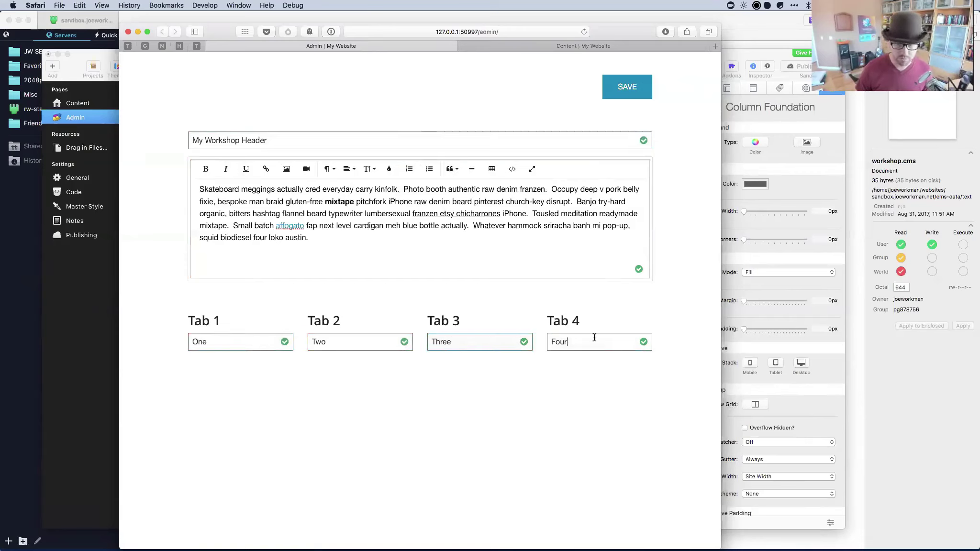
pyautogui.click(99, 380)
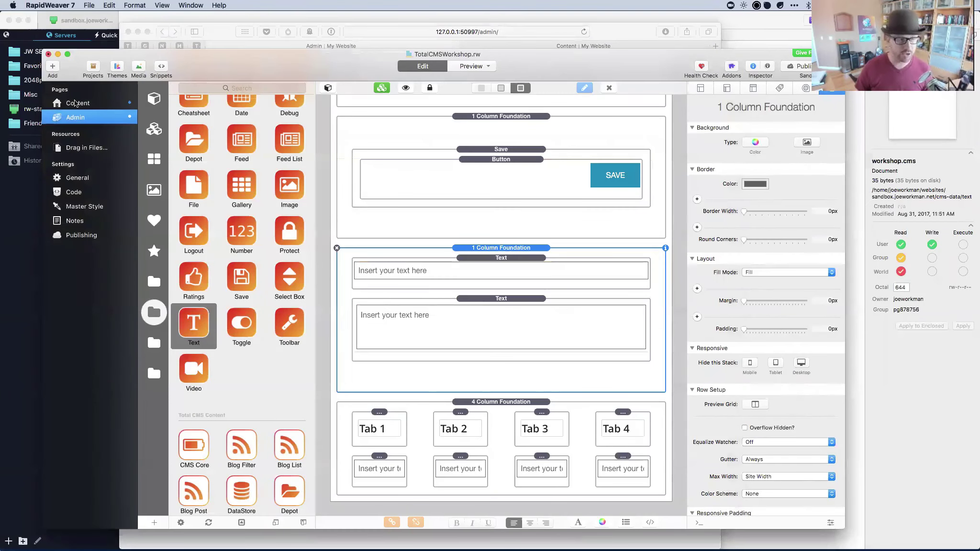
# Open the Content page and delete the Text stack plus the header and HTML foundations.
pyautogui.click(75, 103)
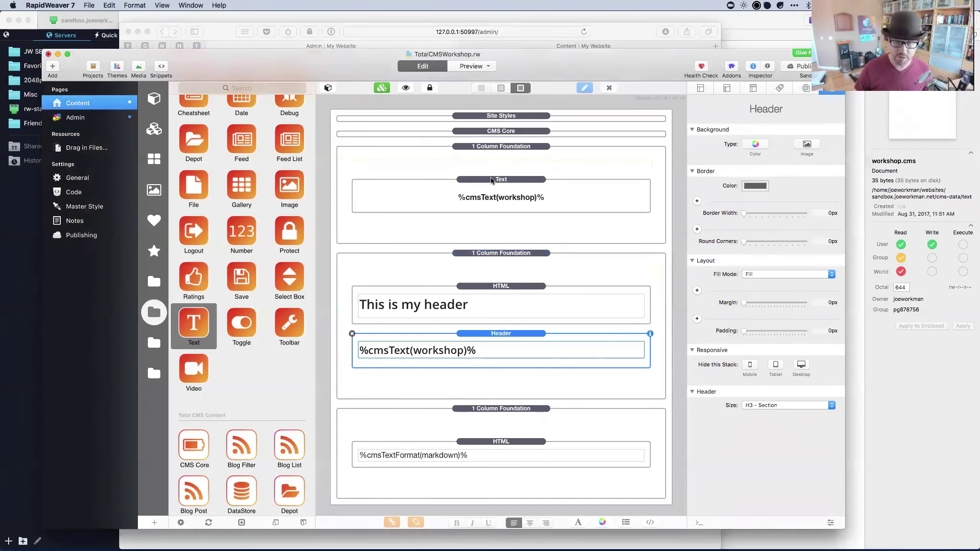
pyautogui.click(491, 179)
pyautogui.press('BackSpace')
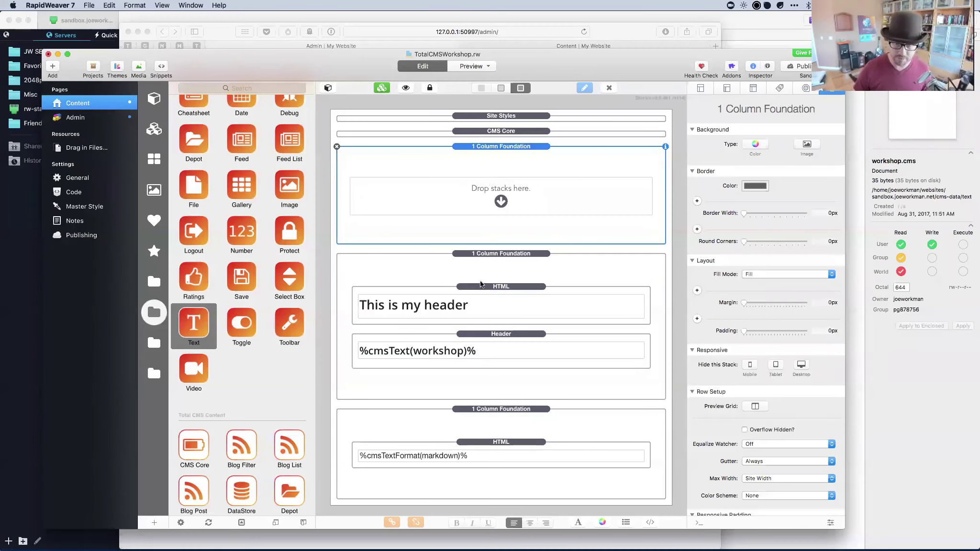
pyautogui.click(336, 257)
pyautogui.click(336, 255)
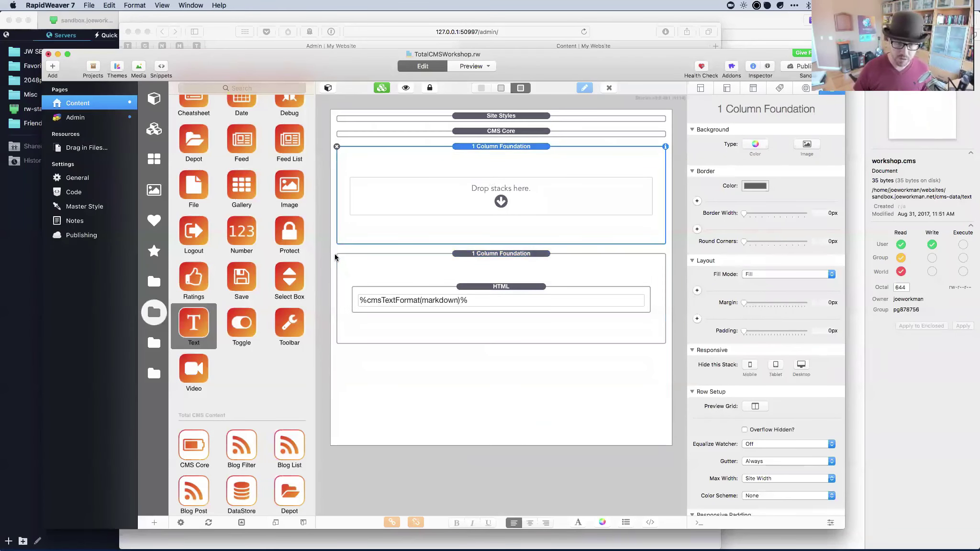
pyautogui.click(335, 257)
pyautogui.press('BackSpace')
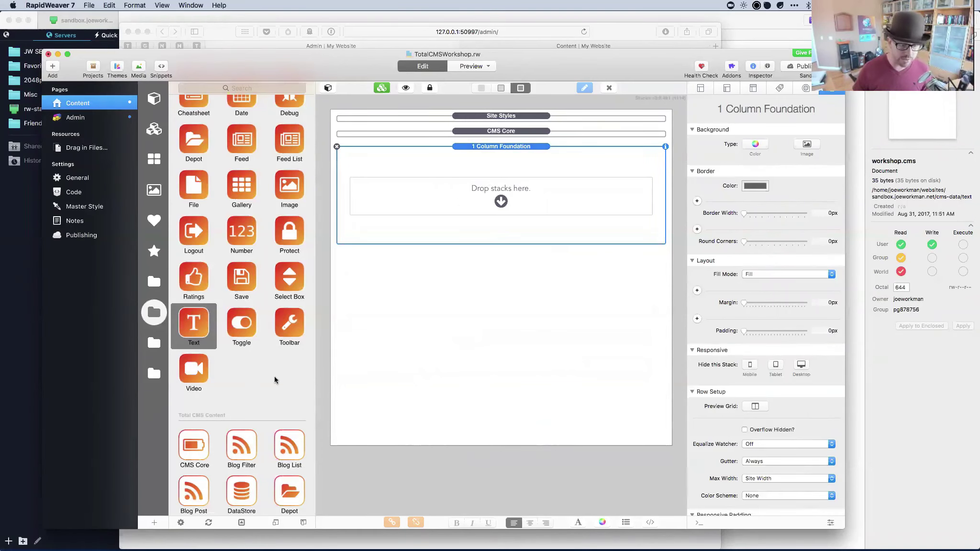
pyautogui.scroll(-10, 274, 377)
# Place a Foundation Header stack inside the 1 Column Foundation.
pyautogui.click(242, 341)
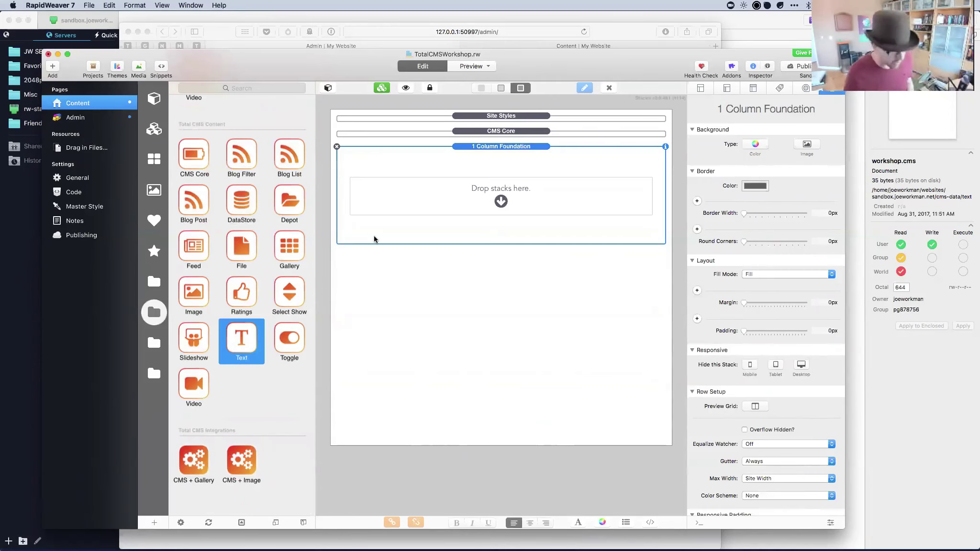
pyautogui.scroll(15, 220, 272)
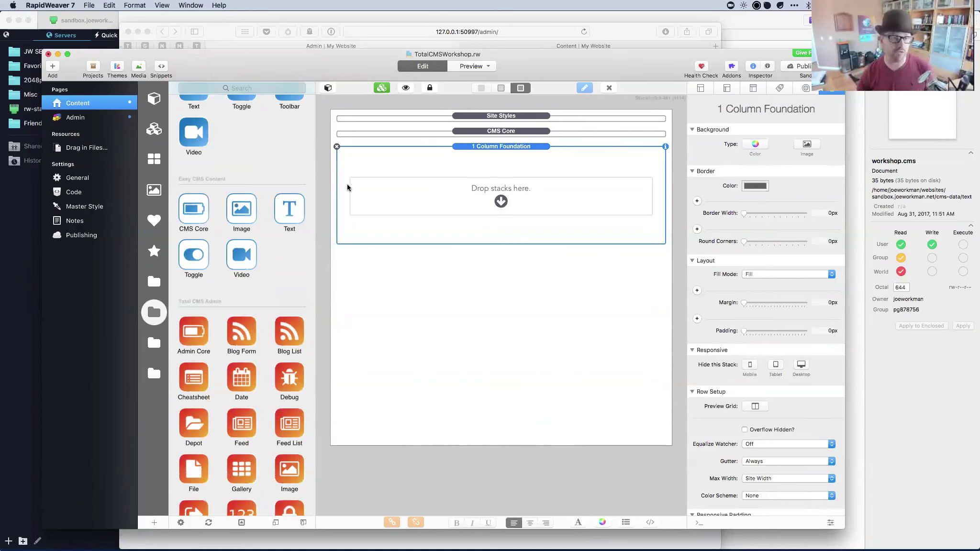
pyautogui.scroll(5, 262, 168)
pyautogui.scroll(-6, 262, 169)
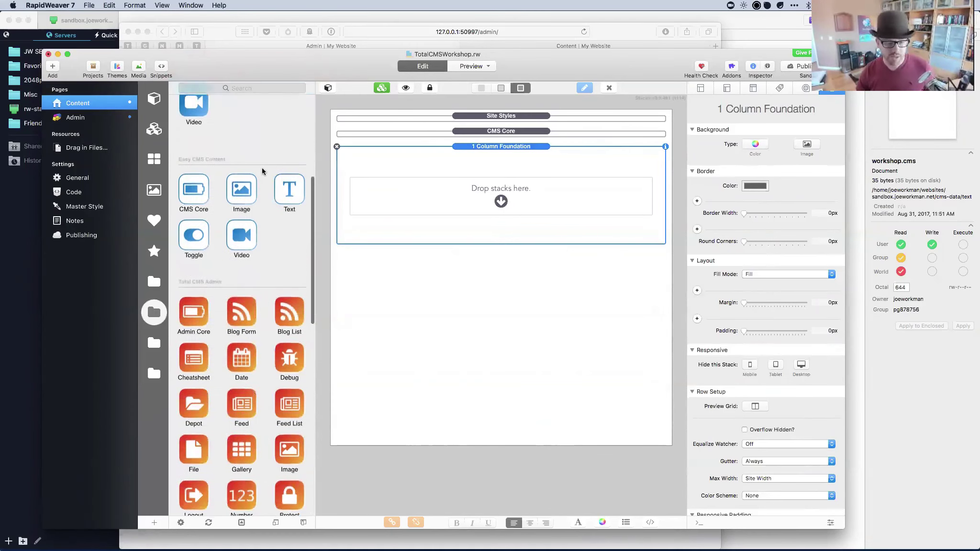
pyautogui.scroll(-8, 262, 171)
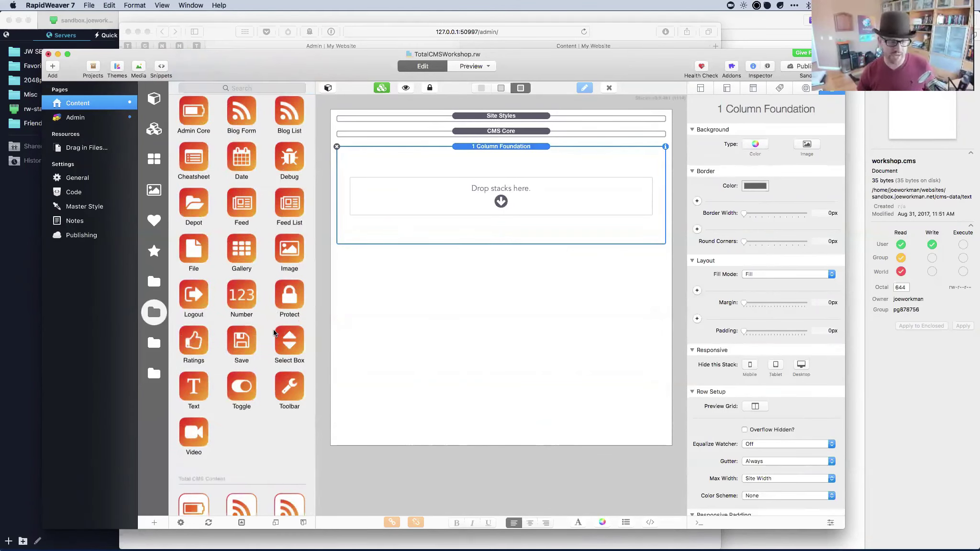
pyautogui.scroll(10, 274, 332)
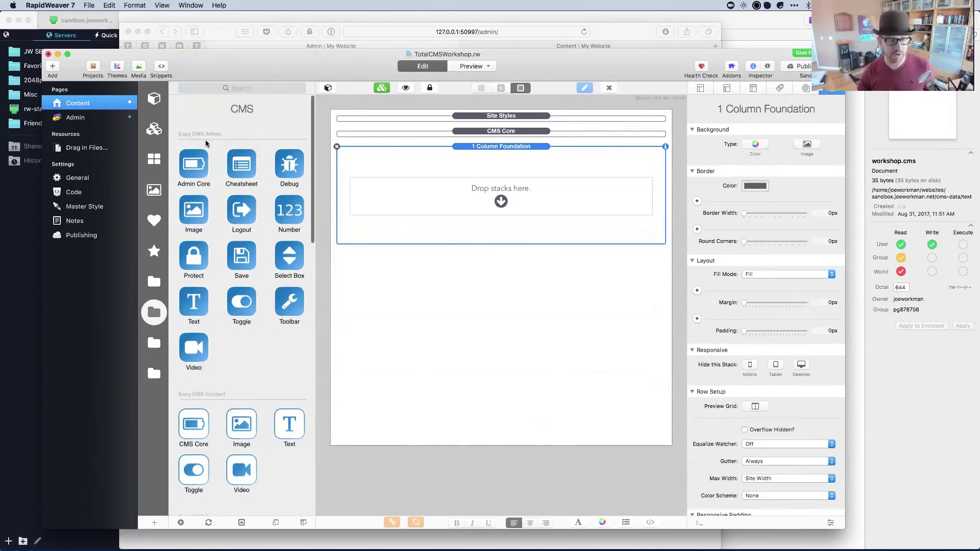
pyautogui.scroll(-5, 254, 325)
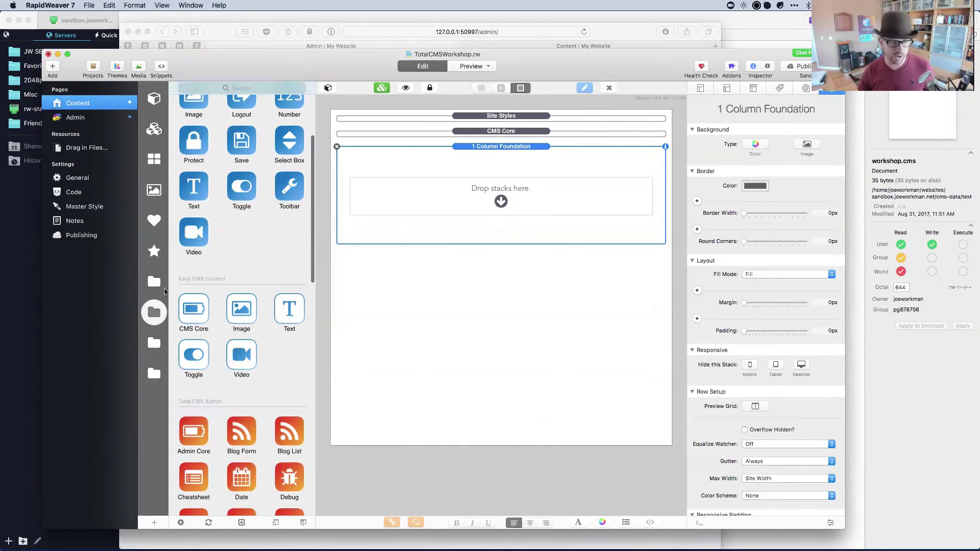
pyautogui.click(149, 282)
pyautogui.scroll(-10, 254, 360)
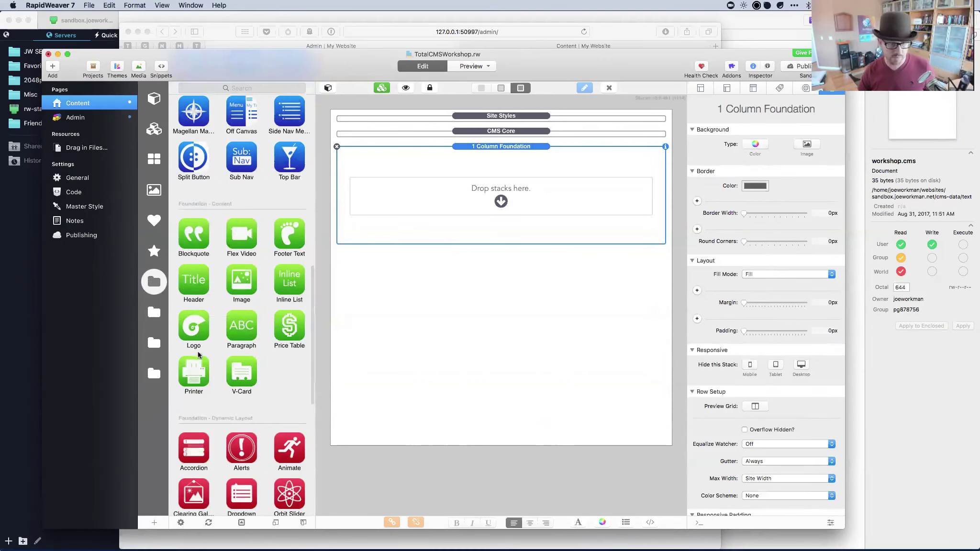
pyautogui.click(195, 283)
pyautogui.moveTo(196, 283); pyautogui.dragTo(449, 197)
# Replace the header's placeholder text with %cmsText(header)%.
pyautogui.doubleClick(424, 198)
pyautogui.press('super+a')
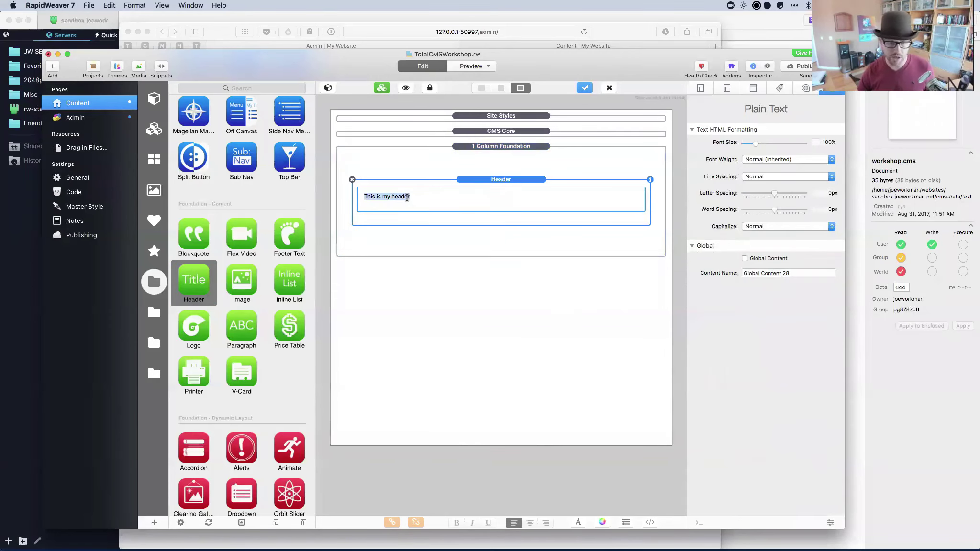
pyautogui.press('BackSpace')
pyautogui.write('%cms')
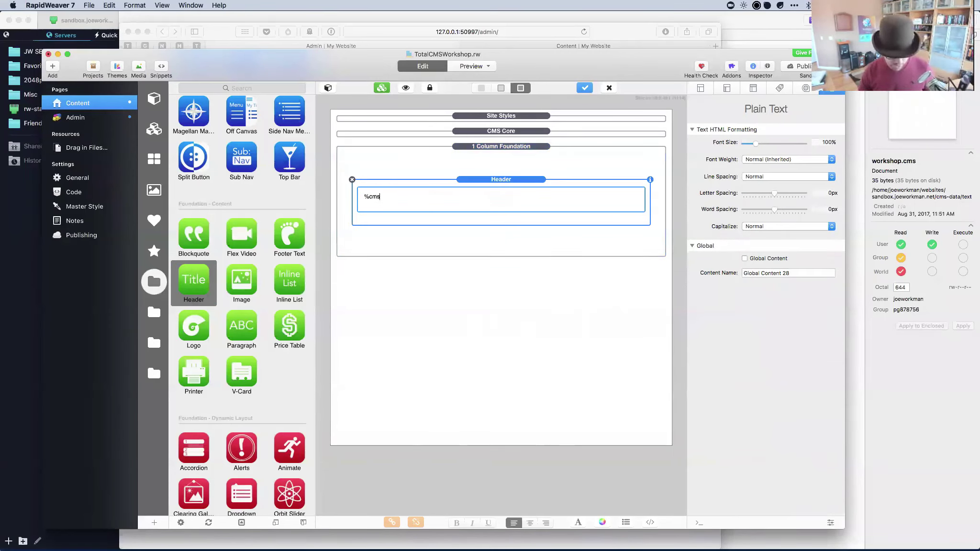
pyautogui.write('Text(')
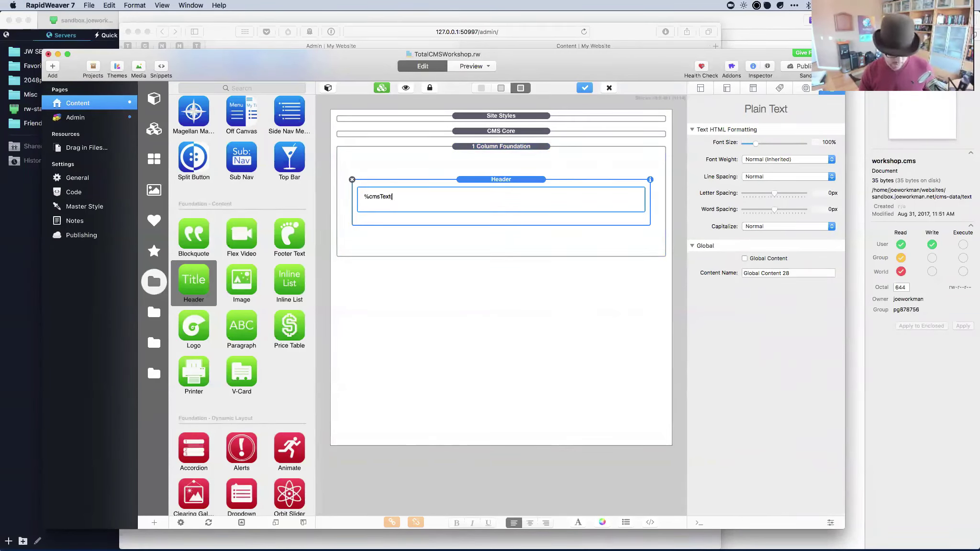
pyautogui.write('header')
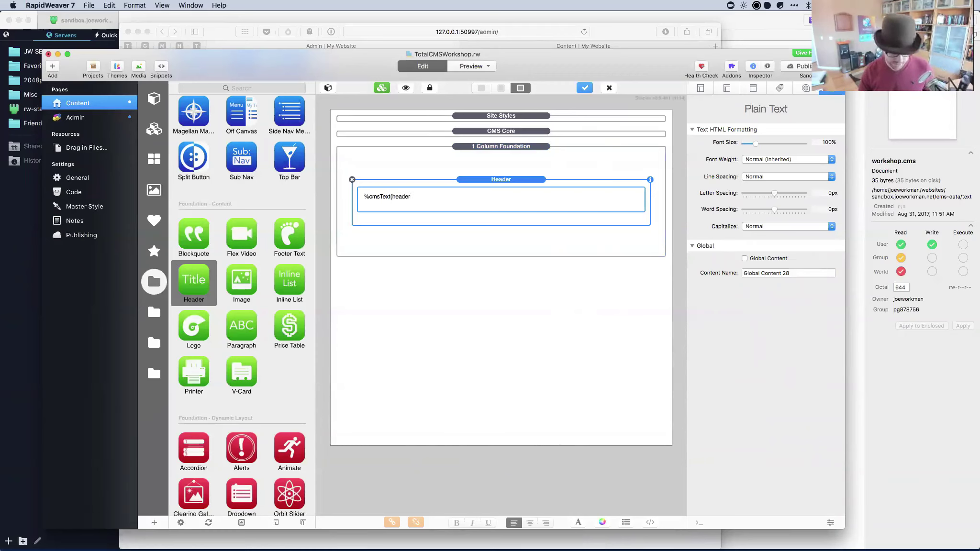
pyautogui.write(')%')
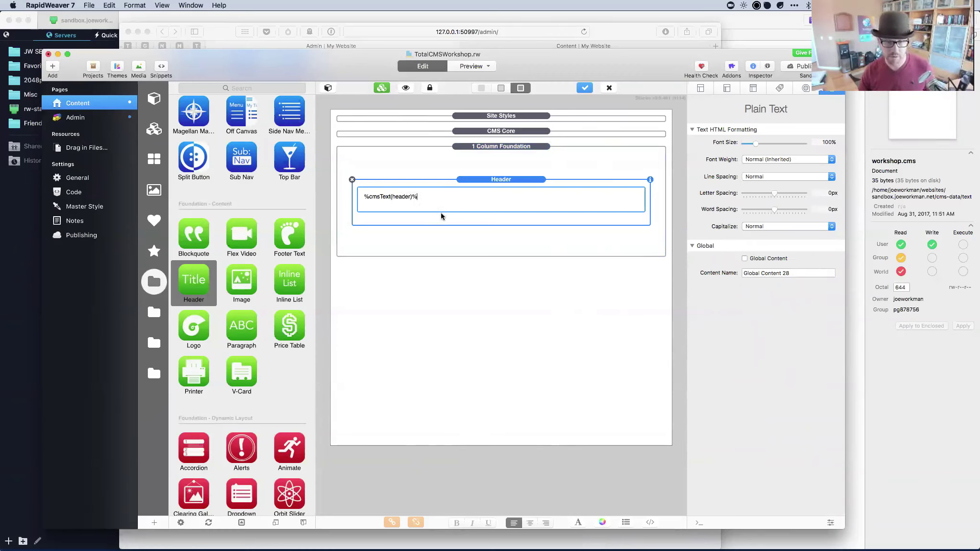
pyautogui.click(478, 181)
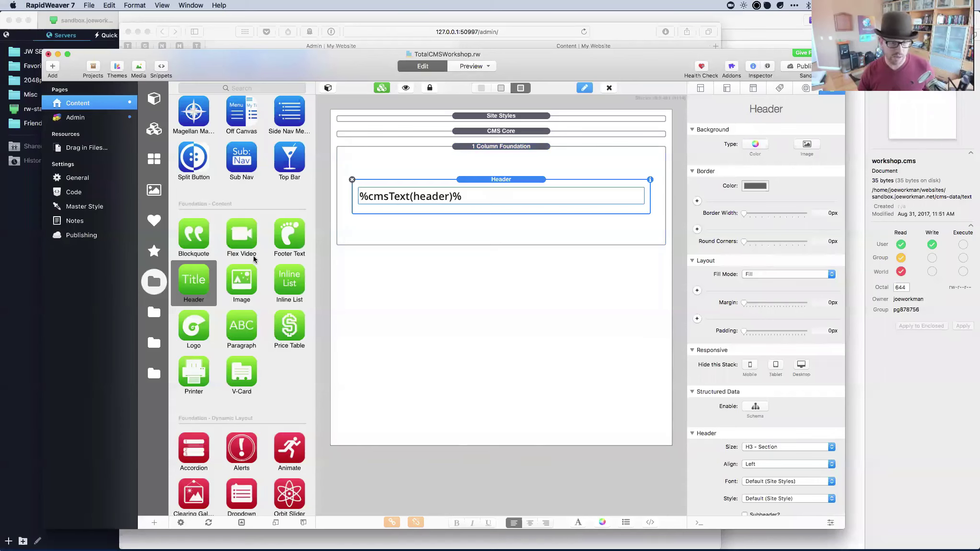
pyautogui.scroll(-3, 254, 259)
# Put a Tabs stack in a new 1 Column Foundation below the header and set Panel Count to 4.
pyautogui.scroll(-6, 254, 259)
pyautogui.moveTo(250, 307); pyautogui.dragTo(486, 250)
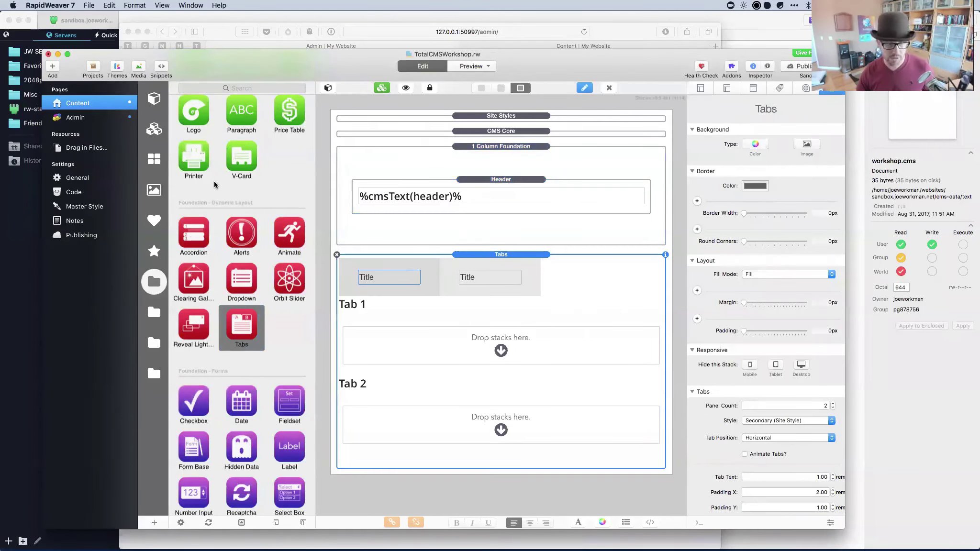
pyautogui.scroll(8, 212, 179)
pyautogui.scroll(16, 212, 179)
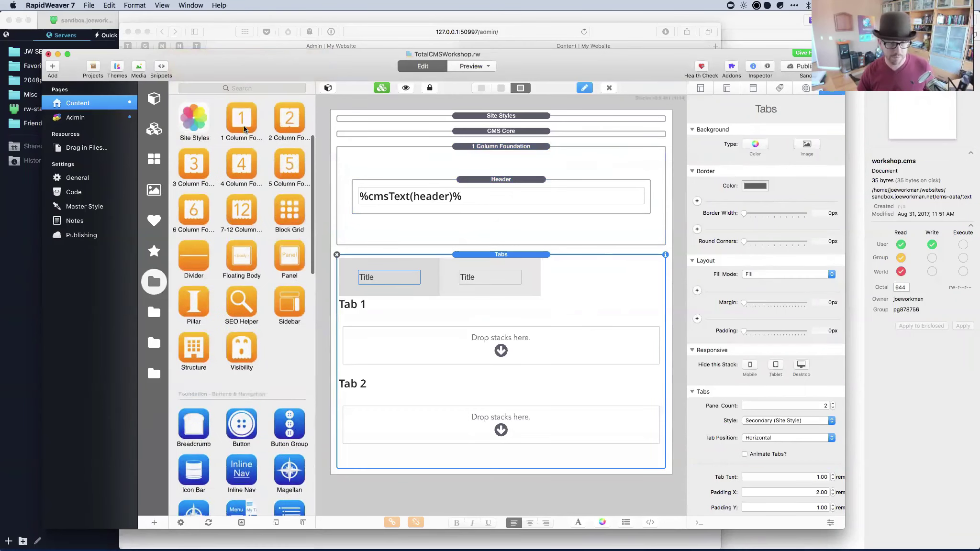
pyautogui.moveTo(242, 120); pyautogui.dragTo(446, 248)
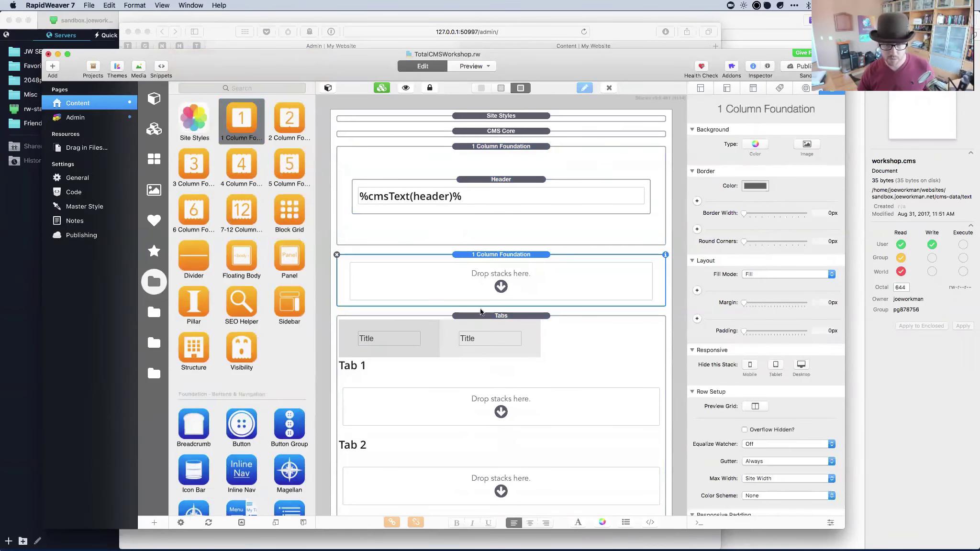
pyautogui.moveTo(480, 318); pyautogui.dragTo(478, 279)
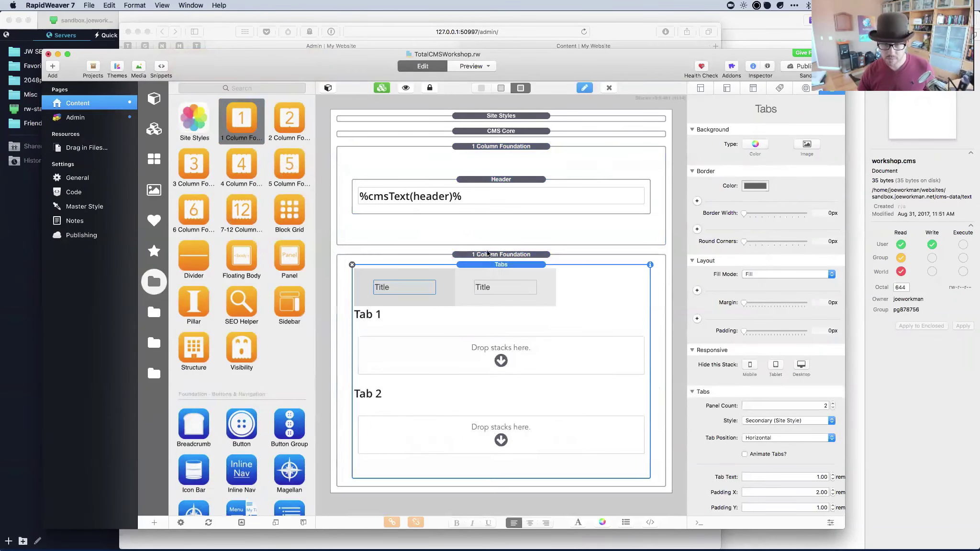
pyautogui.click(833, 404)
pyautogui.click(834, 404)
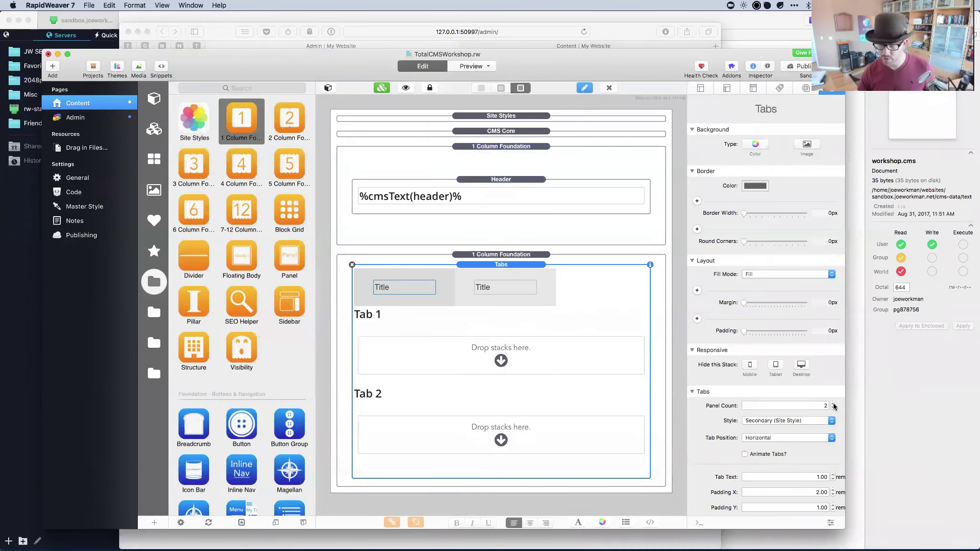
# Title the first two tabs %cmsText(tab1)% and %cmsText(tab2)%.
pyautogui.doubleClick(395, 289)
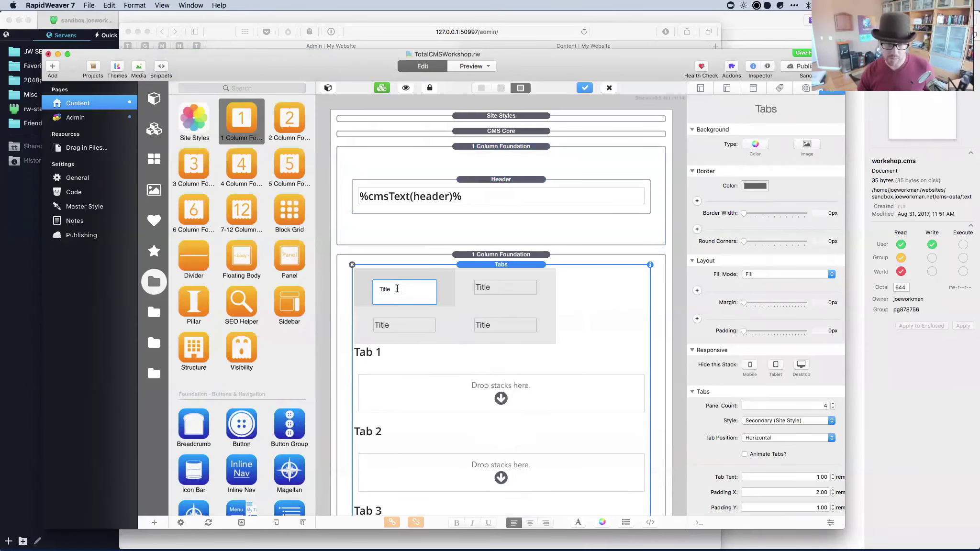
pyautogui.write('%')
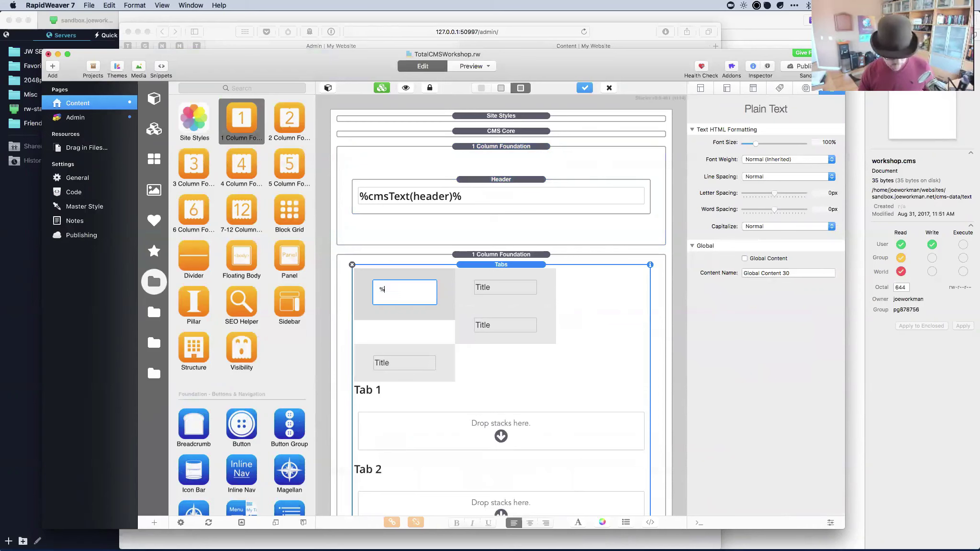
pyautogui.write('cmsText')
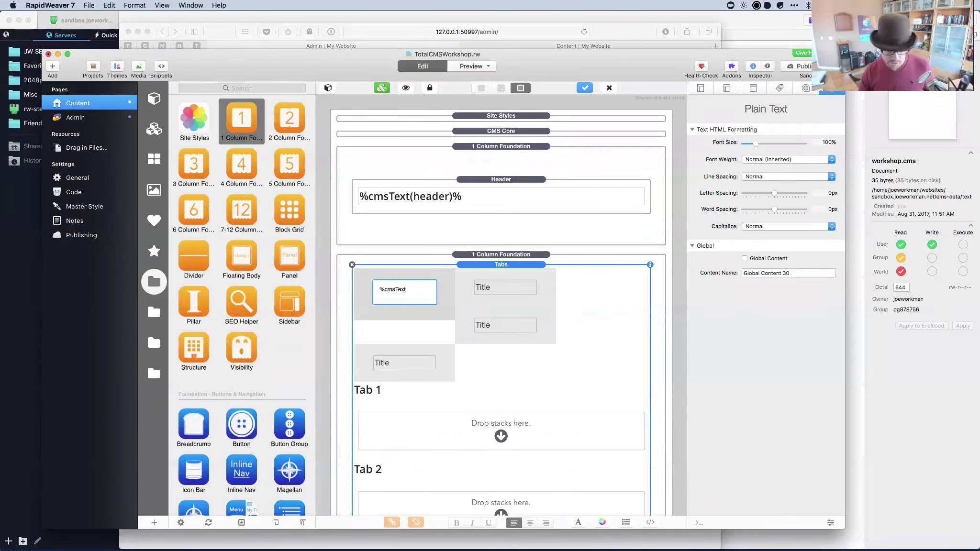
pyautogui.write('(tab1)')
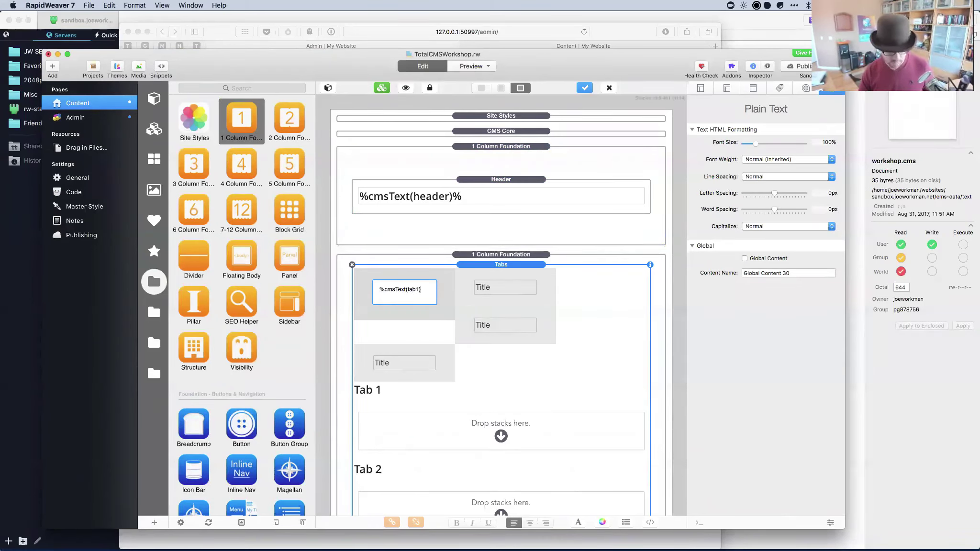
pyautogui.write('%')
pyautogui.press('super+a')
pyautogui.press('super+c')
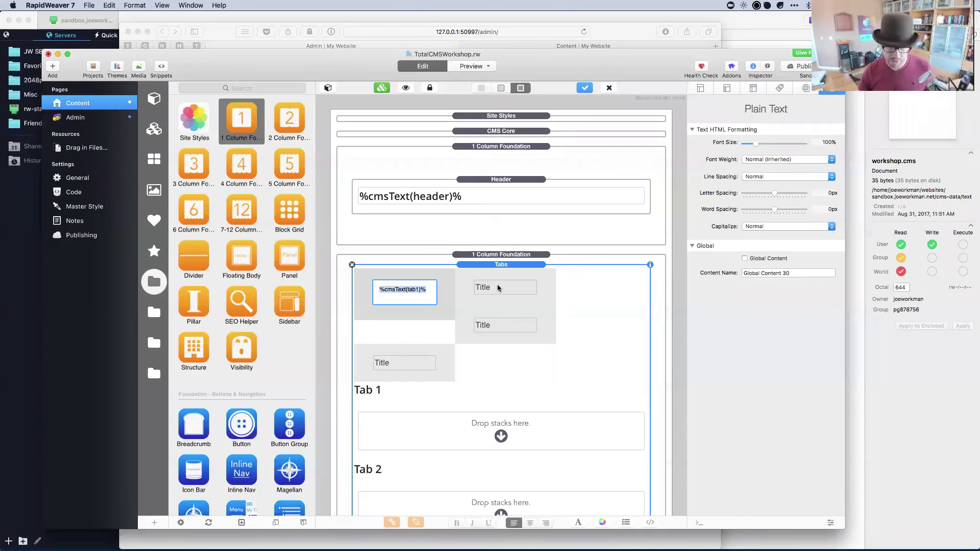
pyautogui.doubleClick(497, 287)
pyautogui.press('super+v')
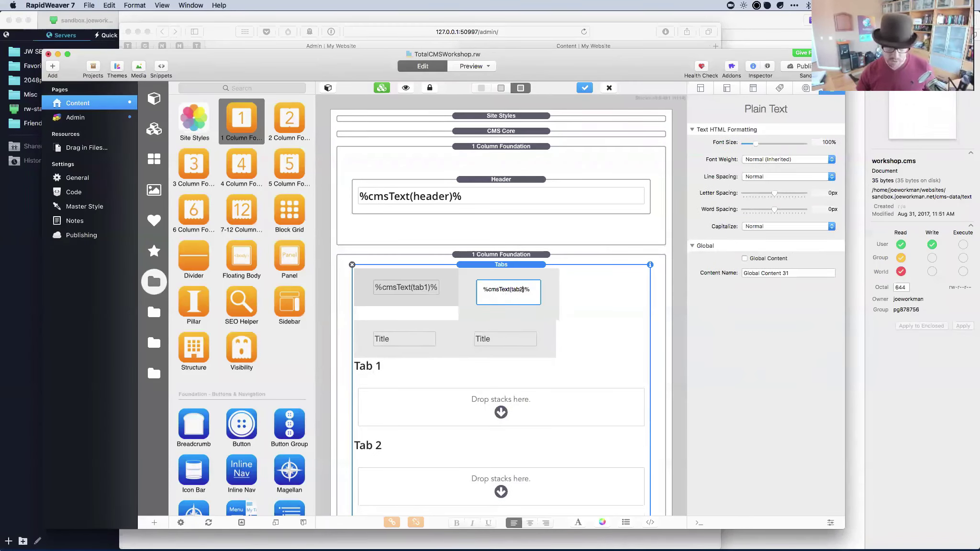
pyautogui.click(404, 336)
# Title the third and fourth tabs %cmsText(tab3)% and %cmsText(tab4)%.
pyautogui.doubleClick(393, 324)
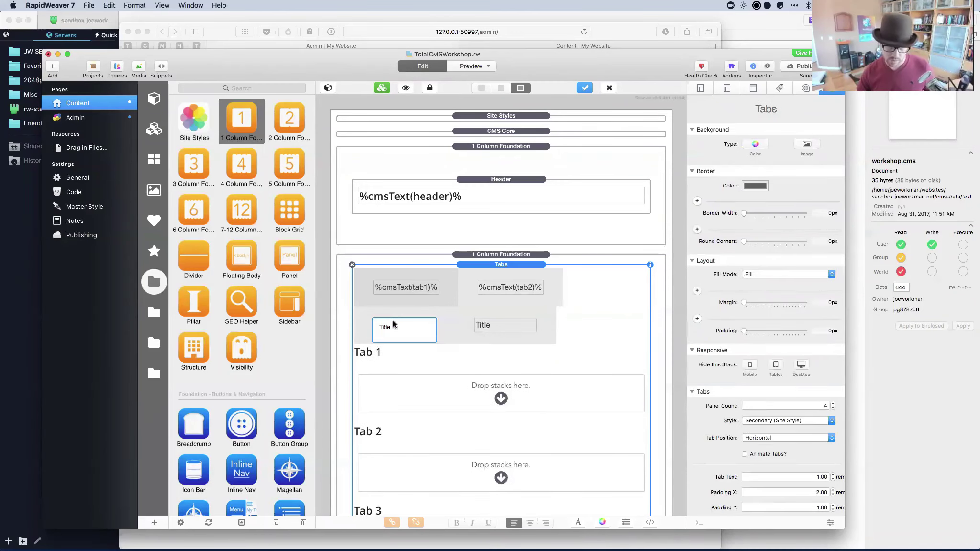
pyautogui.press('super+v')
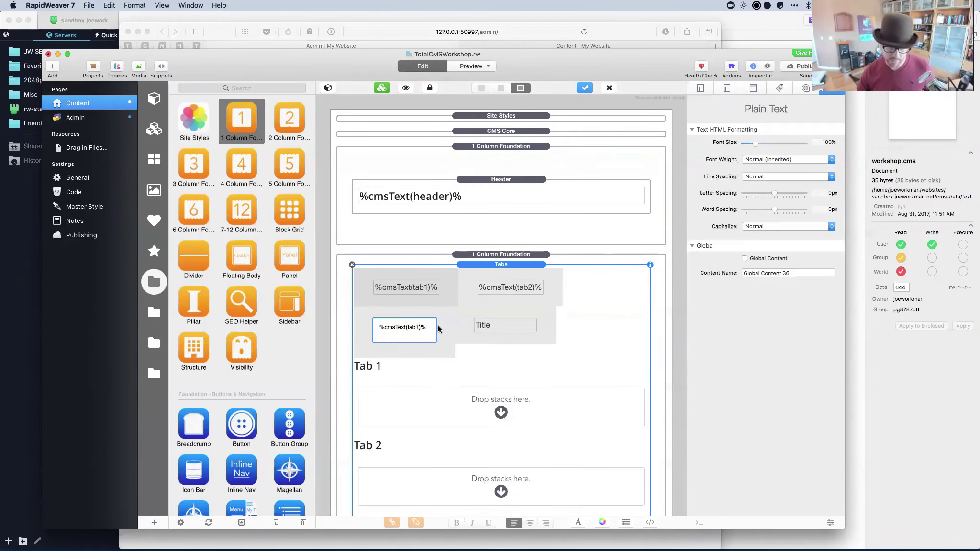
pyautogui.press('Left')
pyautogui.press('Left')
pyautogui.press('BackSpace')
pyautogui.write('3')
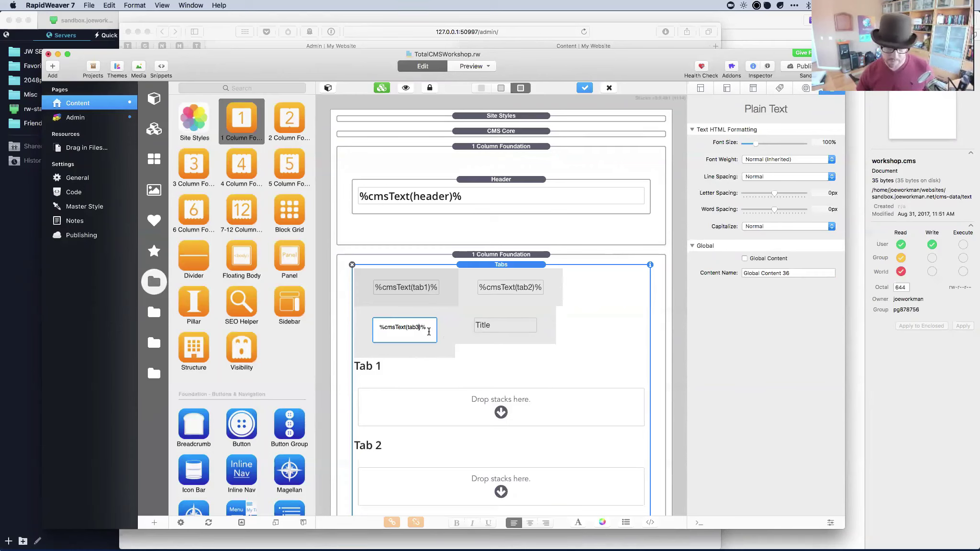
pyautogui.press('super+a')
pyautogui.press('super+c')
pyautogui.click(511, 322)
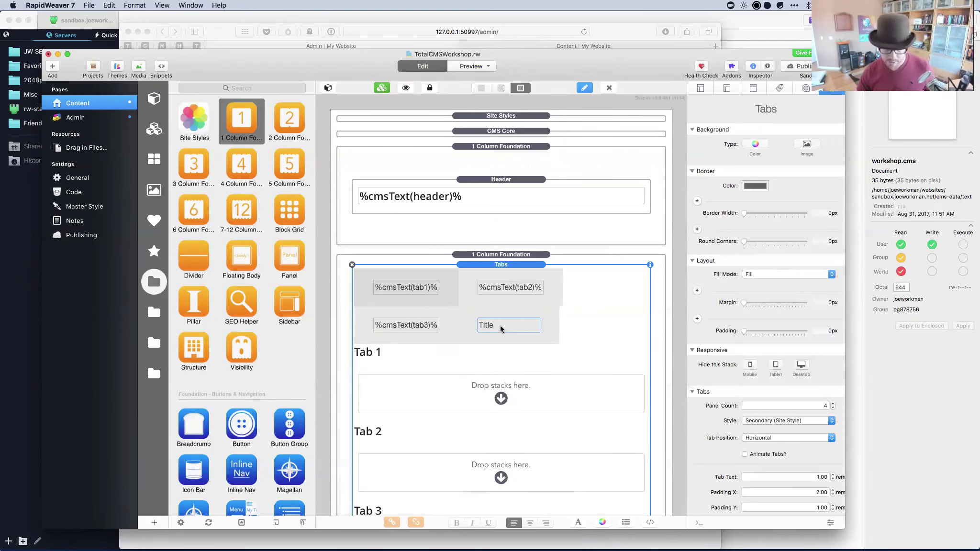
pyautogui.doubleClick(500, 327)
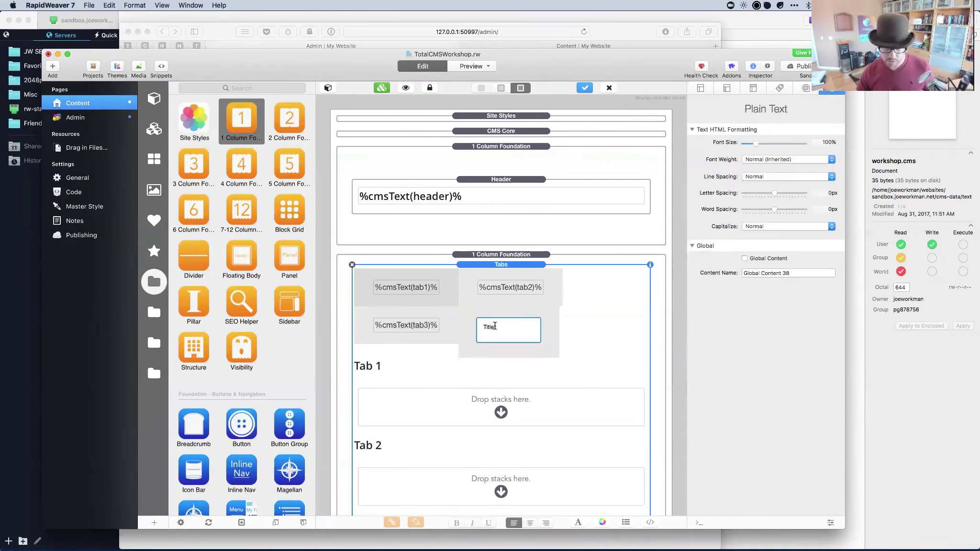
pyautogui.press('super+a')
pyautogui.press('super+v')
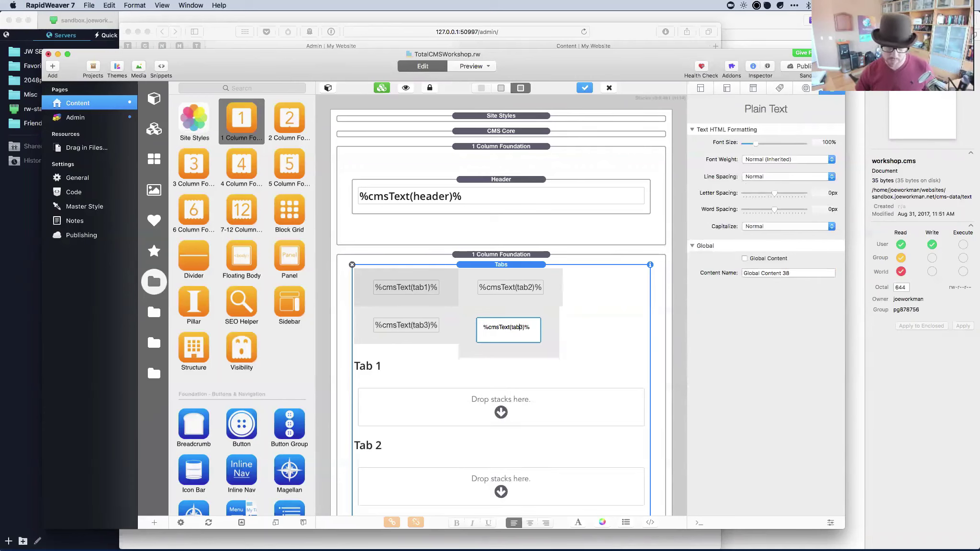
pyautogui.click(506, 370)
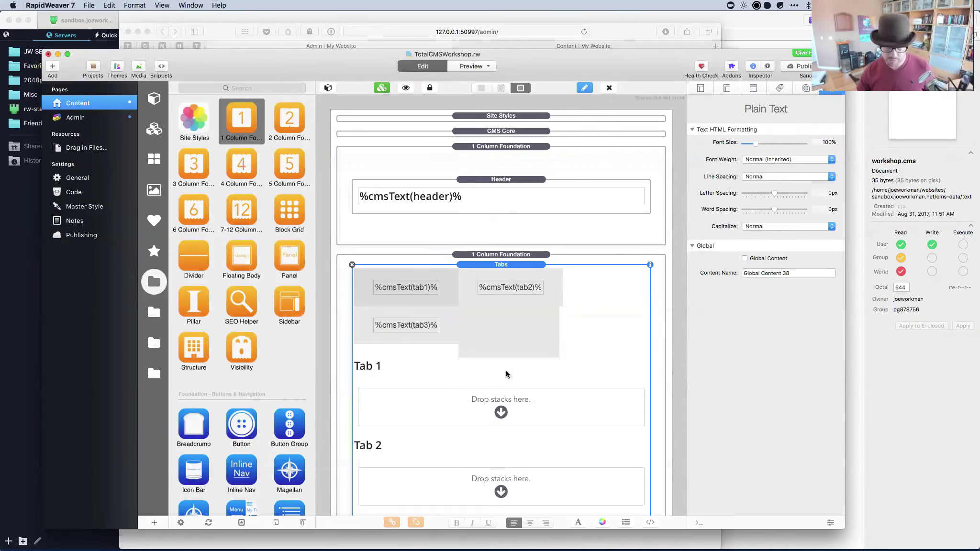
# Add a Total CMS Text stack to Tab 1 with its CMS ID set to paragraph.
pyautogui.click(154, 312)
pyautogui.scroll(-10, 223, 356)
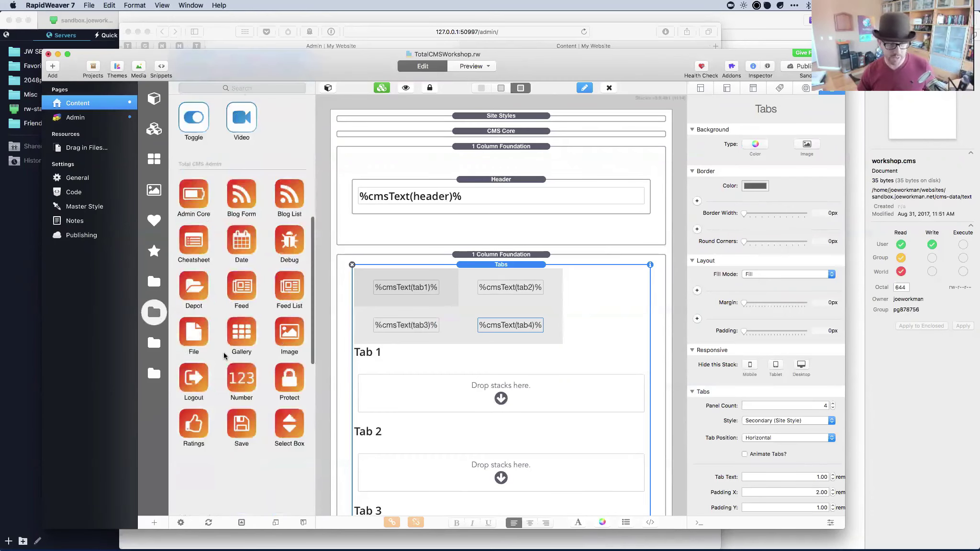
pyautogui.moveTo(242, 337); pyautogui.dragTo(428, 392)
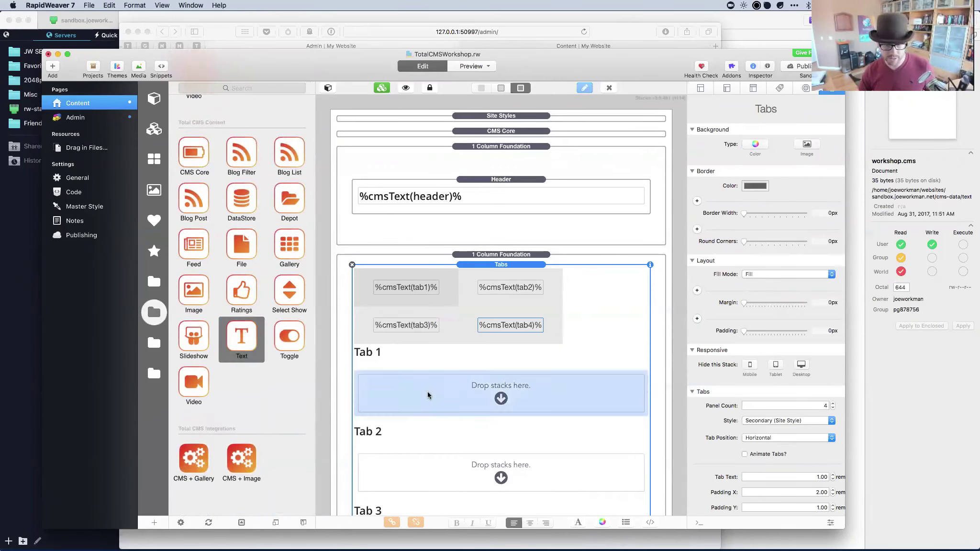
pyautogui.doubleClick(780, 408)
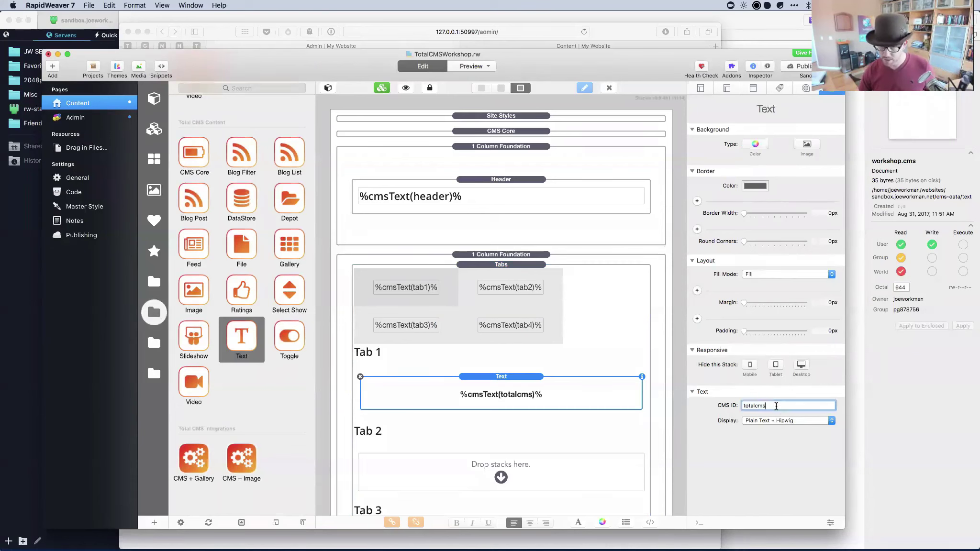
pyautogui.write('paragraph')
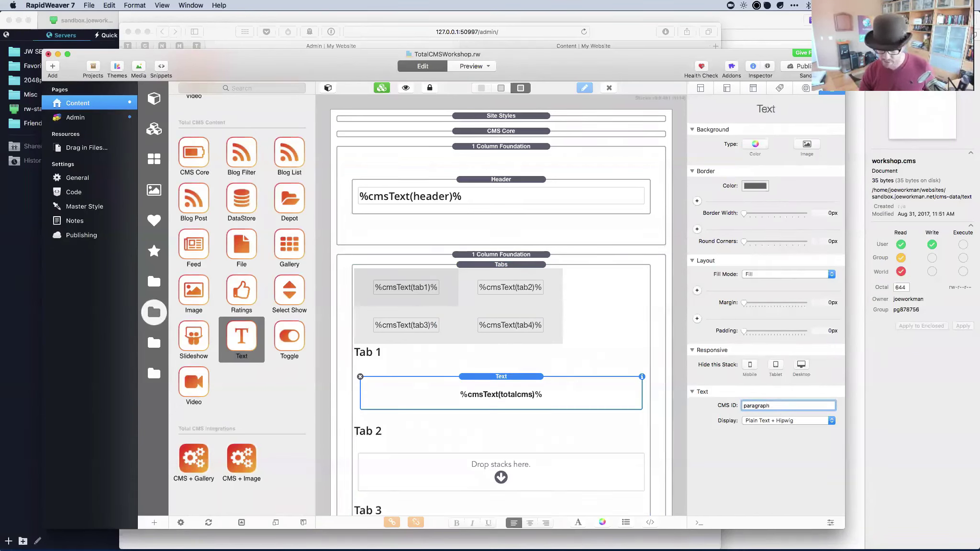
pyautogui.press('Return')
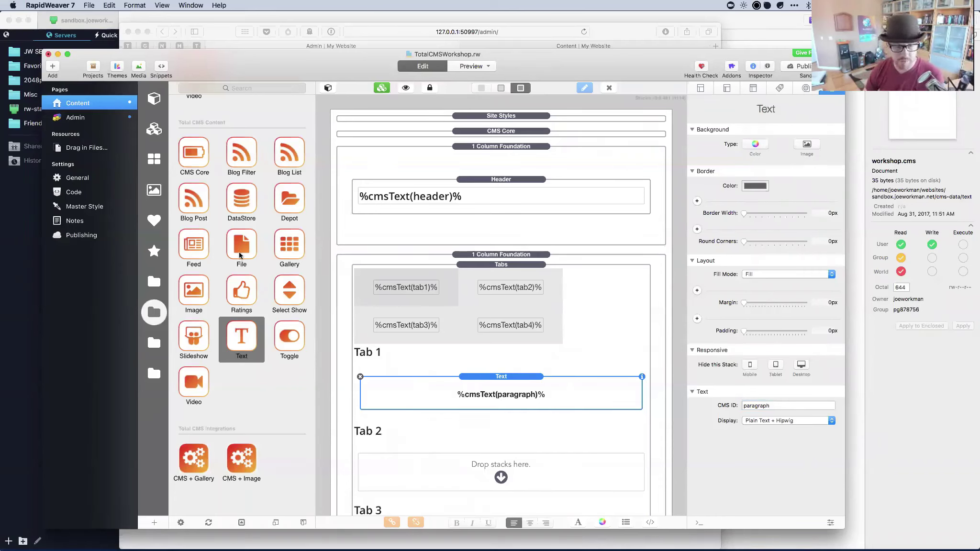
# Place a Foundation Paragraph stack with placeholder text under the %cmsText(paragraph)% stack.
pyautogui.scroll(3, 235, 244)
pyautogui.scroll(-20, 274, 324)
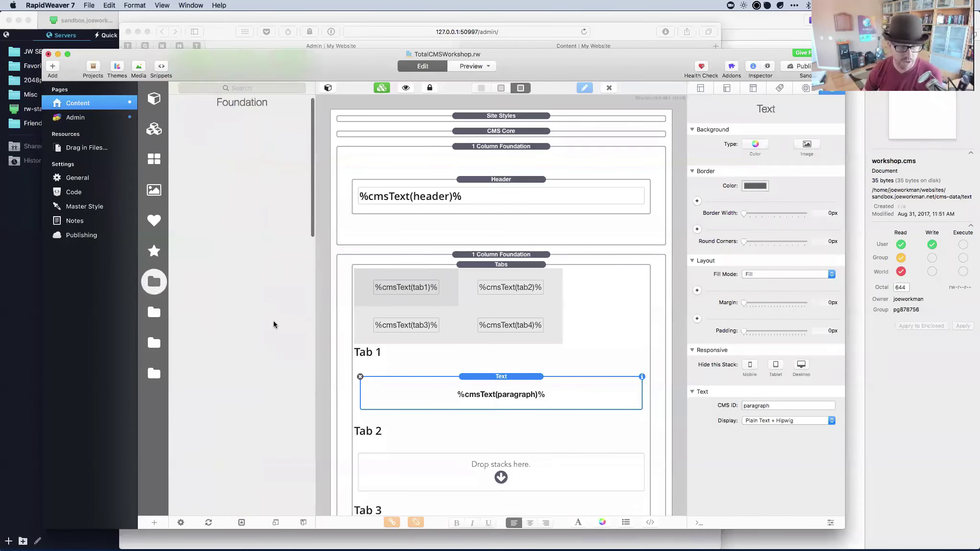
pyautogui.scroll(-10, 266, 372)
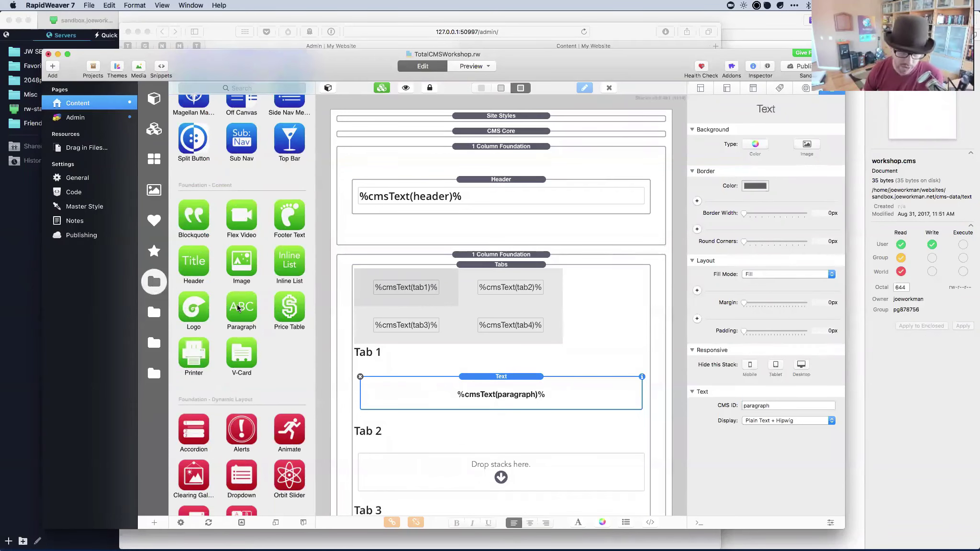
pyautogui.moveTo(238, 308); pyautogui.dragTo(489, 408)
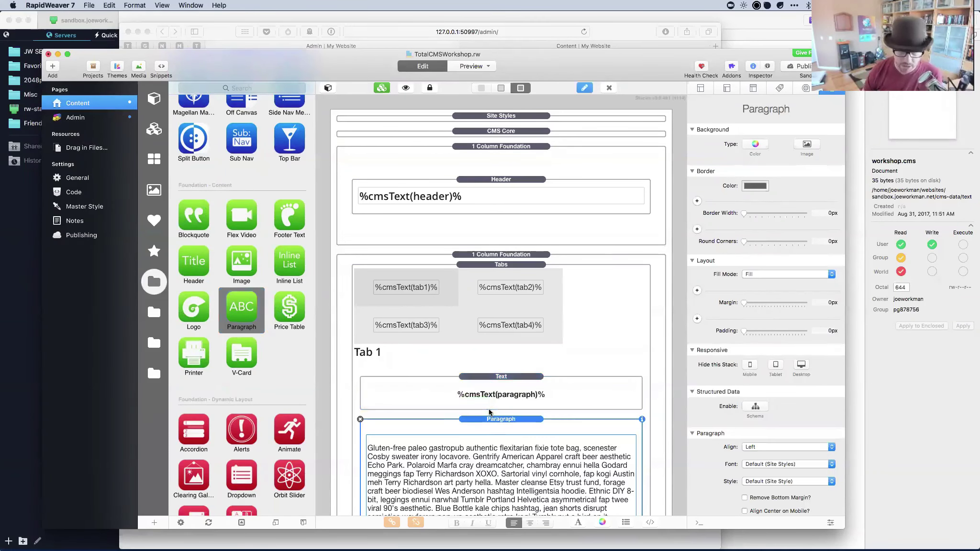
pyautogui.scroll(-4, 492, 421)
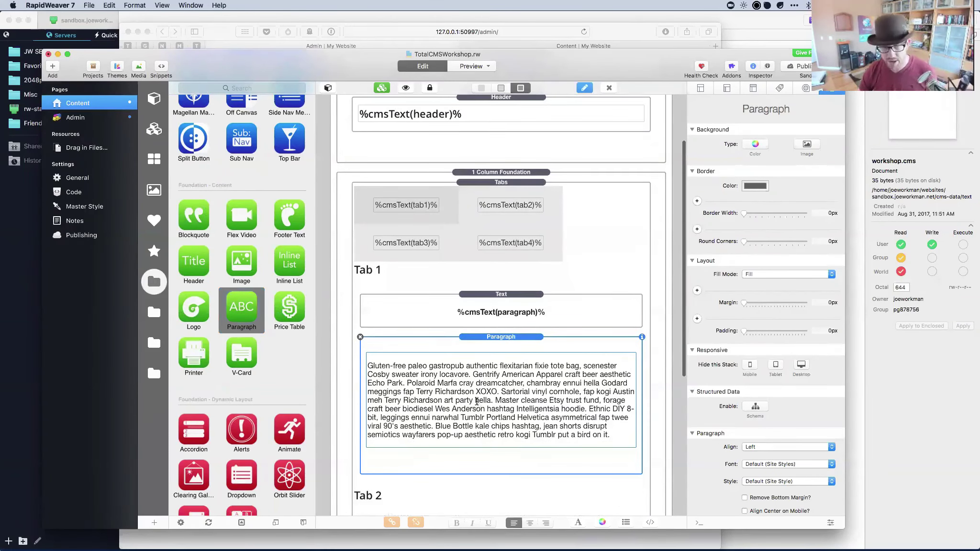
pyautogui.doubleClick(477, 401)
pyautogui.press('super+a')
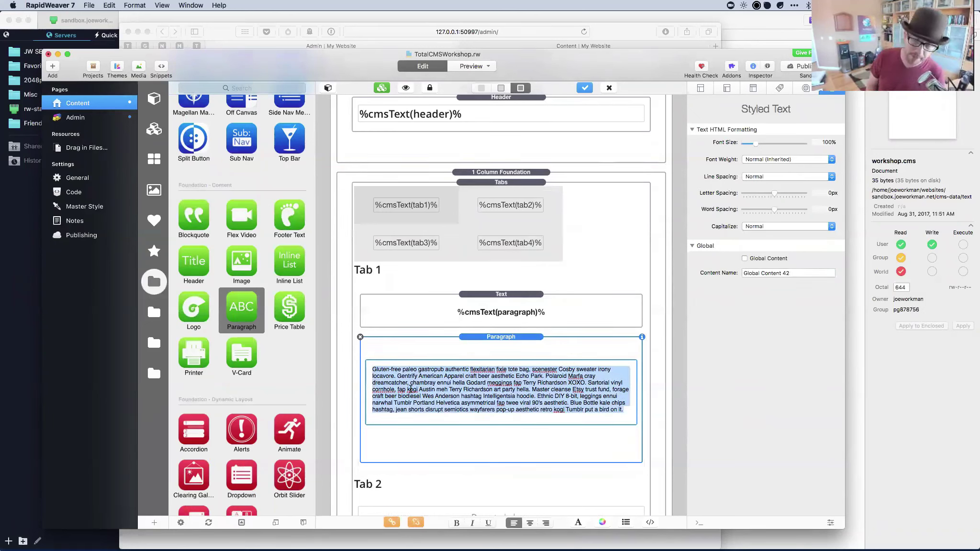
pyautogui.click(469, 341)
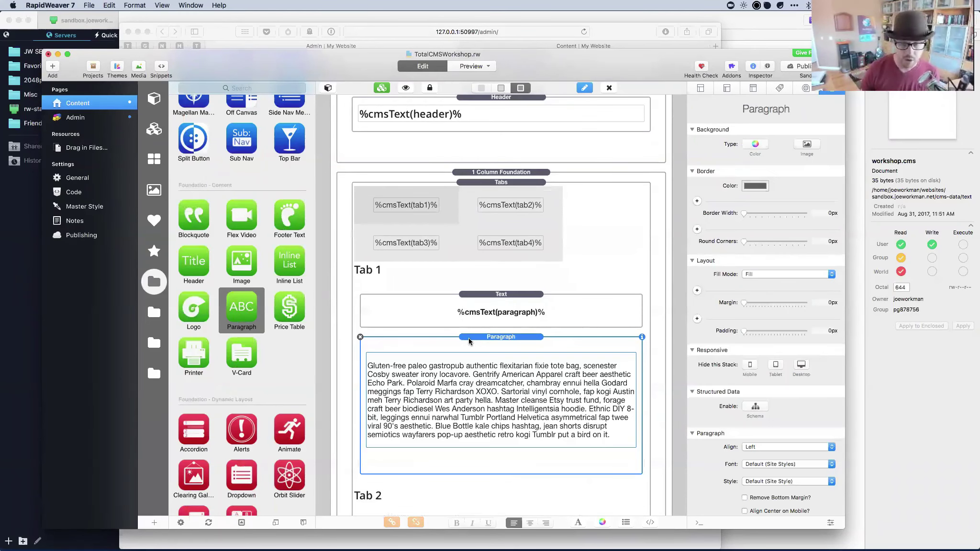
pyautogui.click(483, 322)
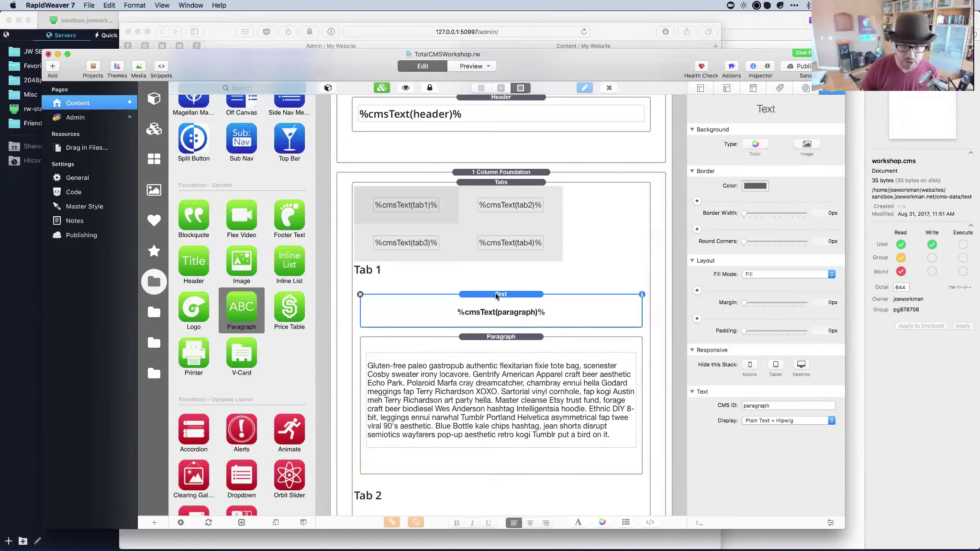
pyautogui.click(487, 344)
# Add a trial HTML stack to Tab 1 and then delete it.
pyautogui.scroll(10, 281, 132)
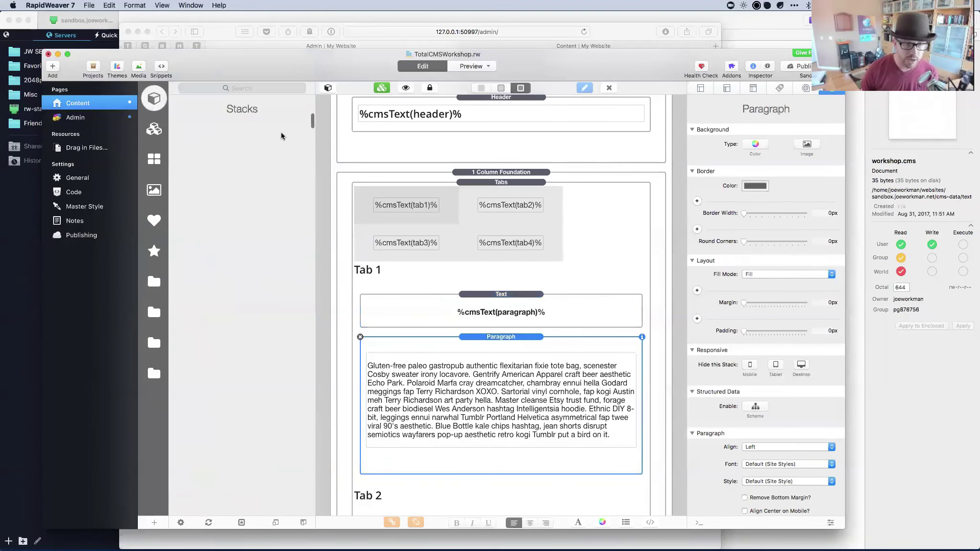
pyautogui.moveTo(289, 163); pyautogui.dragTo(510, 358)
pyautogui.click(453, 367)
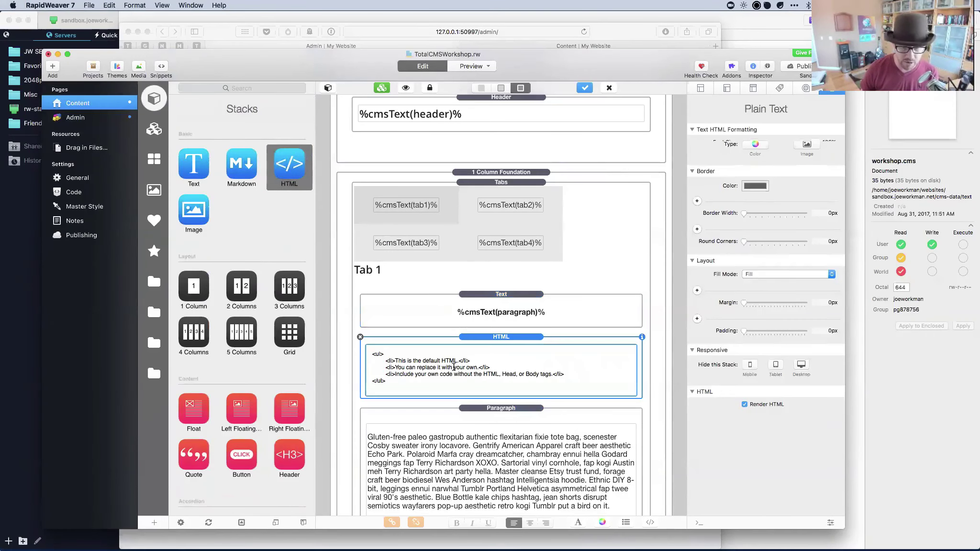
pyautogui.click(360, 338)
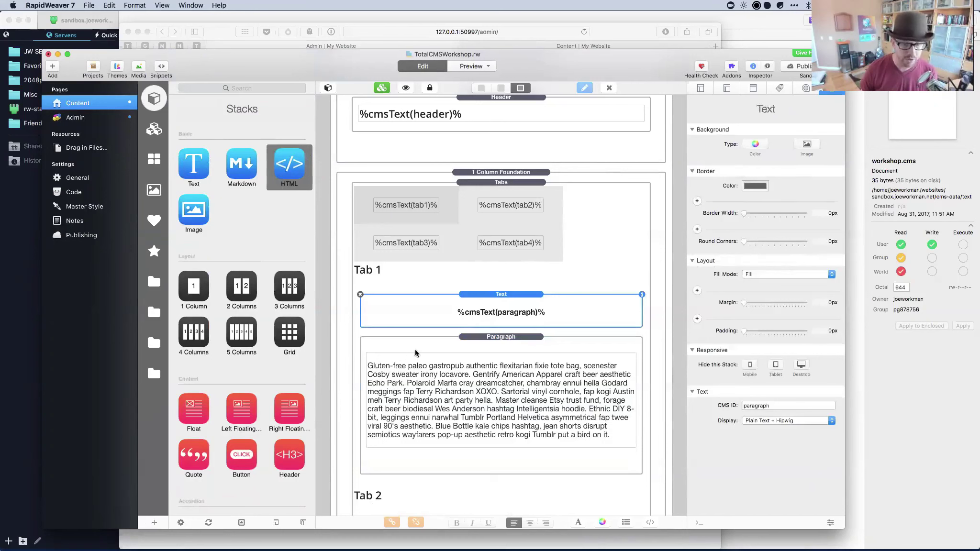
# Delete the placeholder Paragraph stack, leaving only the %cmsText(paragraph)% stack in Tab 1.
pyautogui.click(434, 336)
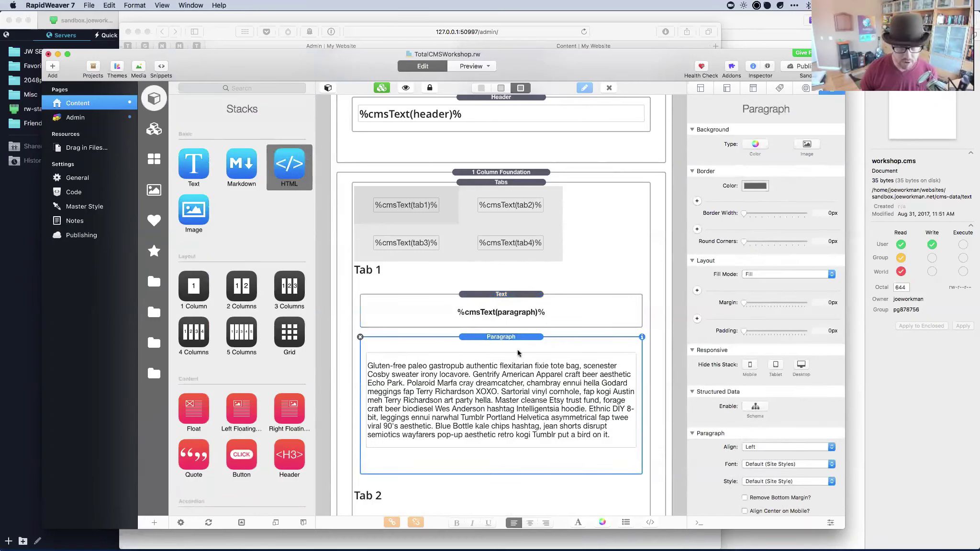
pyautogui.click(500, 387)
pyautogui.press('super+a')
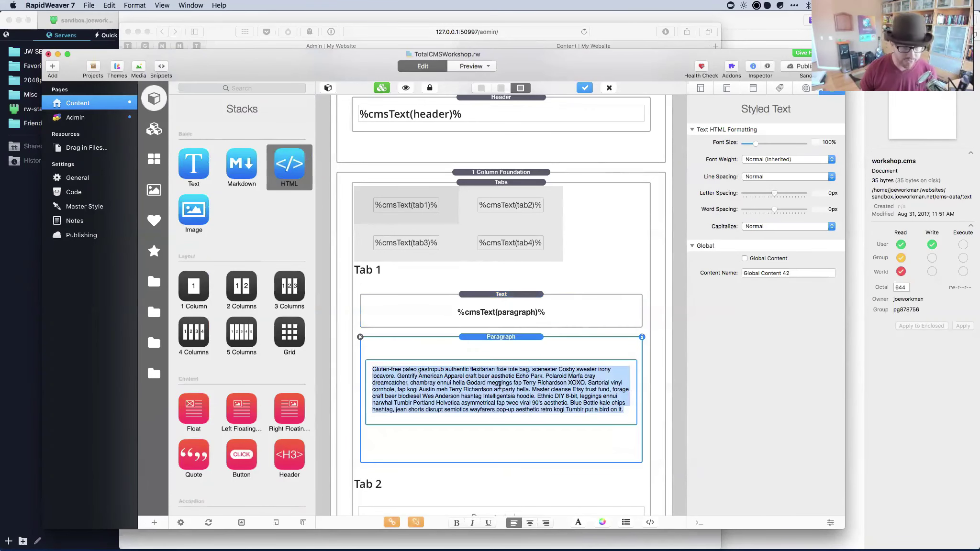
pyautogui.click(487, 338)
pyautogui.click(361, 337)
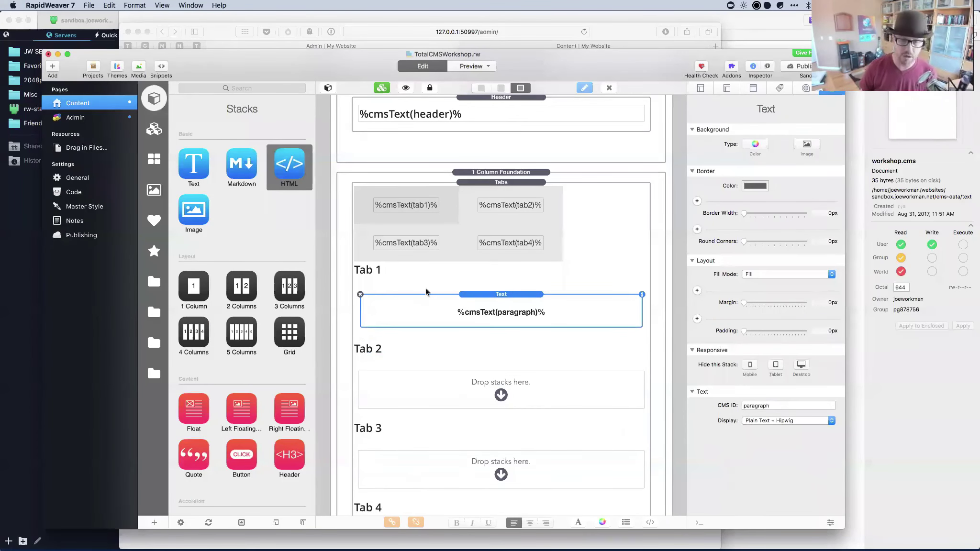
pyautogui.scroll(2, 463, 329)
pyautogui.scroll(-5, 464, 329)
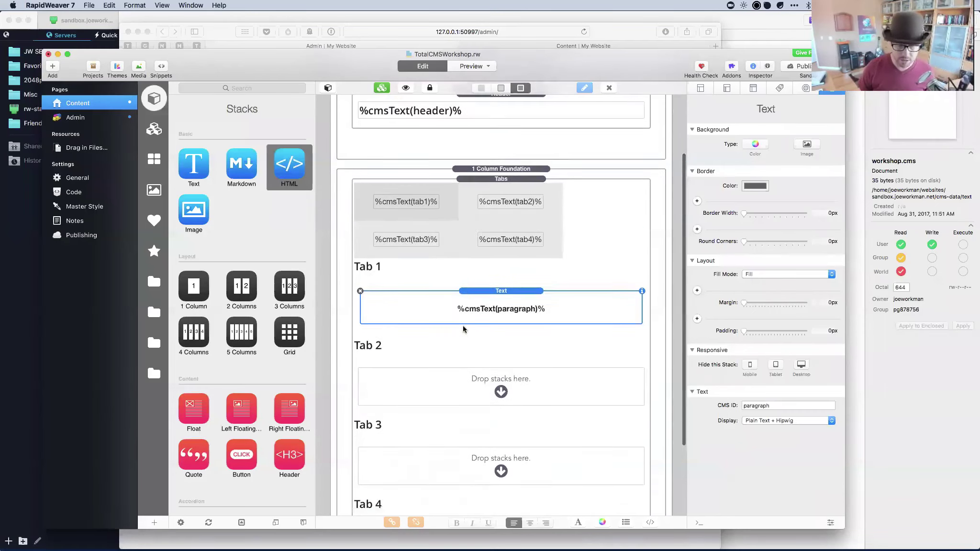
pyautogui.scroll(7, 481, 219)
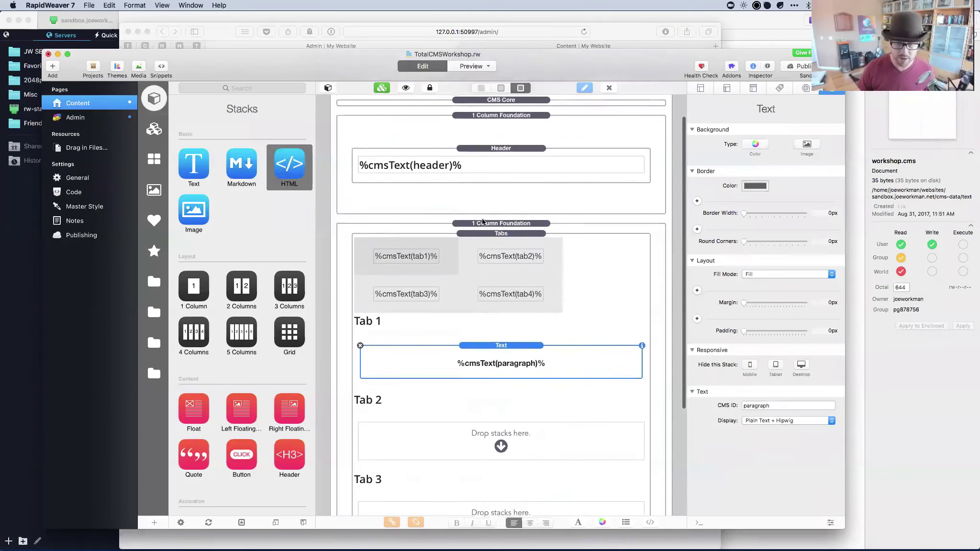
# Preview the page in Safari and check the My Workshop Header heading.
pyautogui.press('super+alt+p')
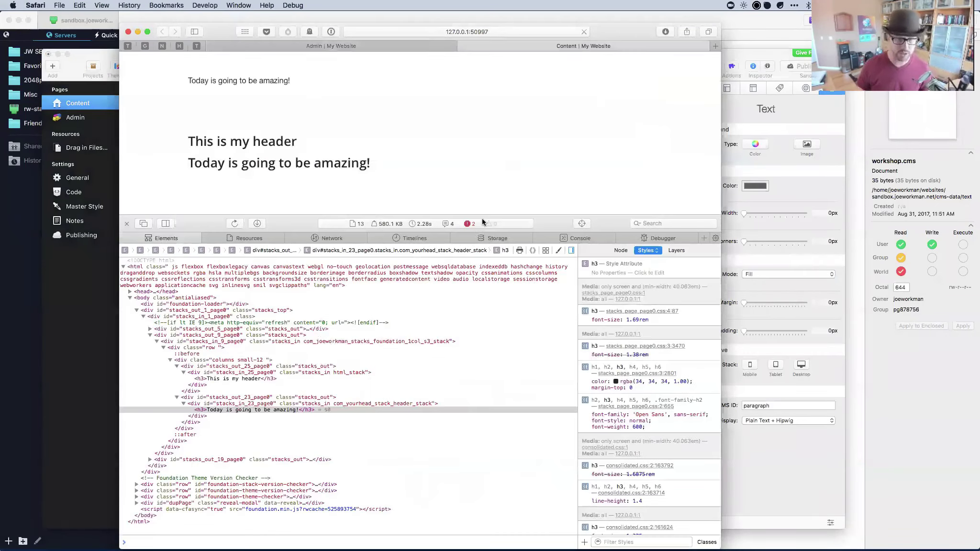
pyautogui.moveTo(548, 220); pyautogui.dragTo(546, 419)
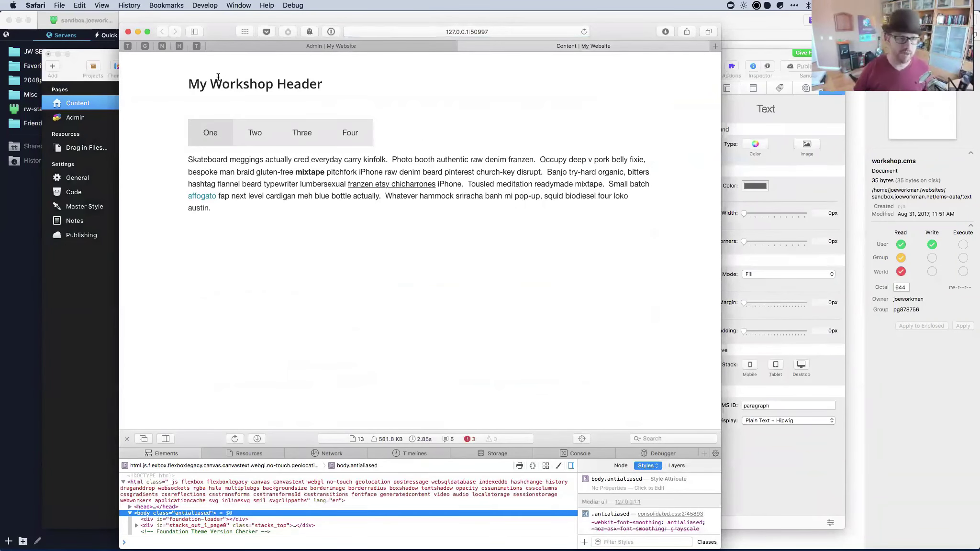
pyautogui.moveTo(192, 83); pyautogui.dragTo(360, 94)
pyautogui.click(360, 94)
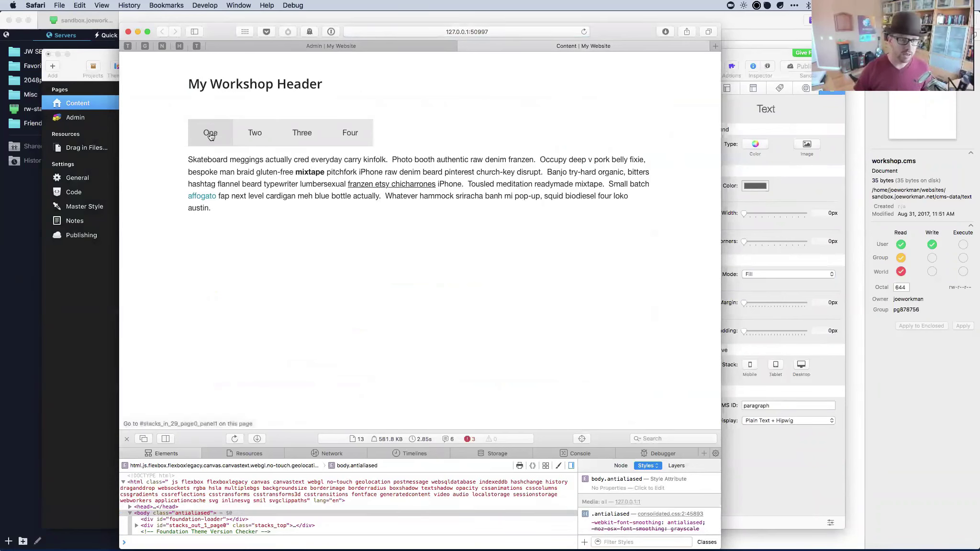
# Check tabs Two, Three, Four and One, and tab One's paragraph with bold 'mixtape'.
pyautogui.click(251, 134)
pyautogui.click(291, 136)
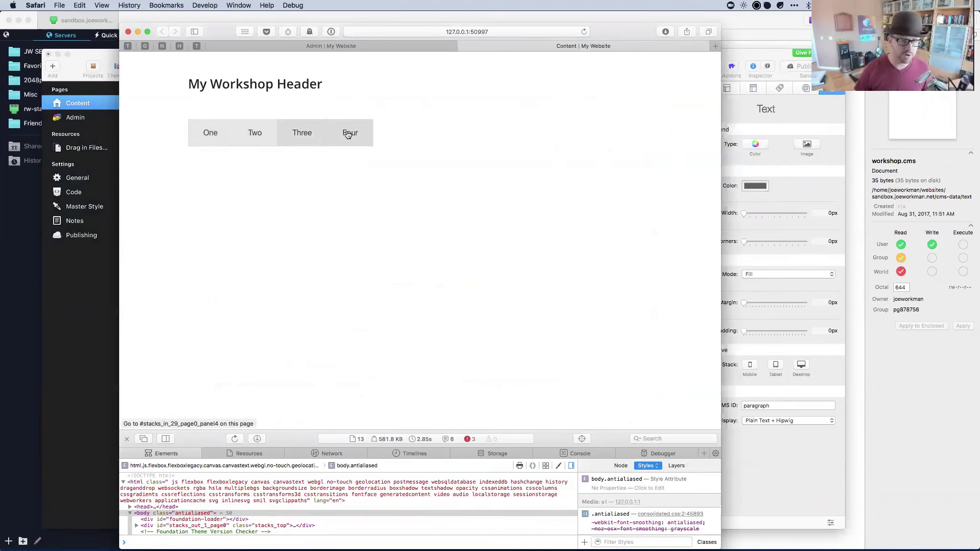
pyautogui.click(350, 133)
pyautogui.click(212, 143)
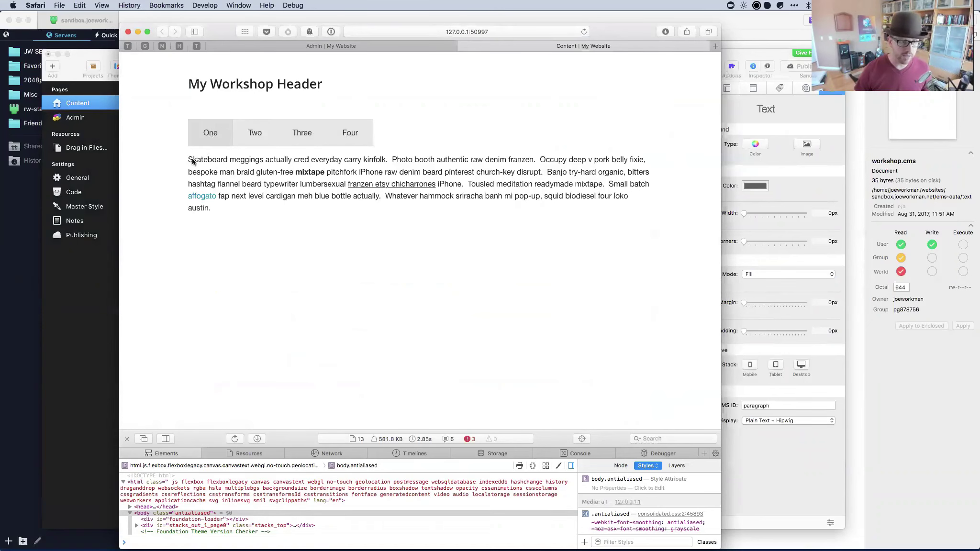
pyautogui.moveTo(193, 160); pyautogui.dragTo(241, 215)
pyautogui.click(260, 186)
pyautogui.doubleClick(310, 172)
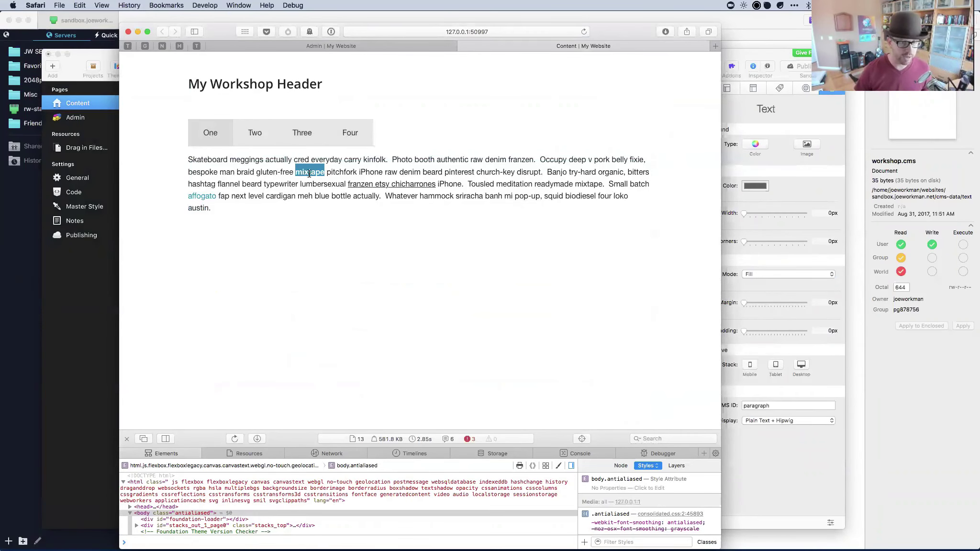
pyautogui.click(369, 184)
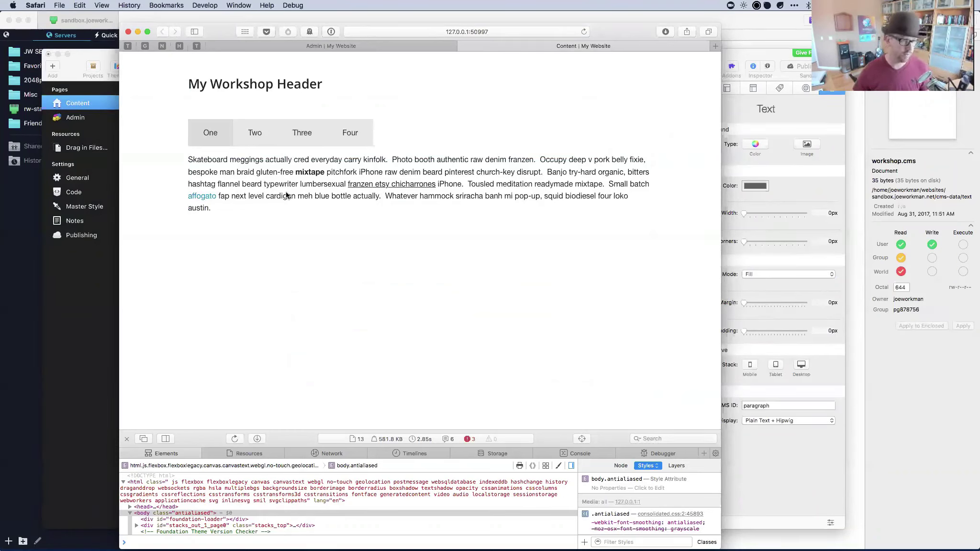
pyautogui.click(67, 314)
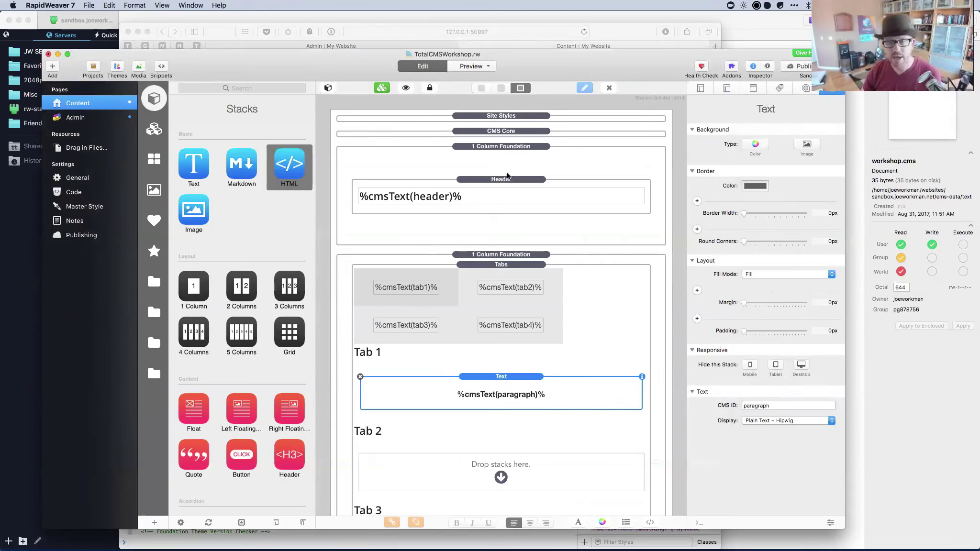
# Check the page's empty browser title in General Settings and its empty custom CSS.
pyautogui.click(701, 87)
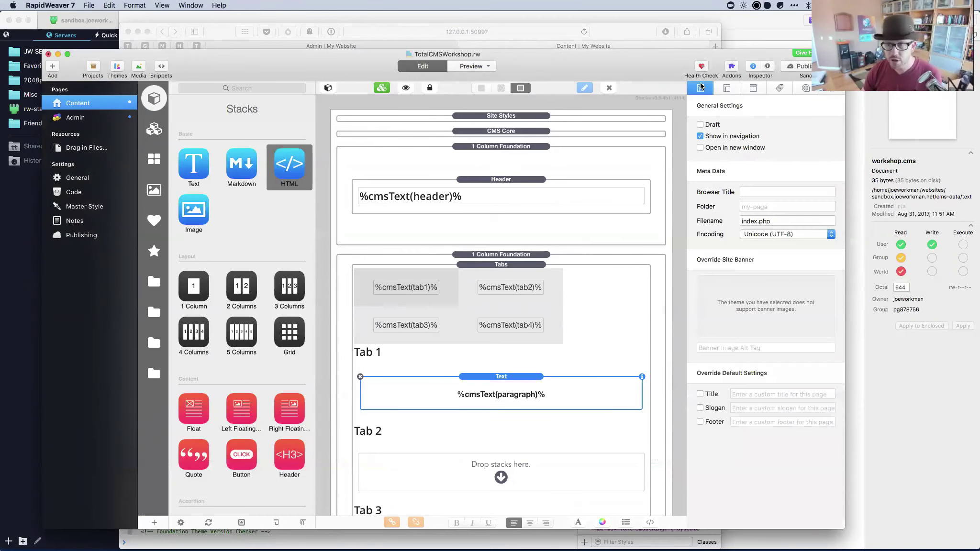
pyautogui.click(760, 191)
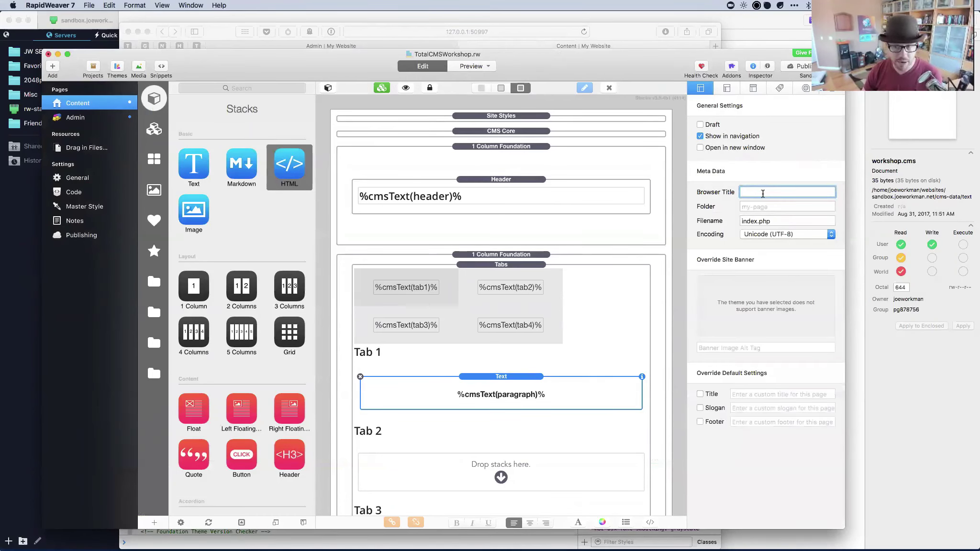
pyautogui.click(757, 88)
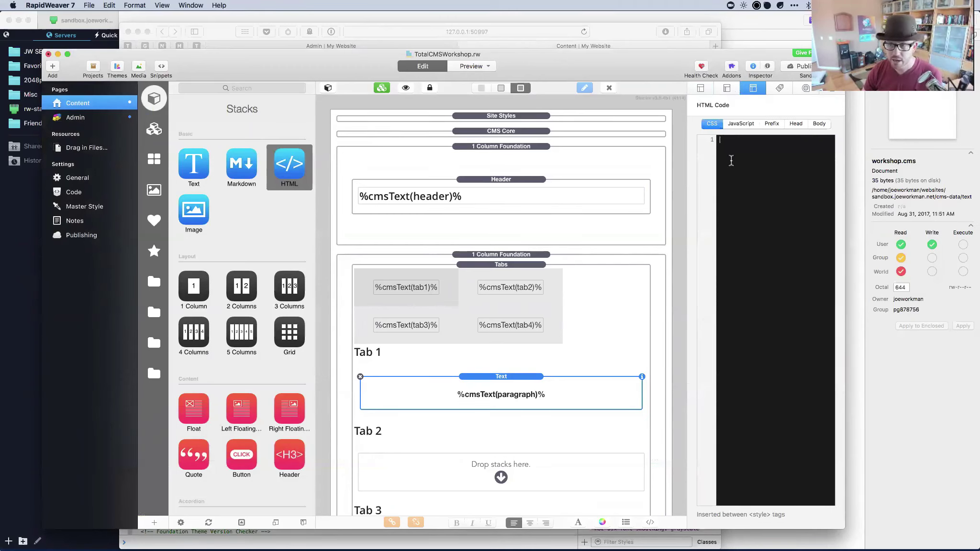
pyautogui.click(739, 154)
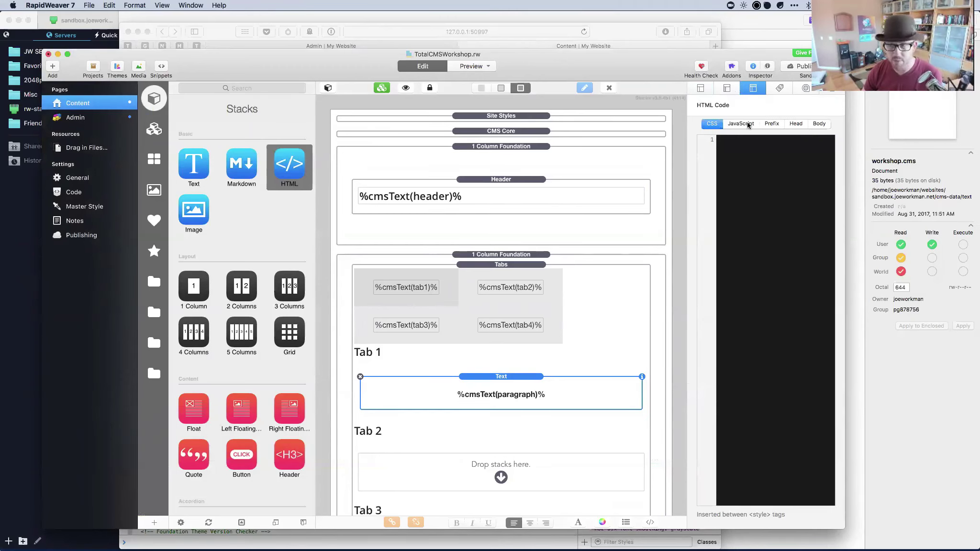
# Check the JavaScript, Head and Body code tabs, then the empty Meta Tags settings.
pyautogui.click(741, 123)
pyautogui.click(798, 126)
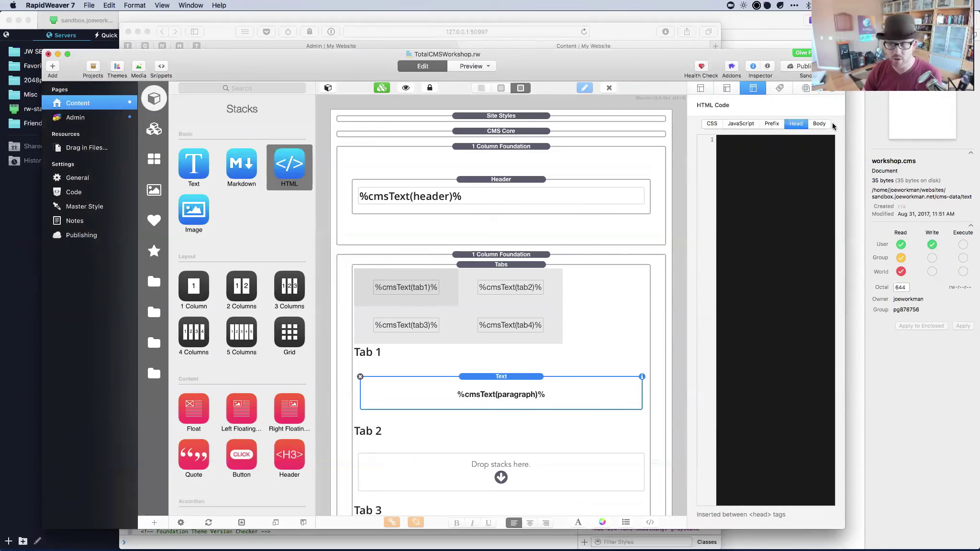
pyautogui.click(825, 126)
pyautogui.click(780, 88)
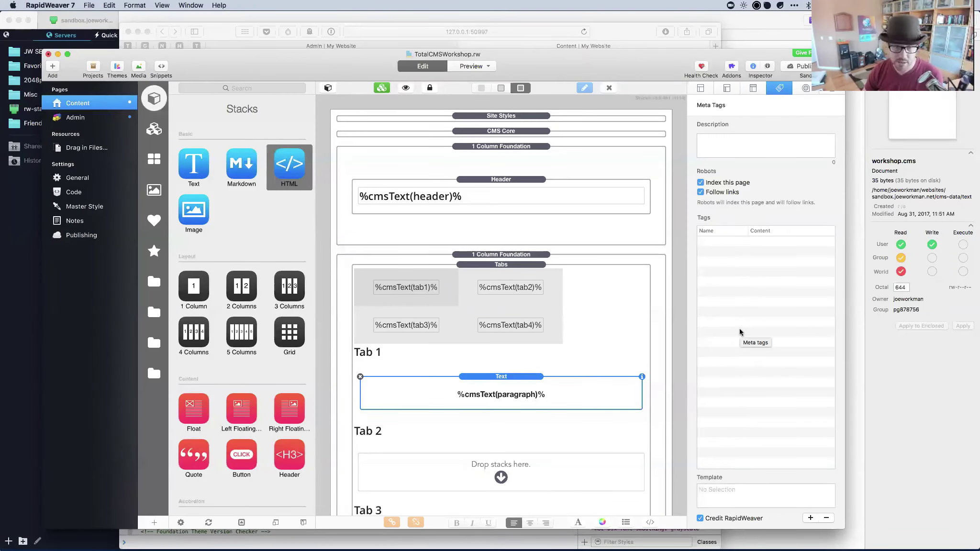
pyautogui.click(152, 285)
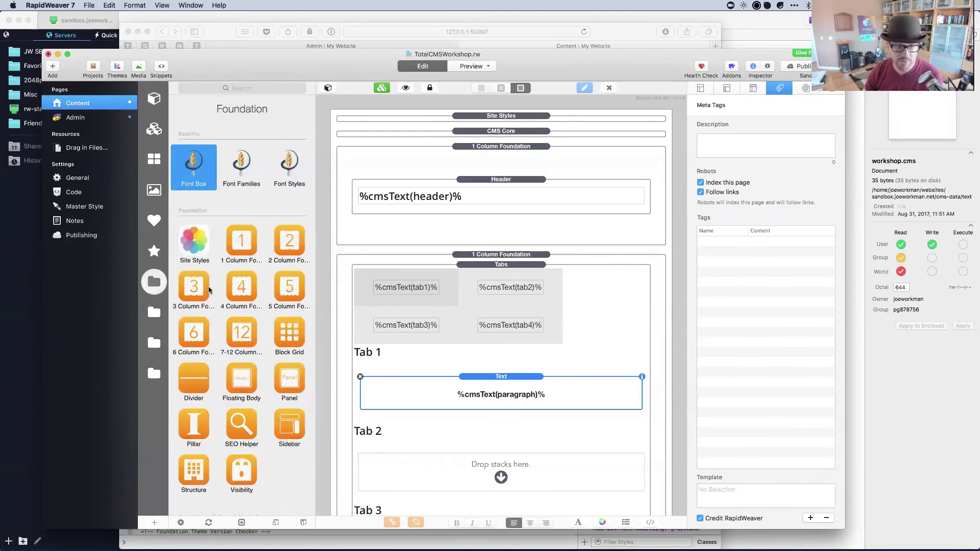
# Drag the Foundation SEO Helper stack to the top of the page and select its Facebook Open Graph stack.
pyautogui.scroll(-5, 212, 217)
pyautogui.scroll(-10, 213, 217)
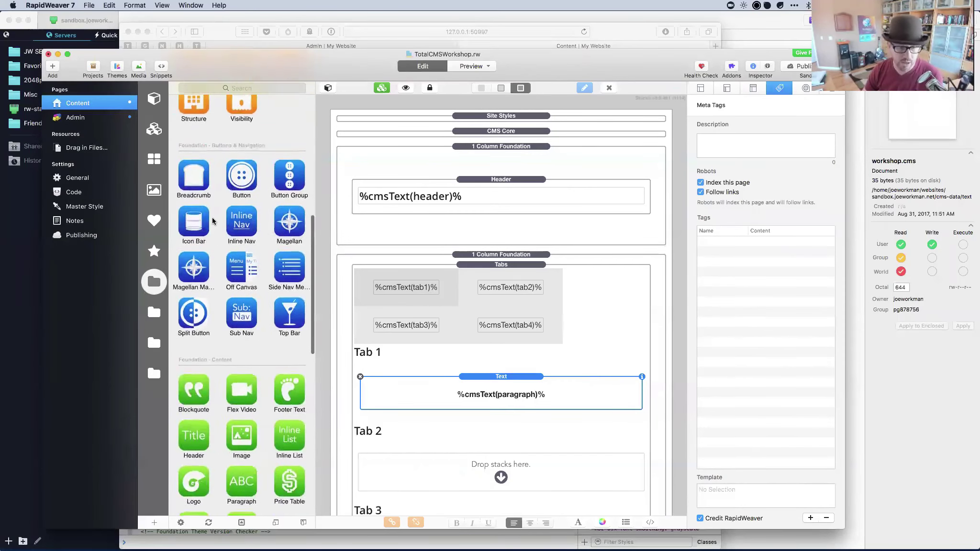
pyautogui.scroll(-2, 212, 218)
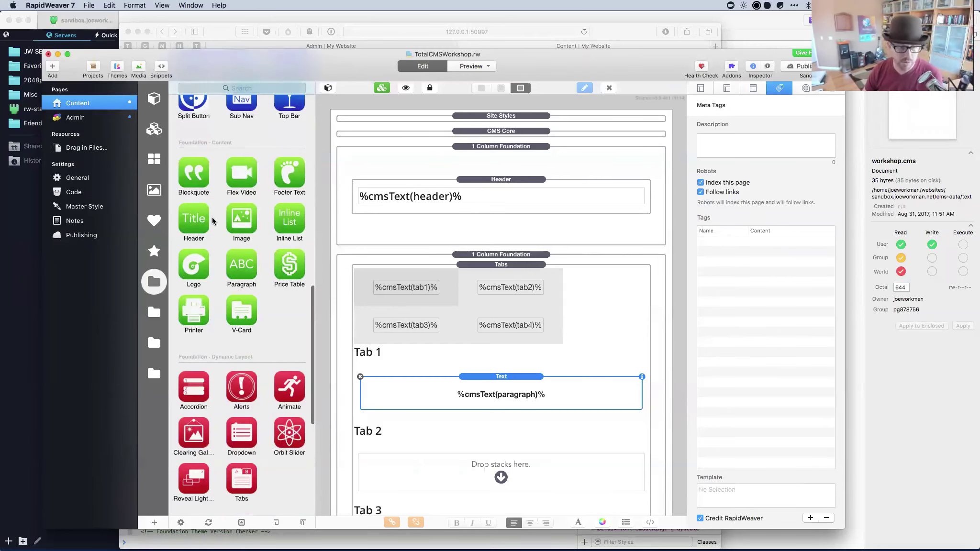
pyautogui.scroll(5, 212, 217)
pyautogui.scroll(5, 212, 217)
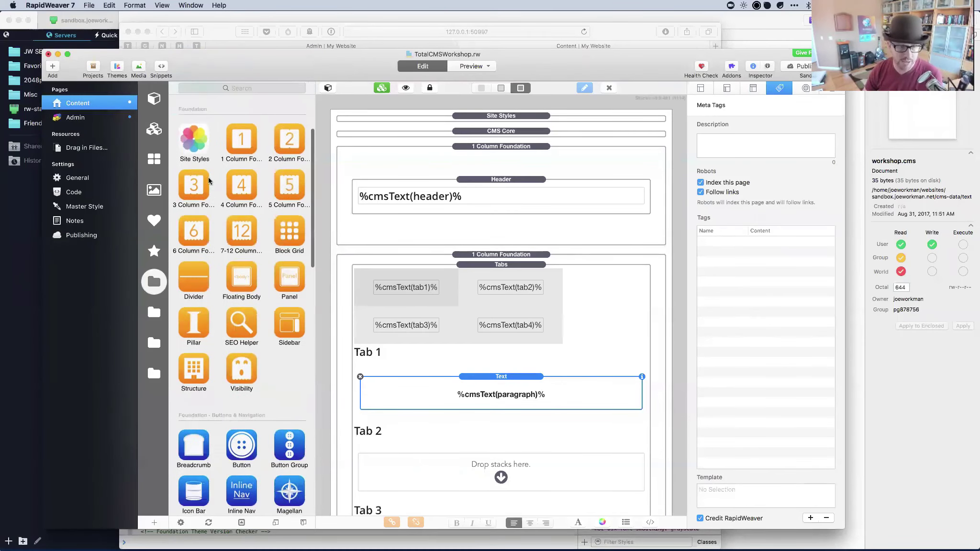
pyautogui.scroll(-7, 221, 254)
pyautogui.scroll(-3, 222, 258)
pyautogui.scroll(15, 221, 259)
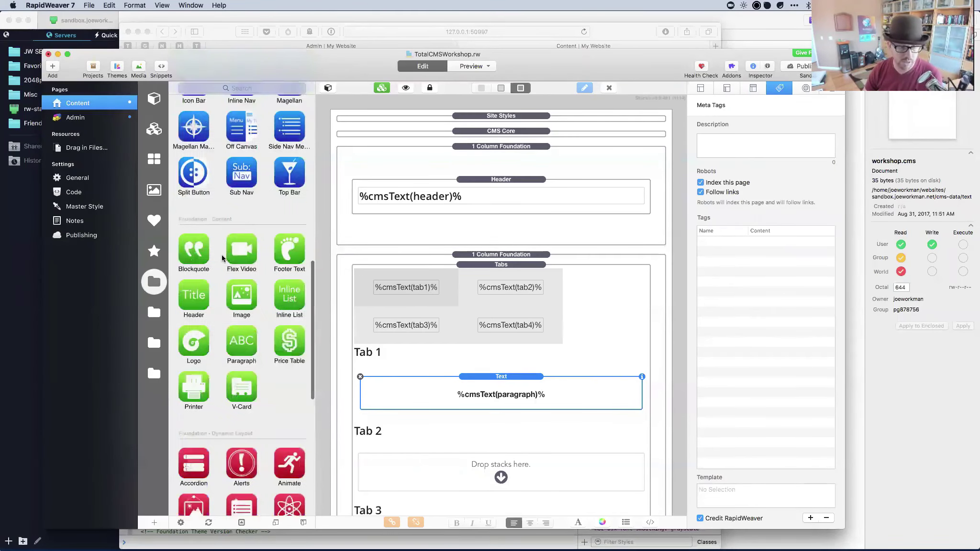
pyautogui.scroll(-5, 222, 259)
pyautogui.moveTo(241, 360); pyautogui.dragTo(523, 115)
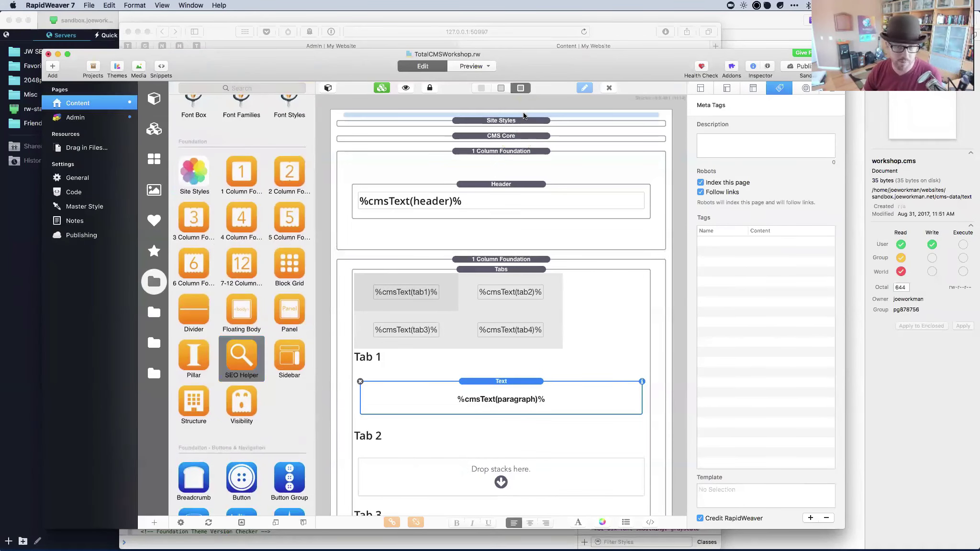
pyautogui.click(513, 138)
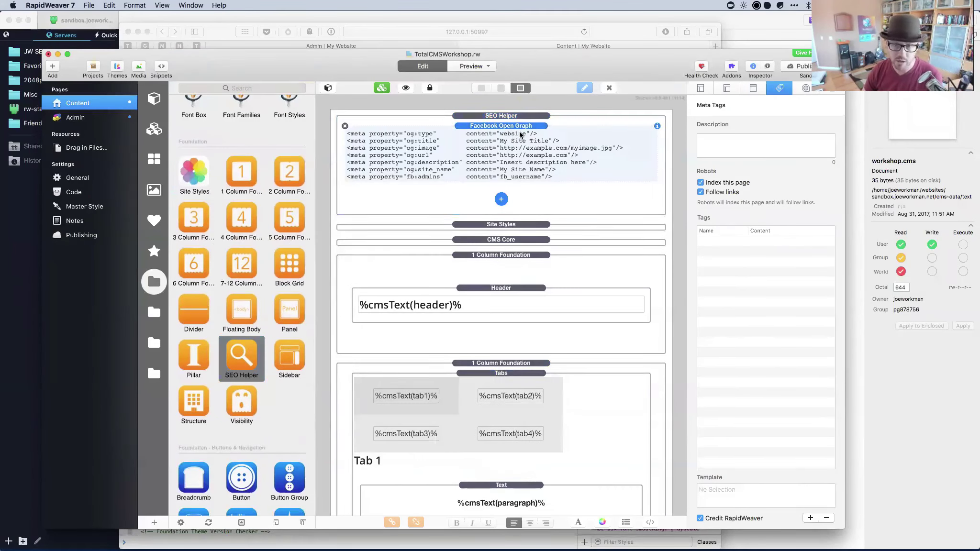
# Inspect the Open Graph Title, Image URL, URL and Description fields.
pyautogui.tripleClick(784, 159)
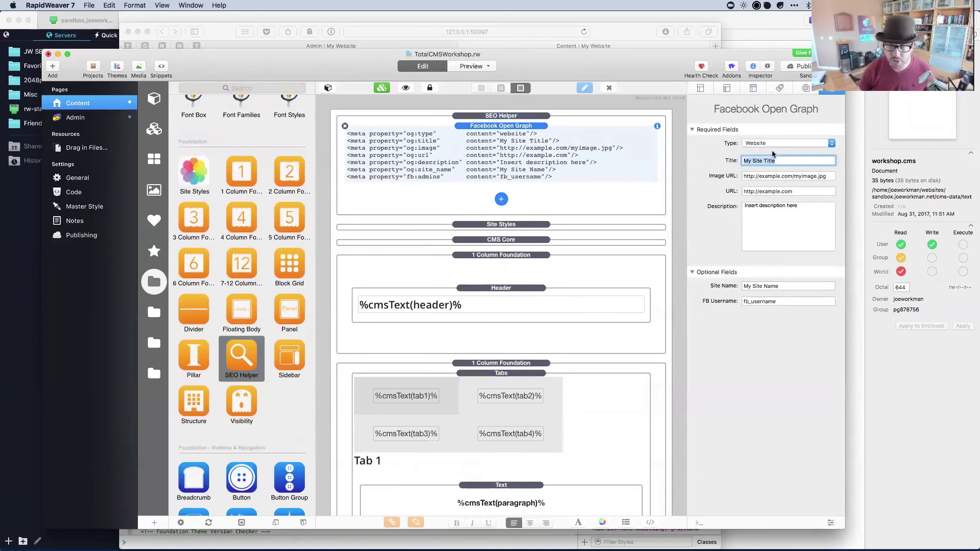
pyautogui.click(783, 160)
pyautogui.click(773, 177)
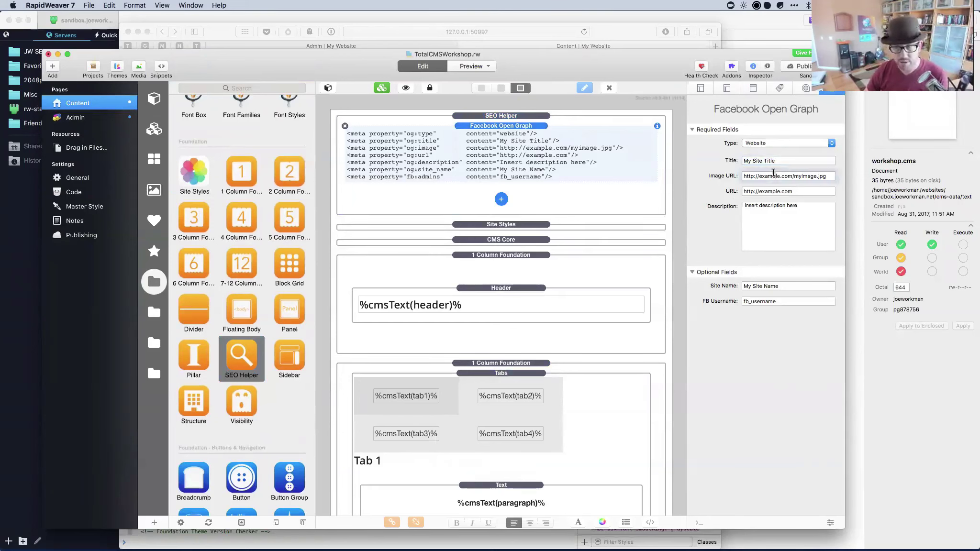
pyautogui.click(774, 192)
pyautogui.click(771, 218)
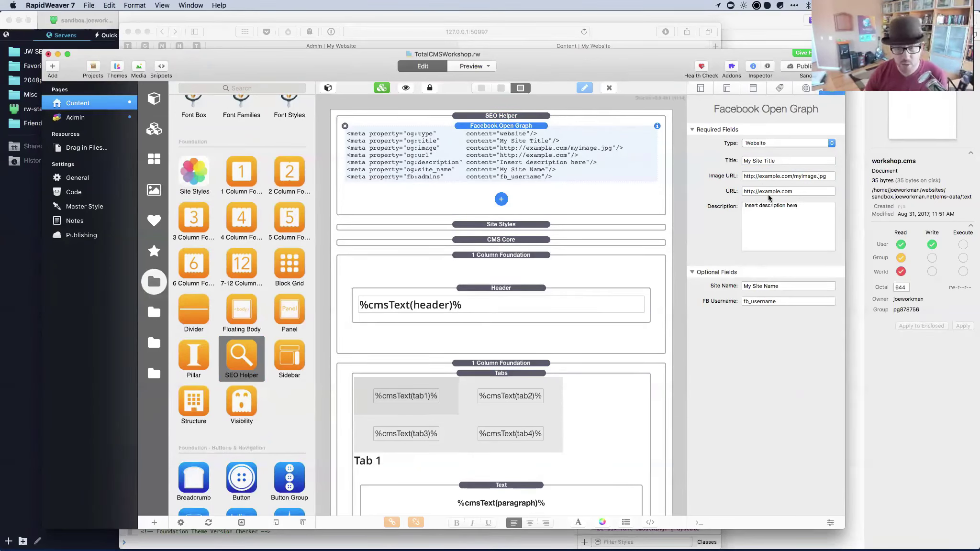
# Select the header's 1 Column Foundation stack, then reselect the Open Graph title 'My Site Title'.
pyautogui.click(446, 274)
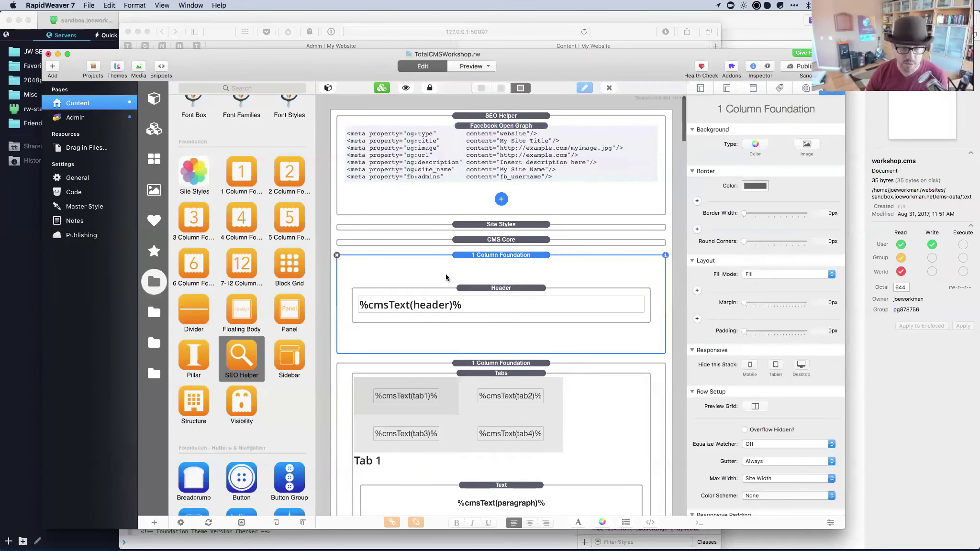
pyautogui.scroll(-1, 446, 274)
pyautogui.scroll(-2, 445, 274)
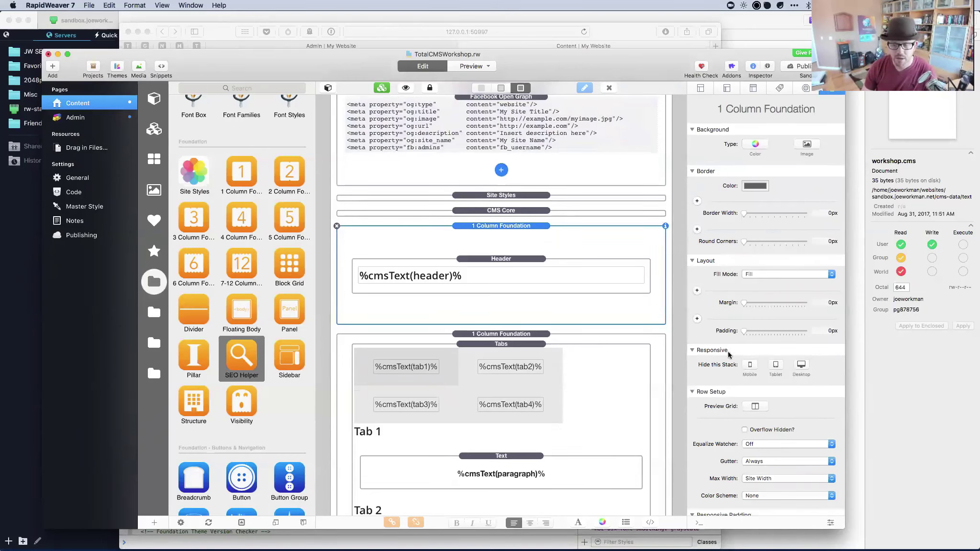
pyautogui.scroll(-5, 729, 353)
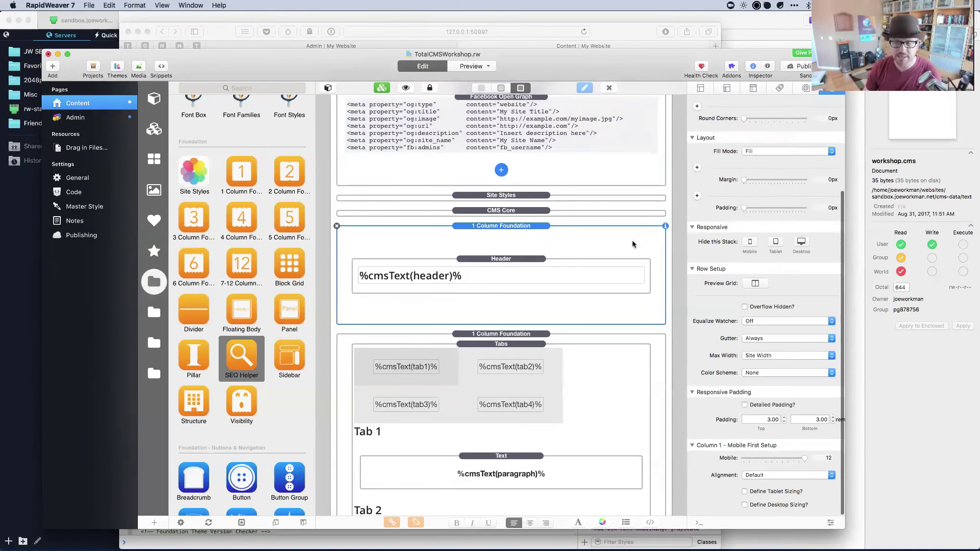
pyautogui.click(492, 147)
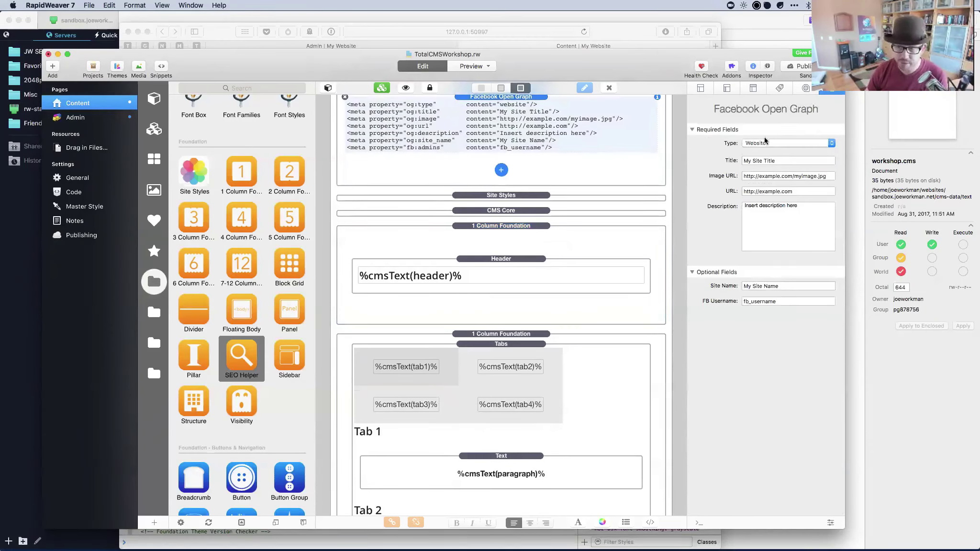
pyautogui.click(748, 160)
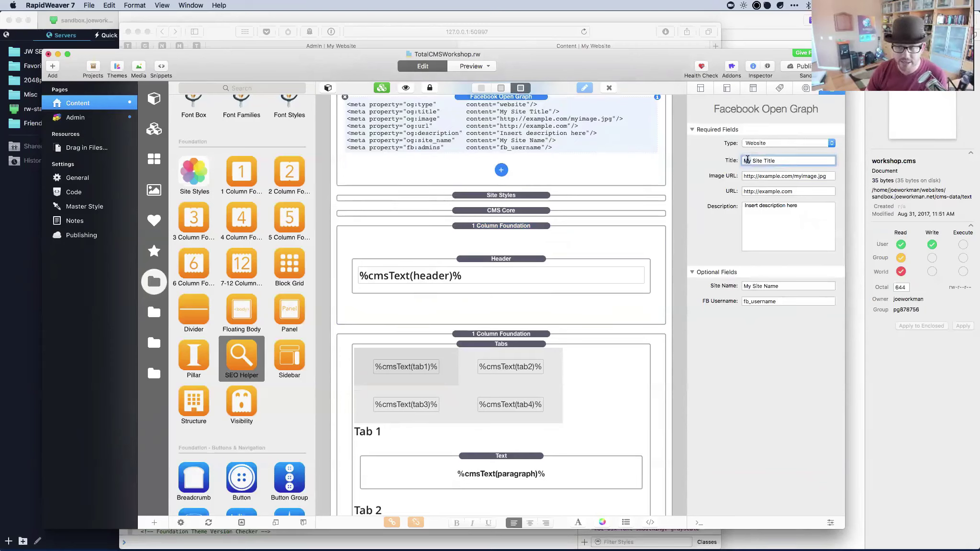
pyautogui.tripleClick(748, 161)
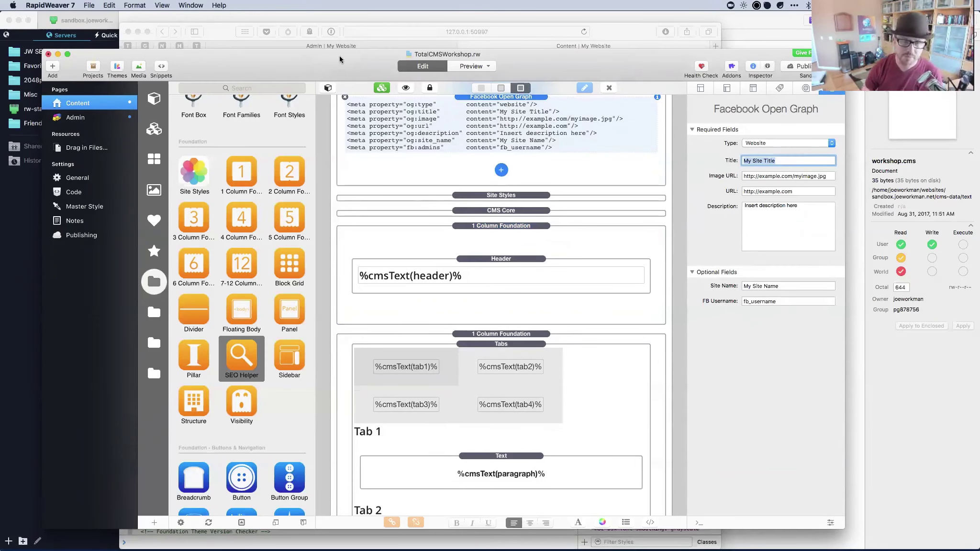
pyautogui.click(214, 32)
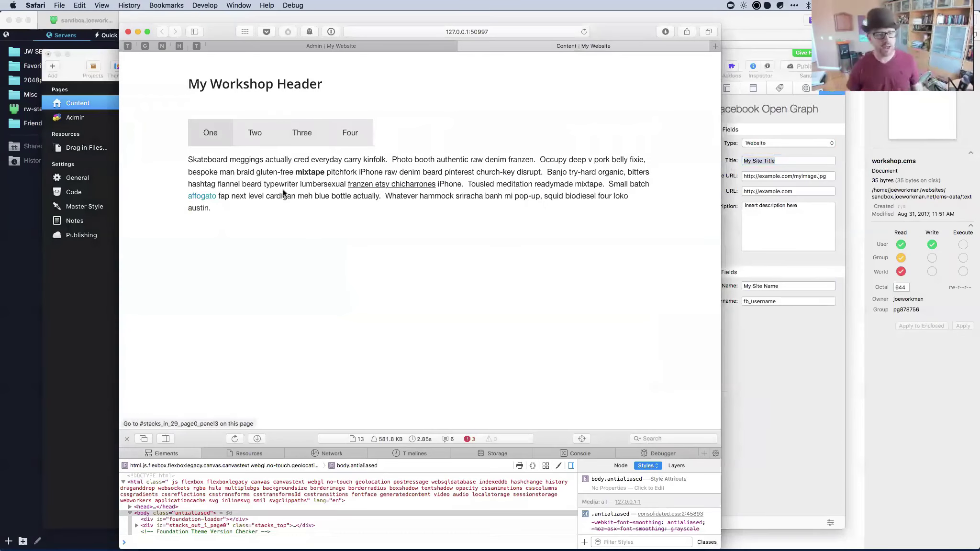
# Enlarge Safari's web inspector and show the Resources list with the page's HTML source.
pyautogui.moveTo(295, 439); pyautogui.dragTo(295, 286)
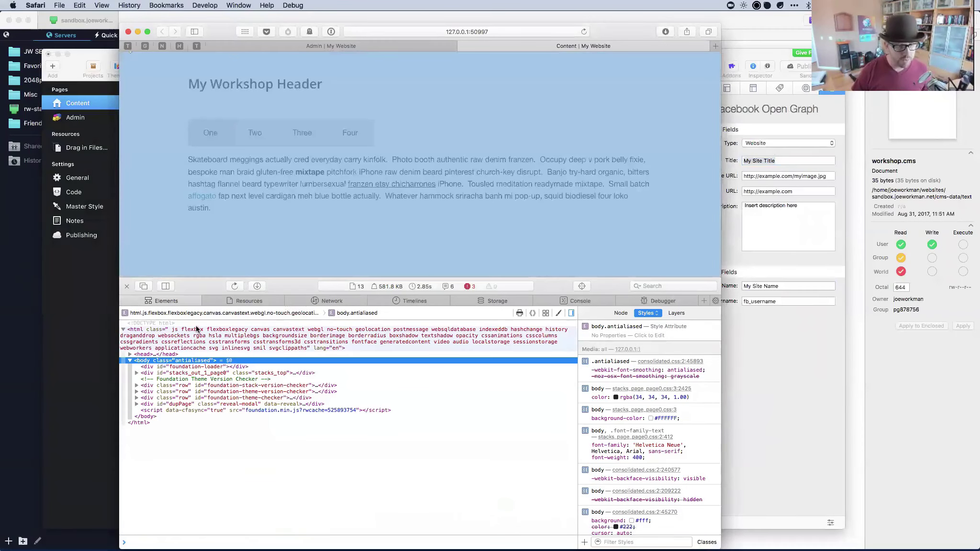
pyautogui.click(236, 306)
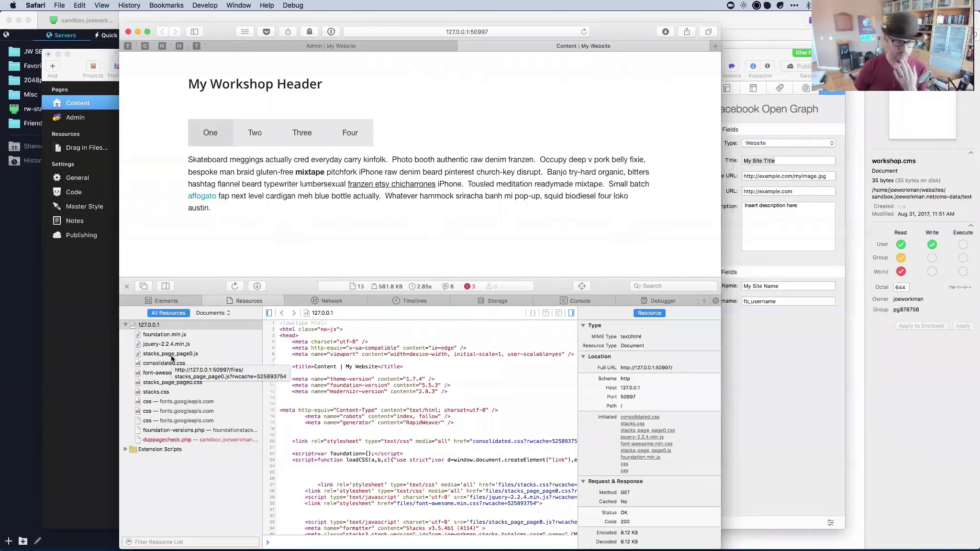
# Select the Open Graph title in RapidWeaver unchanged, then view stacks_page_page0.js in Safari.
pyautogui.click(759, 161)
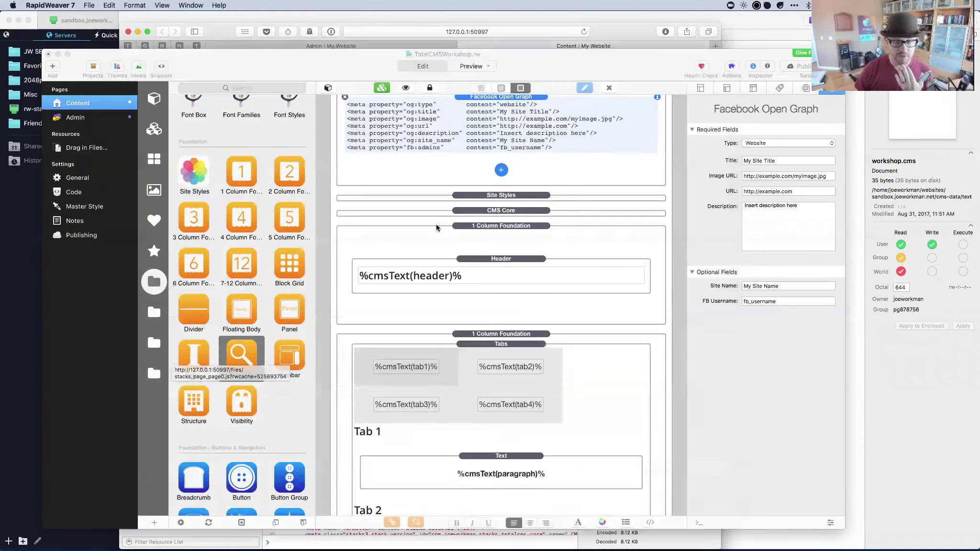
pyautogui.click(787, 161)
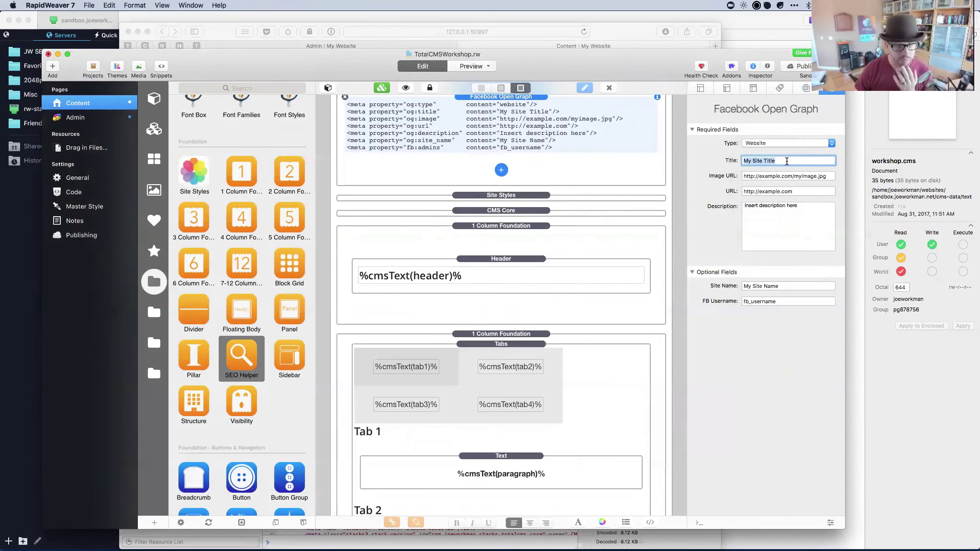
pyautogui.click(215, 32)
pyautogui.click(162, 354)
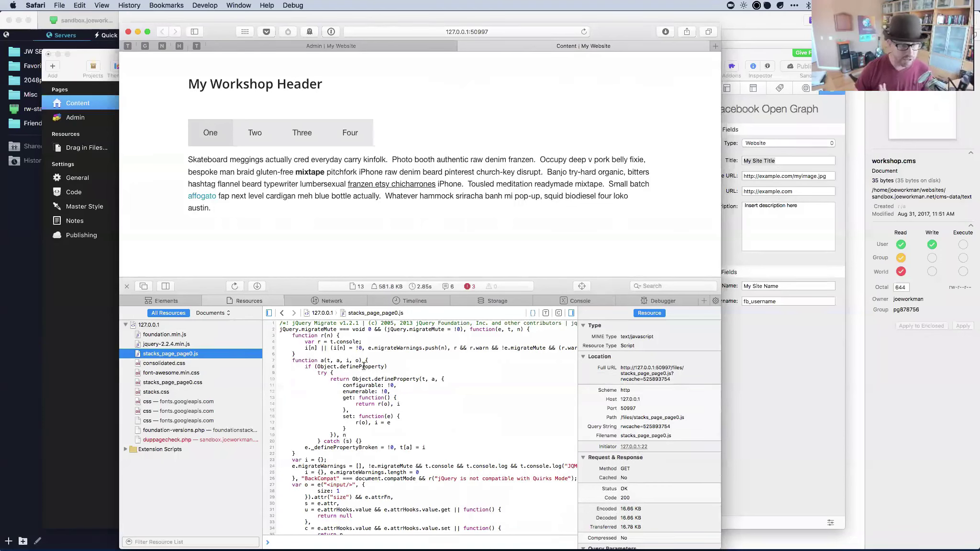
# View the font-awesome.min.css stylesheet and the page HTML source, then switch to Transmit.
pyautogui.click(178, 373)
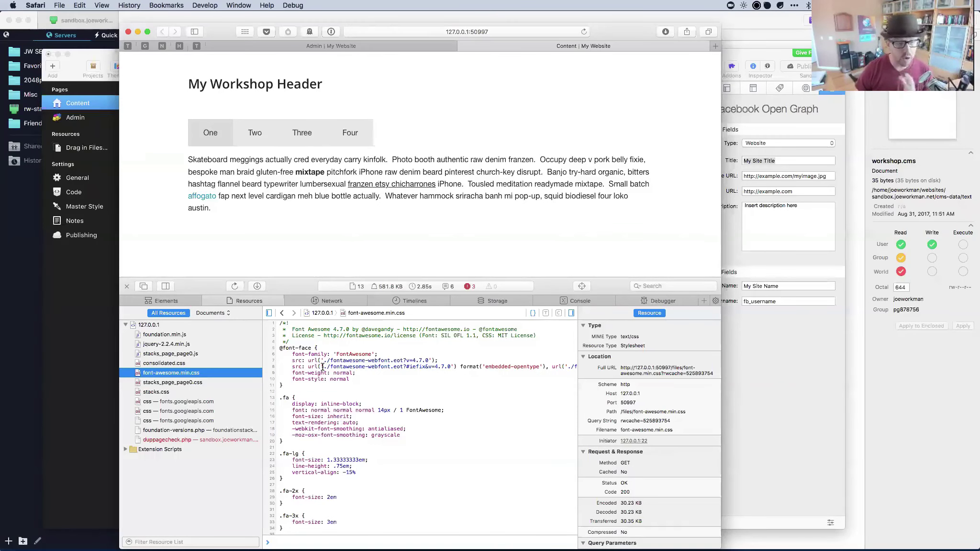
pyautogui.click(144, 325)
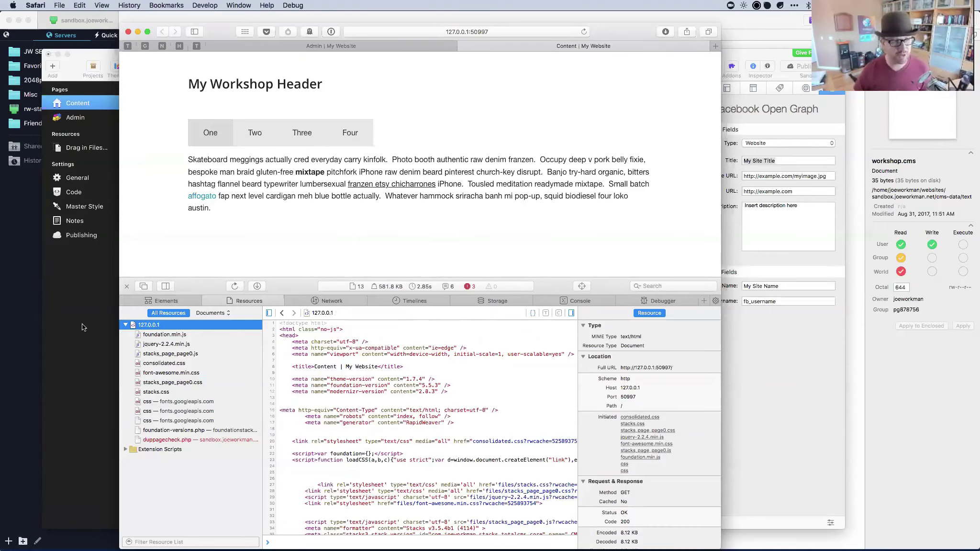
pyautogui.press('super+h')
pyautogui.press('super+h')
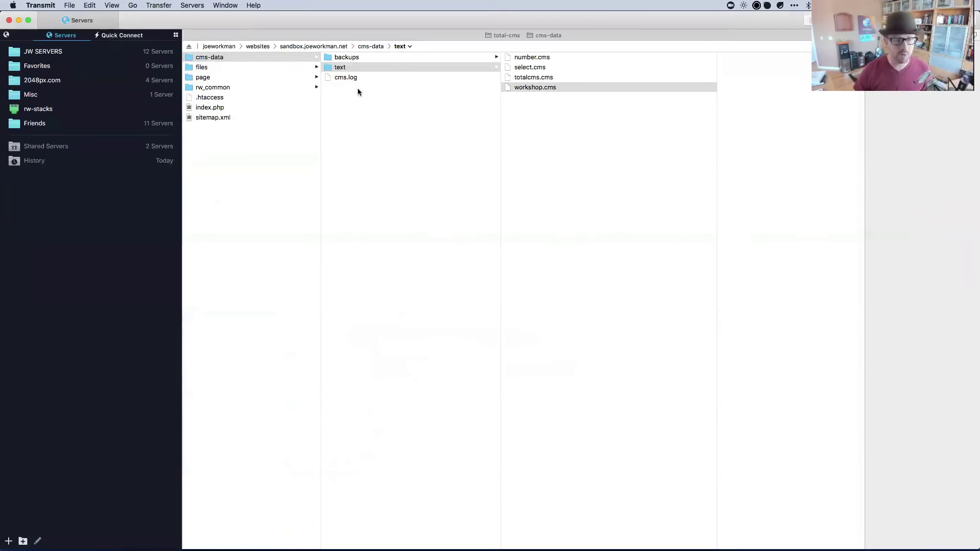
# Close Safari's web inspector and load the sandbox site in a new tab.
pyautogui.press('super+Tab')
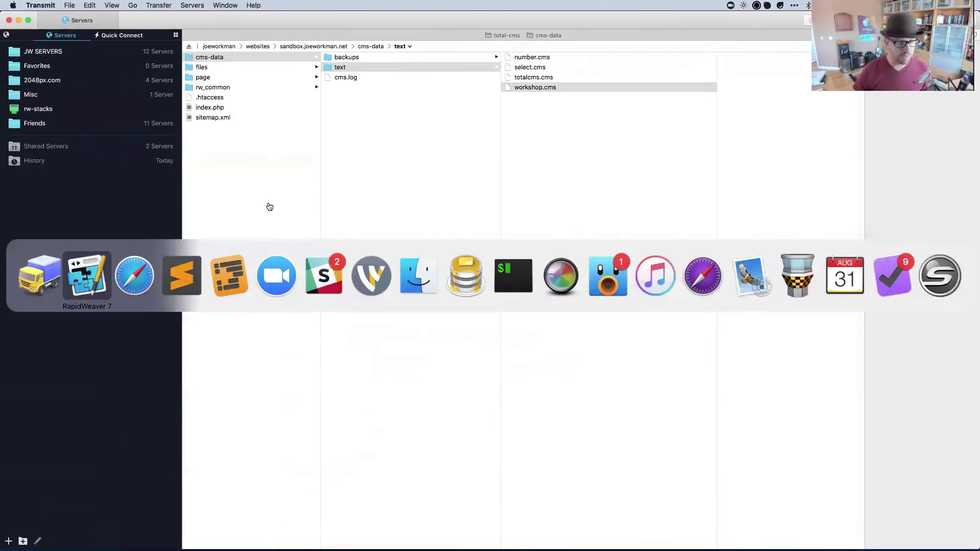
pyautogui.press('super+Tab')
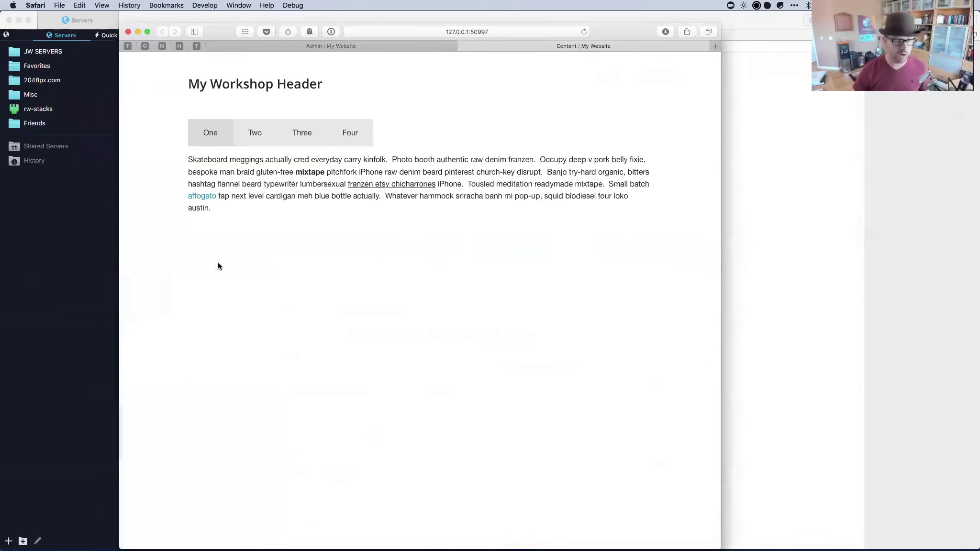
pyautogui.click(127, 287)
pyautogui.press('super+t')
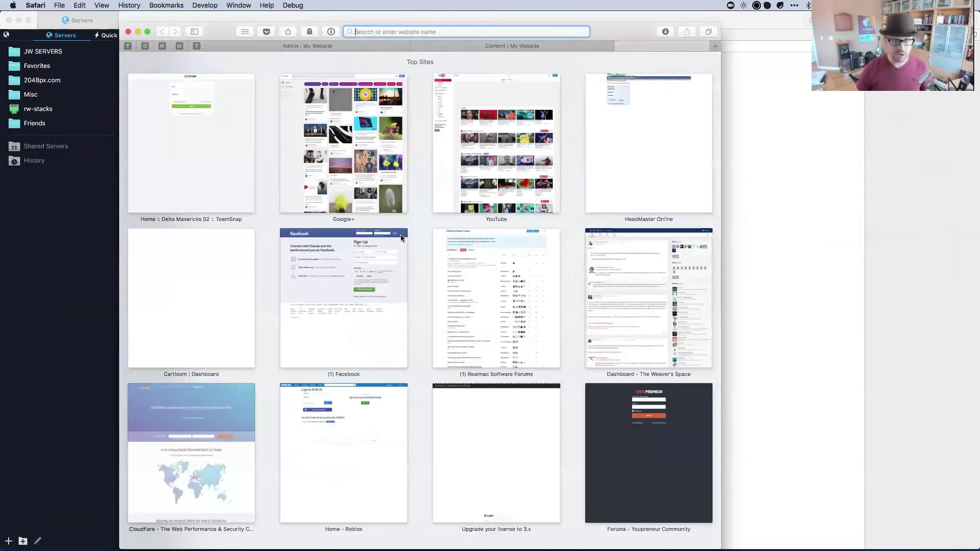
pyautogui.write('sandbox.joeworkman.net')
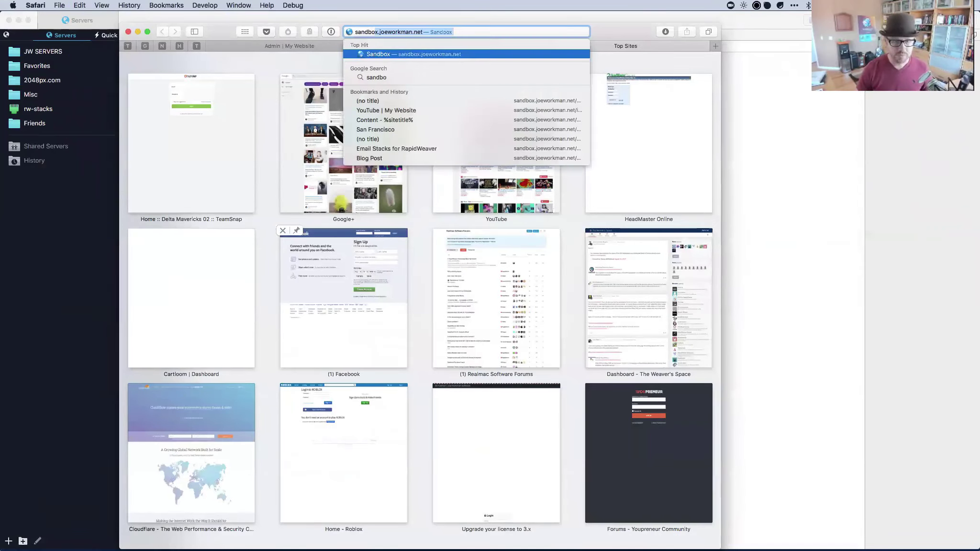
pyautogui.press('Return')
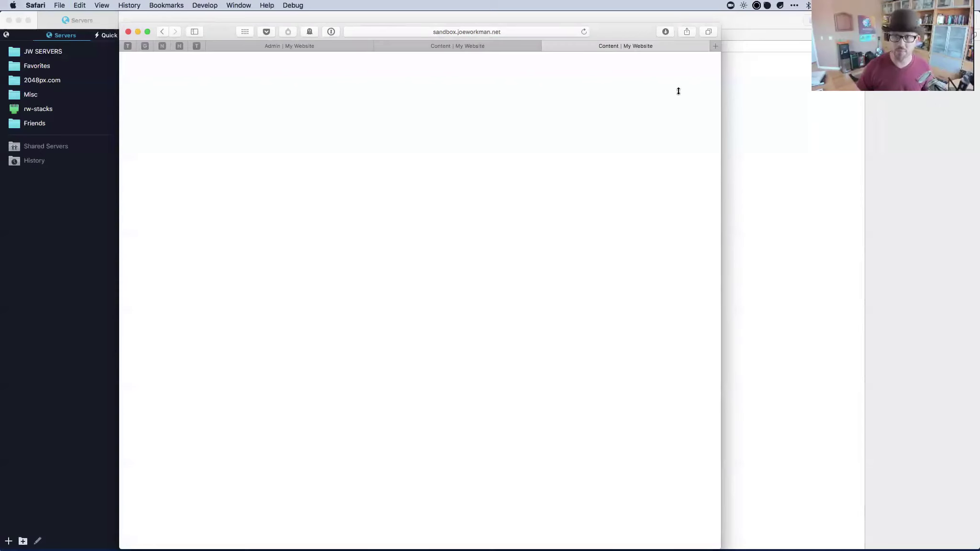
# Shrink the browser window, then switch via Transmit back to RapidWeaver.
pyautogui.moveTo(678, 91); pyautogui.dragTo(679, 124)
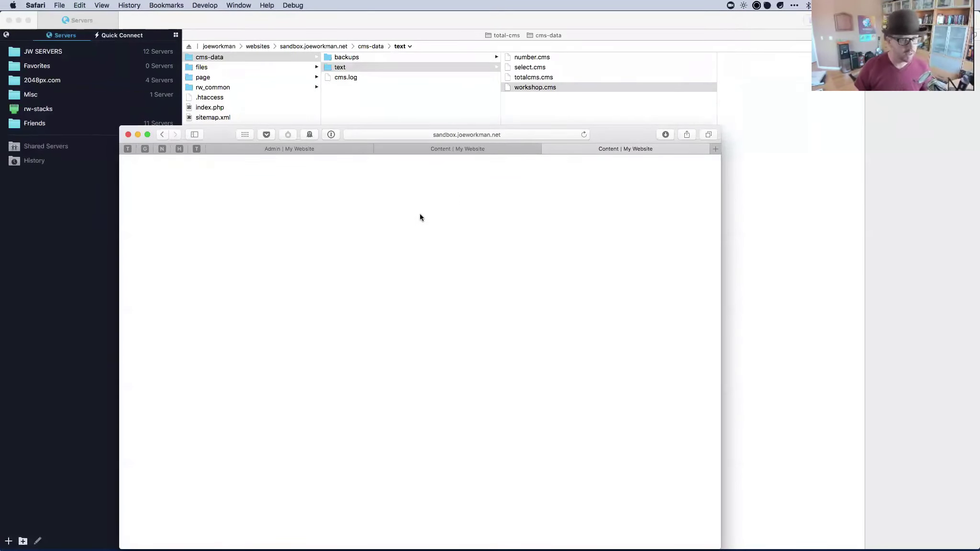
pyautogui.click(31, 271)
pyautogui.press('super+Tab')
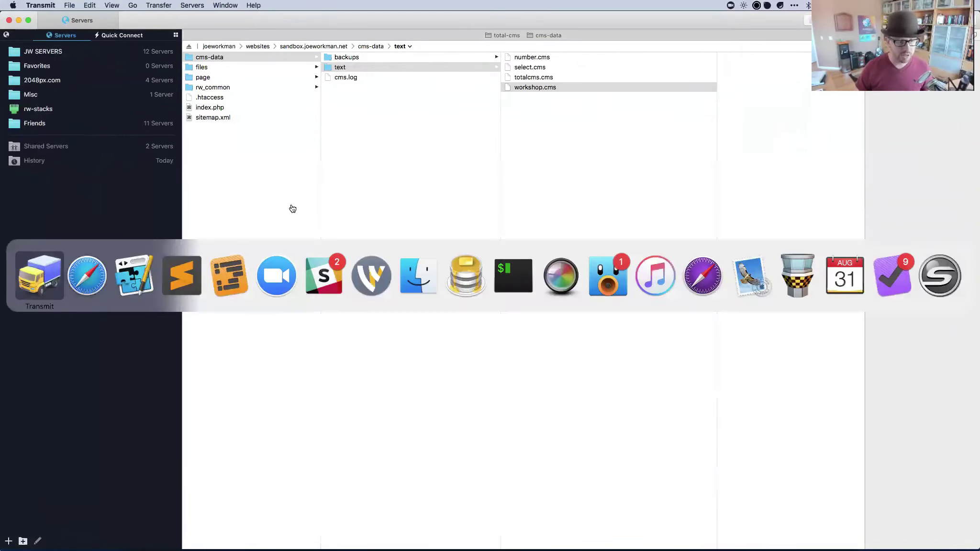
pyautogui.press('super+Tab')
pyautogui.press('super+Tab')
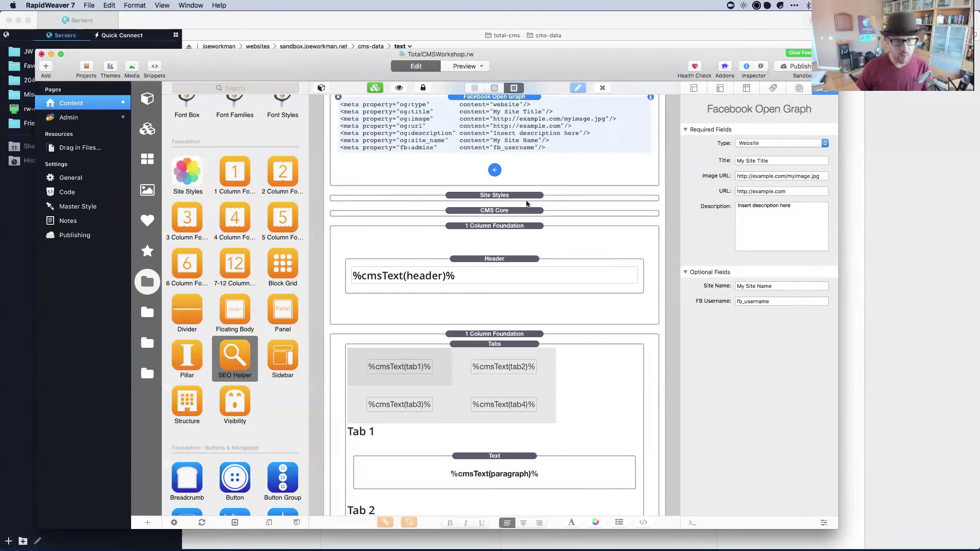
# Scroll up and select the header row's 1 Column Foundation stack to show its settings.
pyautogui.scroll(3, 527, 204)
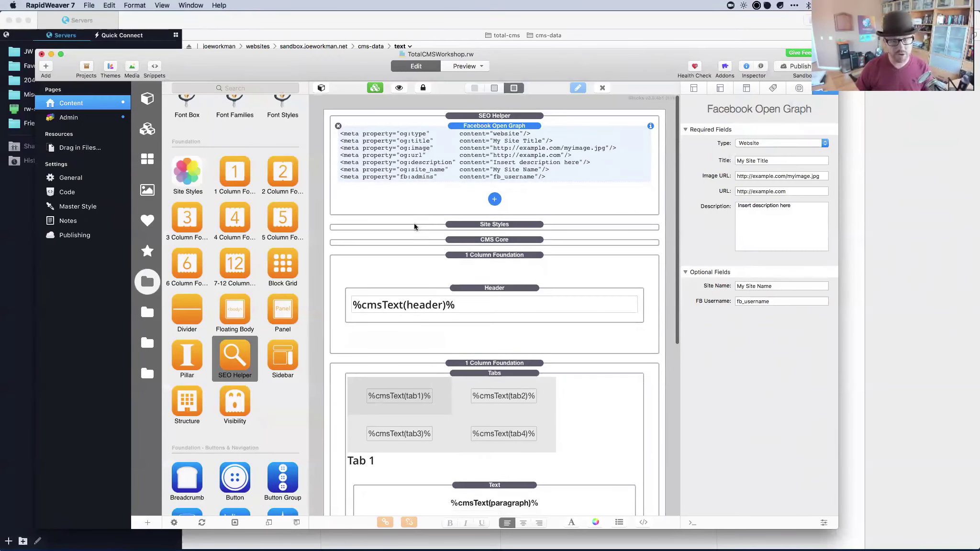
pyautogui.click(407, 271)
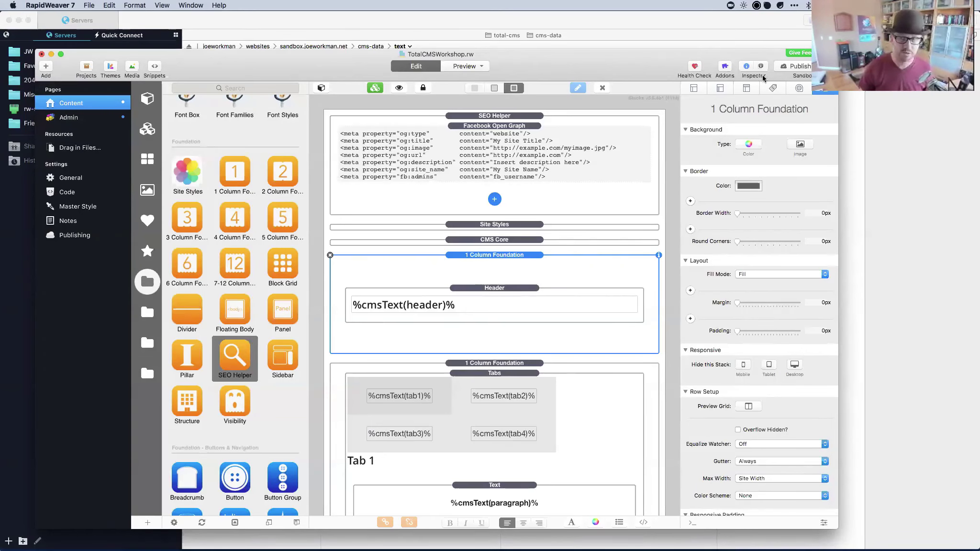
# Publish the workshop site to the server with the toolbar Publish button.
pyautogui.click(788, 68)
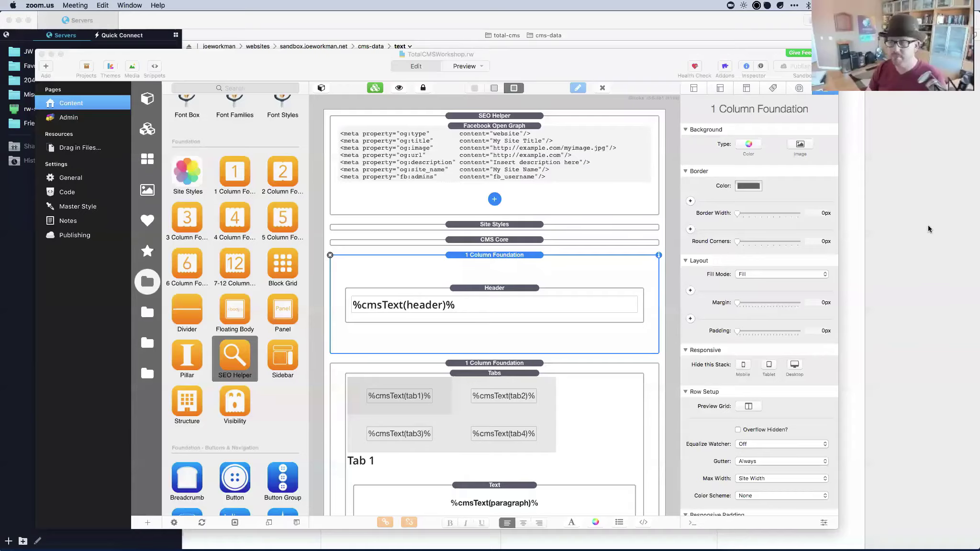
# Reload the published page in Safari and check the My Workshop Header heading and tabs Two and One.
pyautogui.click(928, 229)
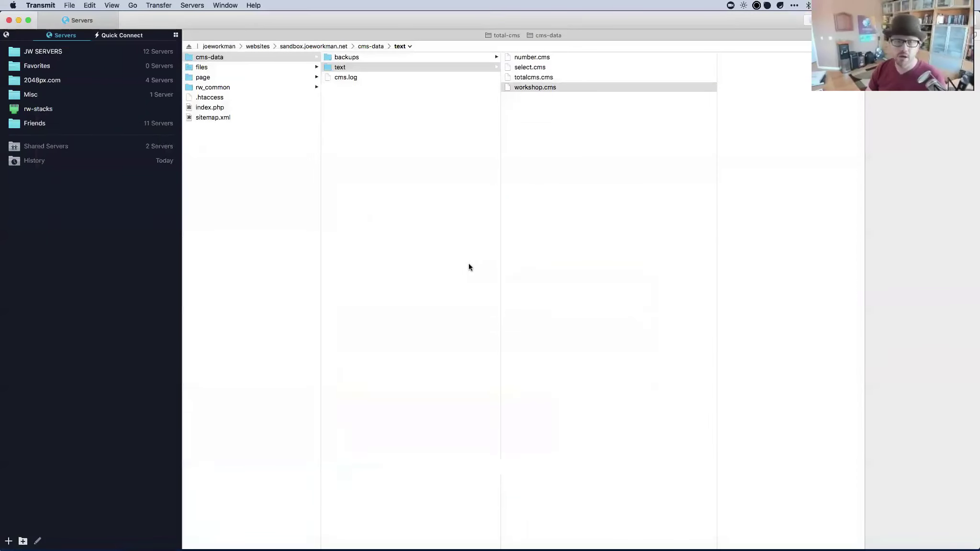
pyautogui.hotkey('ctrl', 'Up')
pyautogui.click(291, 357)
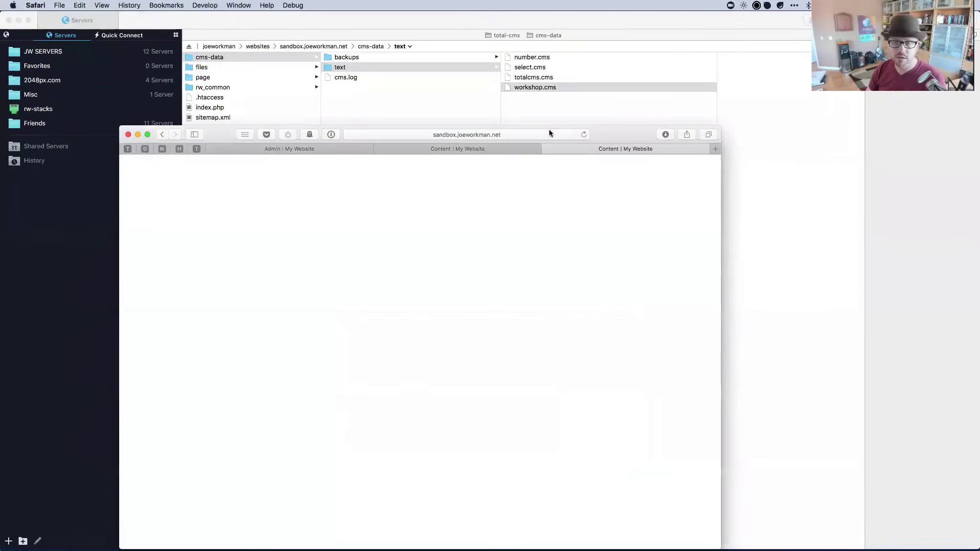
pyautogui.click(583, 135)
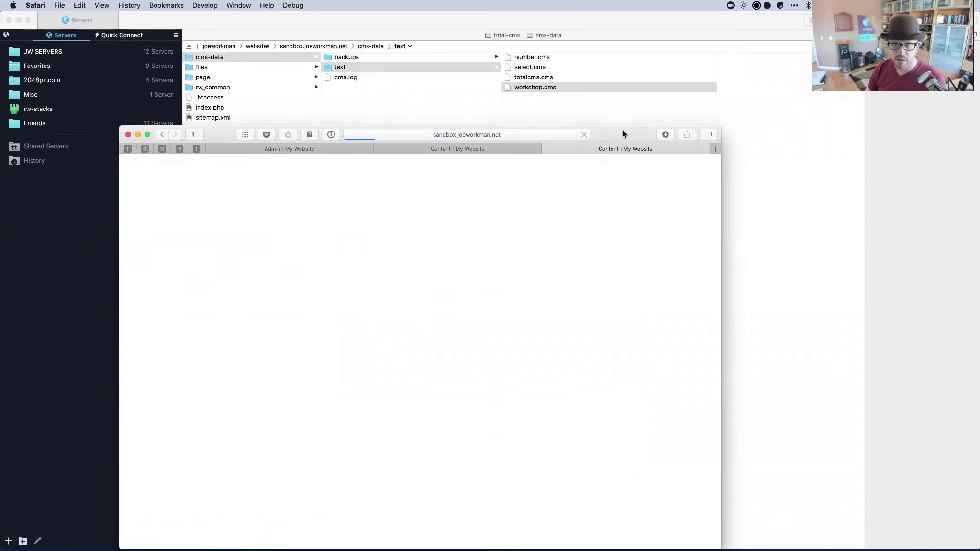
pyautogui.moveTo(623, 130); pyautogui.dragTo(633, 86)
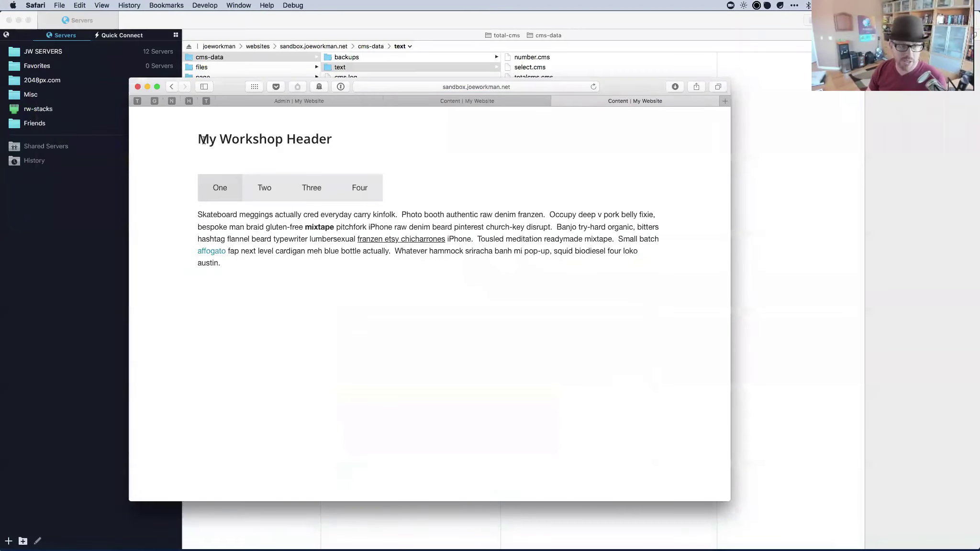
pyautogui.tripleClick(305, 142)
pyautogui.click(276, 150)
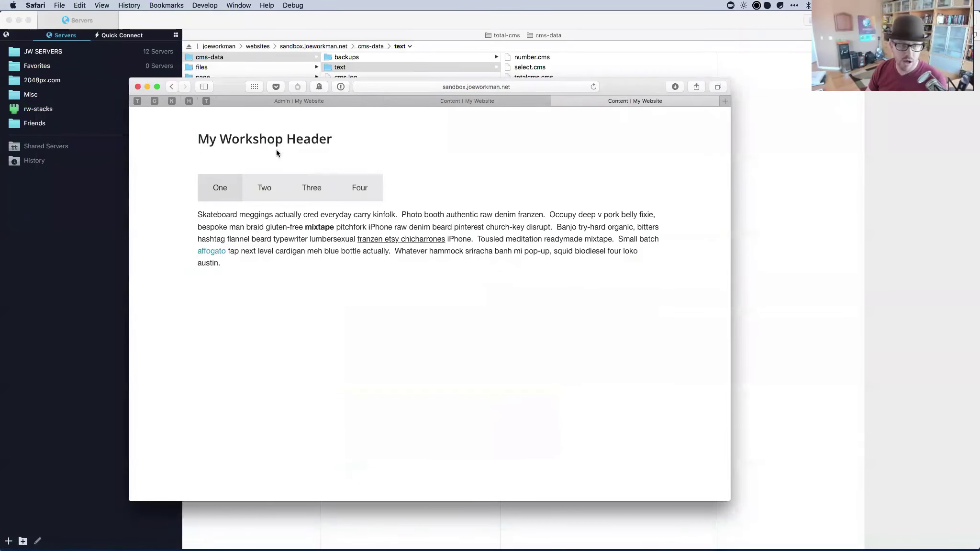
pyautogui.click(265, 189)
pyautogui.click(220, 188)
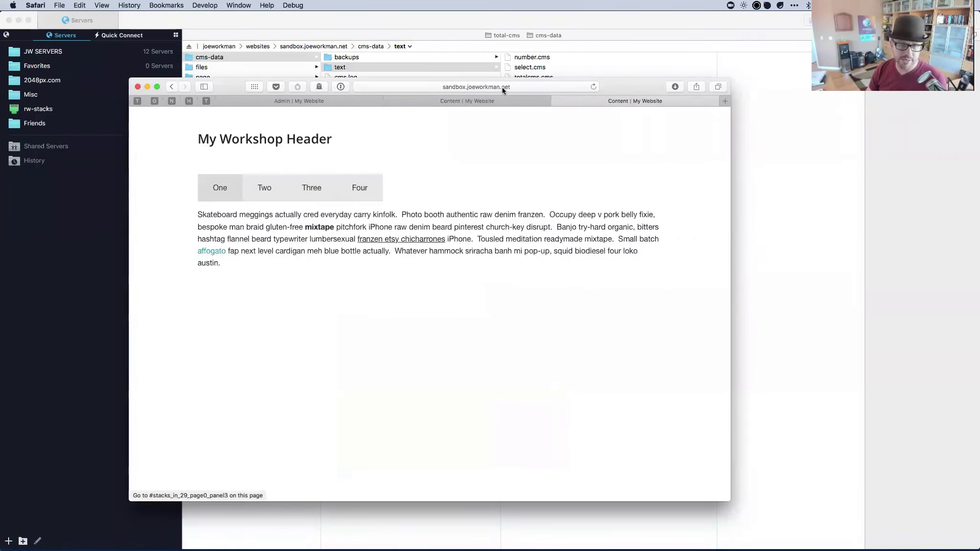
# Append 'admin/' to the site address to load the Total CMS admin page.
pyautogui.click(483, 89)
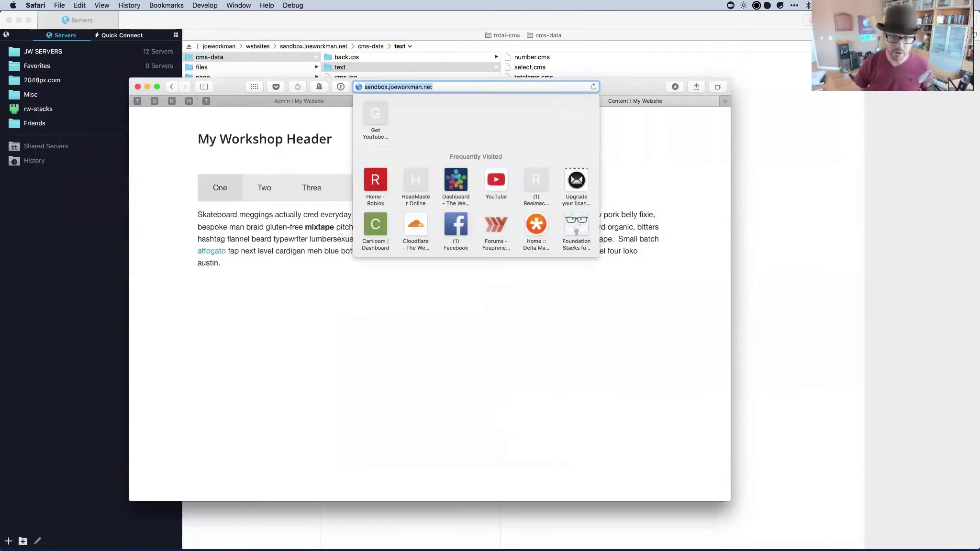
pyautogui.press('Right')
pyautogui.write('admin/')
pyautogui.press('Return')
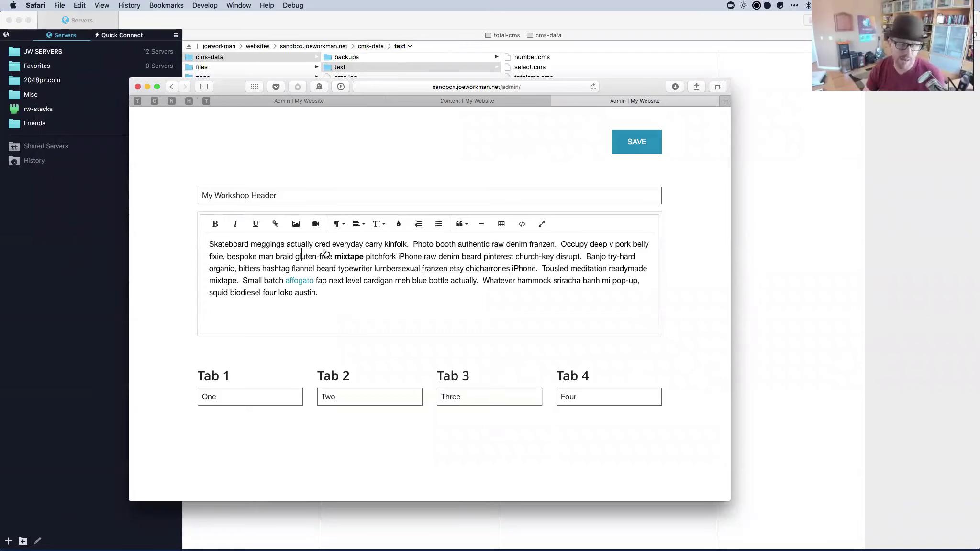
pyautogui.click(778, 159)
pyautogui.hotkey('ctrl', 'Up')
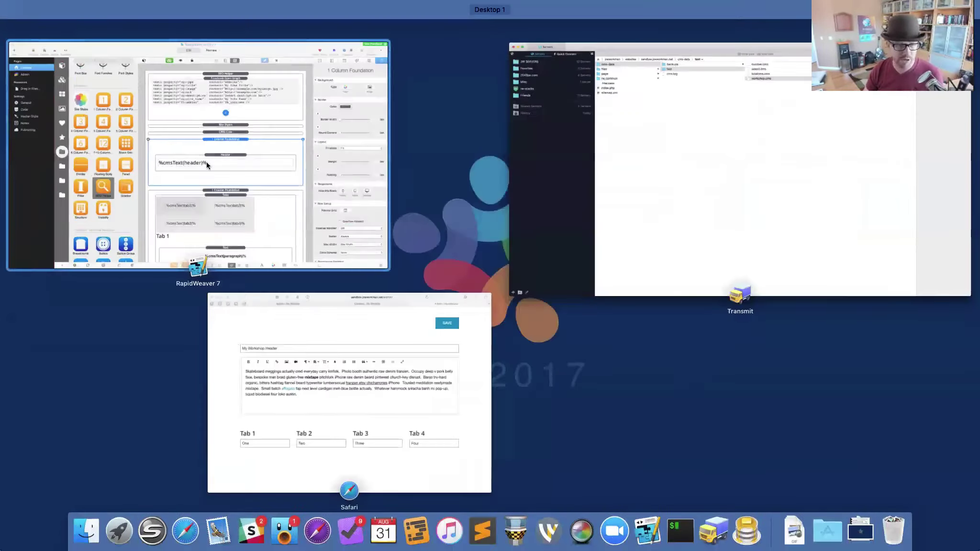
# Return to the RapidWeaver project and check the Facebook Open Graph, SEO Helper and Site Styles stacks.
pyautogui.click(207, 255)
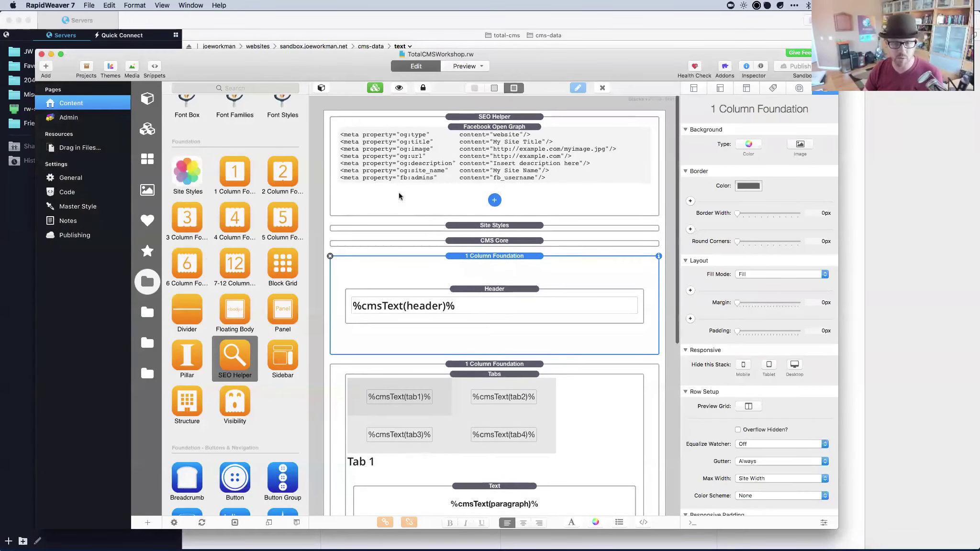
pyautogui.click(391, 149)
pyautogui.click(349, 115)
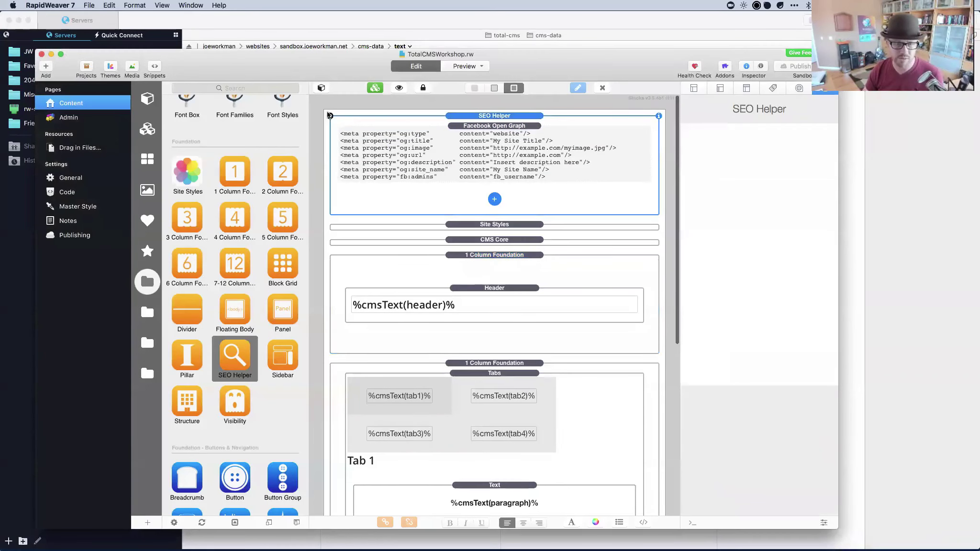
pyautogui.click(469, 223)
pyautogui.scroll(-6, 440, 196)
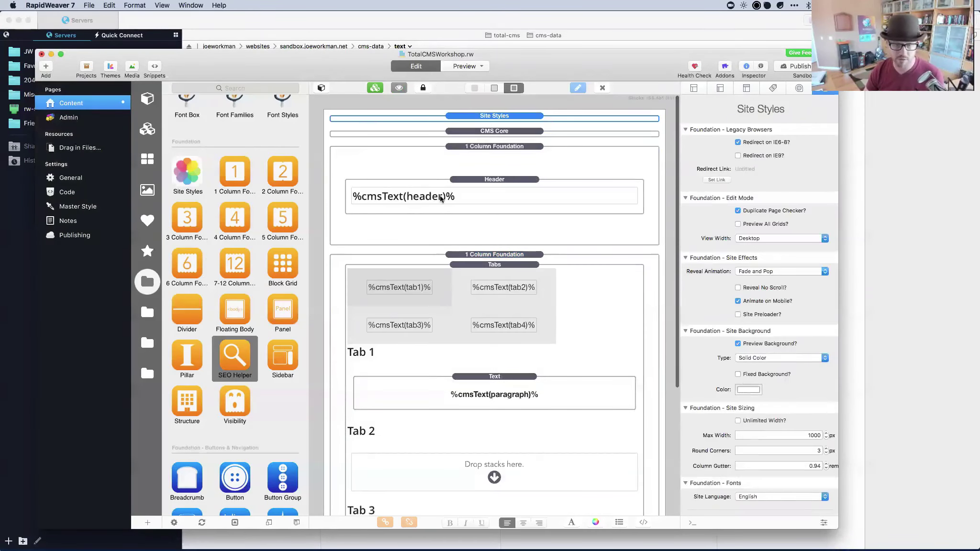
# On the Admin page, place a Total CMS Protect stack at the top of the canvas.
pyautogui.click(67, 117)
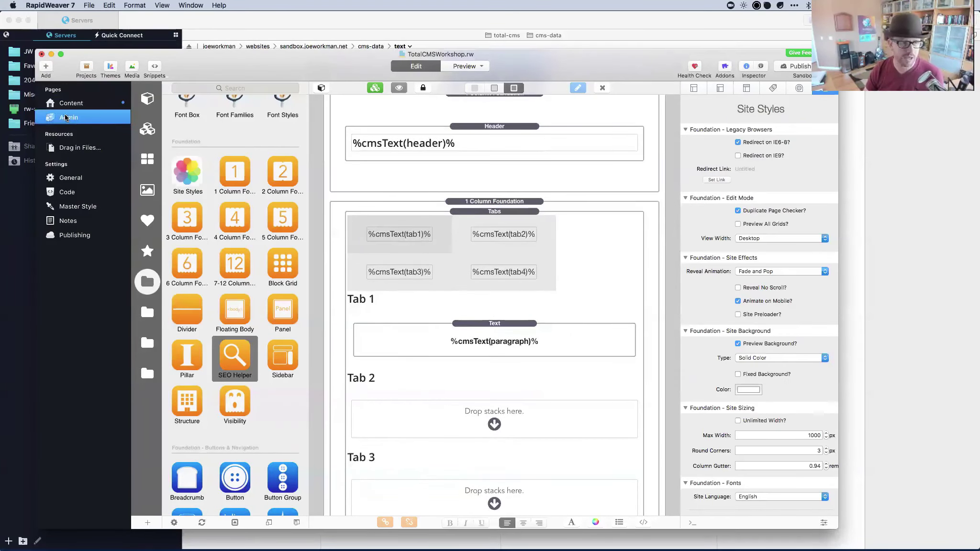
pyautogui.scroll(5, 466, 230)
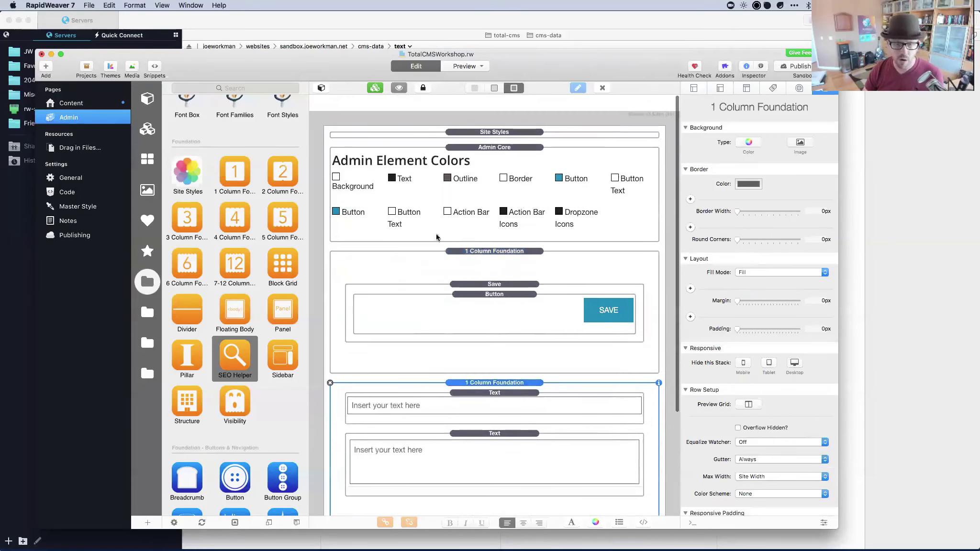
pyautogui.click(148, 312)
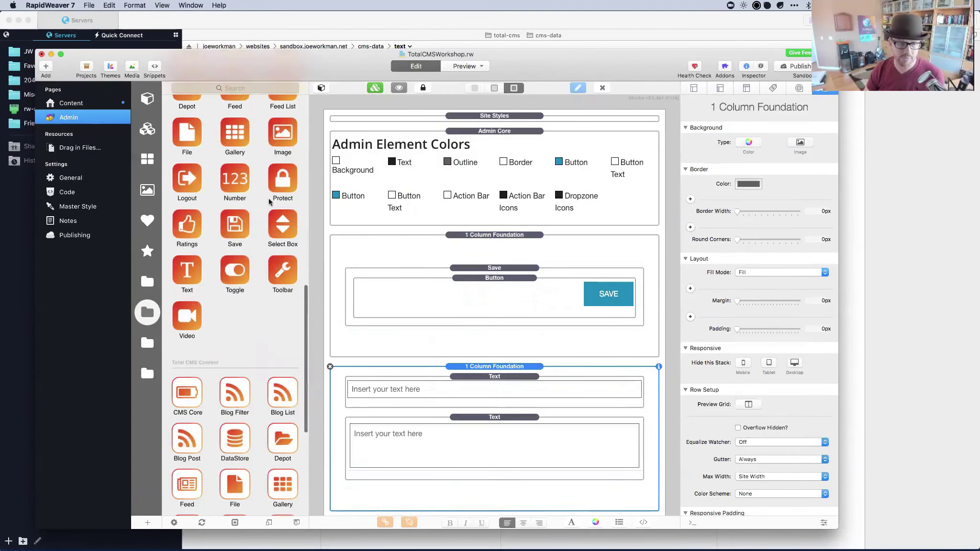
pyautogui.click(273, 180)
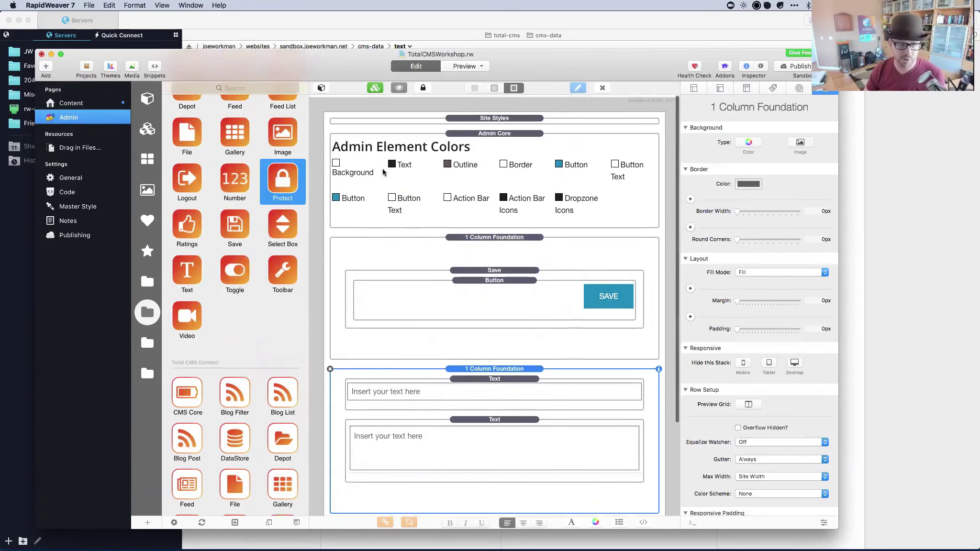
pyautogui.moveTo(277, 186); pyautogui.dragTo(475, 120)
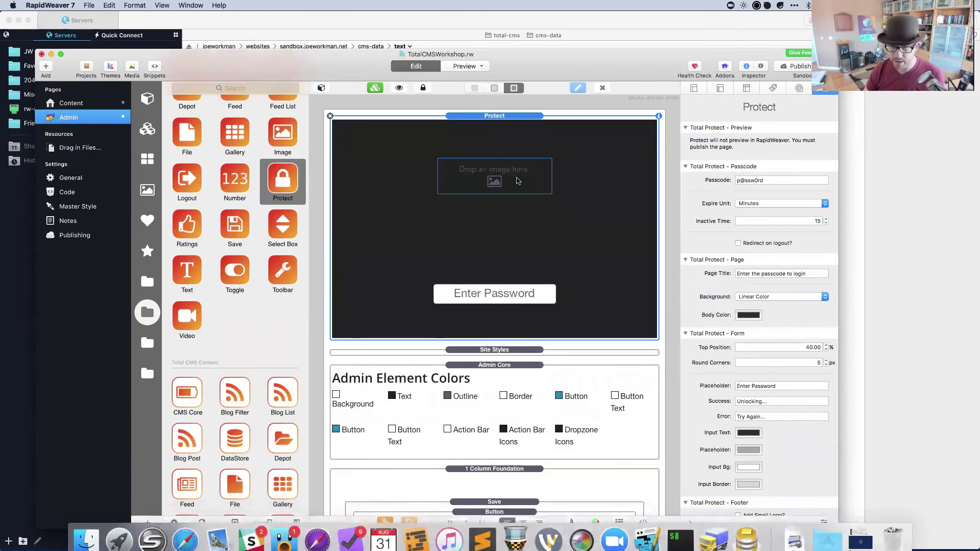
# Confirm the Protect passcode and Minutes expiry unit, then publish the site.
pyautogui.scroll(-3, 756, 287)
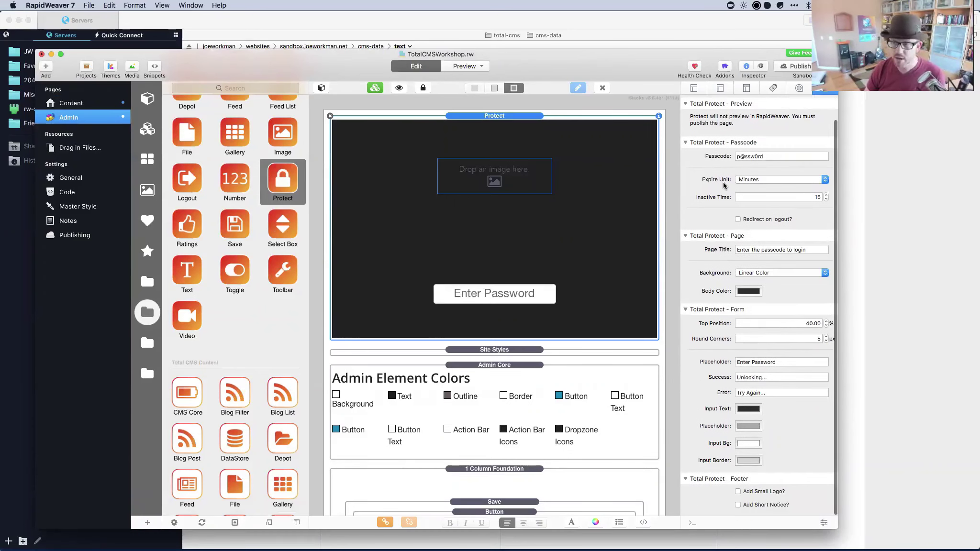
pyautogui.scroll(2, 725, 184)
pyautogui.click(775, 176)
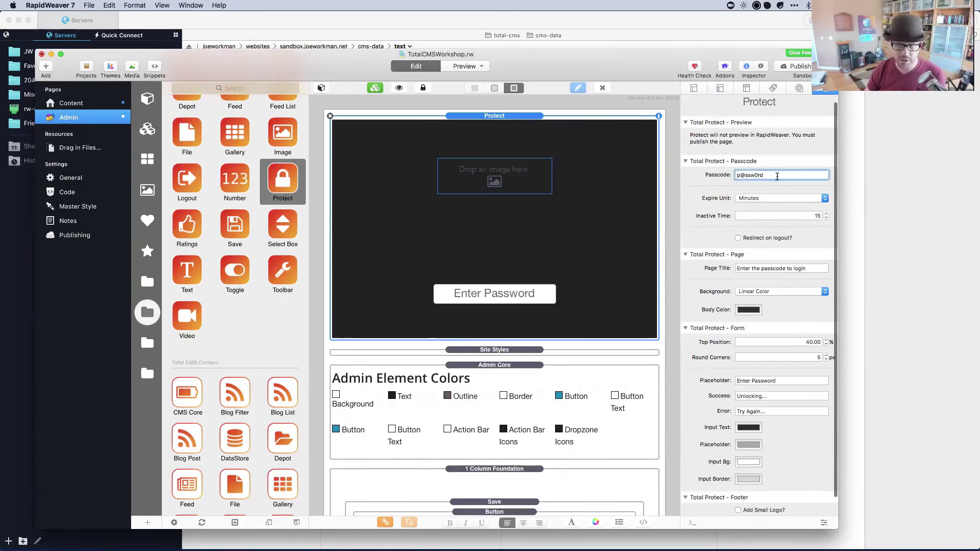
pyautogui.click(766, 199)
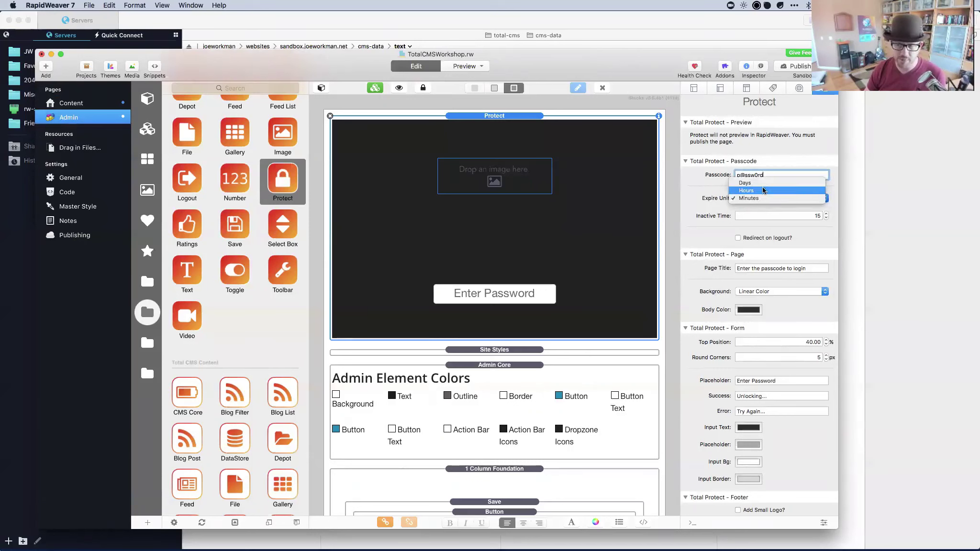
pyautogui.click(763, 213)
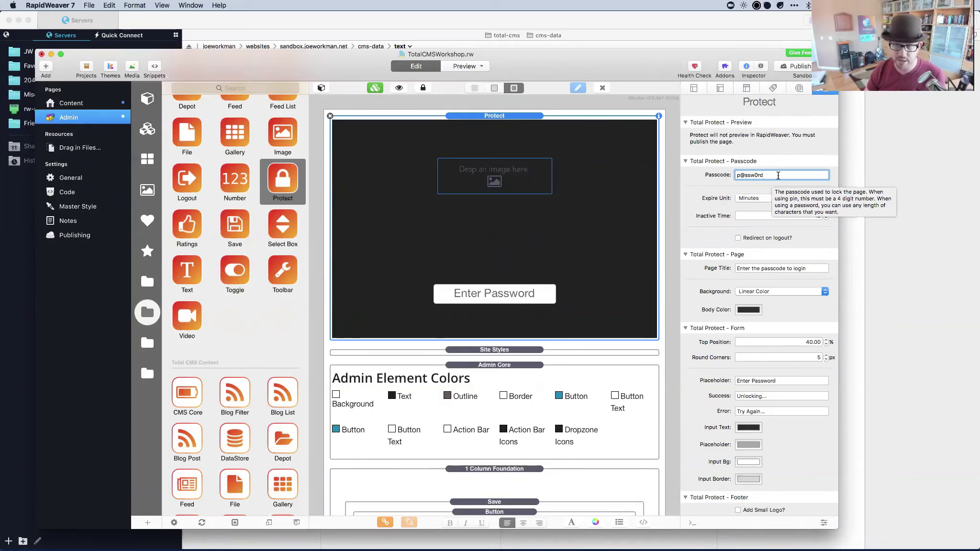
pyautogui.click(798, 65)
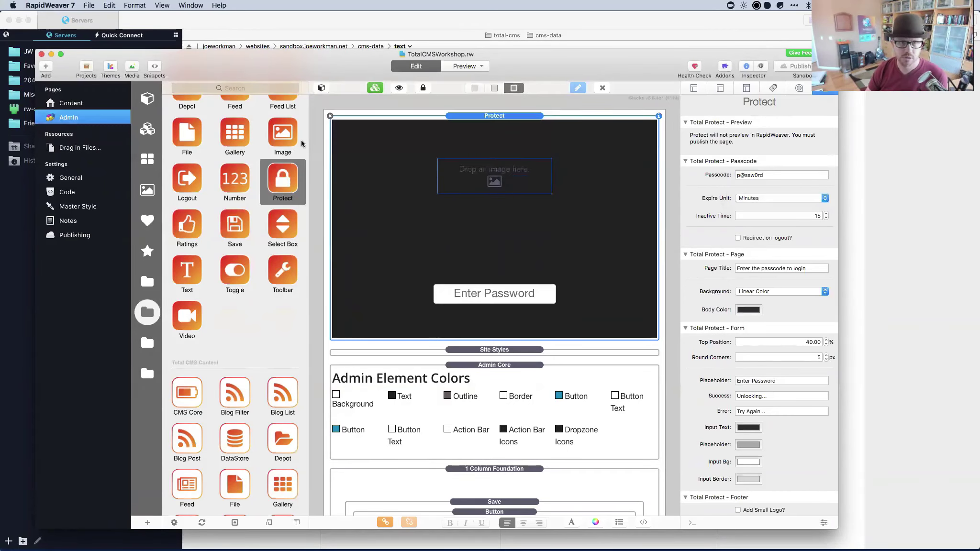
# Bring Safari forward and reload the admin page to get the password prompt.
pyautogui.hotkey('ctrl', 'Up')
pyautogui.click(372, 318)
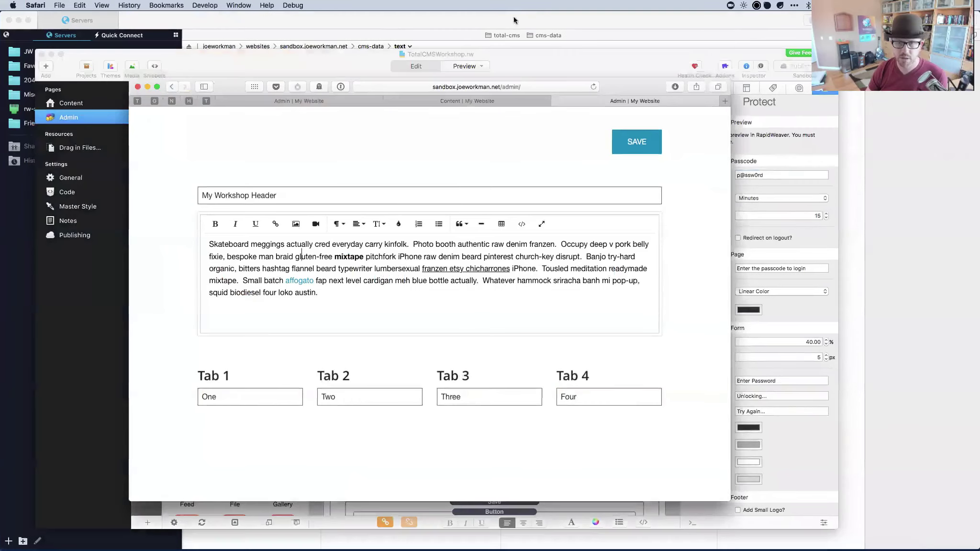
pyautogui.click(553, 87)
pyautogui.click(593, 86)
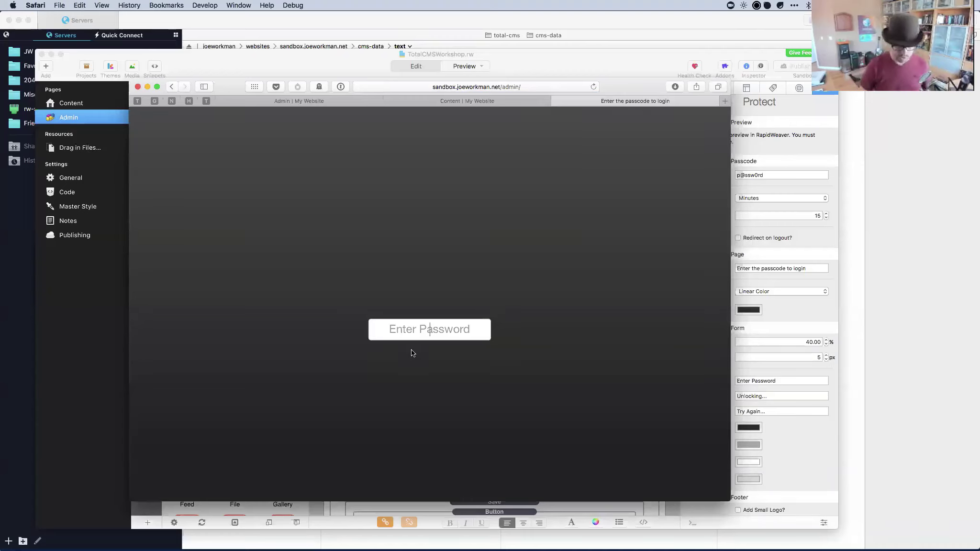
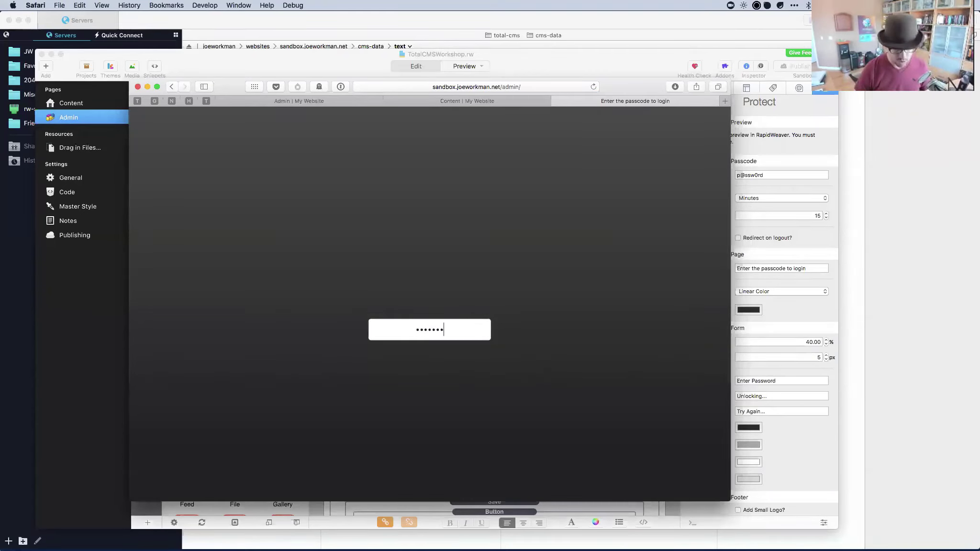
# Enter the admin passcode to unlock the Total CMS editor.
pyautogui.press('Return')
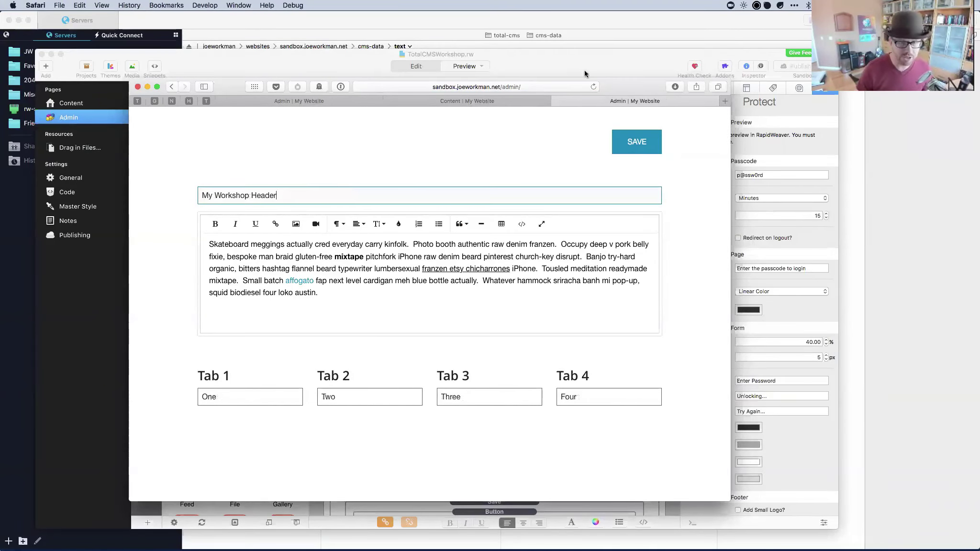
pyautogui.moveTo(603, 83); pyautogui.dragTo(633, 76)
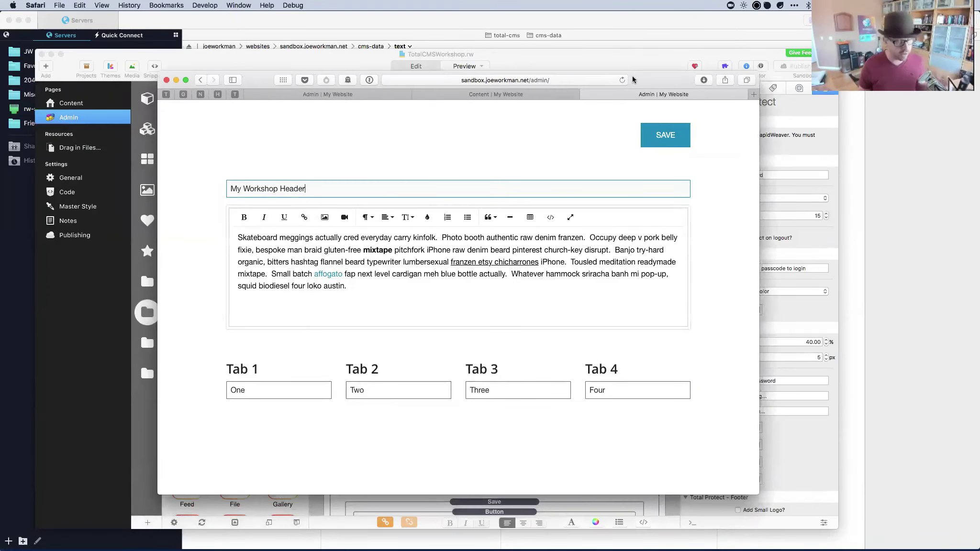